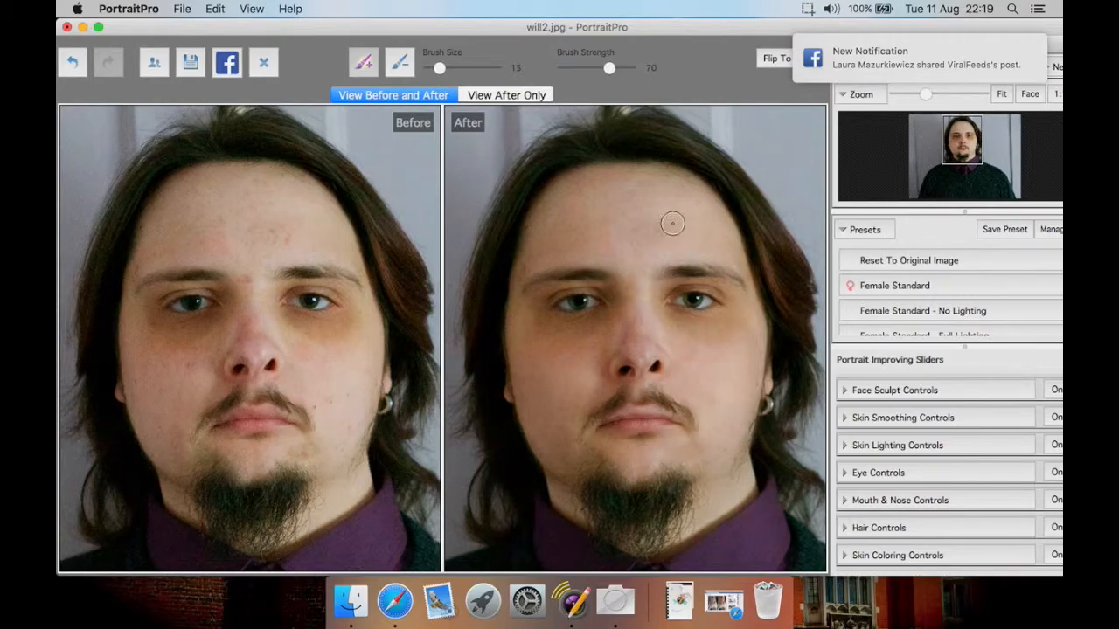
# Leave the touch-up brush mode and look over the sliders in the Face Sculpt Controls
pyautogui.click(376, 68)
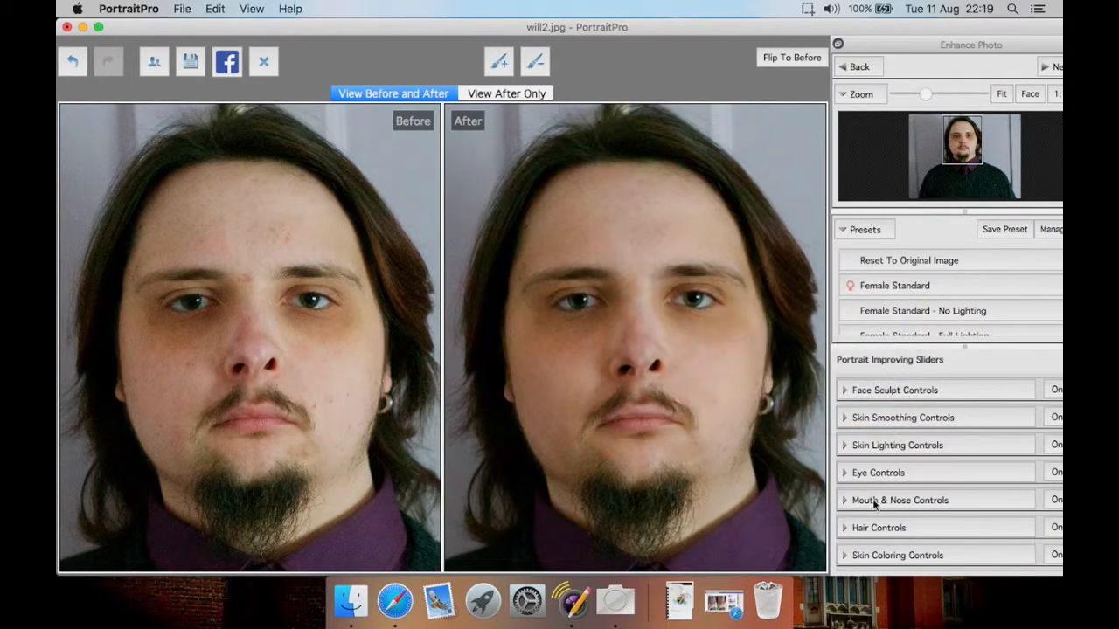
pyautogui.click(845, 392)
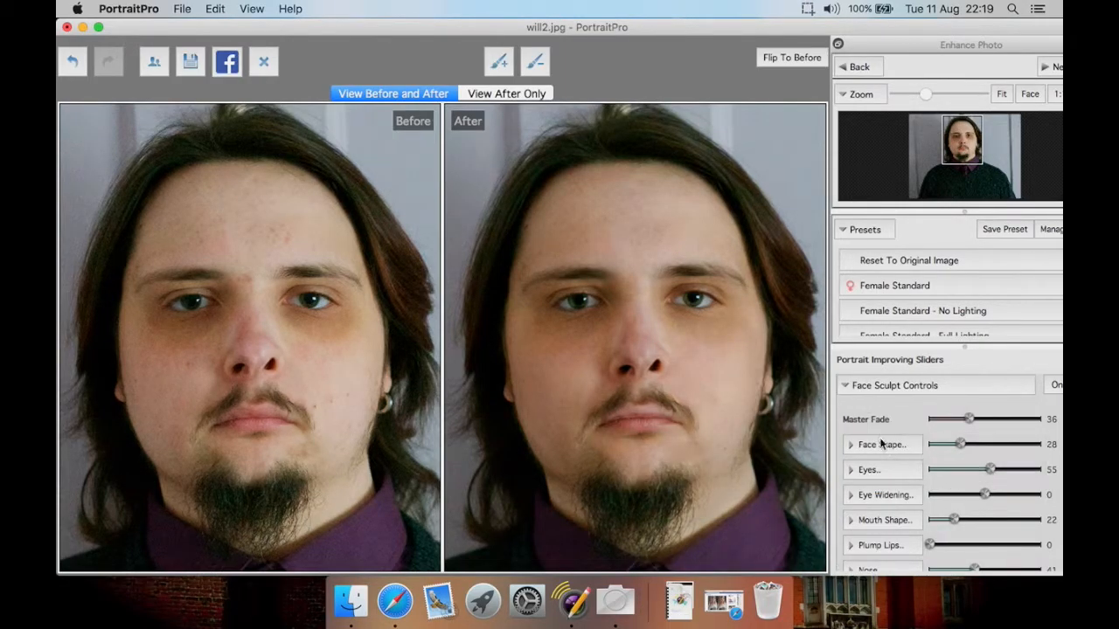
pyautogui.click(846, 387)
# Apply the Male Standard preset to the portrait and dismiss the tip about storing presets
pyautogui.scroll(-3, 955, 301)
pyautogui.scroll(1, 955, 301)
pyautogui.scroll(3, 956, 300)
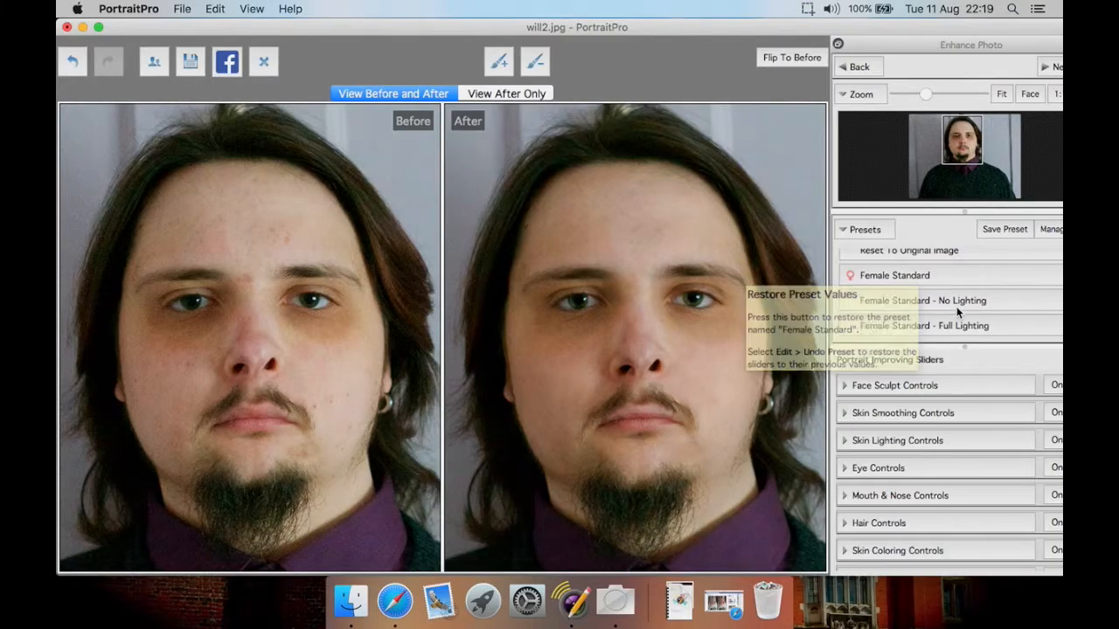
pyautogui.scroll(-5, 958, 312)
pyautogui.click(896, 277)
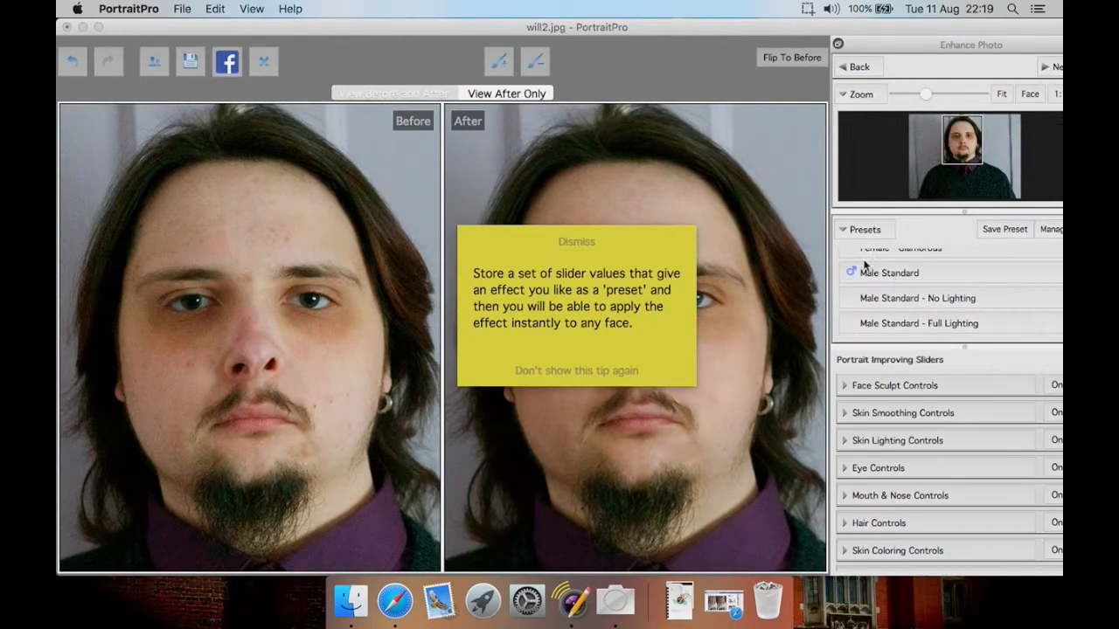
pyautogui.click(650, 243)
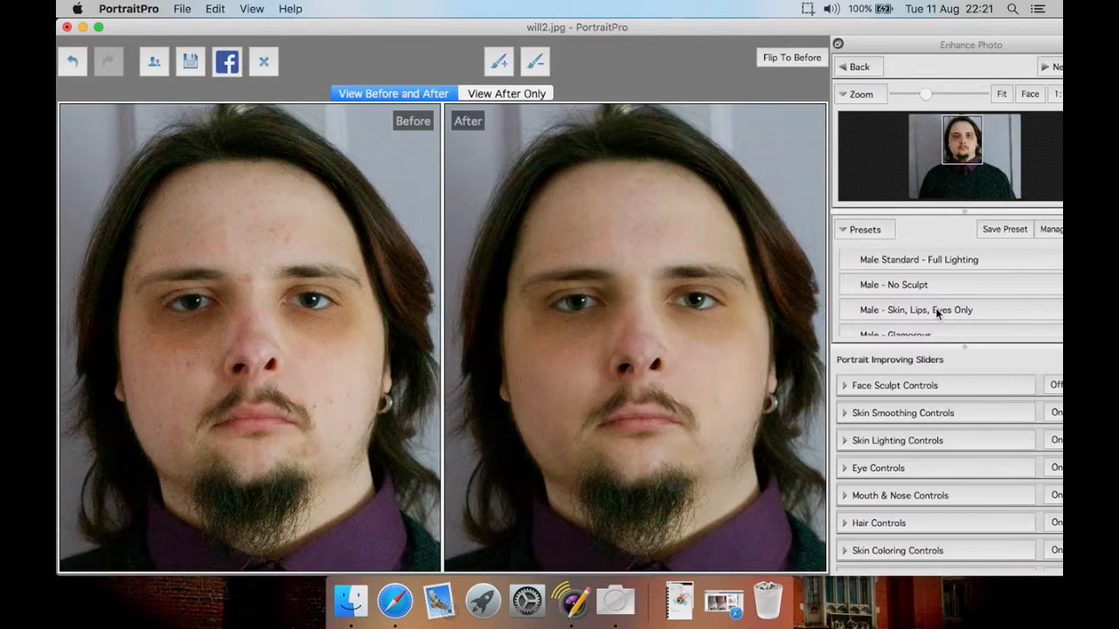
# Try the Male - No Sculpt preset on the portrait
pyautogui.scroll(2, 936, 308)
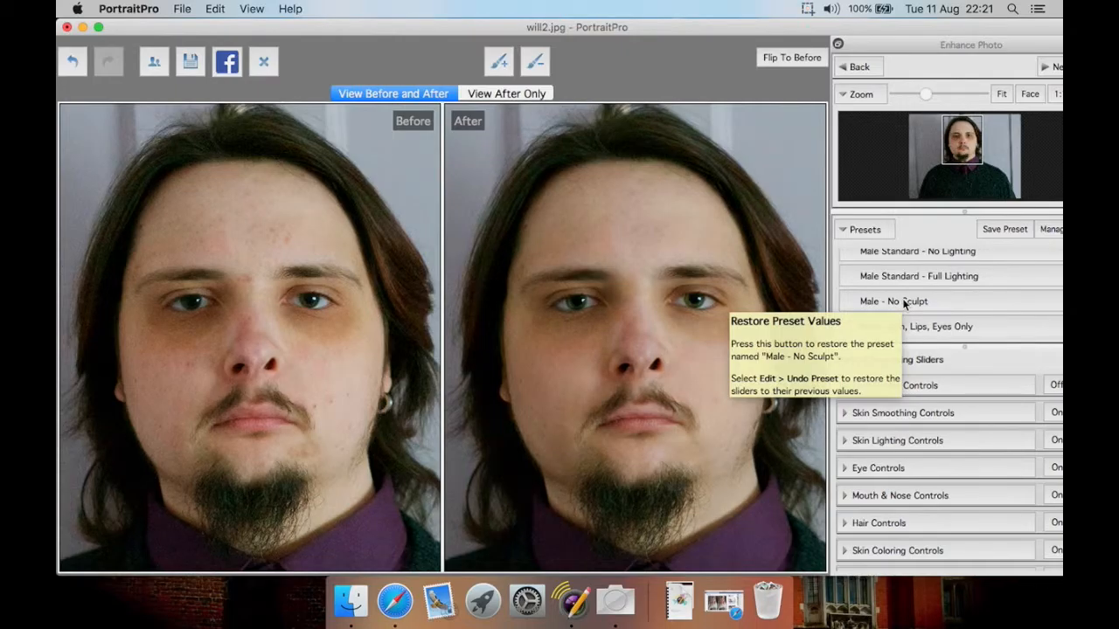
pyautogui.click(910, 301)
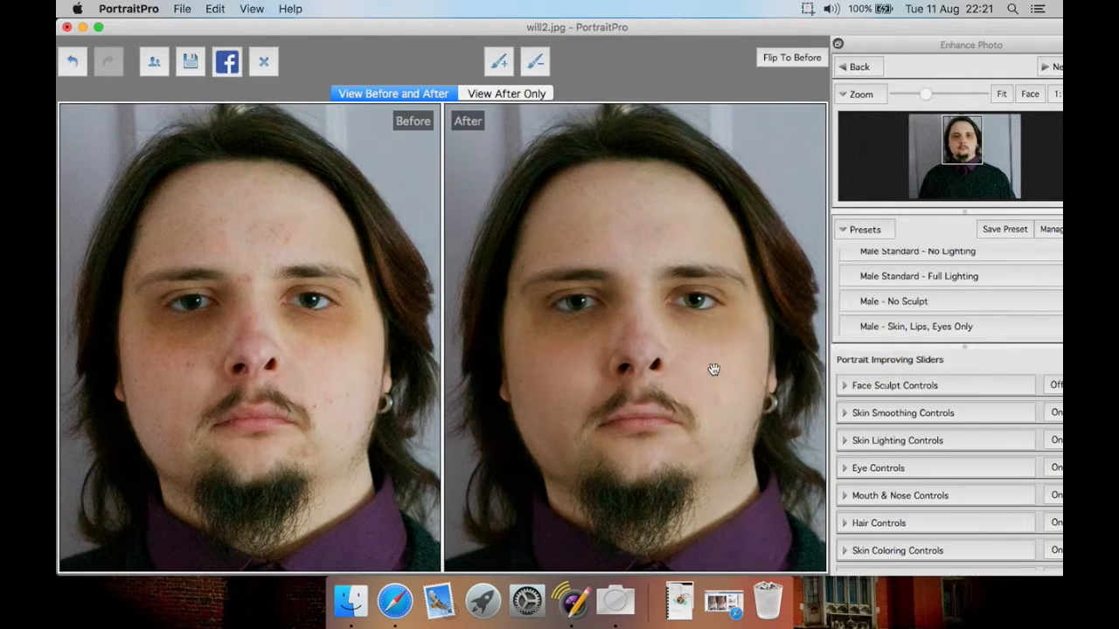
# Try the Male - Skin, Lips, Eyes Only preset, followed by the Male - Glamorous preset
pyautogui.scroll(2, 918, 297)
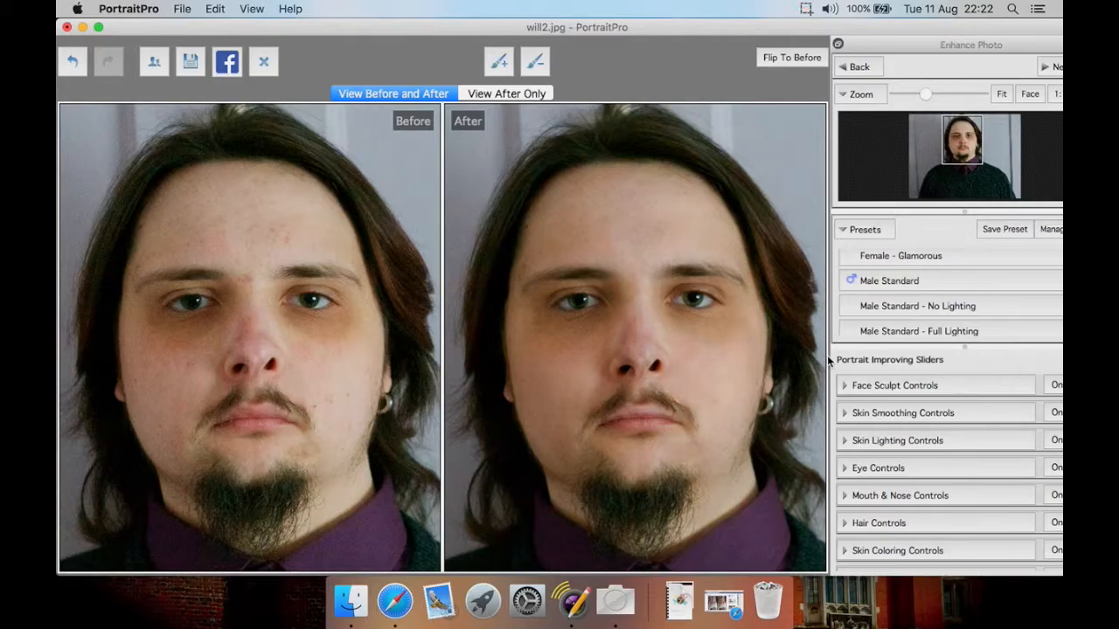
pyautogui.scroll(-4, 972, 311)
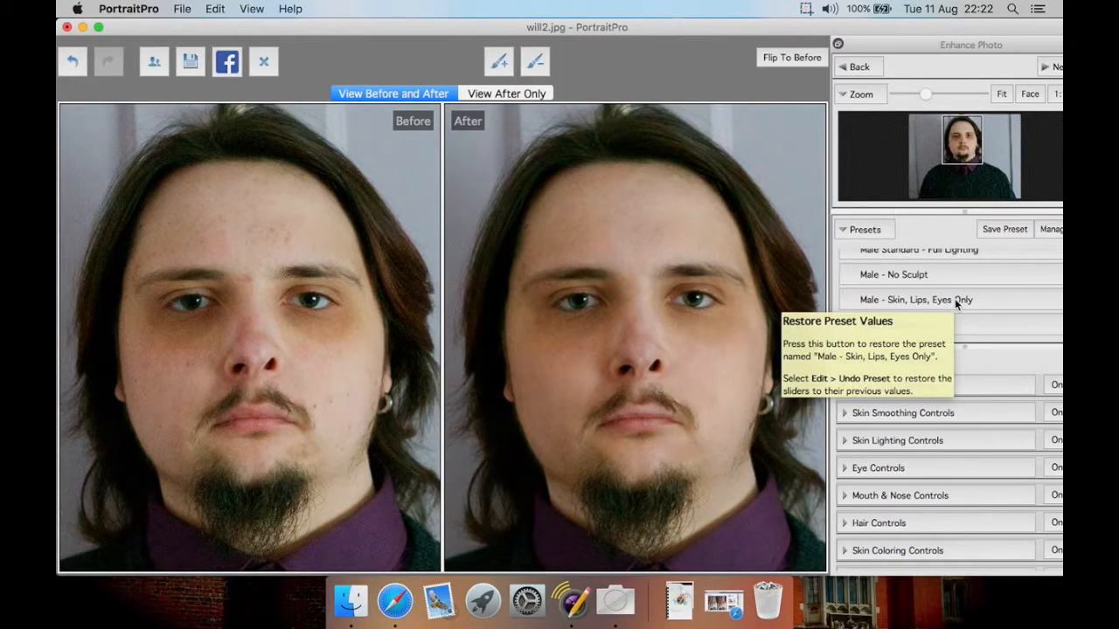
pyautogui.click(954, 298)
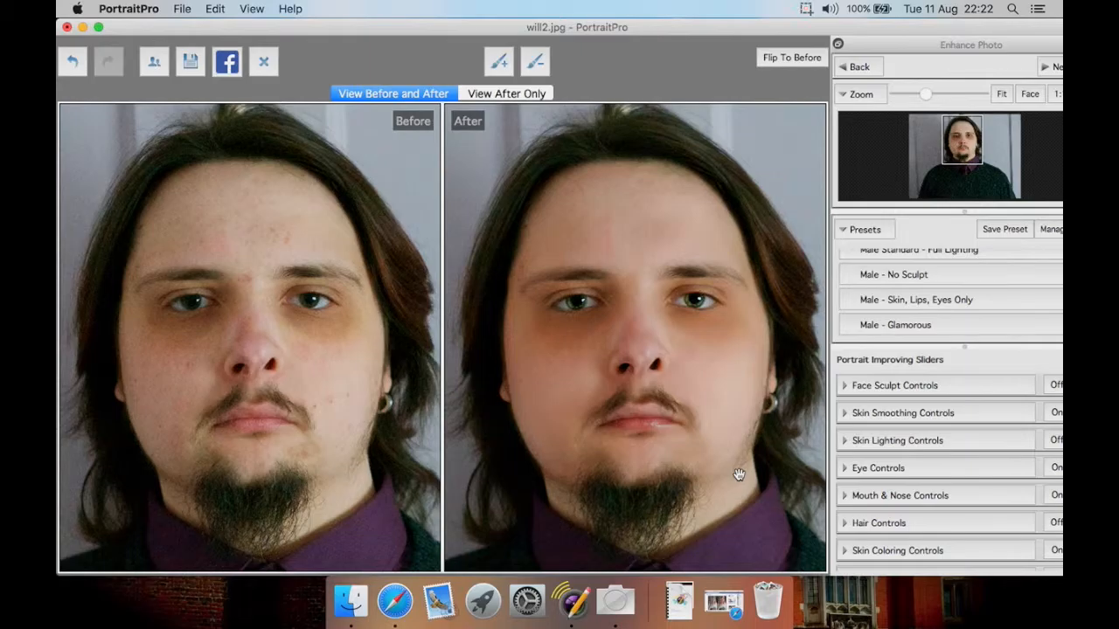
pyautogui.click(899, 325)
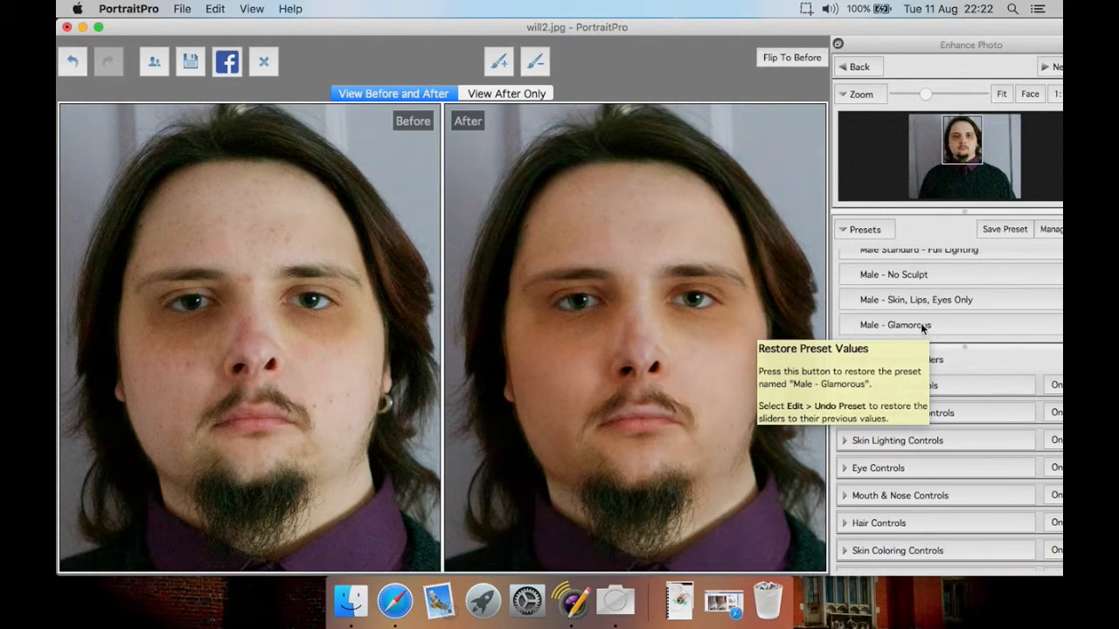
# Switch the portrait back to the Male Standard preset
pyautogui.scroll(-2, 948, 302)
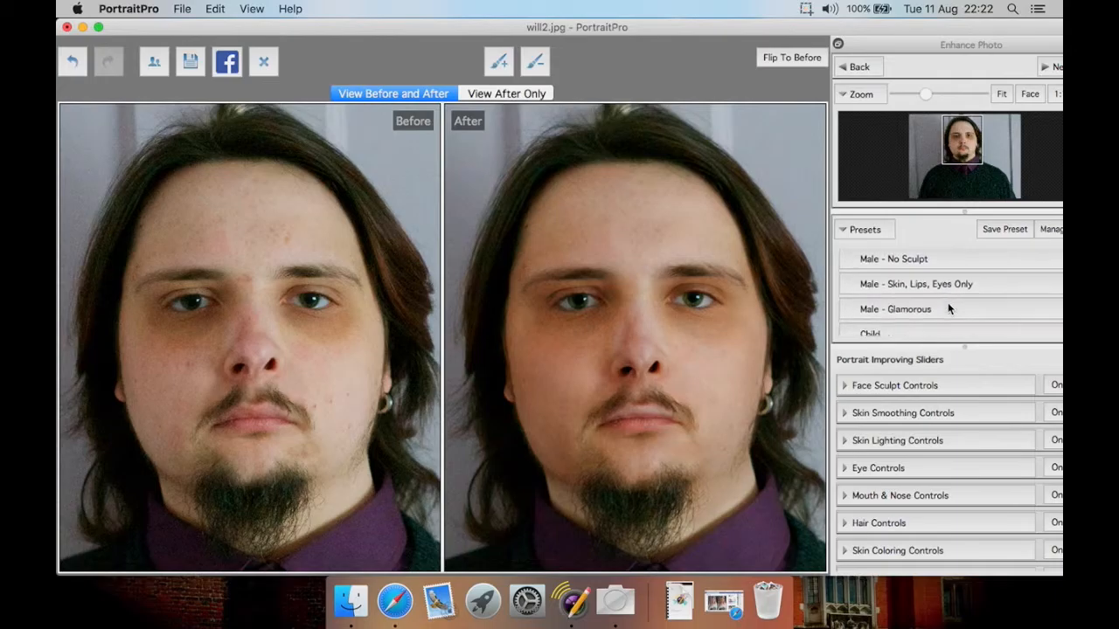
pyautogui.scroll(5, 936, 293)
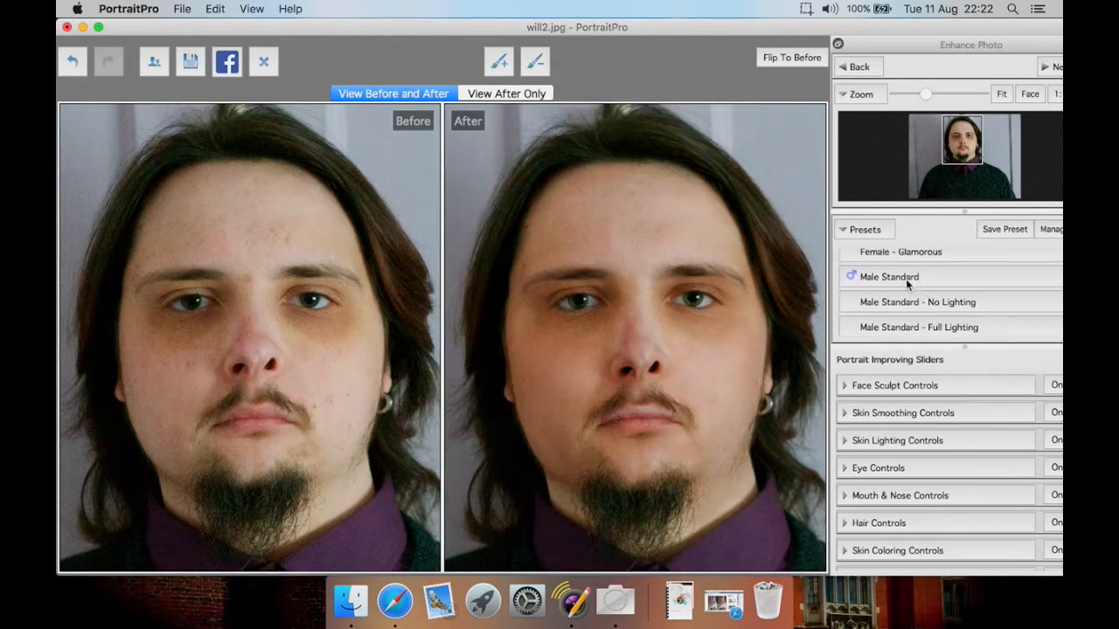
pyautogui.click(905, 278)
# Try the Male Young presets on the portrait, including Male Young Natural - No Sculpt
pyautogui.scroll(-2, 914, 302)
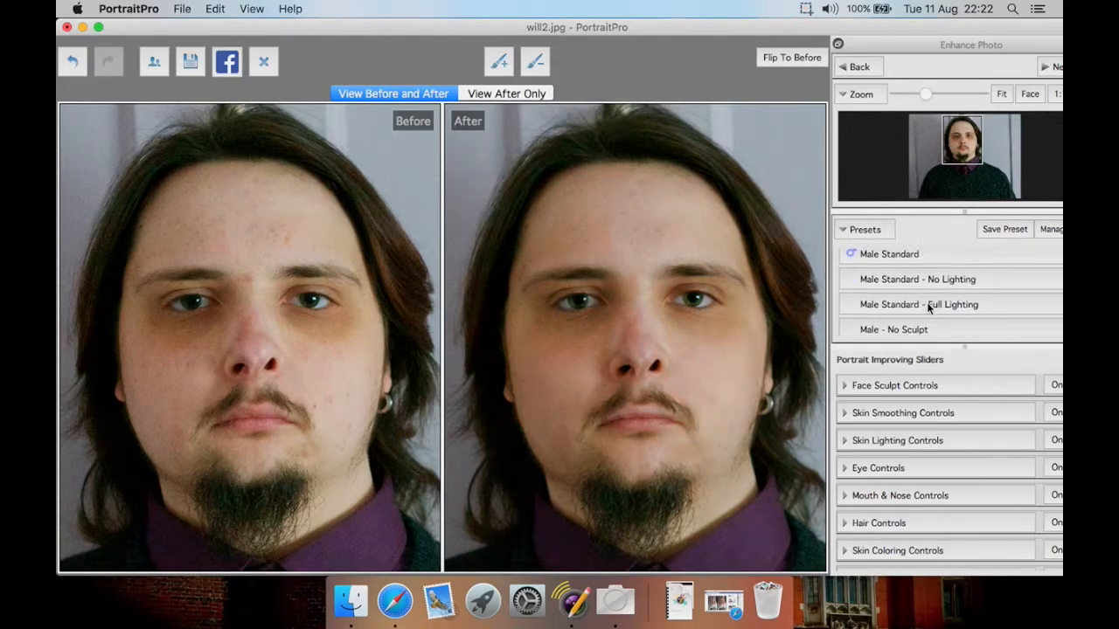
pyautogui.scroll(-5, 929, 309)
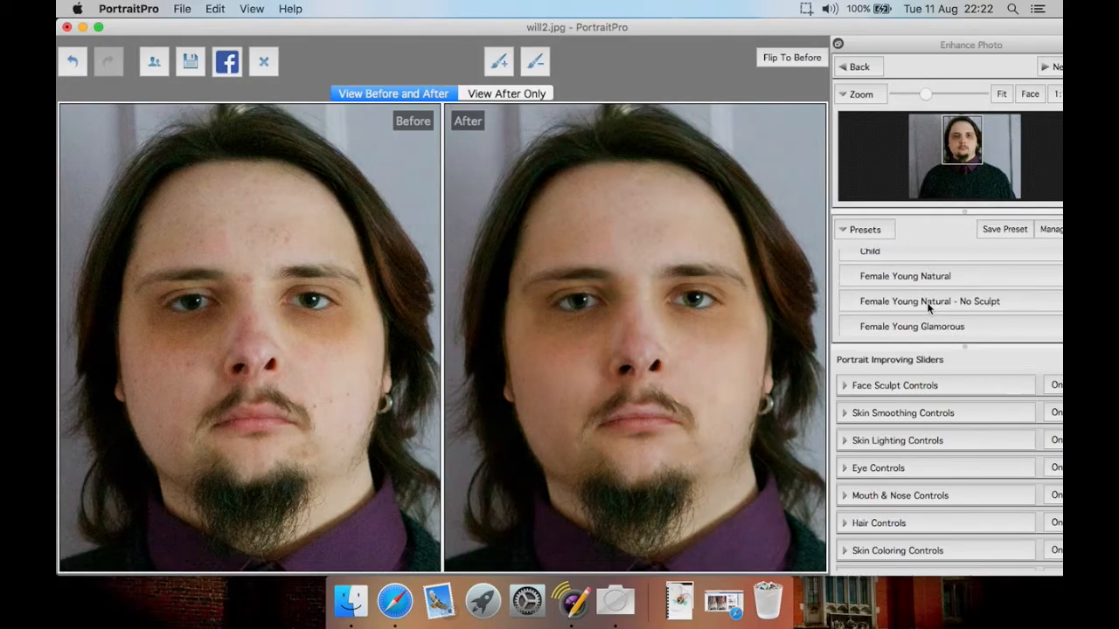
pyautogui.scroll(-6, 928, 306)
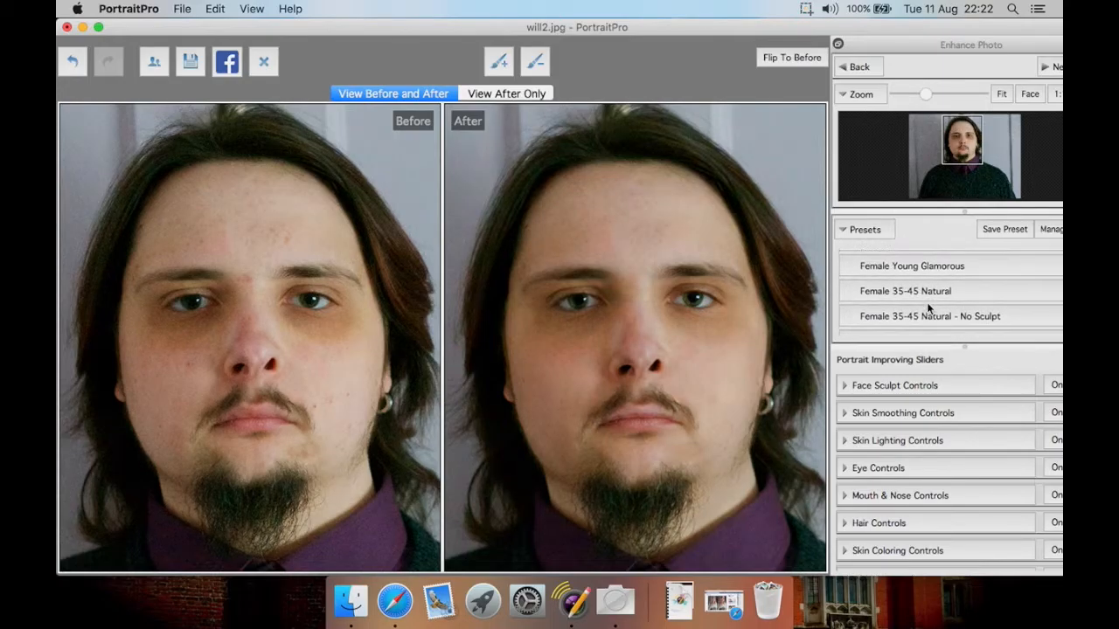
pyautogui.scroll(-3, 928, 306)
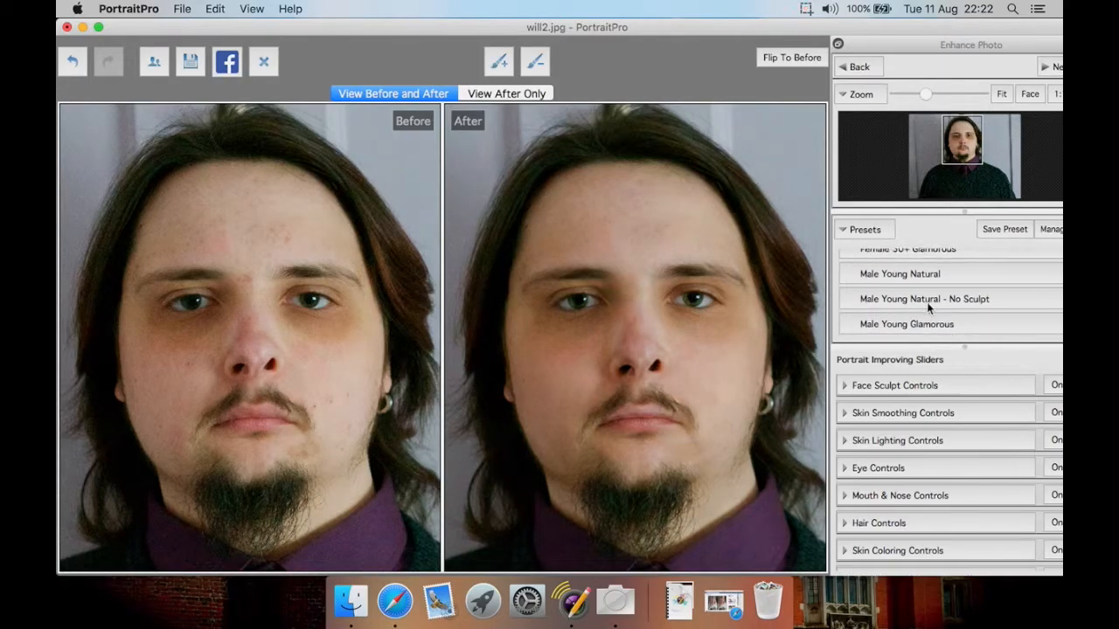
pyautogui.click(929, 301)
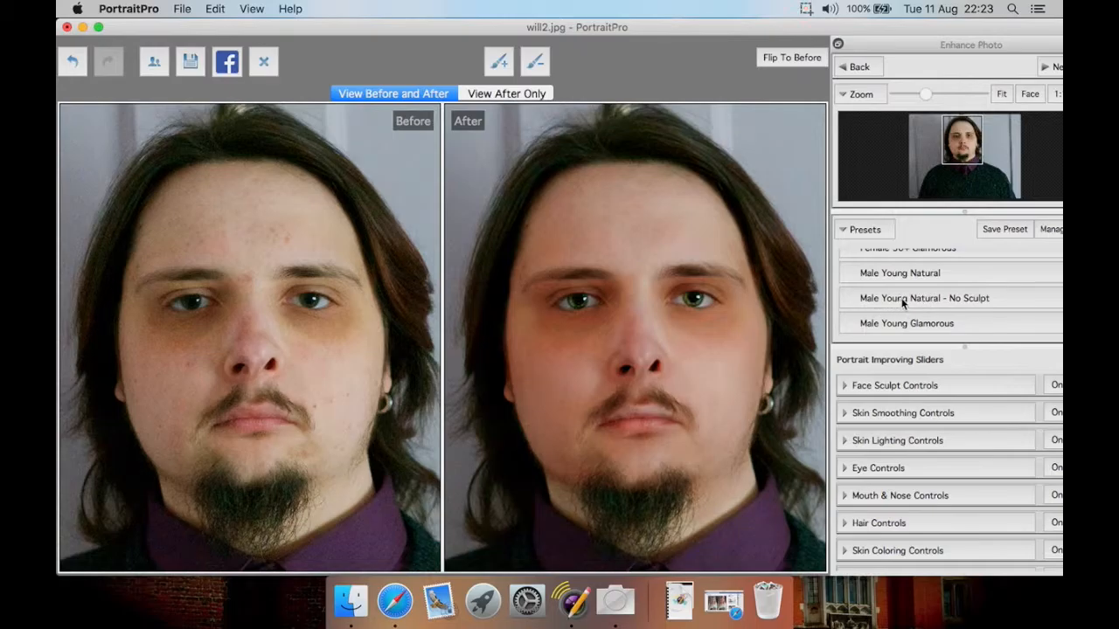
pyautogui.click(954, 297)
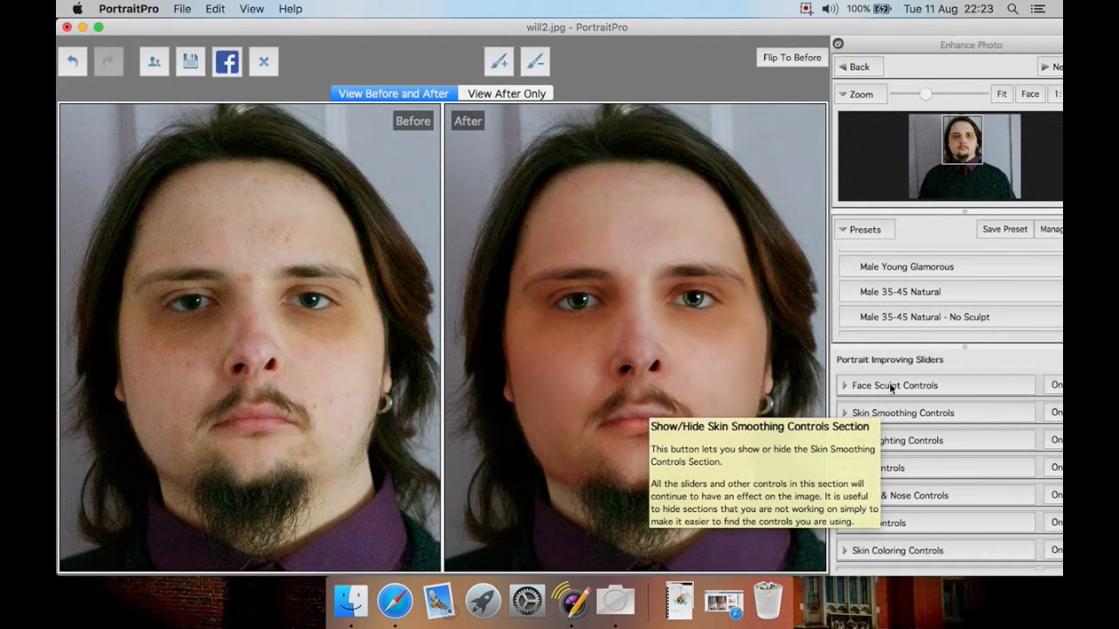
# Look through the remaining male presets and clear all adjustments with Reset To Original Image
pyautogui.scroll(-2, 976, 324)
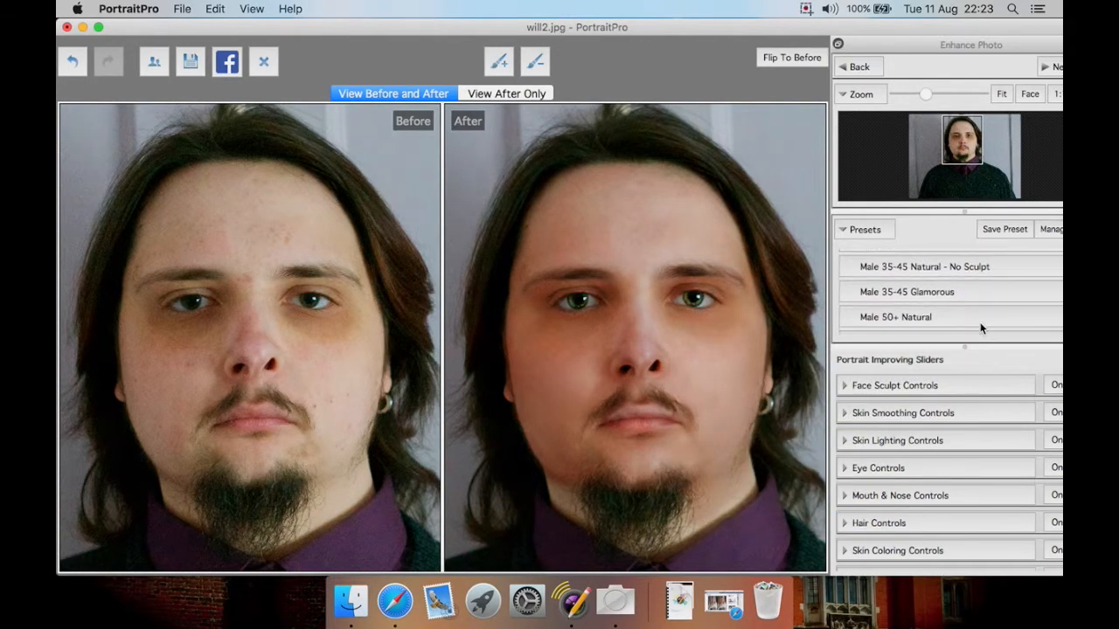
pyautogui.scroll(-1, 967, 288)
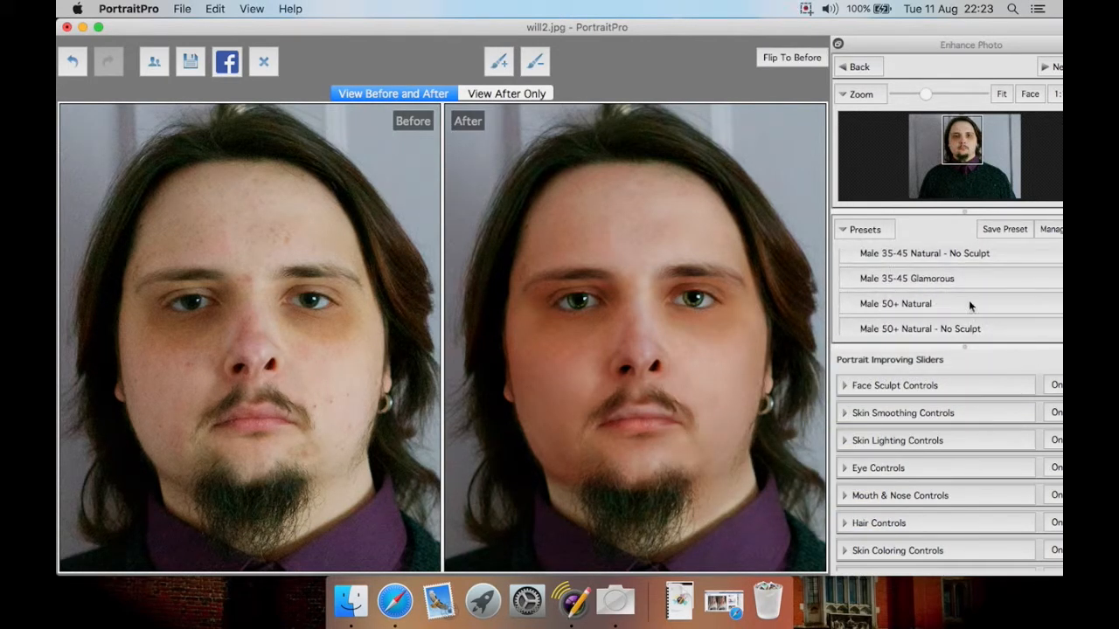
pyautogui.scroll(-4, 969, 300)
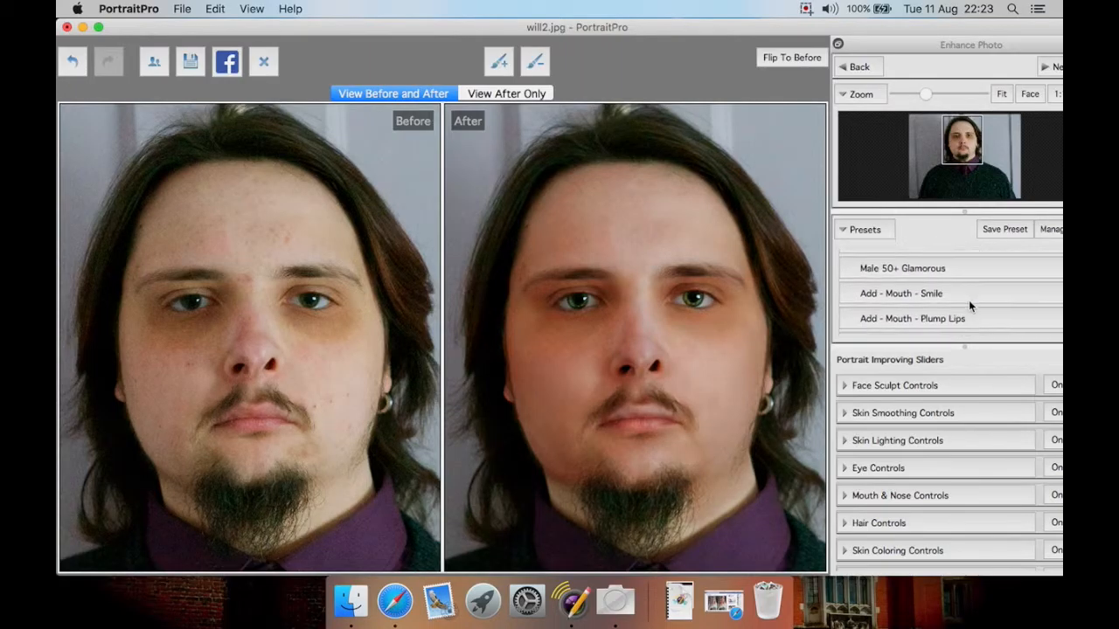
pyautogui.scroll(1, 968, 300)
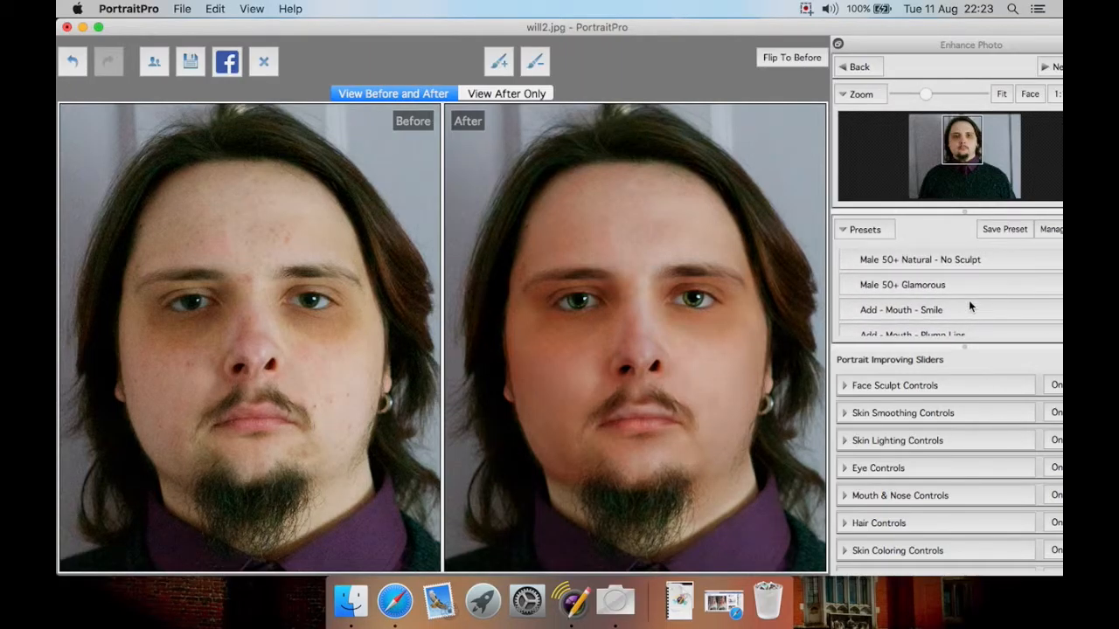
pyautogui.scroll(10, 968, 300)
pyautogui.scroll(15, 969, 305)
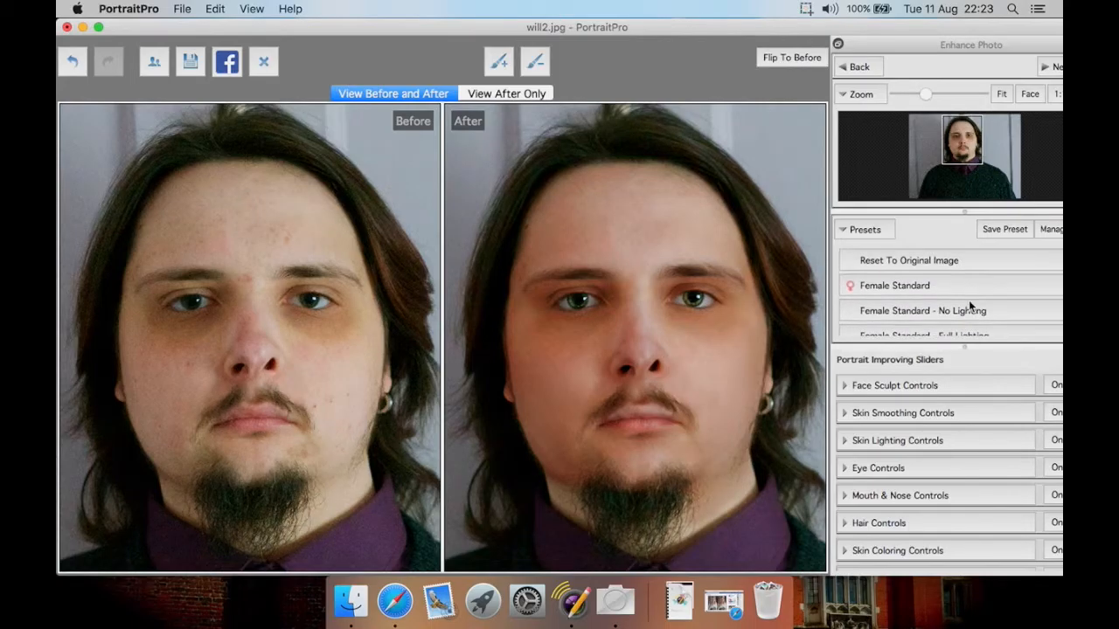
pyautogui.click(942, 261)
# Apply the Add - Mouth - Whiten Teeth preset and the Add - Eyes - Widen preset to the portrait
pyautogui.scroll(-15, 936, 282)
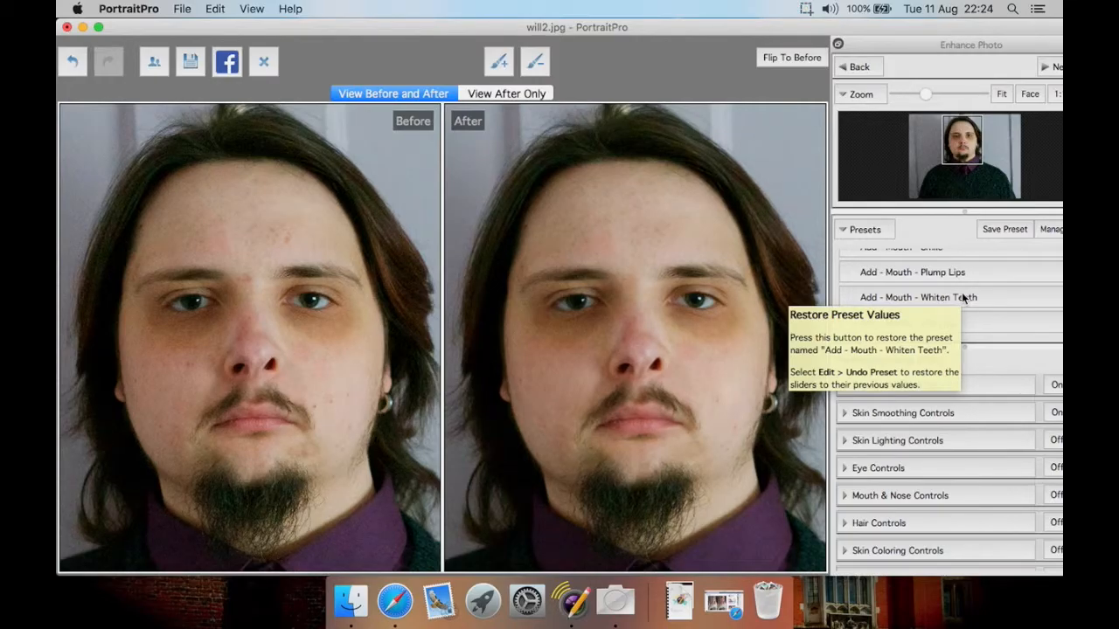
pyautogui.click(962, 295)
pyautogui.scroll(-3, 945, 304)
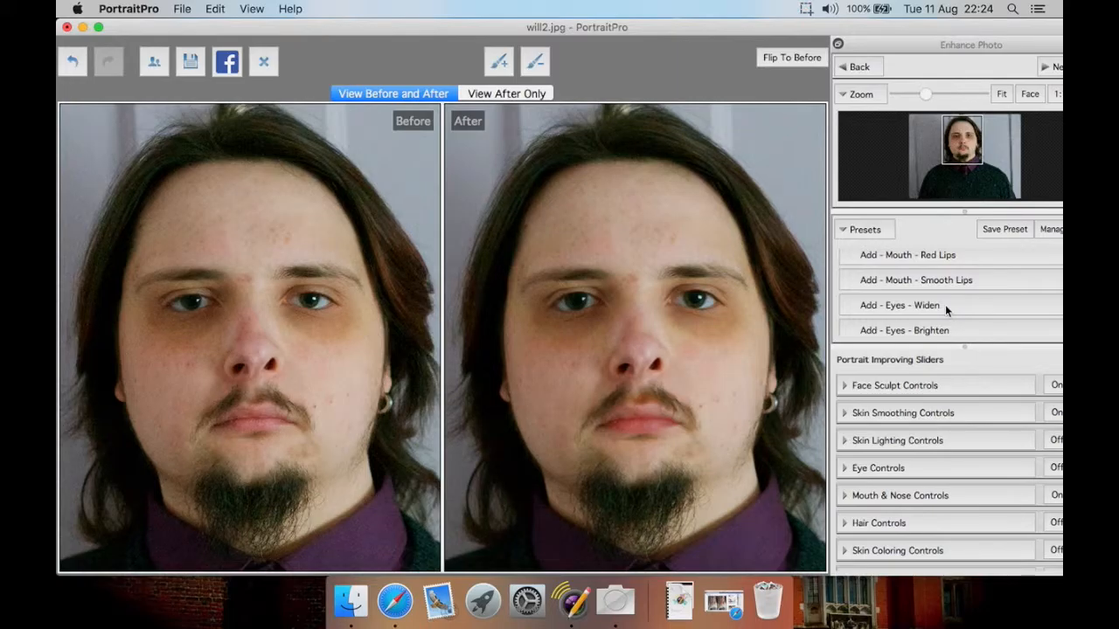
pyautogui.click(945, 304)
# Try the Add - Eyes - Turn Brown preset twice, undoing it each time to compare the eye colour
pyautogui.scroll(-1, 945, 304)
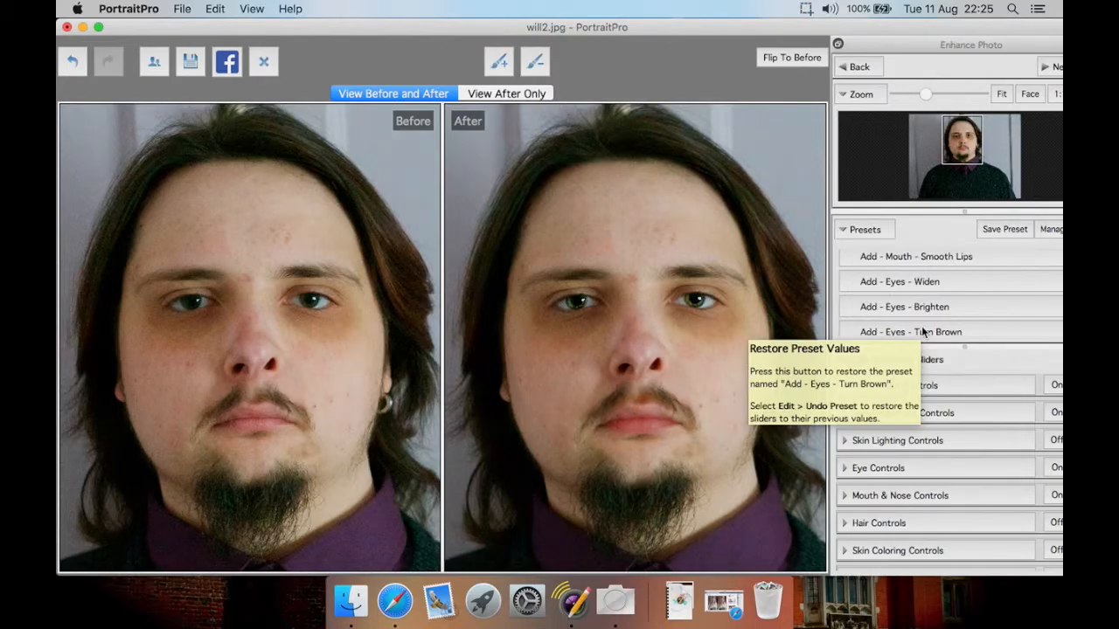
pyautogui.scroll(-3, 980, 319)
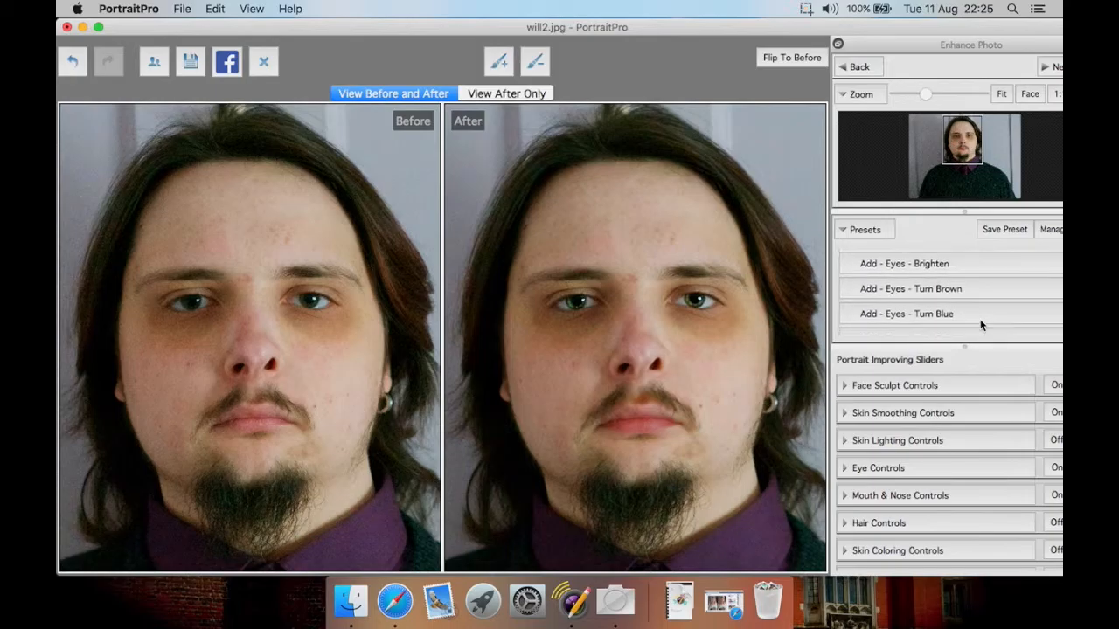
pyautogui.scroll(-1, 980, 325)
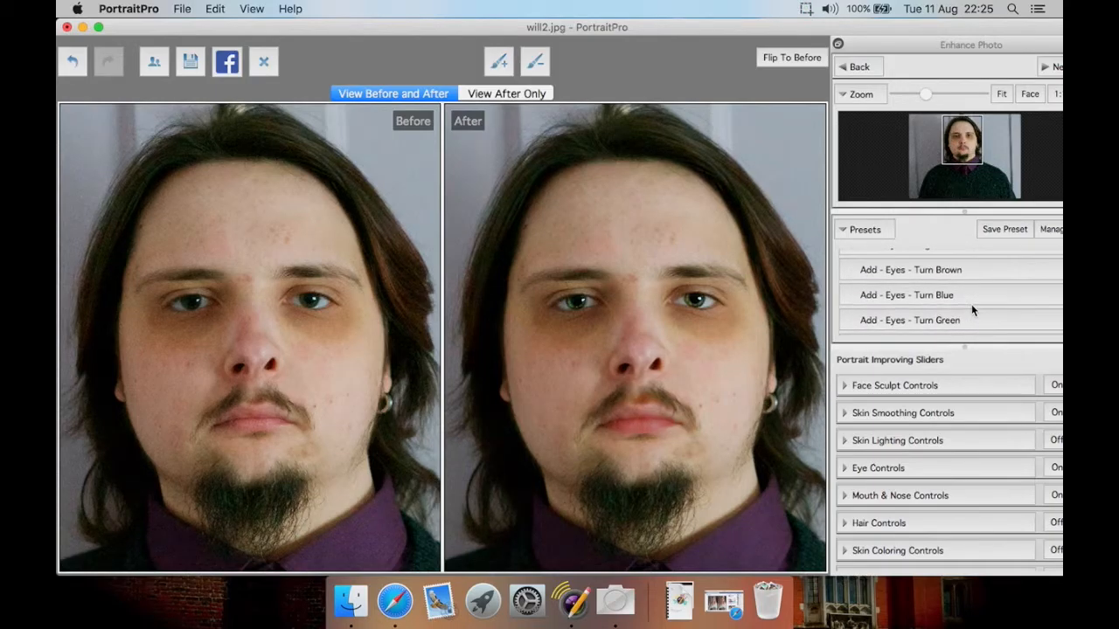
pyautogui.click(942, 271)
pyautogui.press('super+z')
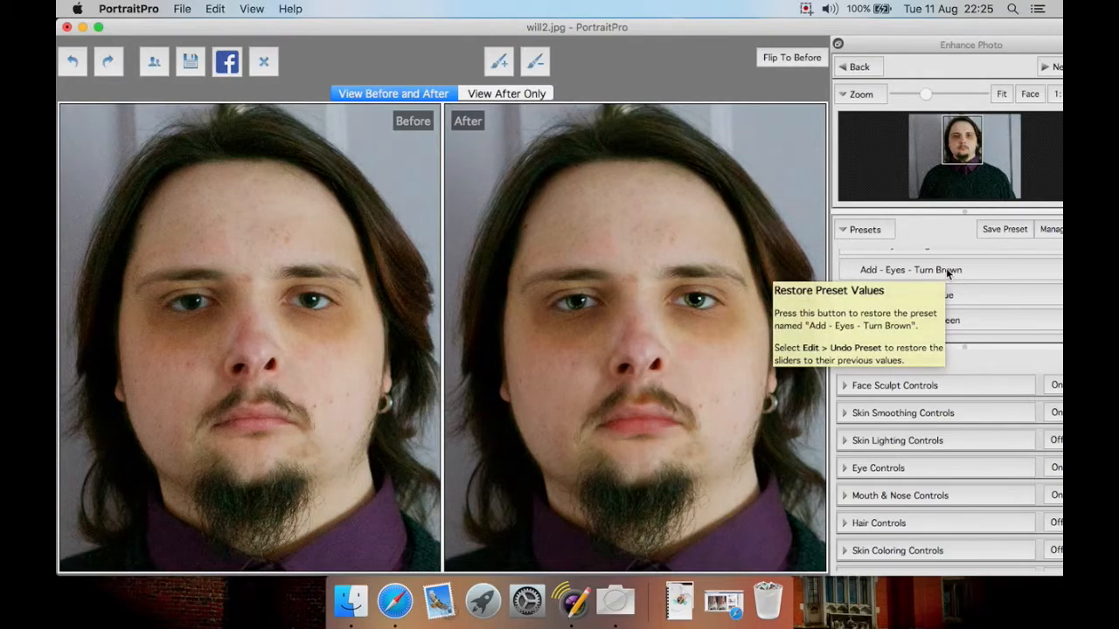
pyautogui.click(945, 269)
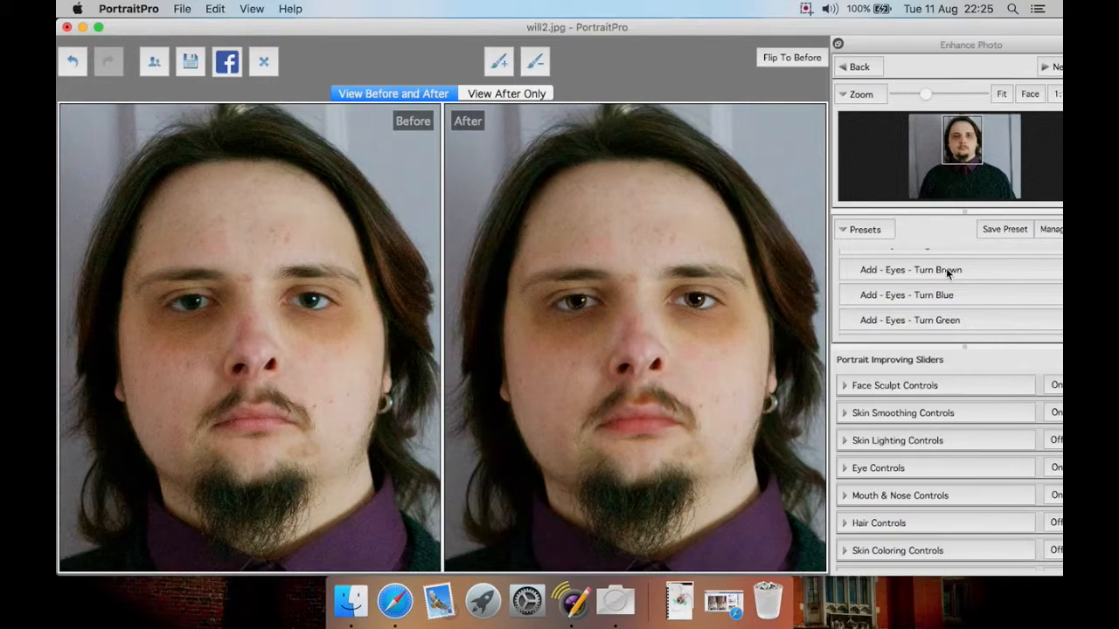
pyautogui.press('super+z')
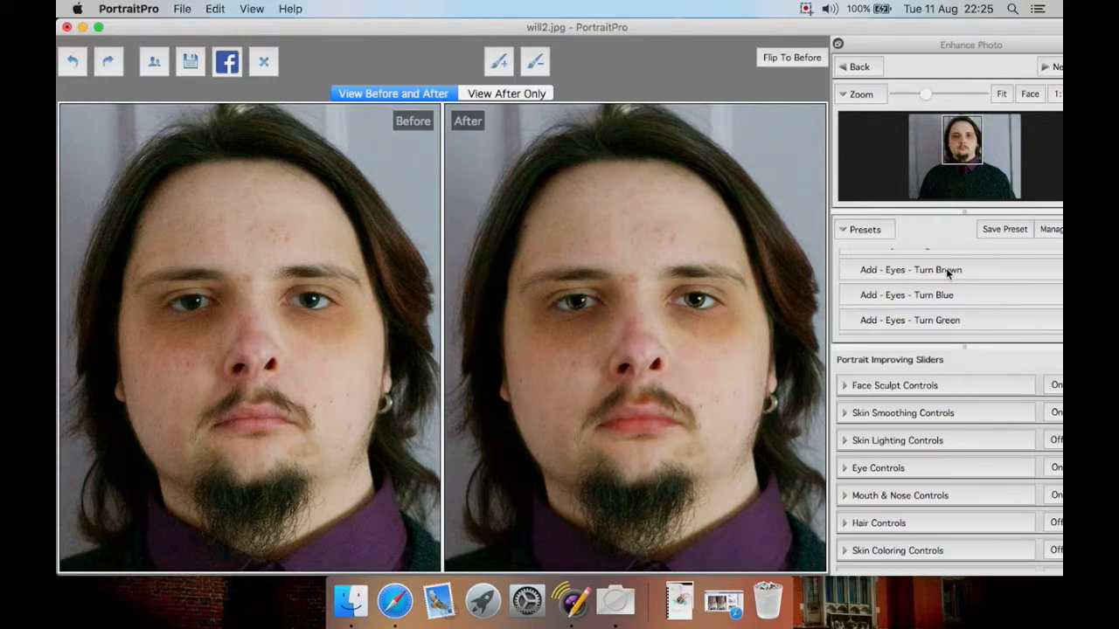
# Try the Add - Eyes - Turn Blue preset, undo it, and apply Add - Eyes - Turn Green instead
pyautogui.click(946, 294)
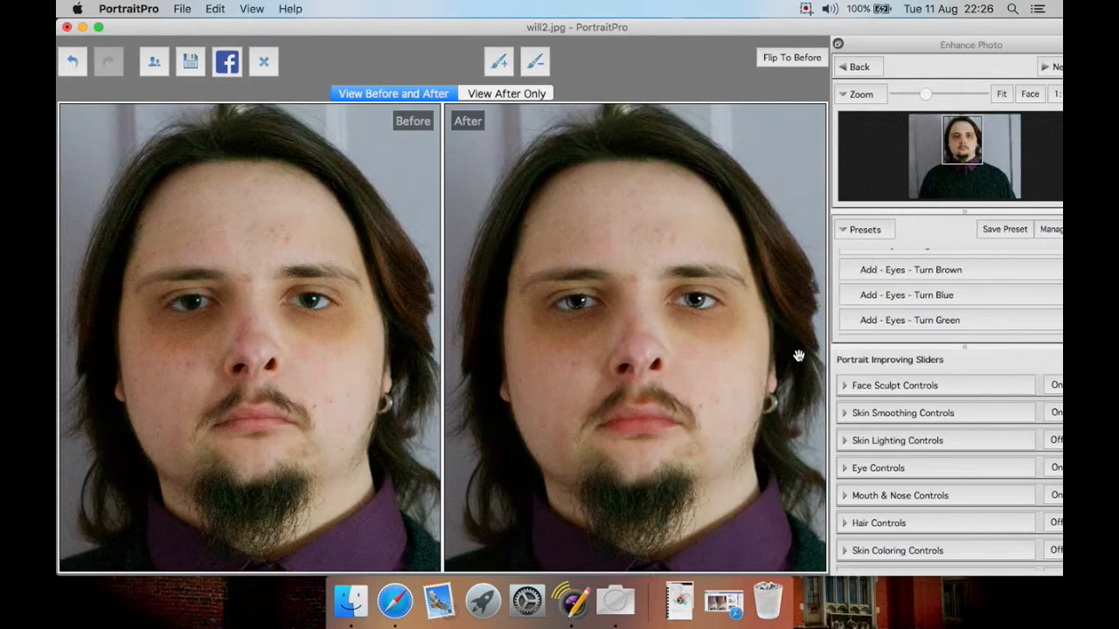
pyautogui.press('super+z')
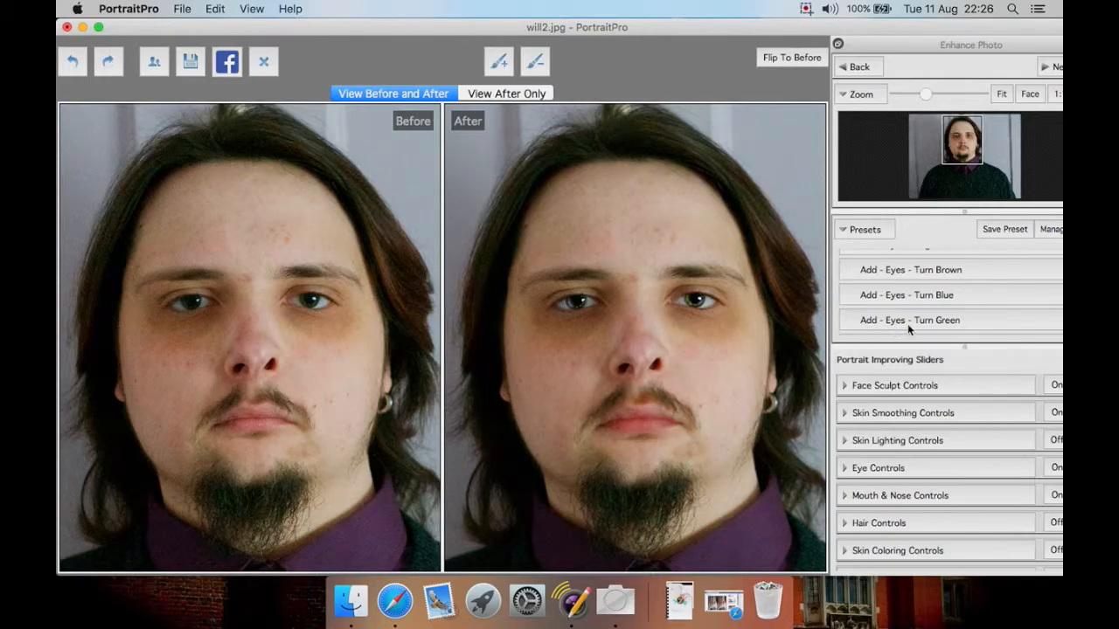
pyautogui.click(921, 324)
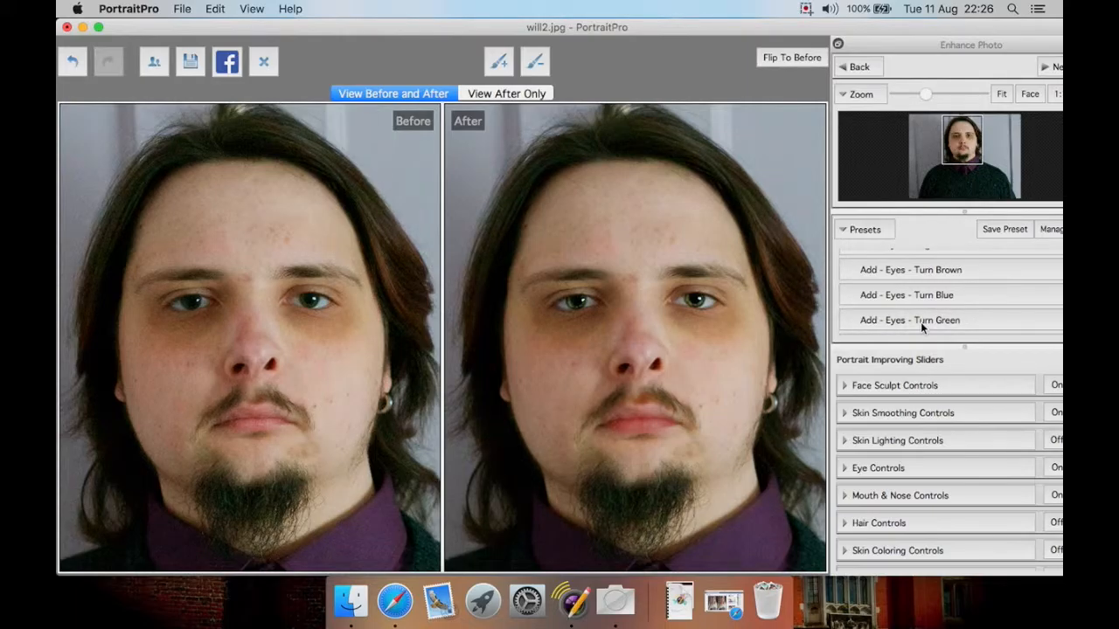
# Undo the green eye colour and apply the Add - Nose - Slim preset to the portrait
pyautogui.press('super+z')
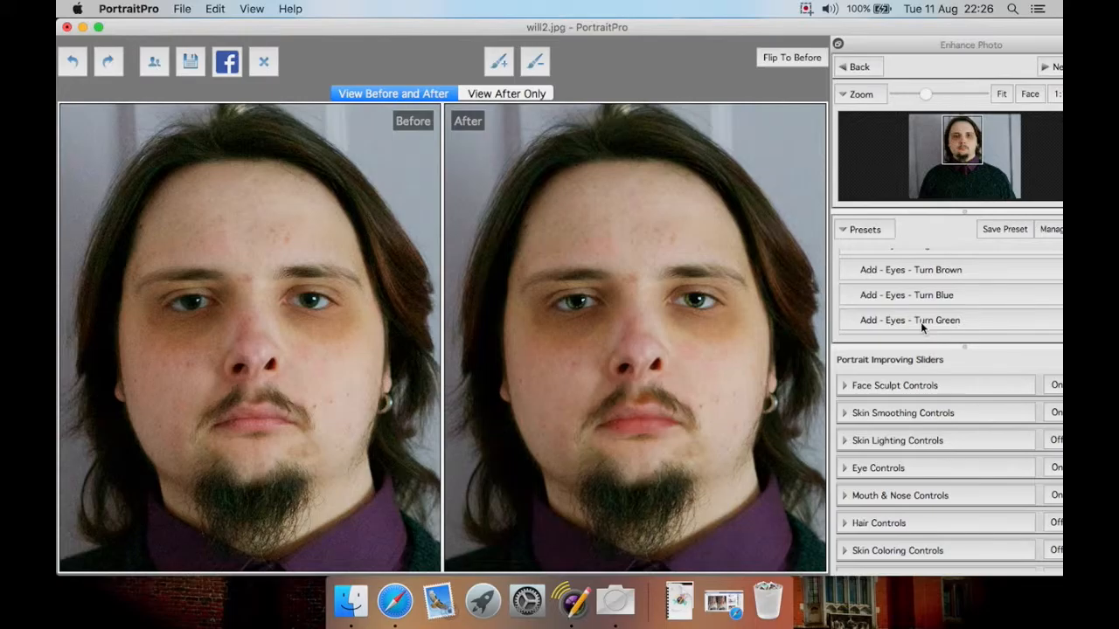
pyautogui.scroll(-2, 923, 323)
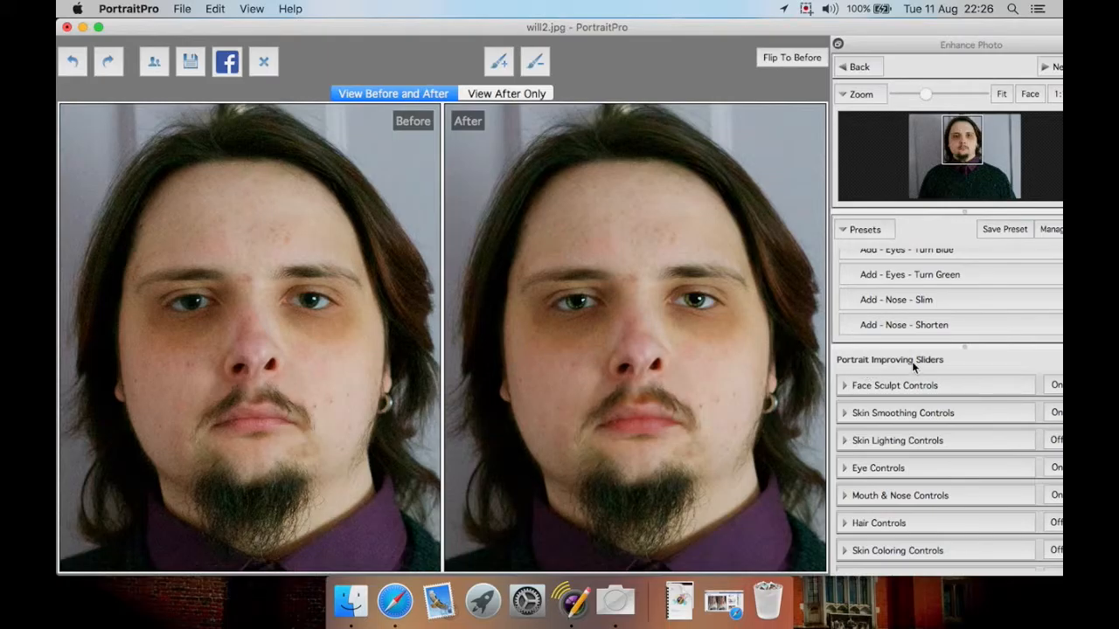
pyautogui.click(951, 303)
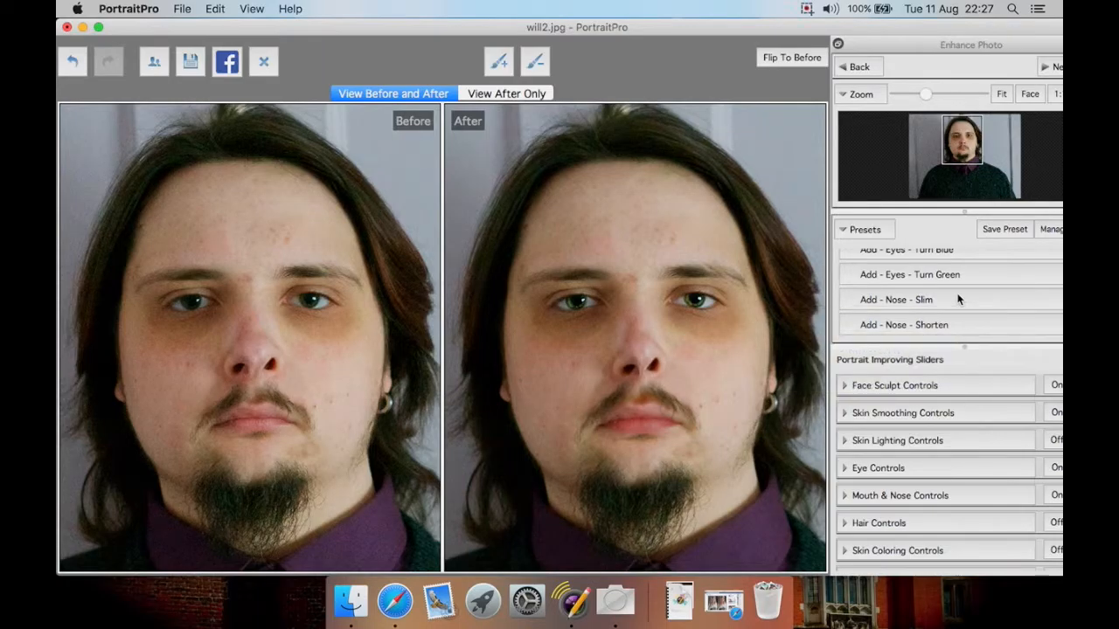
# Try the Add - Nose - Shorten preset on the portrait and undo it
pyautogui.scroll(-1, 958, 300)
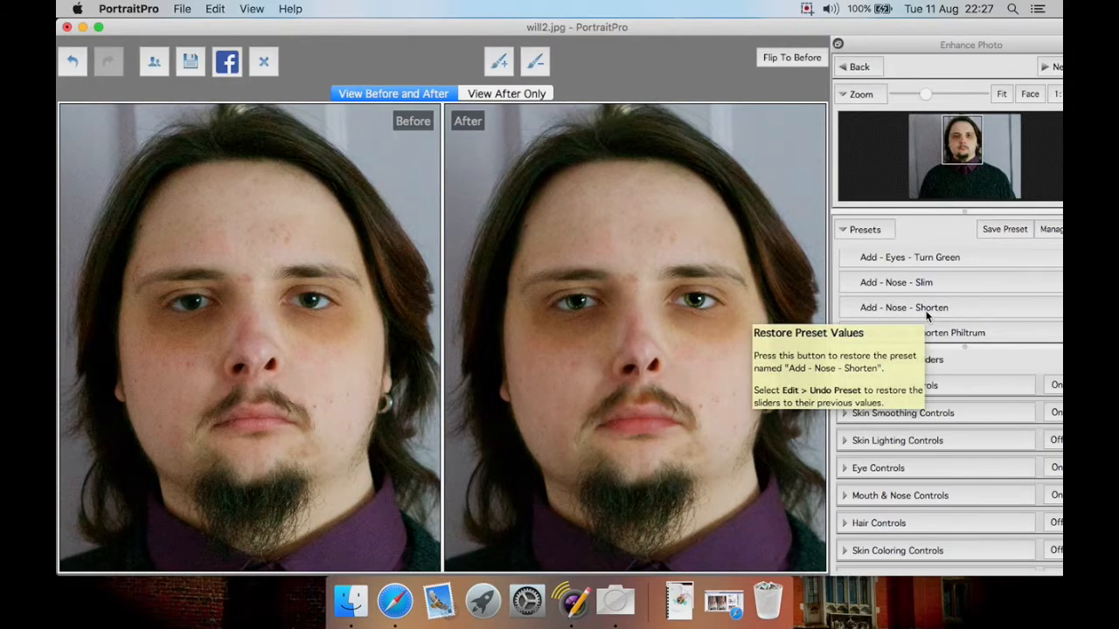
pyautogui.click(928, 311)
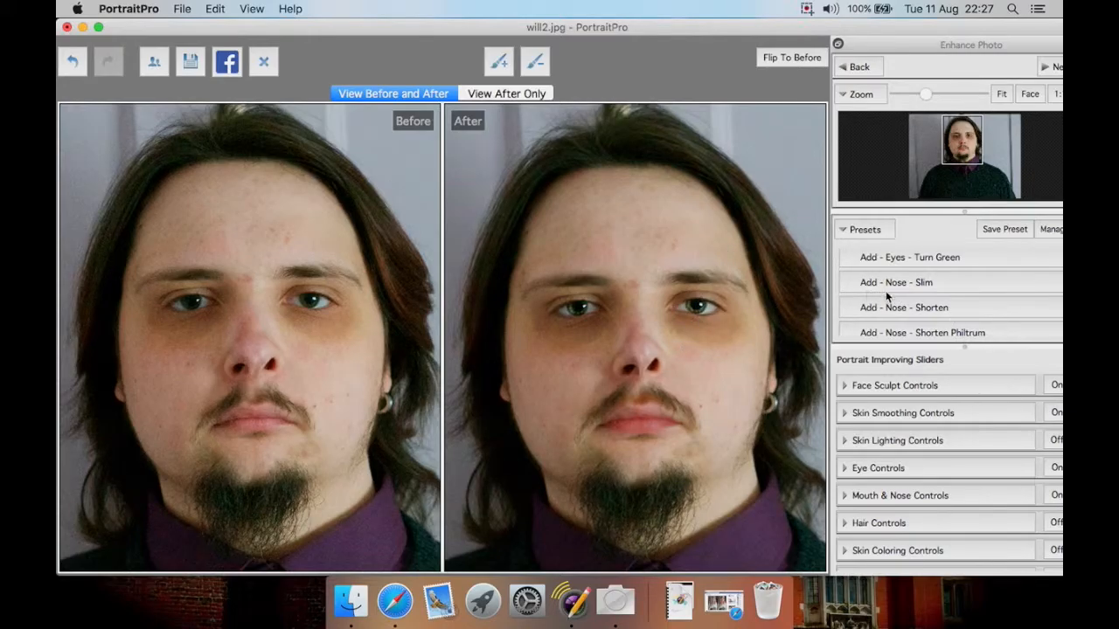
pyautogui.press('super+z')
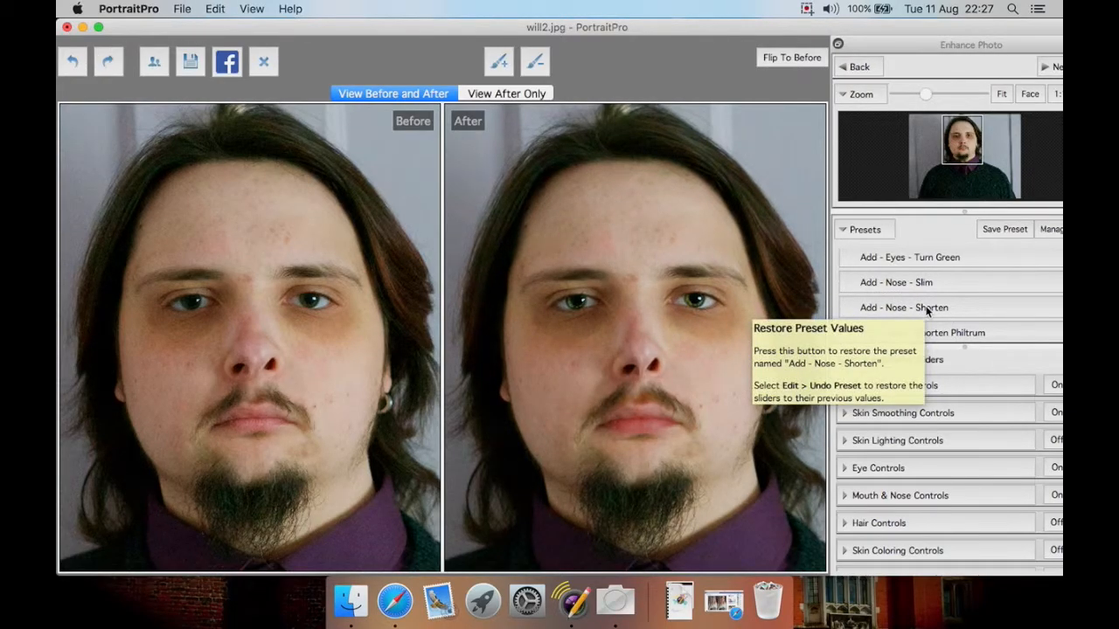
# Try the Add - Skin - Smoothing preset twice, undoing it each time to compare the skin texture
pyautogui.scroll(-1, 985, 306)
pyautogui.scroll(-3, 985, 307)
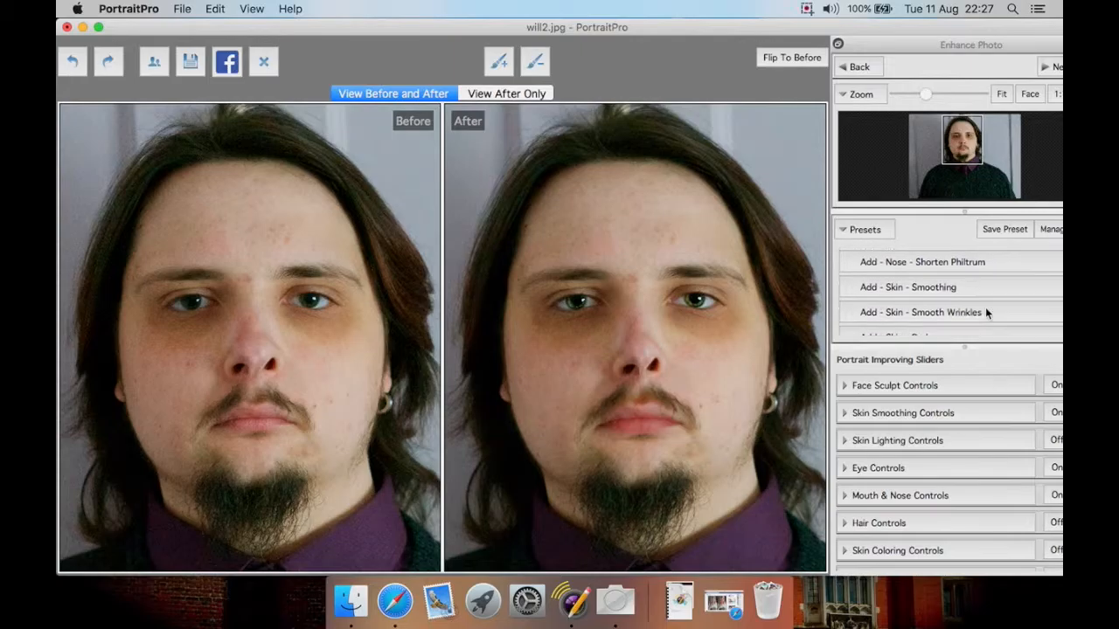
pyautogui.click(950, 295)
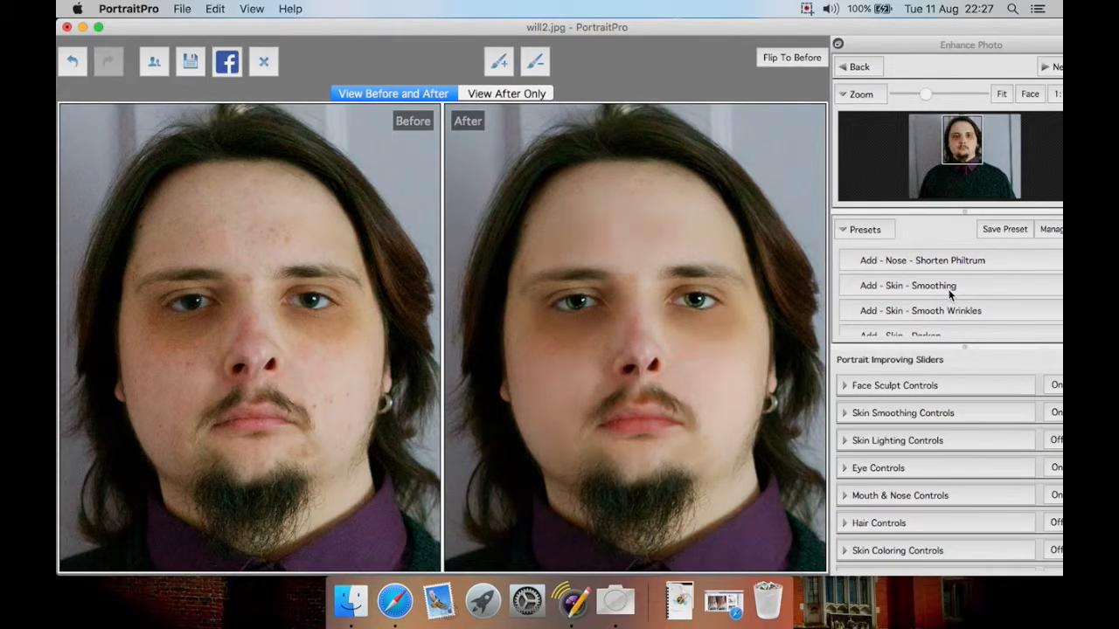
pyautogui.press('super+z')
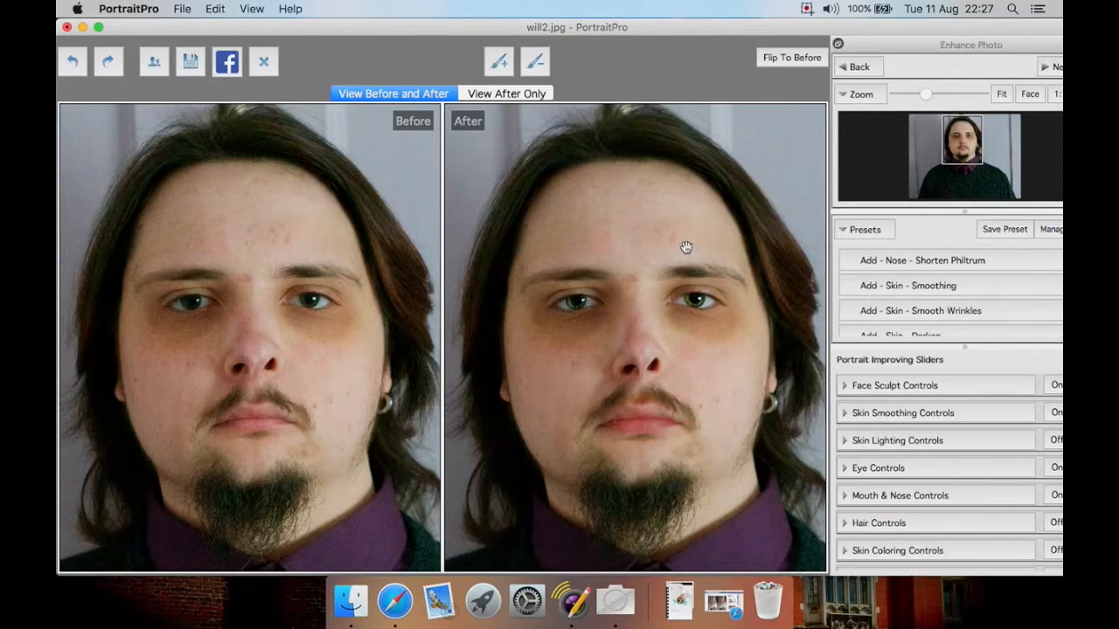
pyautogui.click(937, 285)
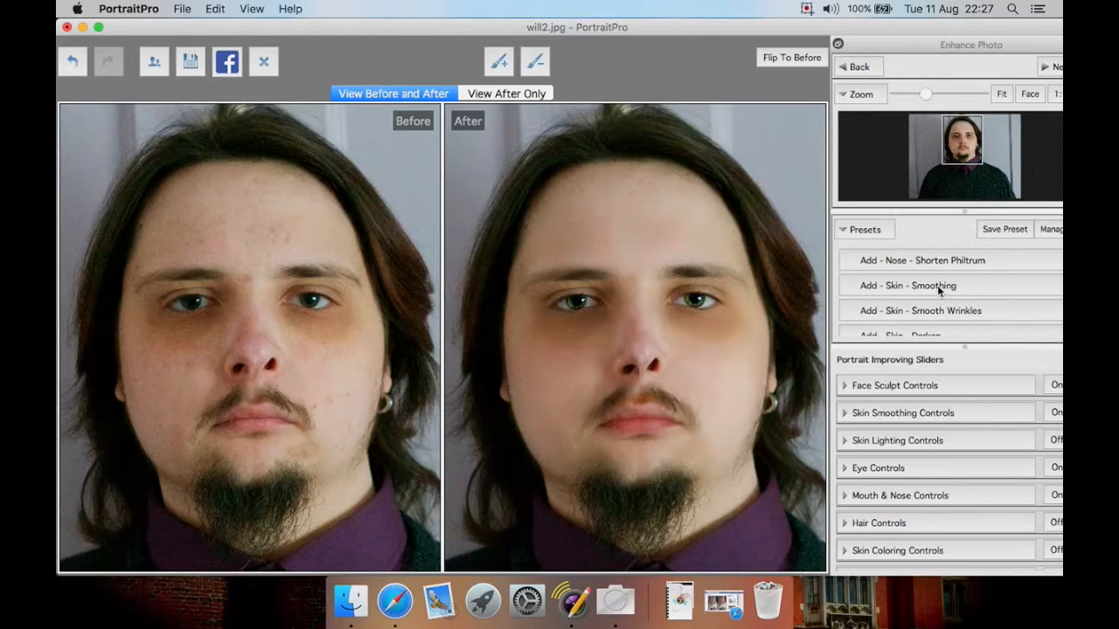
pyautogui.press('super+z')
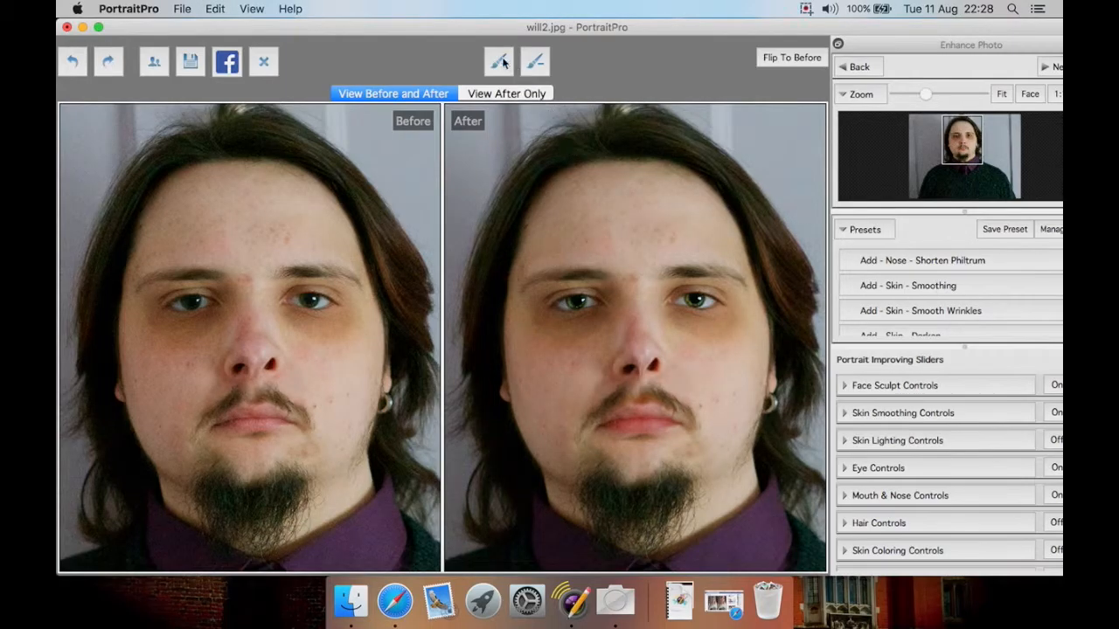
# Touch up the facial skin with the touch-up brush at brush size 15 and strength 70, then leave the brush
pyautogui.click(501, 60)
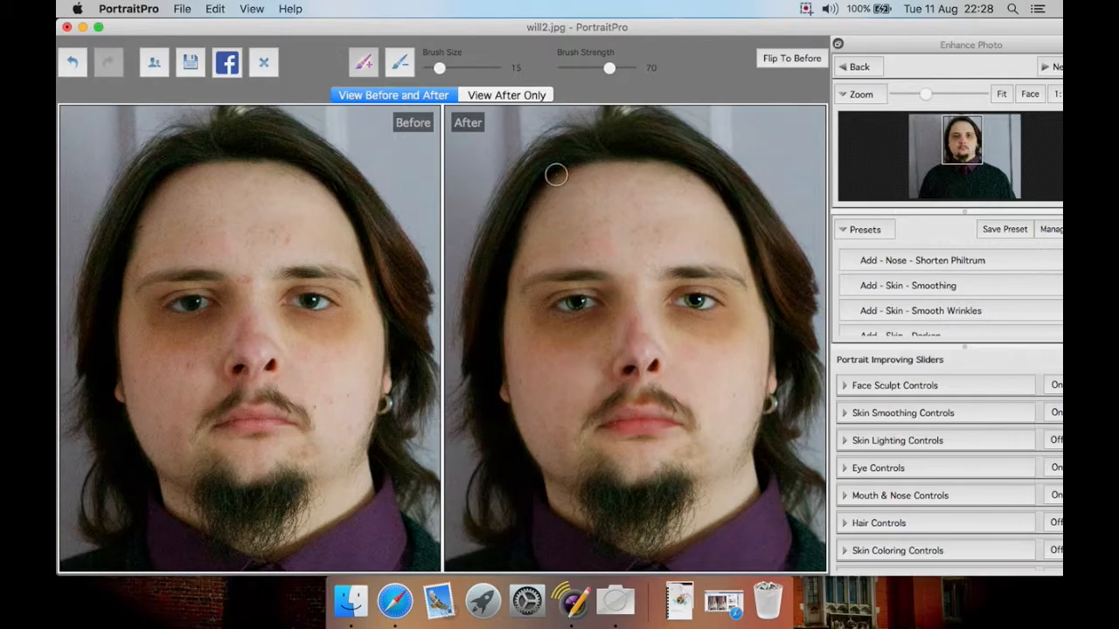
pyautogui.click(373, 67)
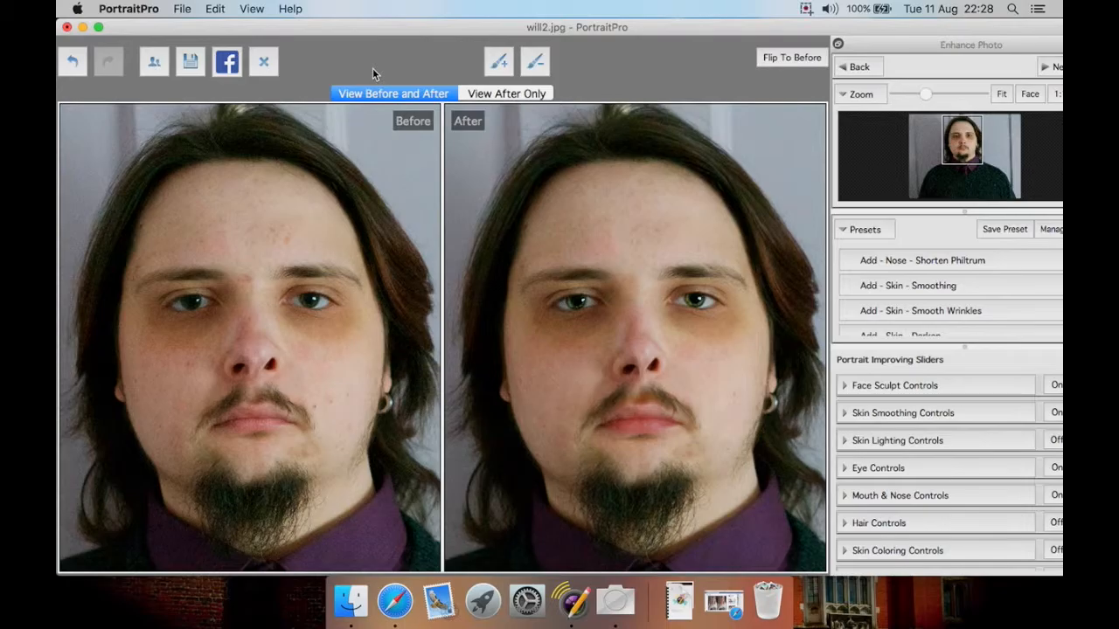
# Browse the add-on skin presets, try Add - Skin - Warmth on the portrait and undo it
pyautogui.scroll(-2, 959, 304)
pyautogui.scroll(-1, 959, 304)
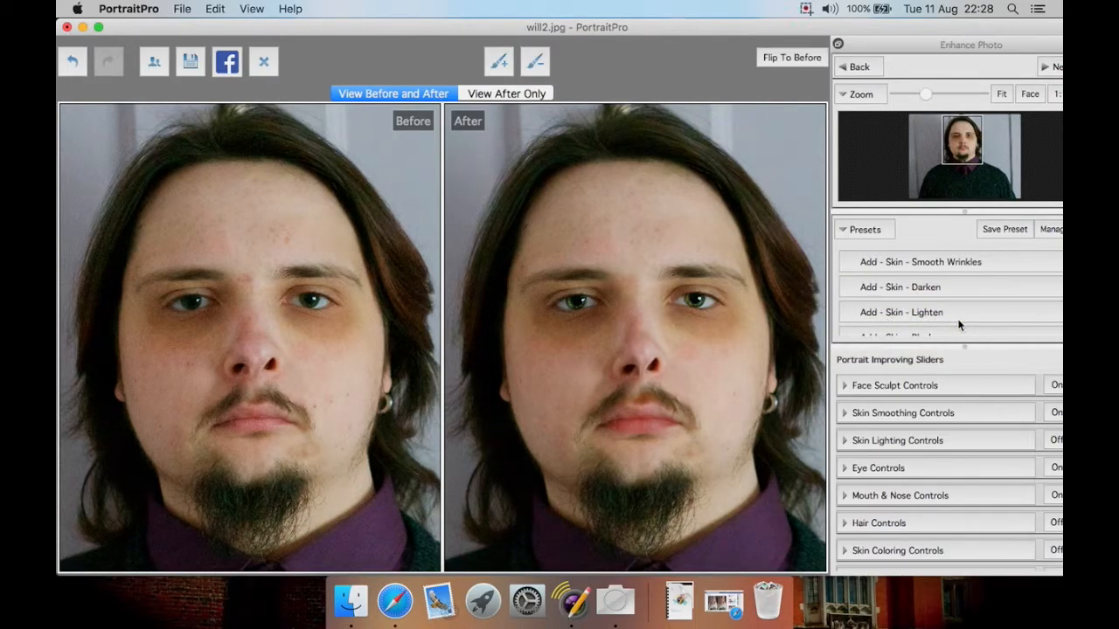
pyautogui.scroll(-3, 959, 323)
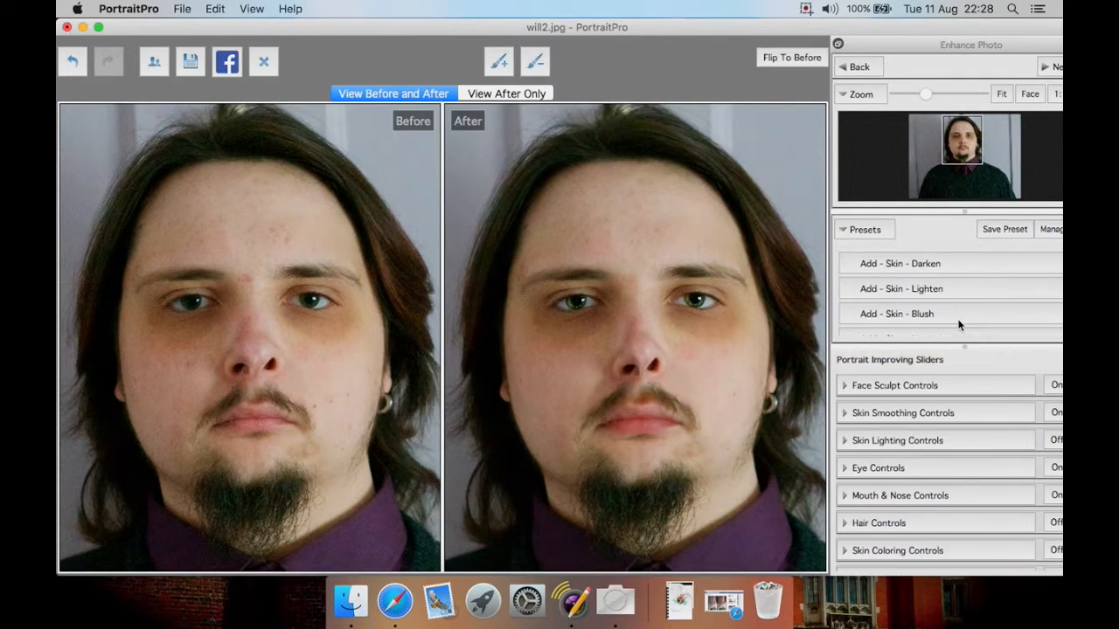
pyautogui.scroll(1, 935, 298)
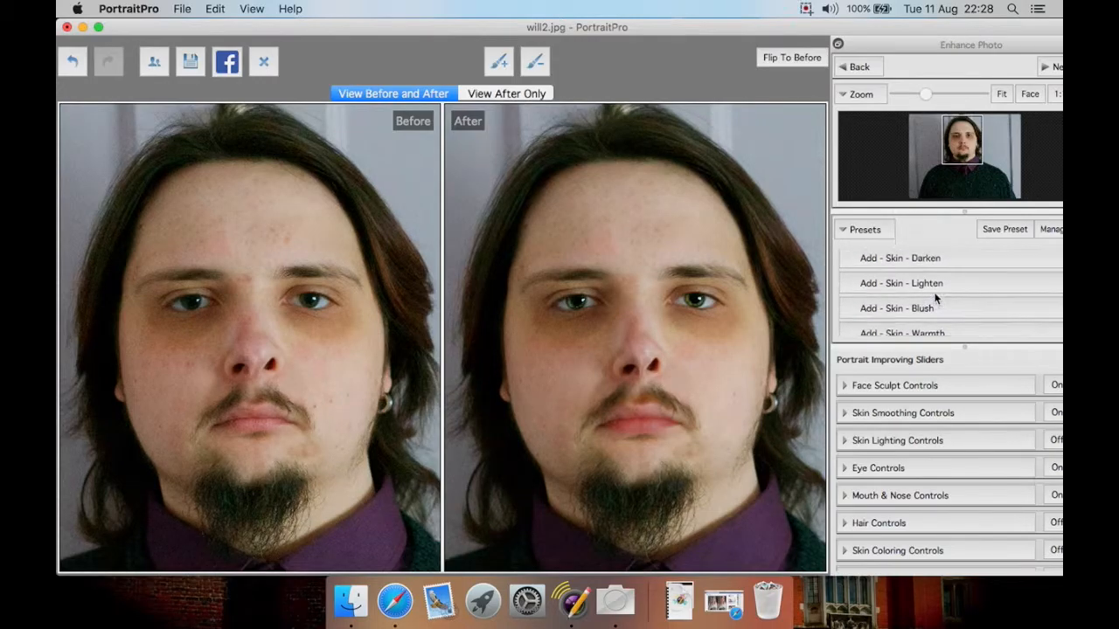
pyautogui.scroll(-1, 966, 297)
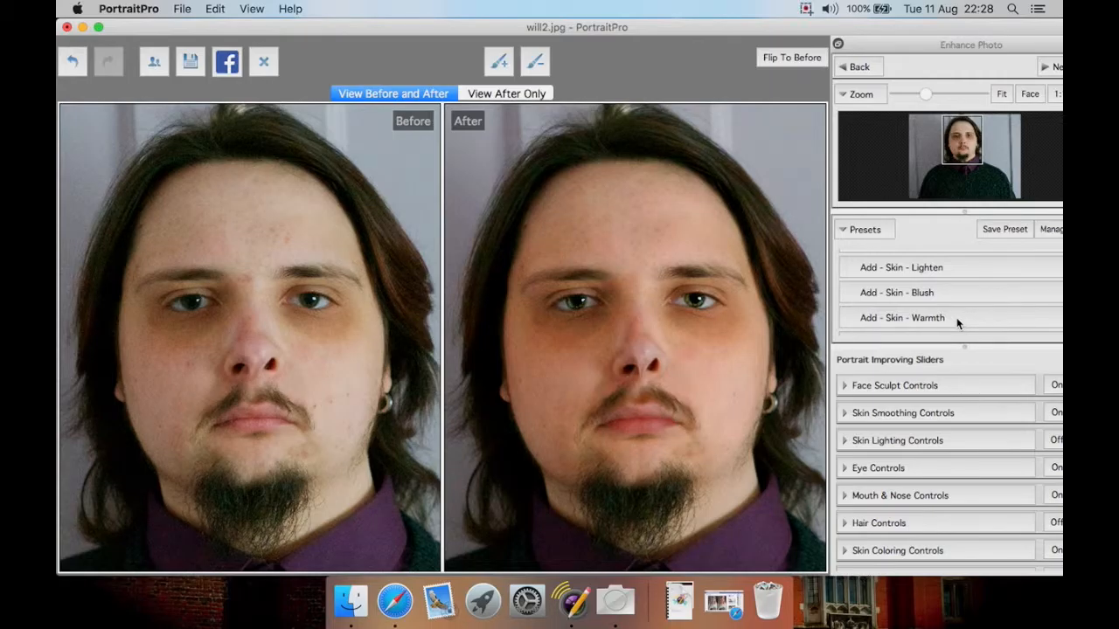
pyautogui.press('super+z')
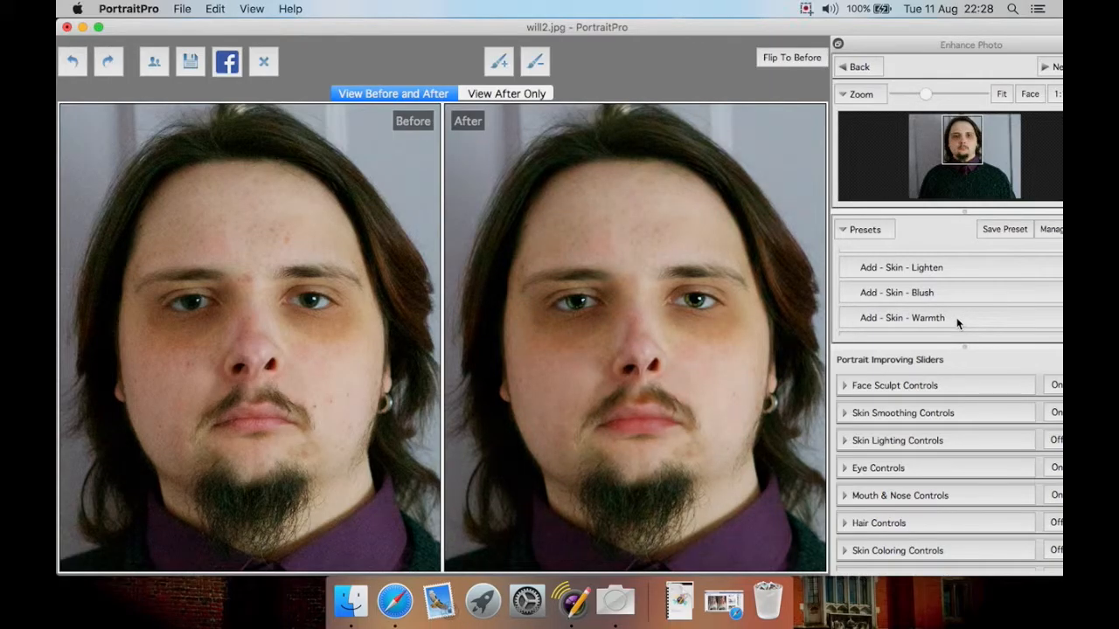
# Apply the Add - Hair - Enhance Color preset to the portrait
pyautogui.scroll(-1, 957, 324)
pyautogui.click(936, 315)
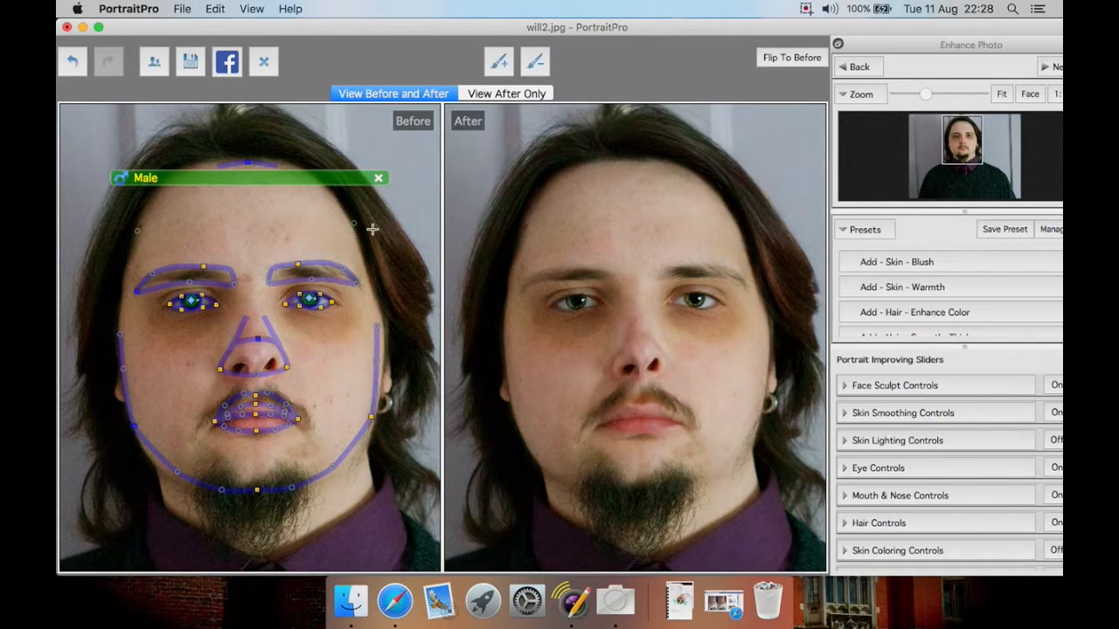
pyautogui.click(926, 314)
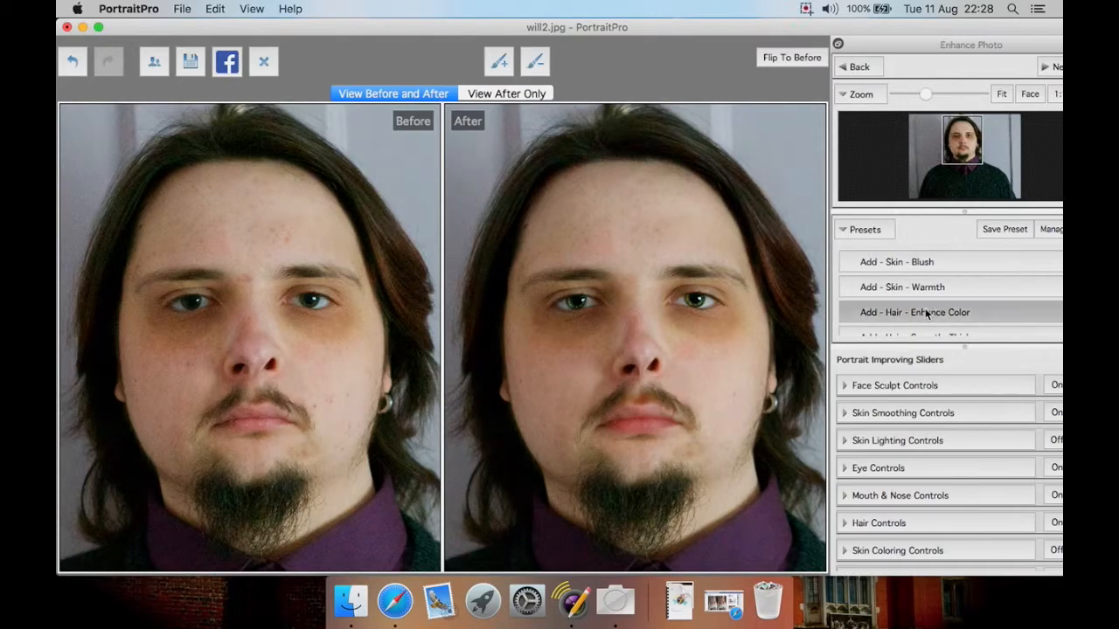
# Try the Add - Hair - Redden preset on the portrait and undo it
pyautogui.scroll(-2, 927, 313)
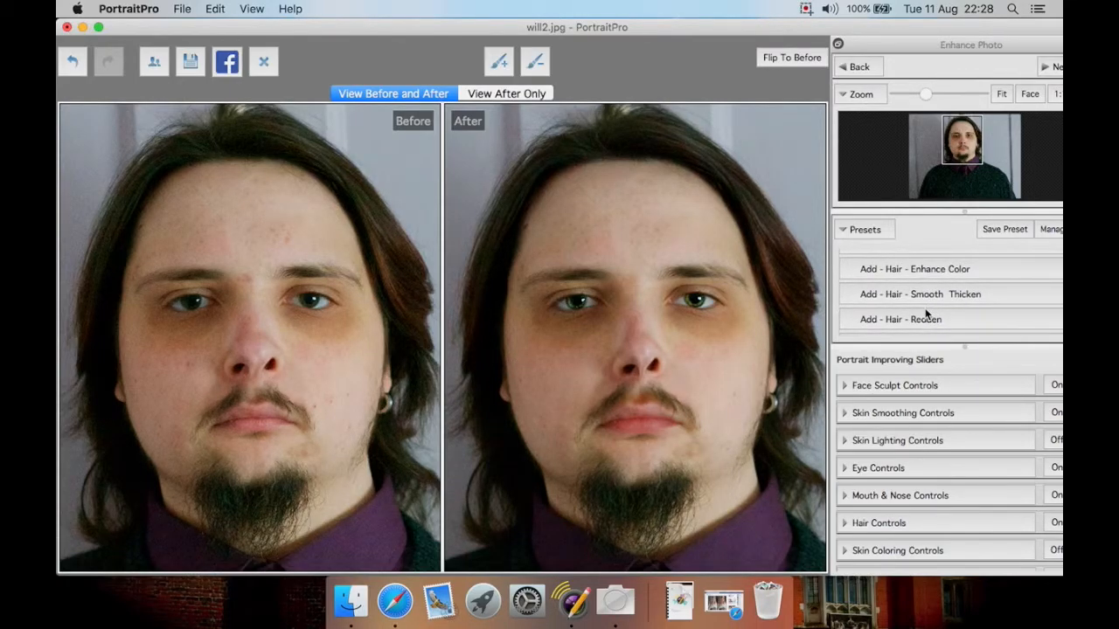
pyautogui.scroll(-1, 926, 314)
pyautogui.click(947, 293)
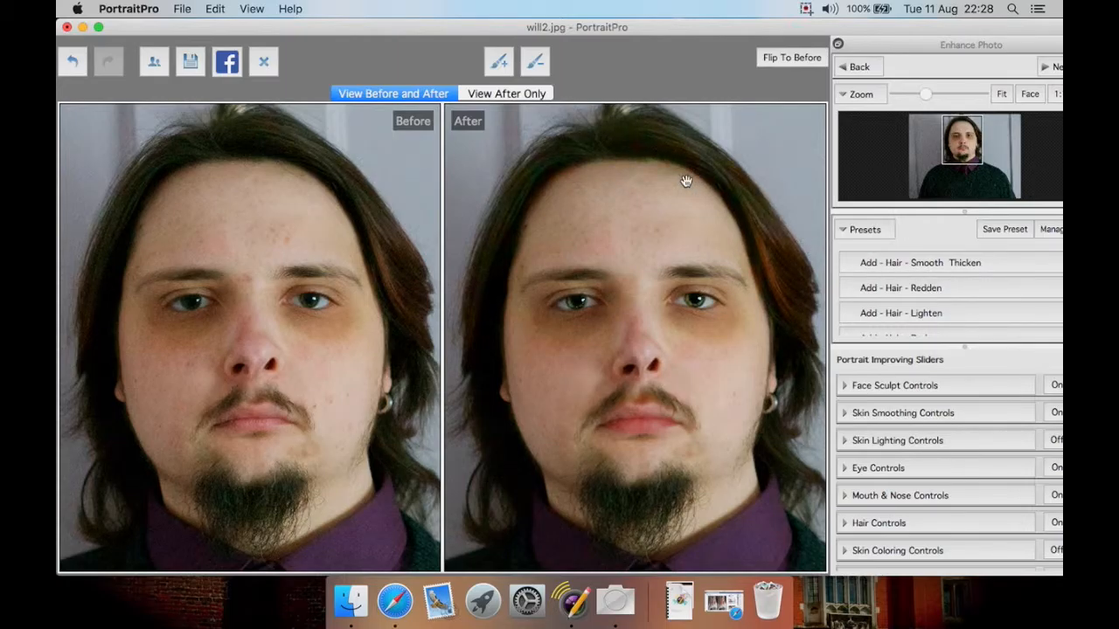
pyautogui.press('super+z')
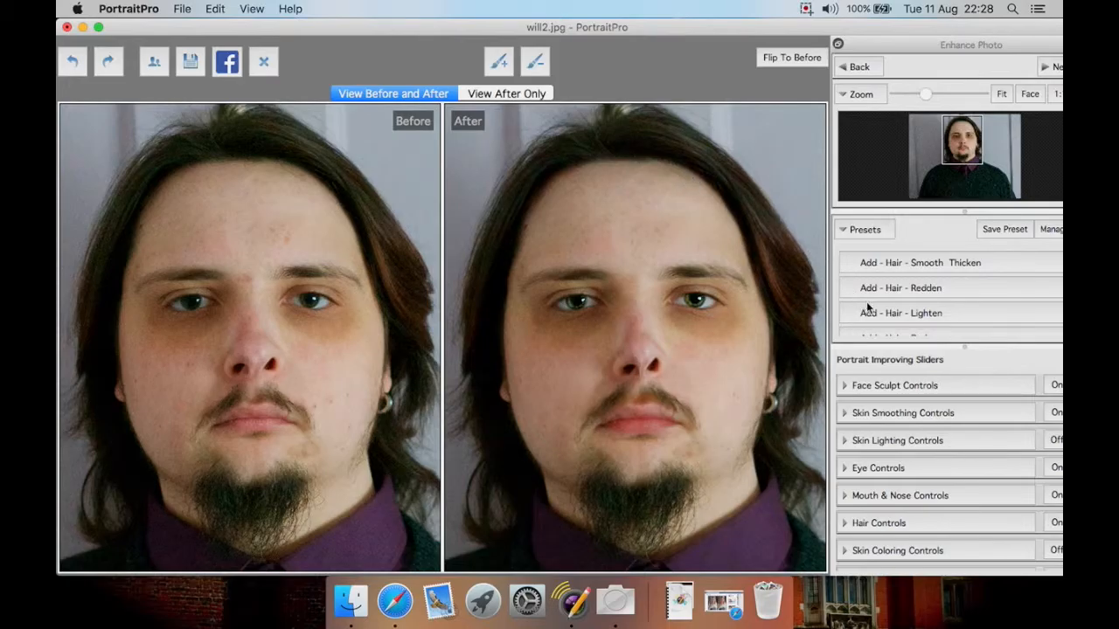
# Apply the Add - Hair - Lighten preset followed by the Add - Hair - Darken preset to compare the hair tones
pyautogui.click(946, 315)
pyautogui.scroll(-1, 946, 314)
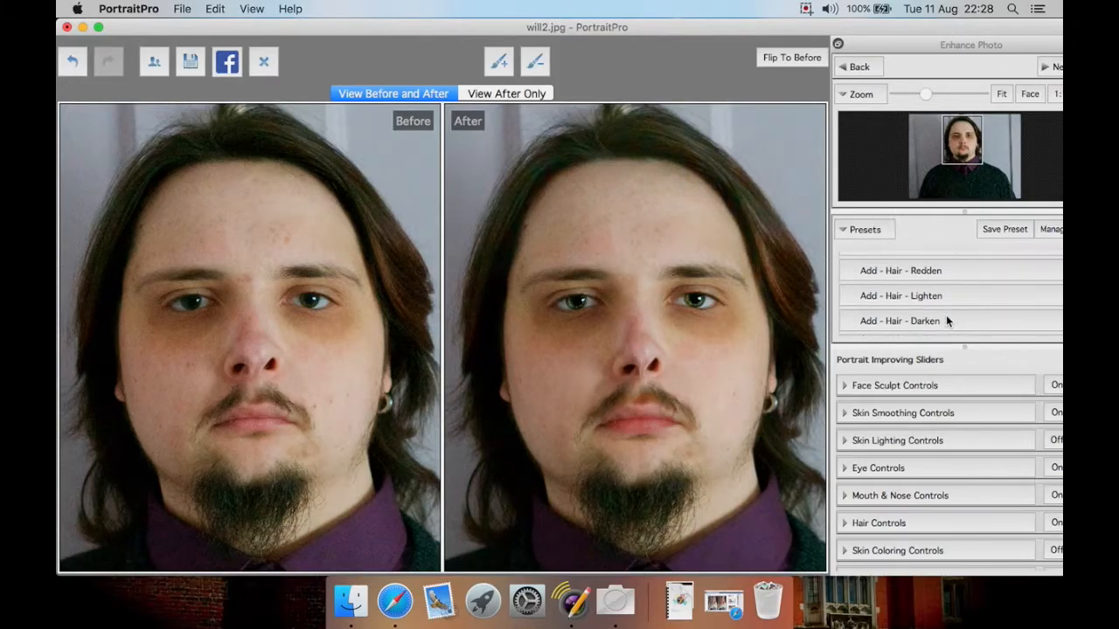
pyautogui.click(946, 315)
pyautogui.scroll(-1, 946, 315)
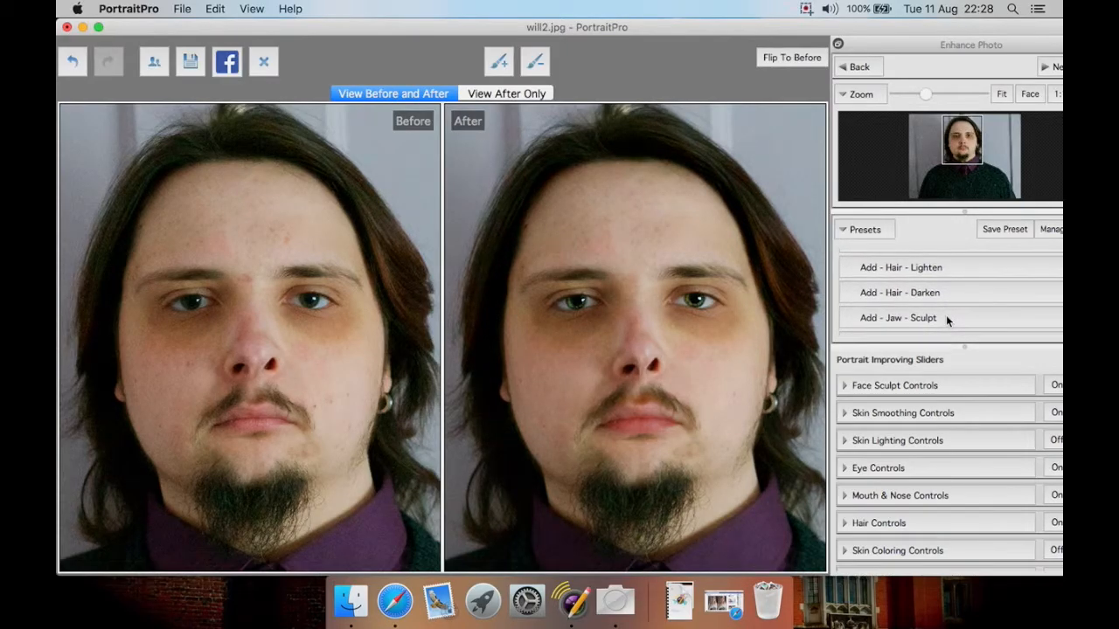
# Apply the Add - Jaw - Sculpt preset and the Add - Forehead - Sculpt preset to the face
pyautogui.click(946, 318)
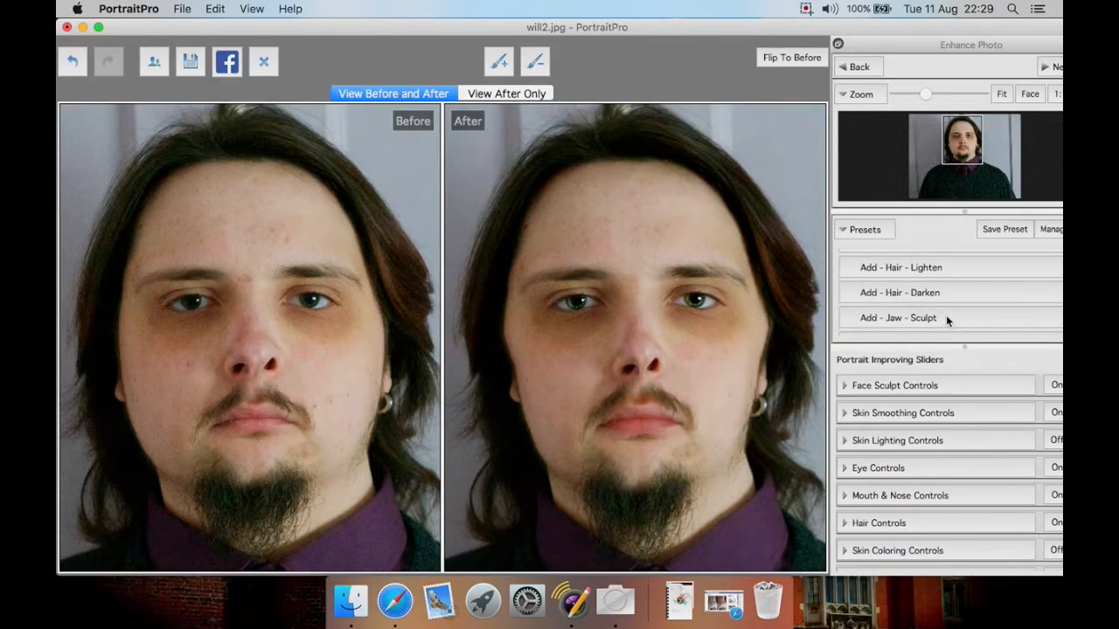
pyautogui.scroll(-1, 946, 320)
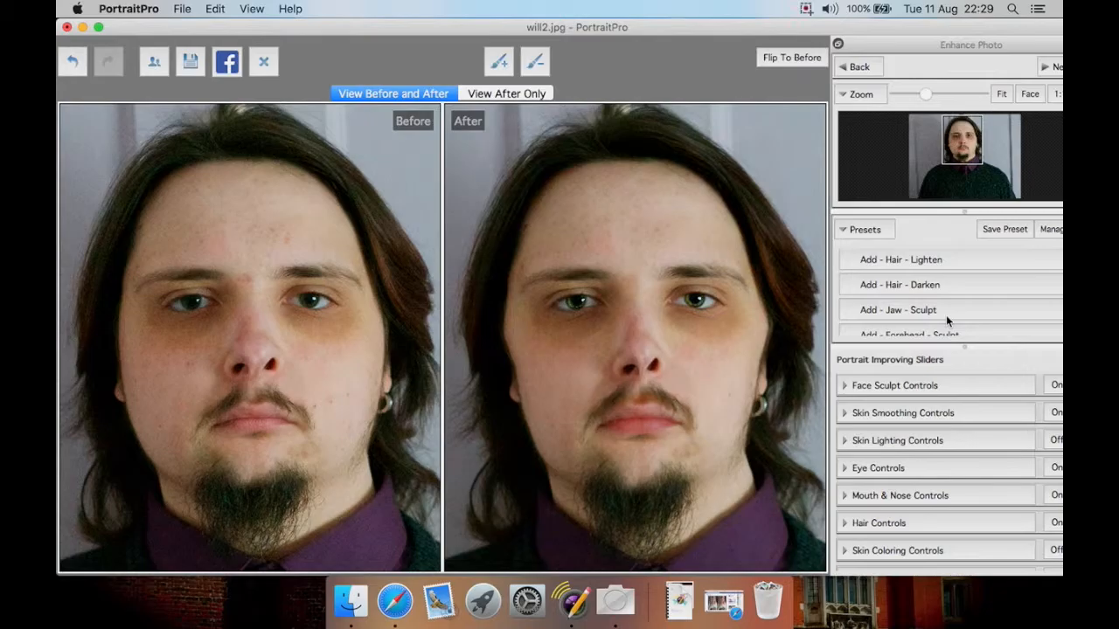
pyautogui.scroll(-2, 946, 314)
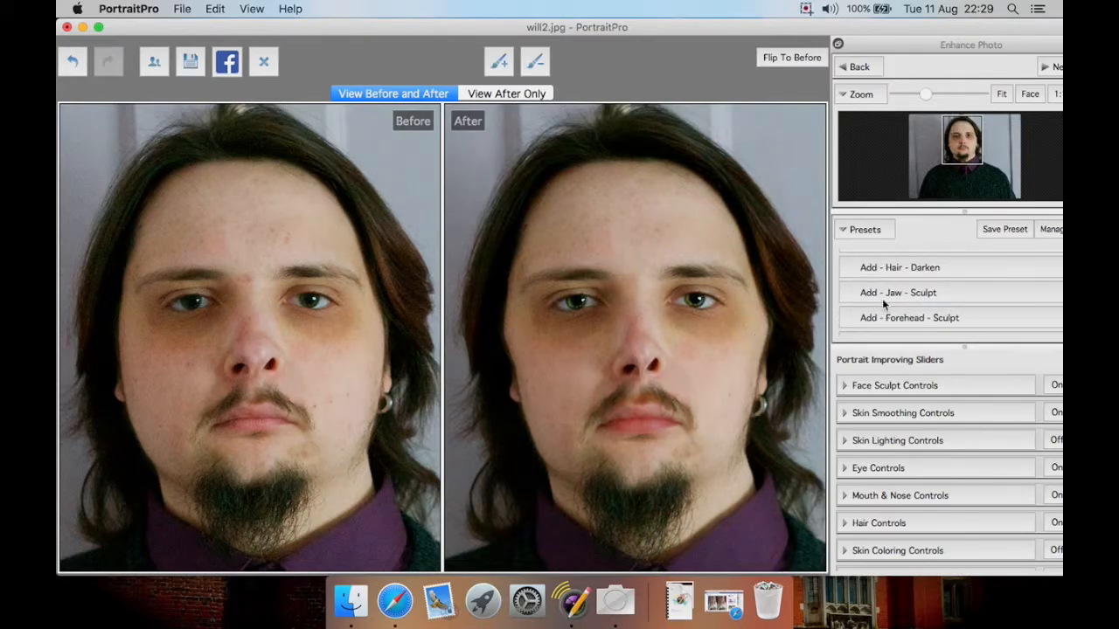
pyautogui.click(945, 318)
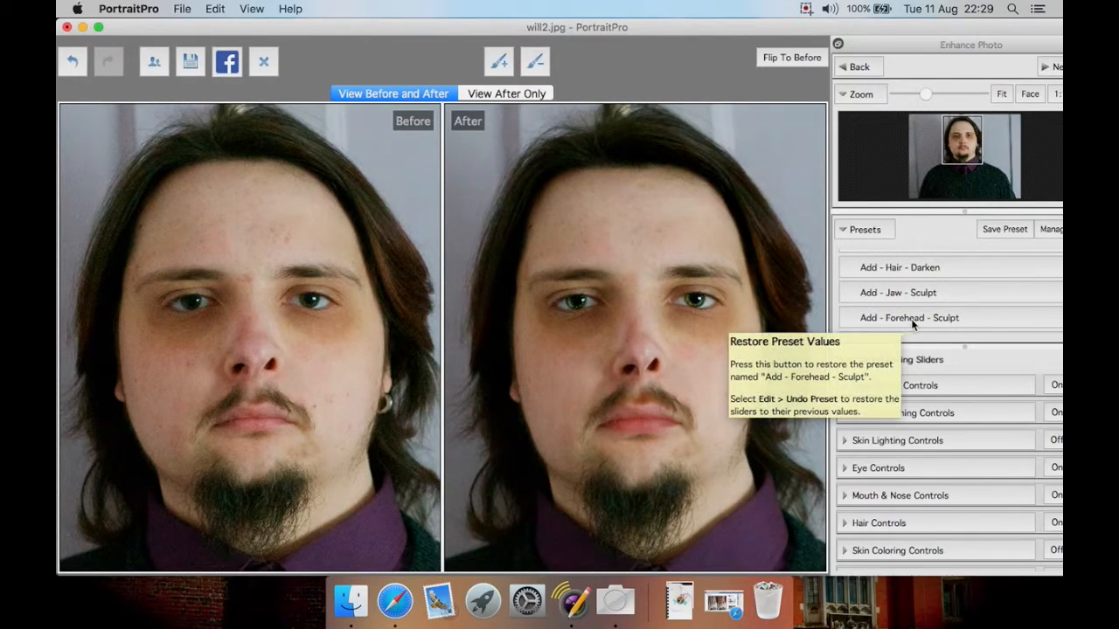
# Apply the Add - Face - Sculpt preset to the portrait
pyautogui.scroll(-1, 977, 306)
pyautogui.scroll(-3, 977, 300)
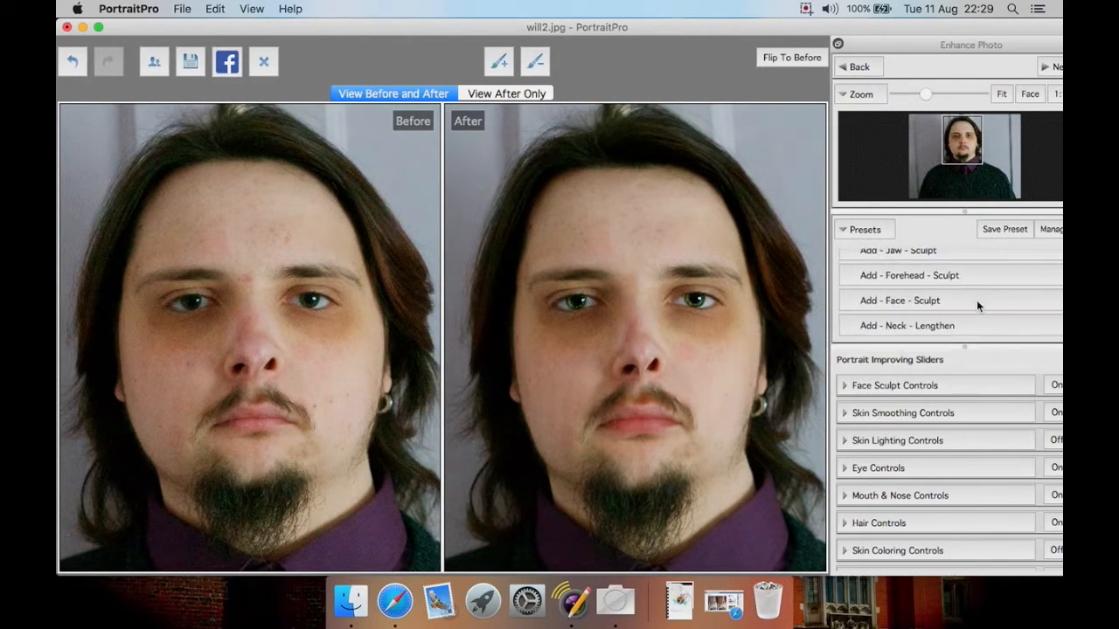
pyautogui.click(928, 300)
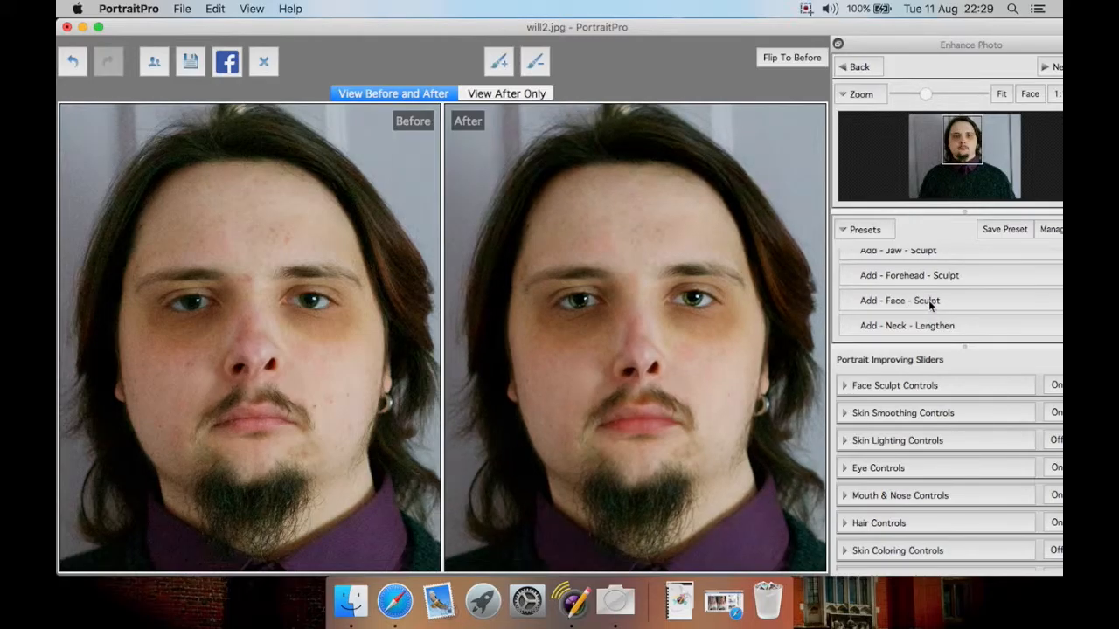
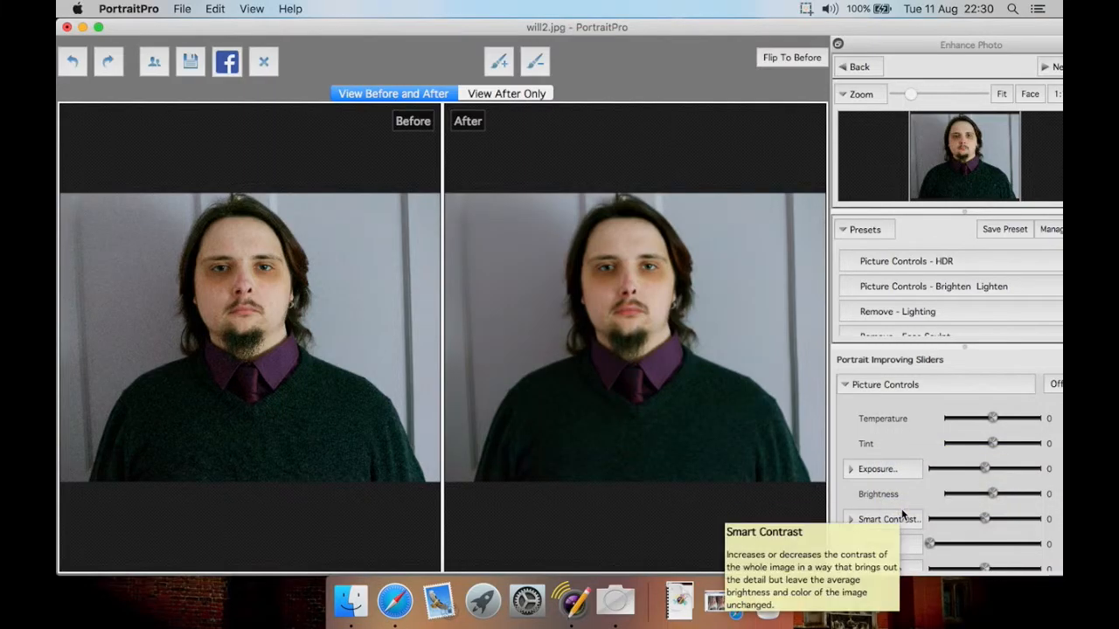
# Collapse the Picture Controls sliders and look through the Remove presets, from Lighting to Skin Coloring
pyautogui.scroll(1, 887, 439)
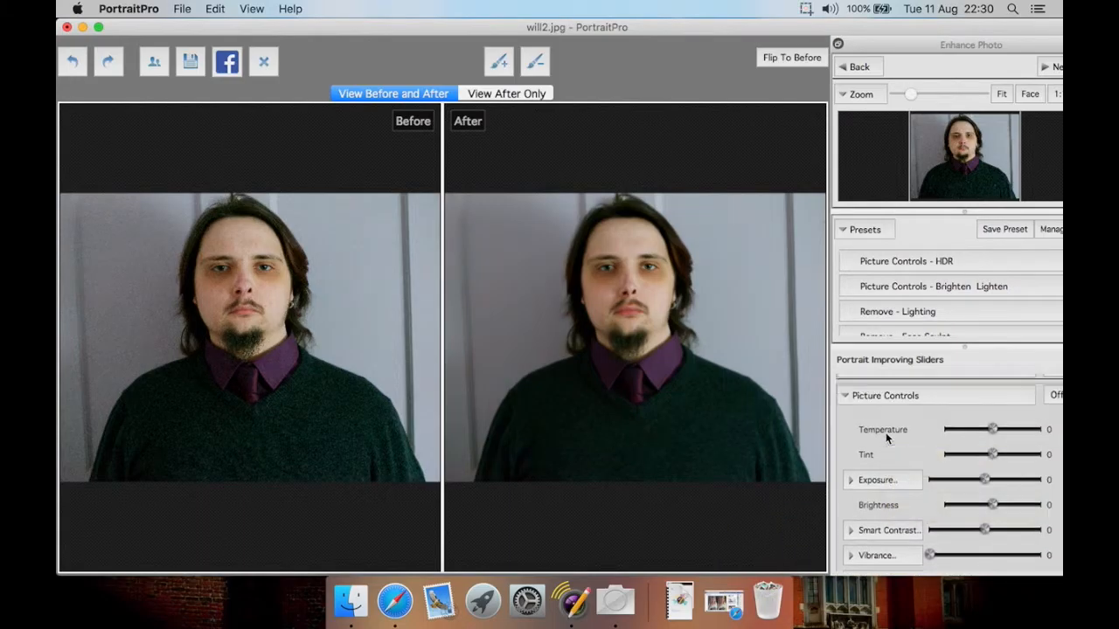
pyautogui.click(849, 397)
pyautogui.scroll(2, 849, 397)
pyautogui.scroll(-1, 904, 269)
pyautogui.scroll(-10, 904, 269)
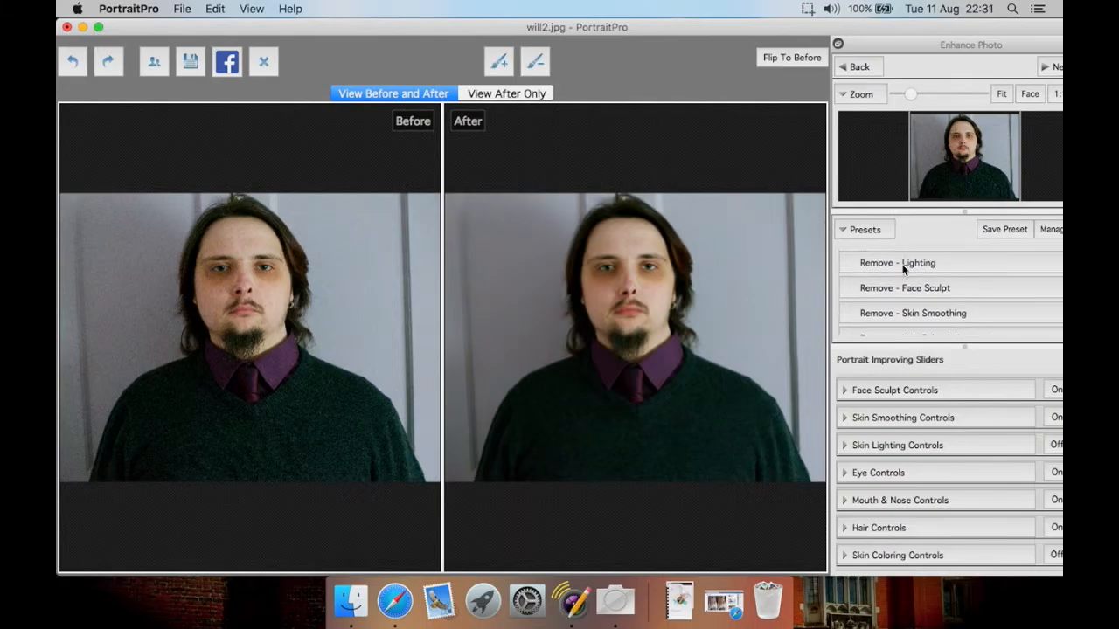
pyautogui.scroll(3, 904, 269)
pyautogui.scroll(-3, 915, 302)
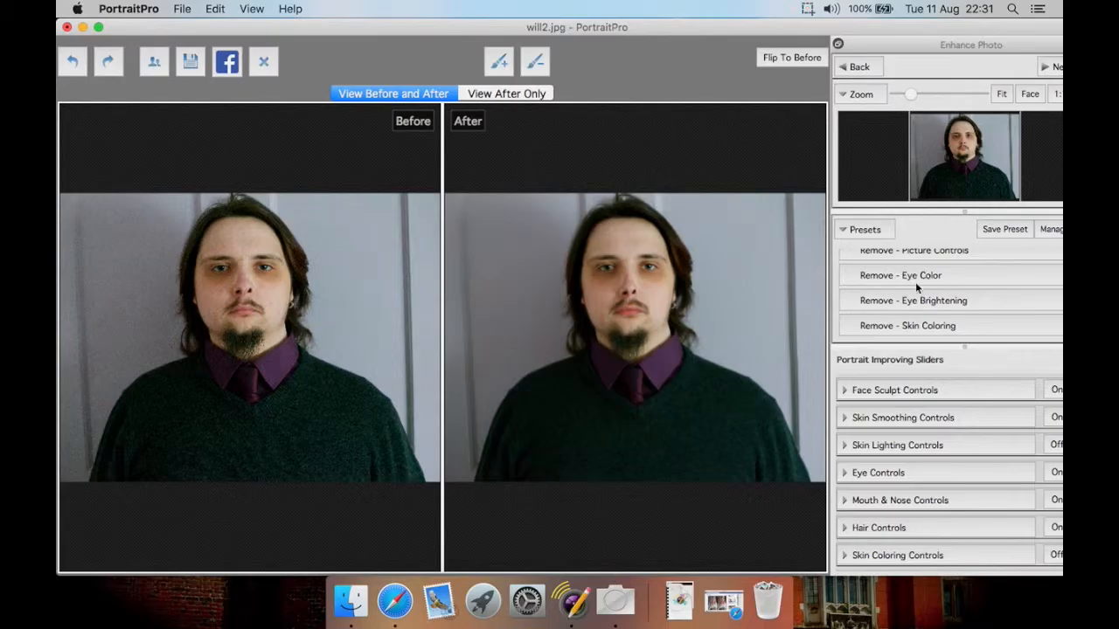
pyautogui.scroll(5, 908, 320)
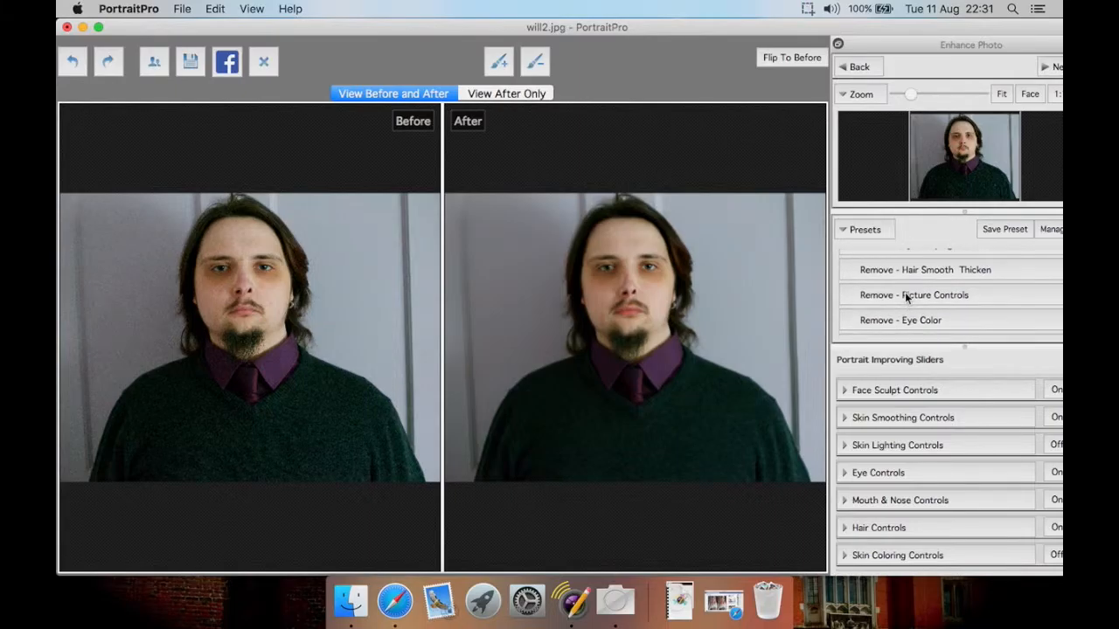
pyautogui.scroll(10, 905, 292)
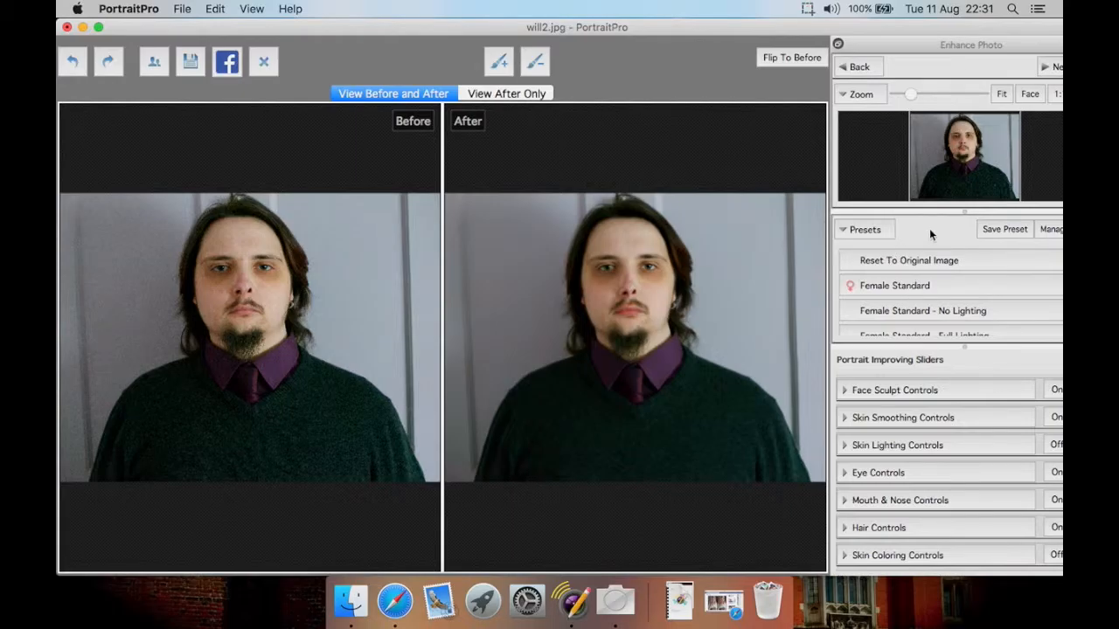
pyautogui.click(853, 229)
pyautogui.click(854, 229)
pyautogui.click(853, 229)
pyautogui.click(853, 229)
# Open the preset manager and select the Male Standard and Female Standard presets in turn to examine their default options
pyautogui.click(1040, 230)
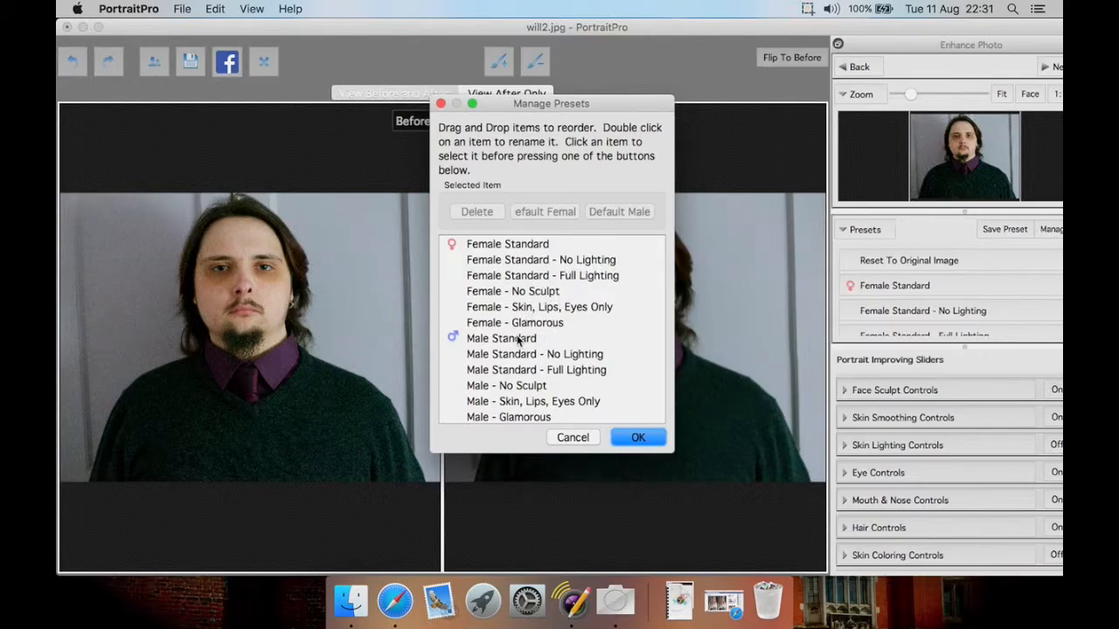
pyautogui.click(519, 339)
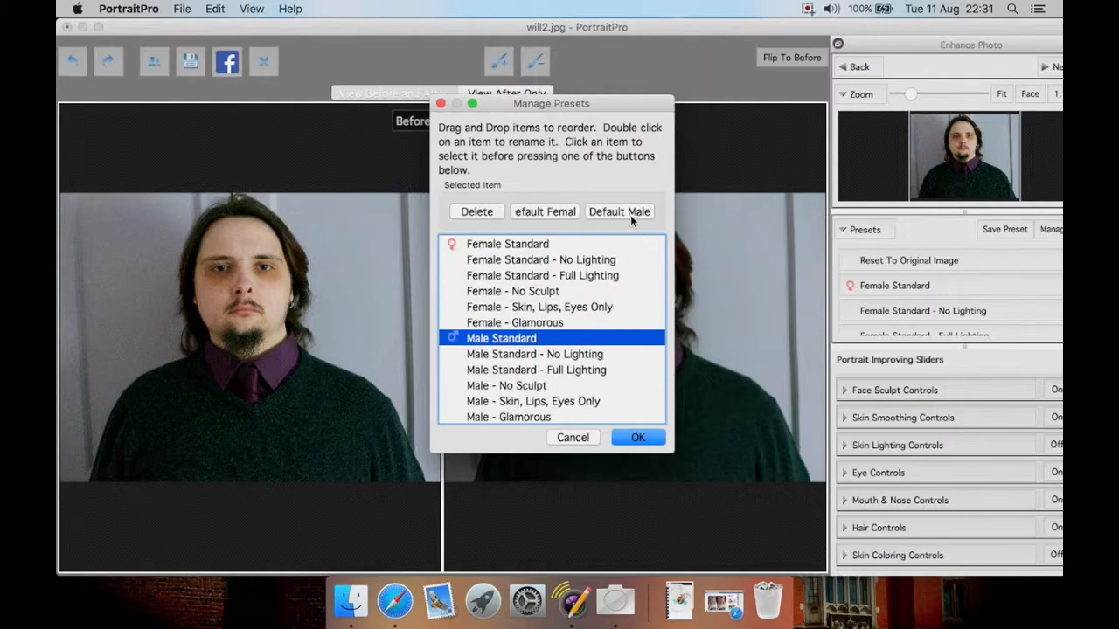
pyautogui.click(526, 249)
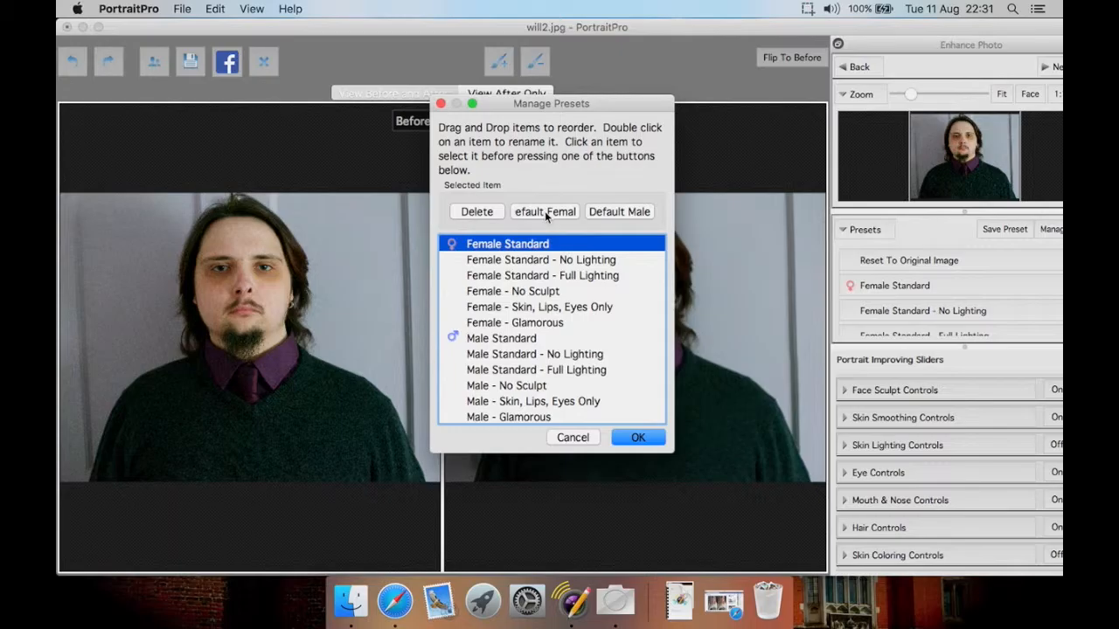
pyautogui.click(517, 339)
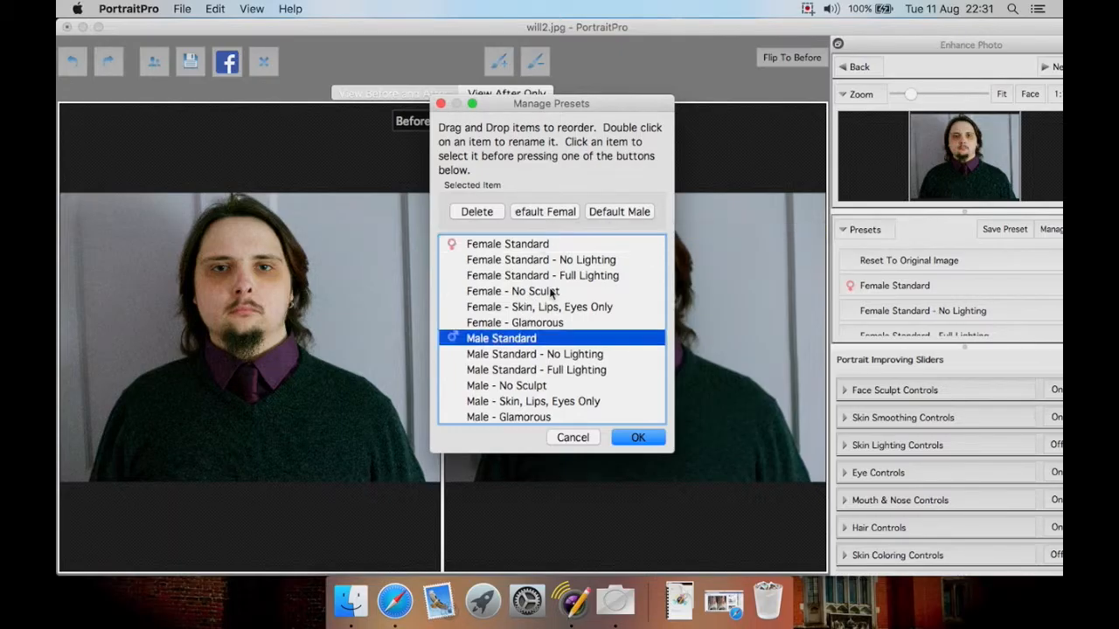
pyautogui.click(549, 248)
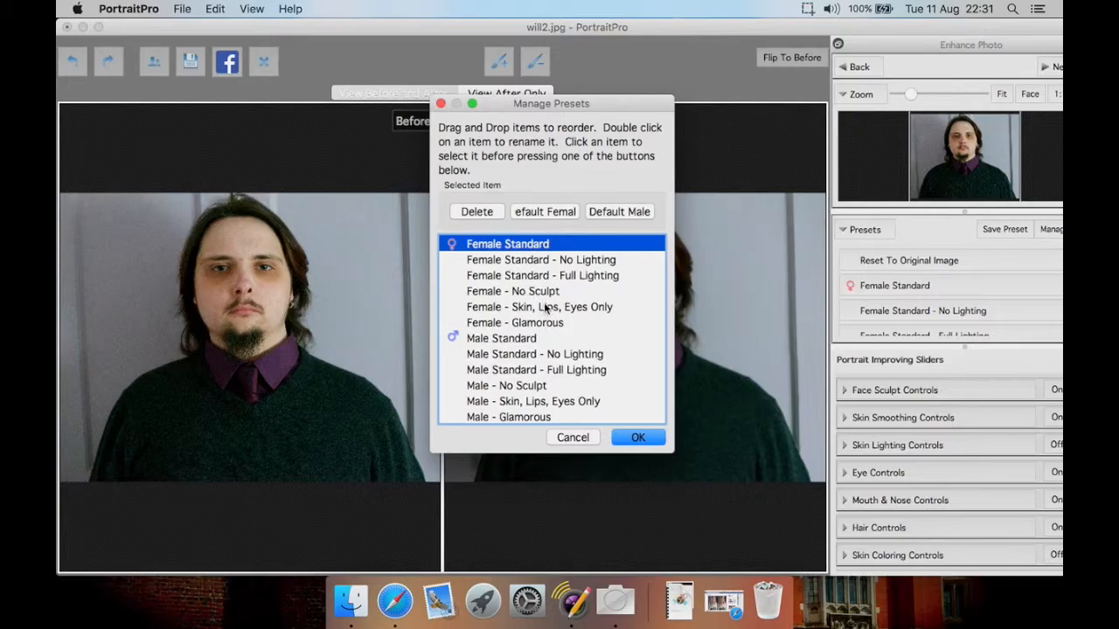
# Look through the managed presets, select Male - Glamorous to view its delete and default options, and leave the manager without changes
pyautogui.scroll(-1, 546, 307)
pyautogui.hscroll(2, 545, 308)
pyautogui.hscroll(-2, 546, 307)
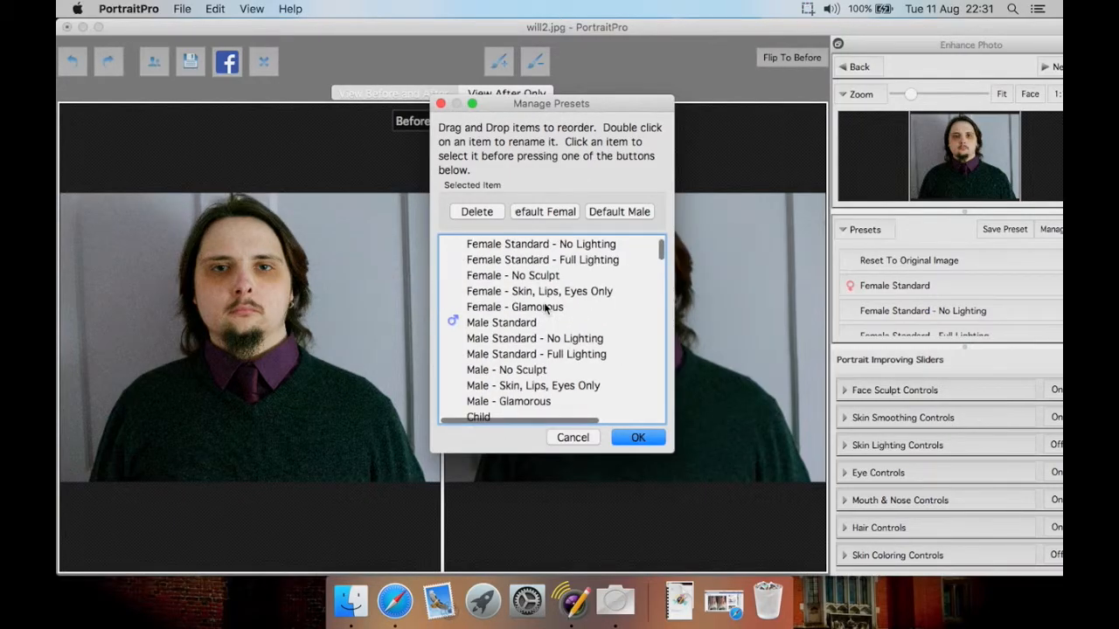
pyautogui.scroll(-1, 545, 308)
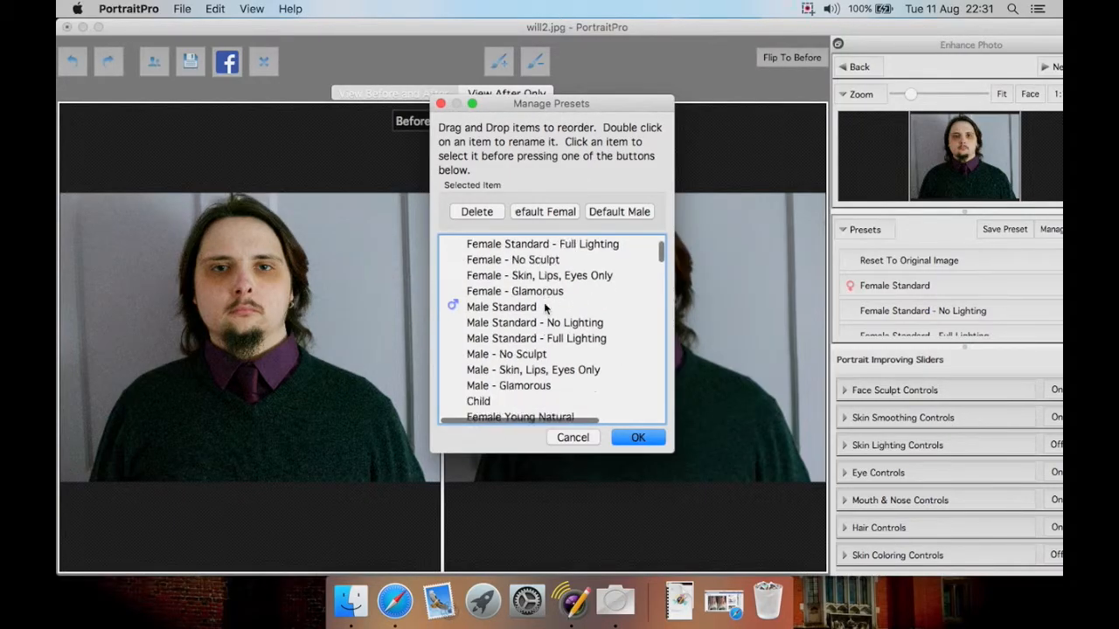
pyautogui.click(504, 388)
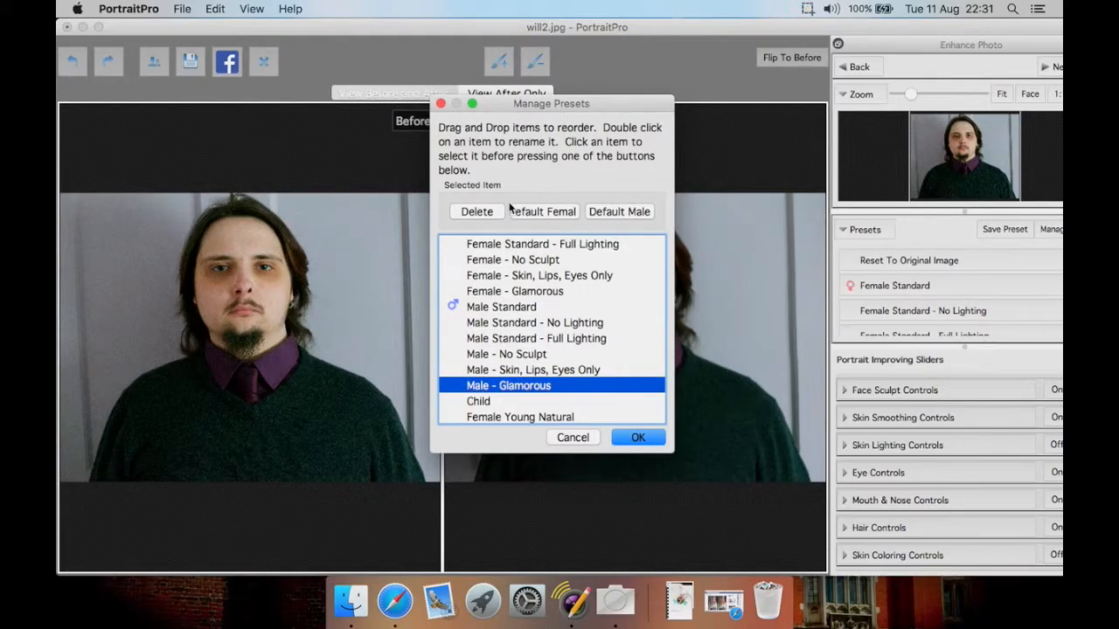
pyautogui.scroll(-10, 572, 295)
pyautogui.hscroll(3, 571, 295)
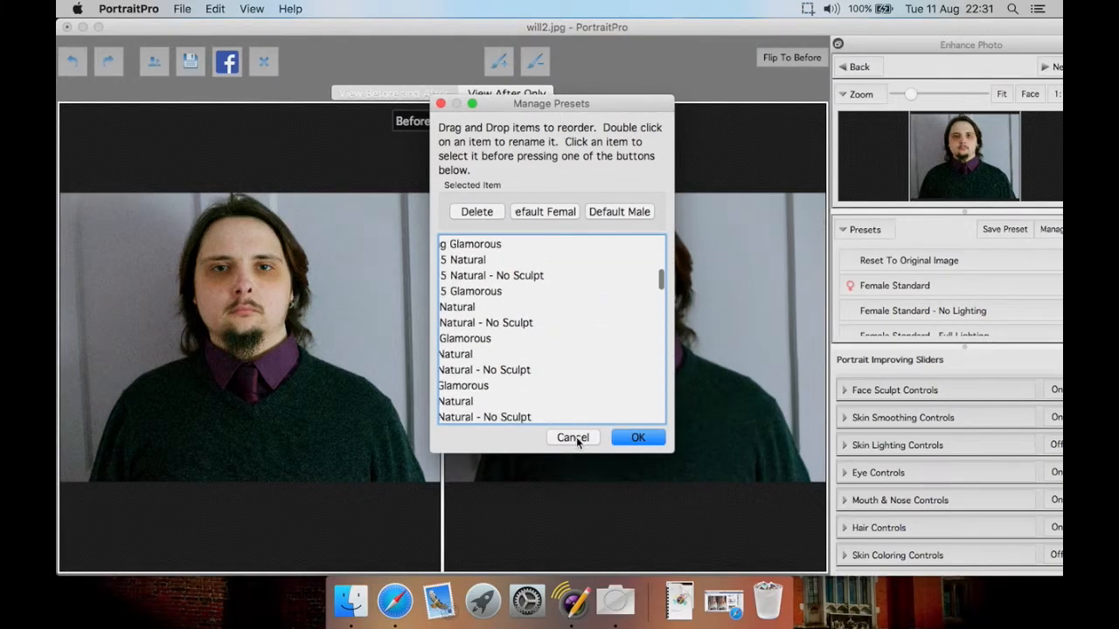
pyautogui.click(574, 437)
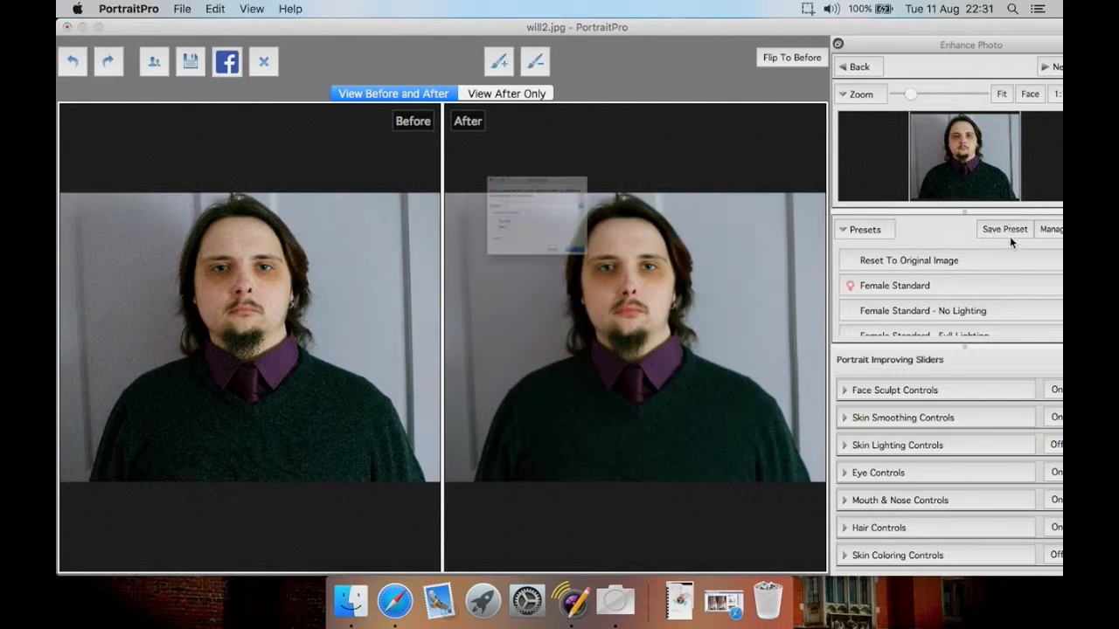
# Start saving a new preset and expand the Main Sliders group to examine which slider sections can be included
pyautogui.click(1009, 234)
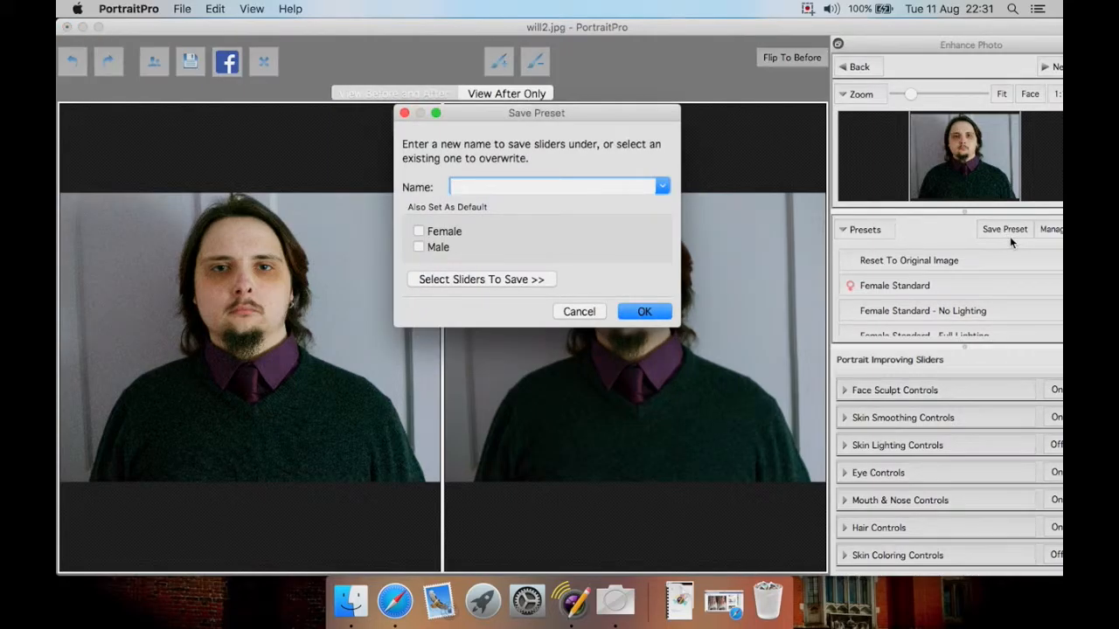
pyautogui.click(488, 279)
pyautogui.click(430, 310)
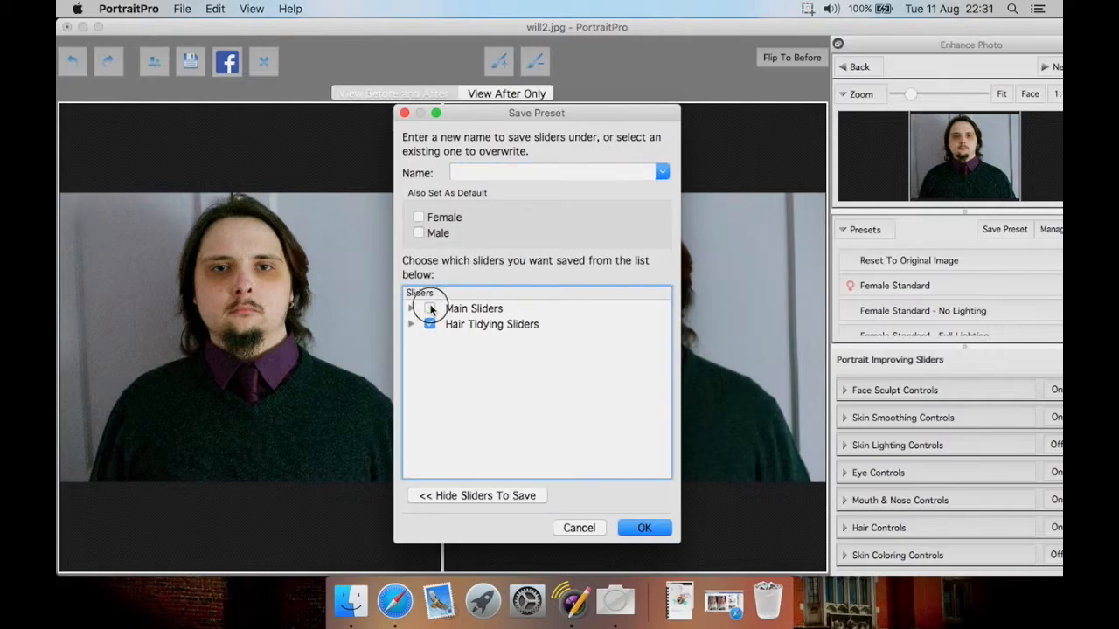
pyautogui.click(412, 309)
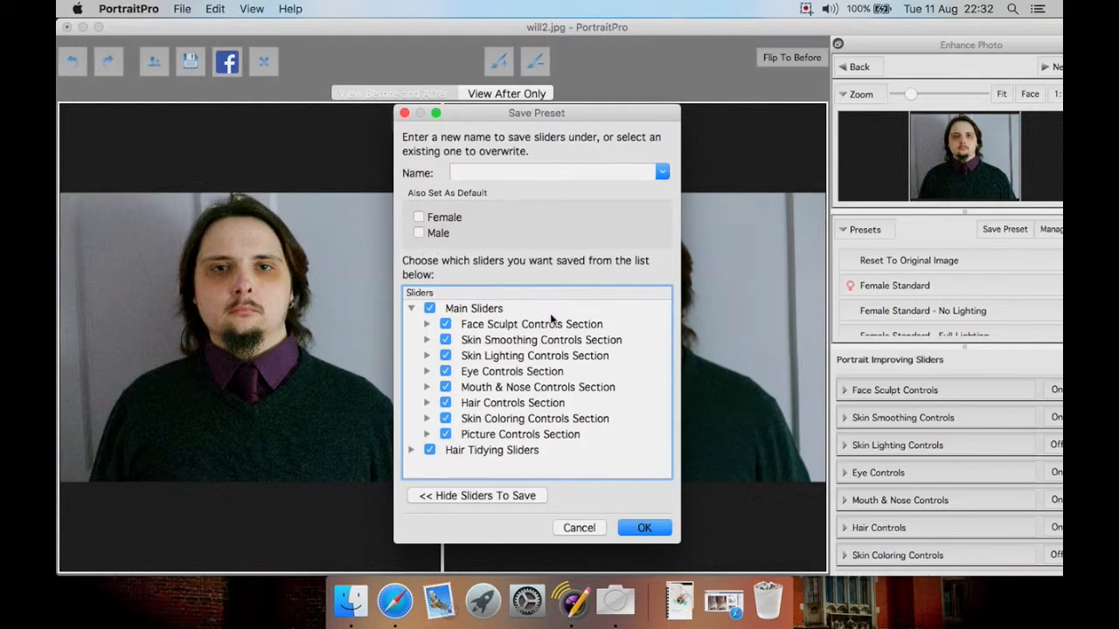
# Name the new preset "my preset male", mark it as the default for Male, and cancel saving it
pyautogui.click(664, 173)
pyautogui.click(629, 174)
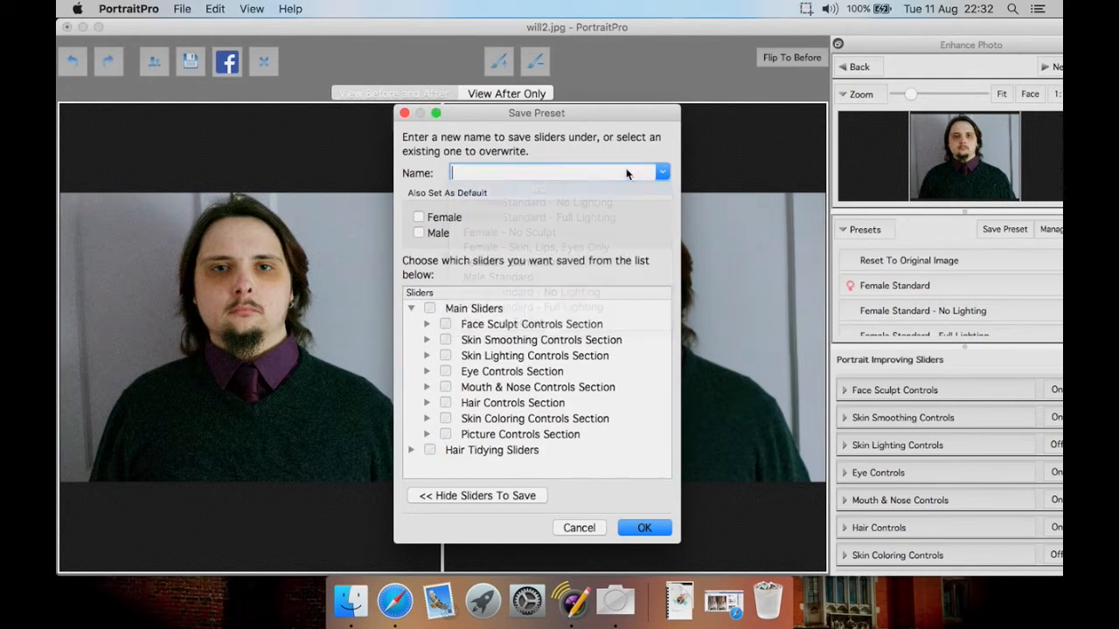
pyautogui.write('my ')
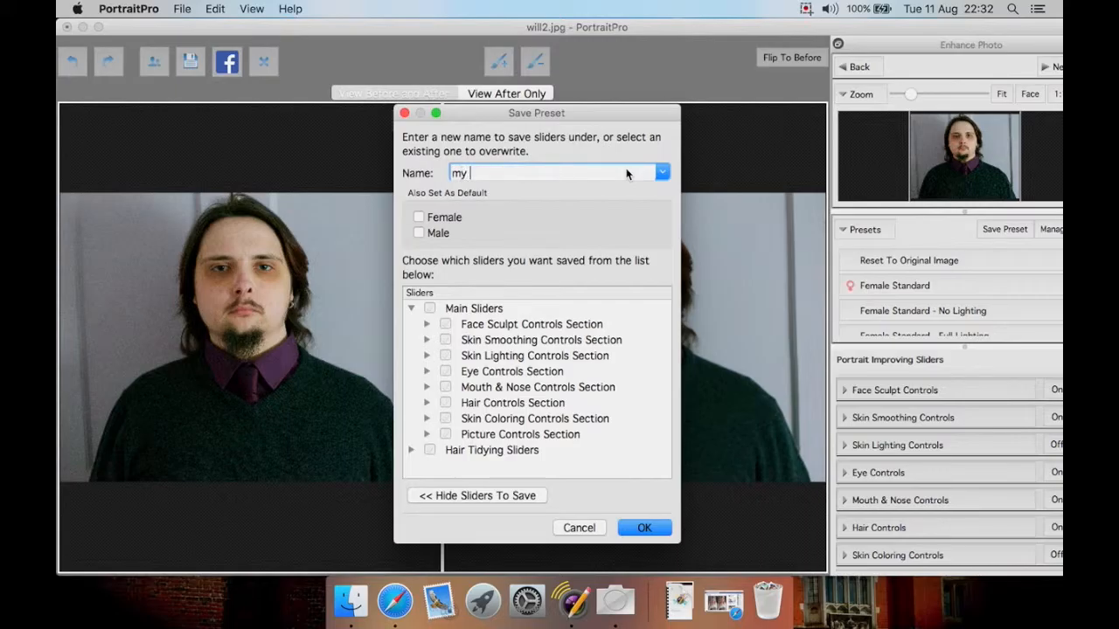
pyautogui.write('preset male')
pyautogui.click(418, 232)
pyautogui.click(579, 528)
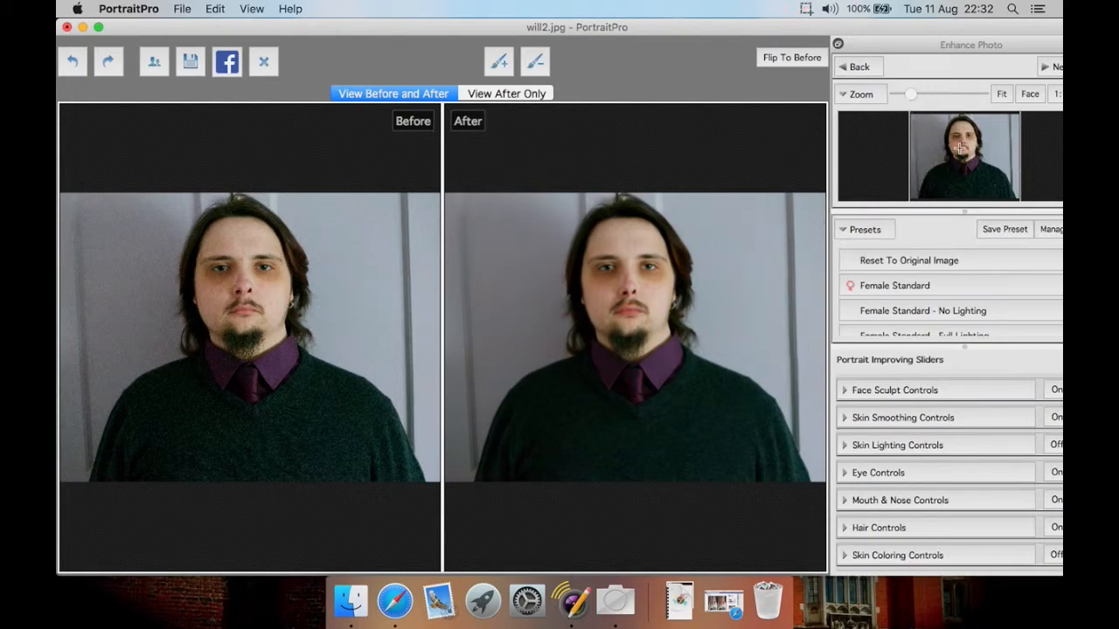
# Inspect the before and after portraits at face, 1:1 and custom zoom around the chin and hair, ending with the whole photo fitted
pyautogui.click(1030, 94)
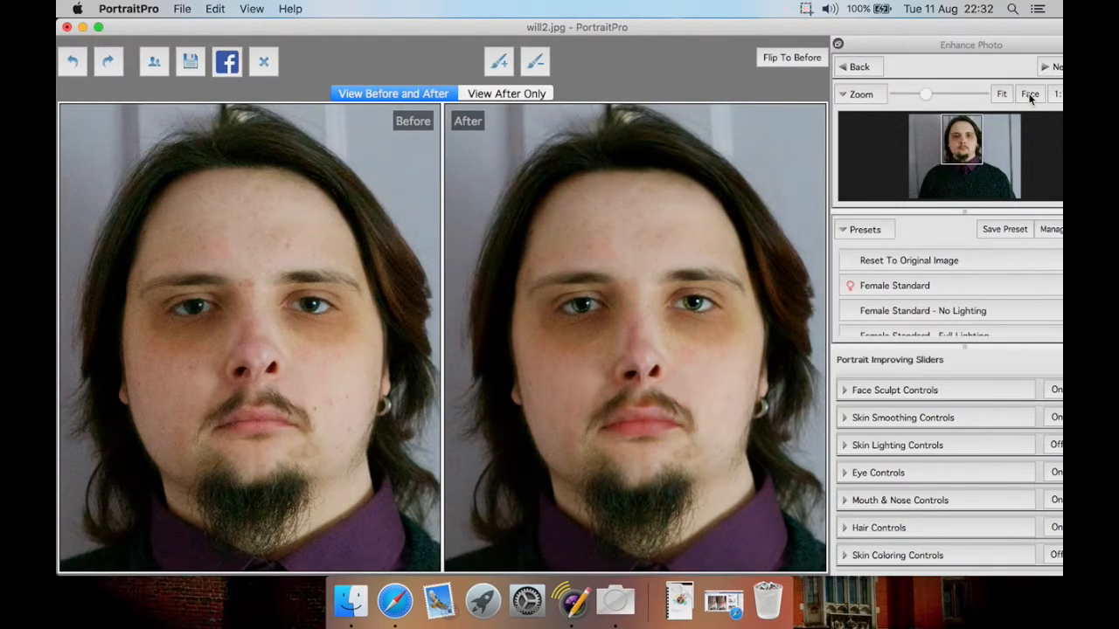
pyautogui.click(1055, 101)
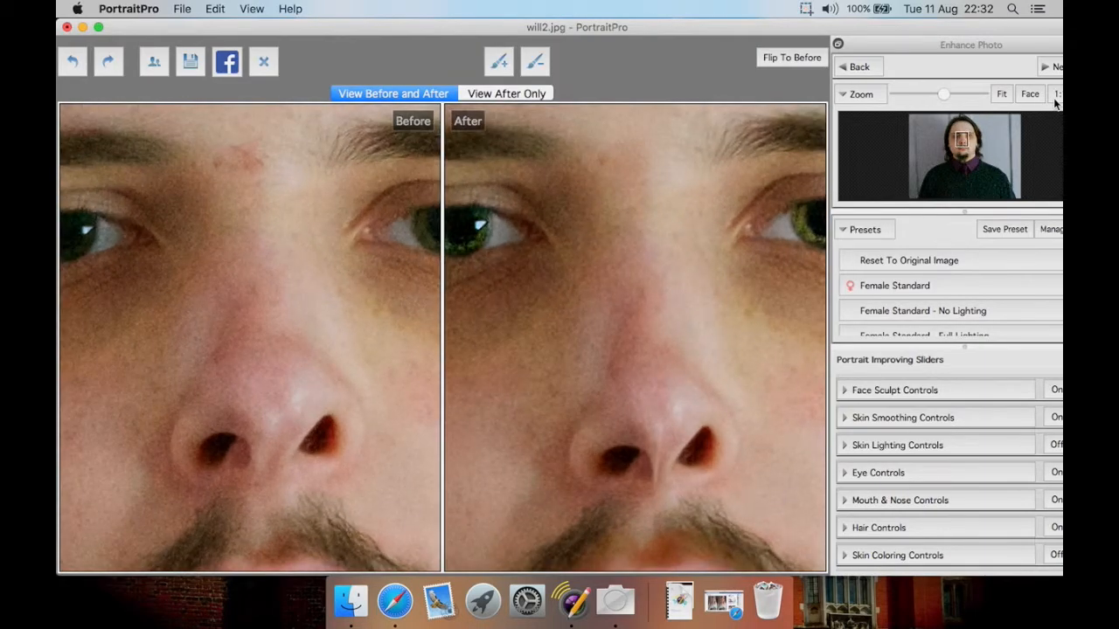
pyautogui.click(1001, 94)
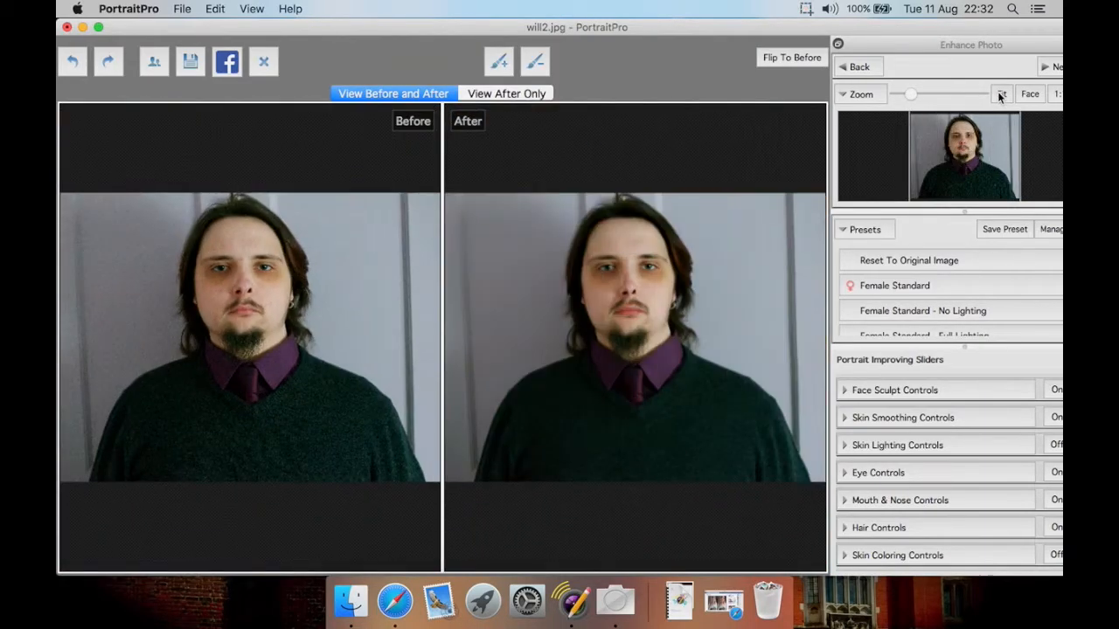
pyautogui.moveTo(914, 92)
pyautogui.mouseDown()
pyautogui.moveTo(927, 92)
pyautogui.moveTo(894, 92)
pyautogui.moveTo(936, 92)
pyautogui.mouseUp()
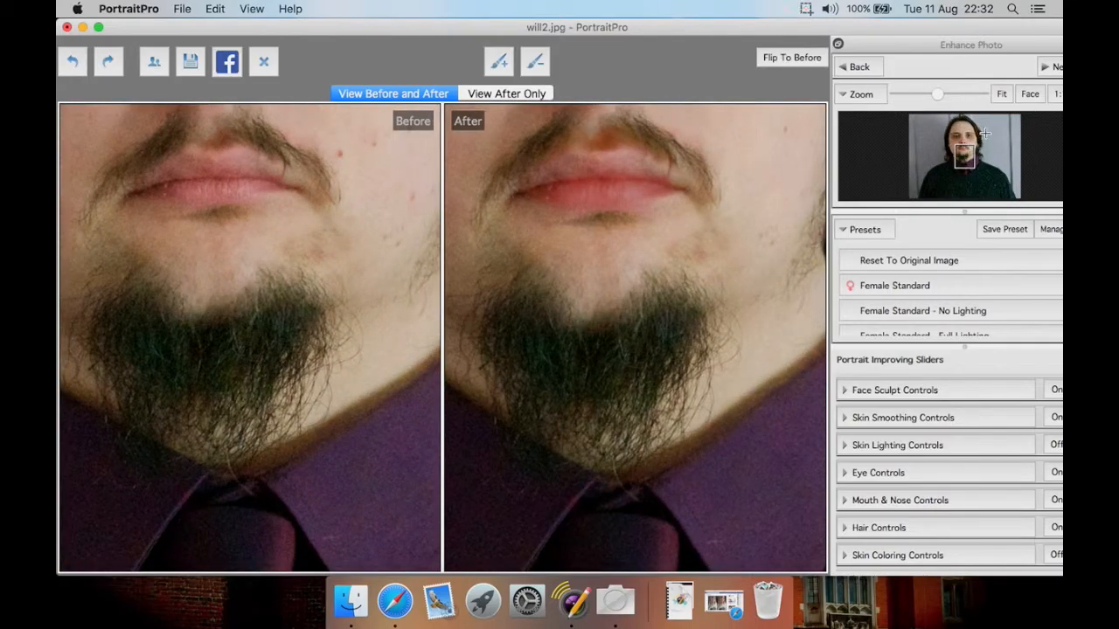
pyautogui.click(985, 135)
pyautogui.click(948, 133)
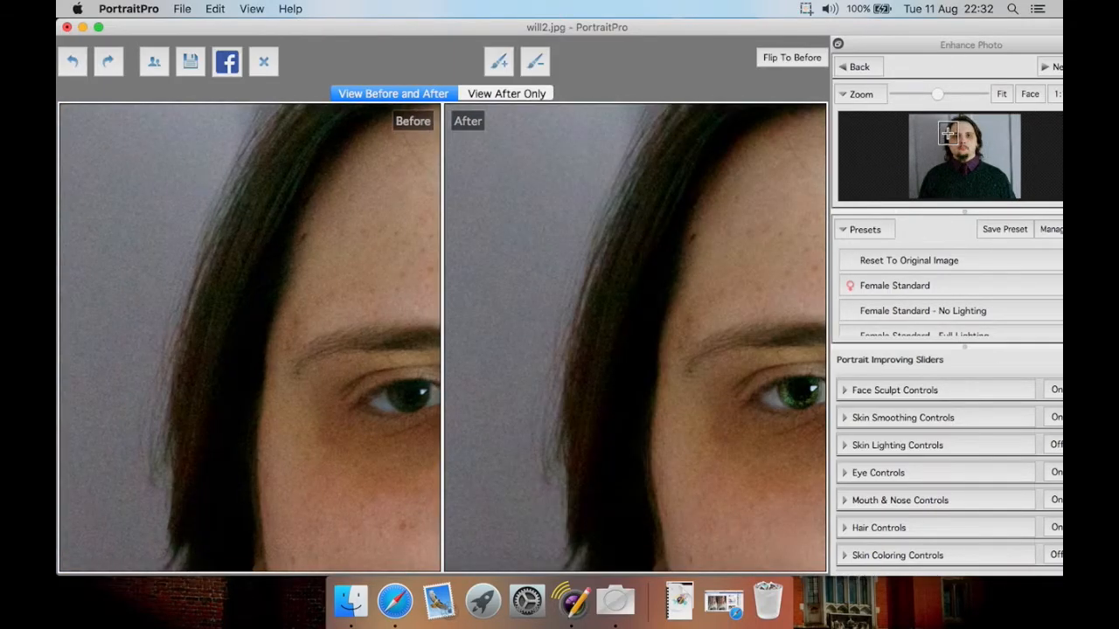
pyautogui.click(1009, 101)
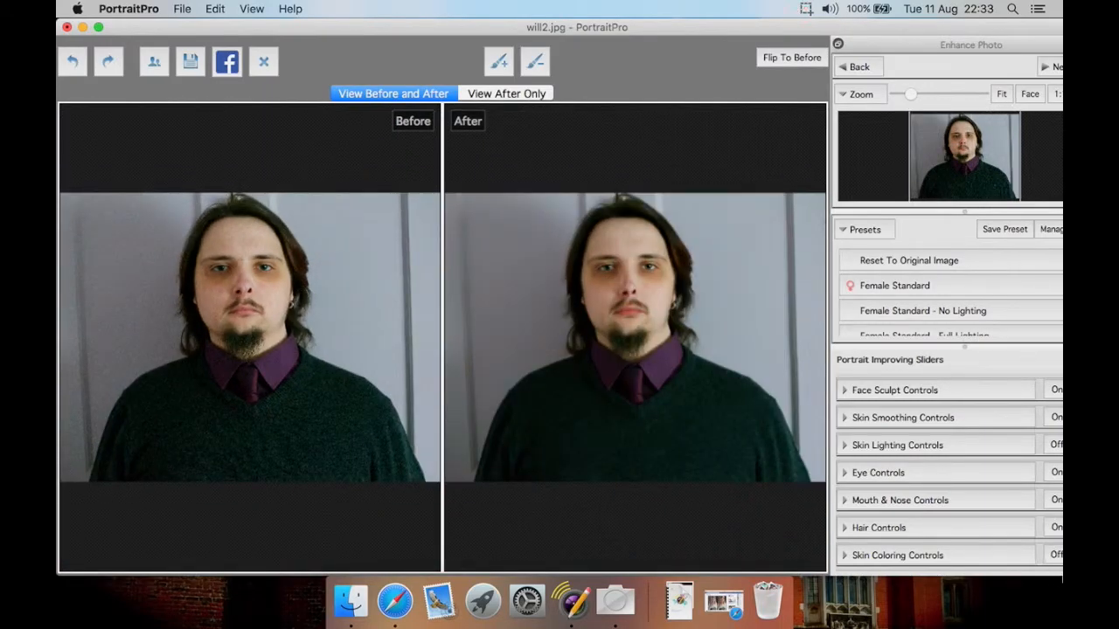
# Expand the PortraitPro window to full screen so the complete control panel fits
pyautogui.moveTo(354, 197)
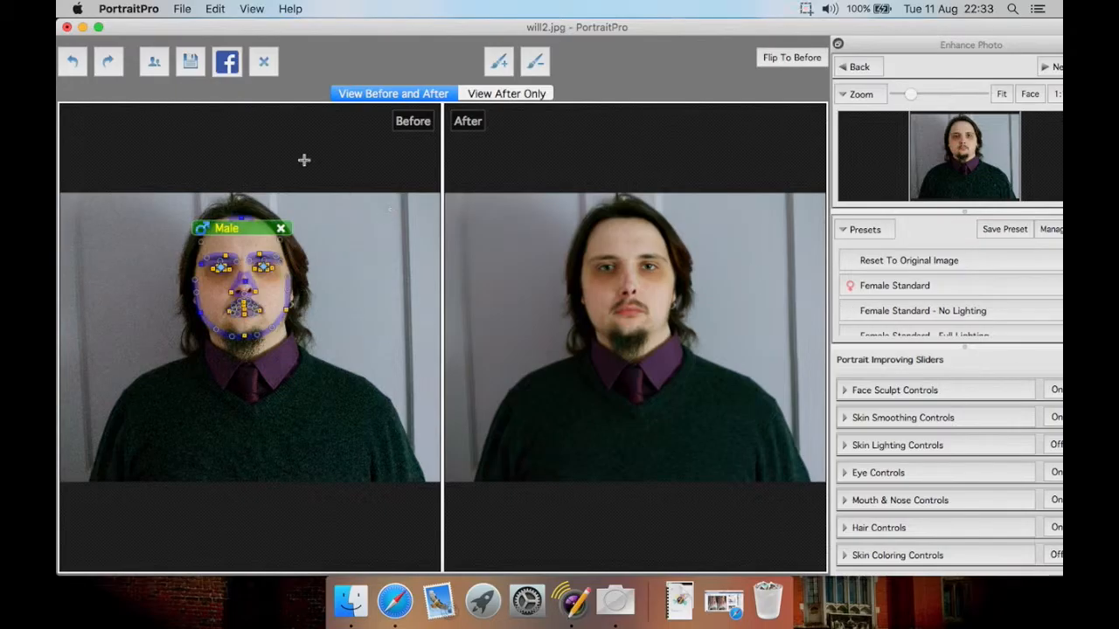
pyautogui.click(99, 27)
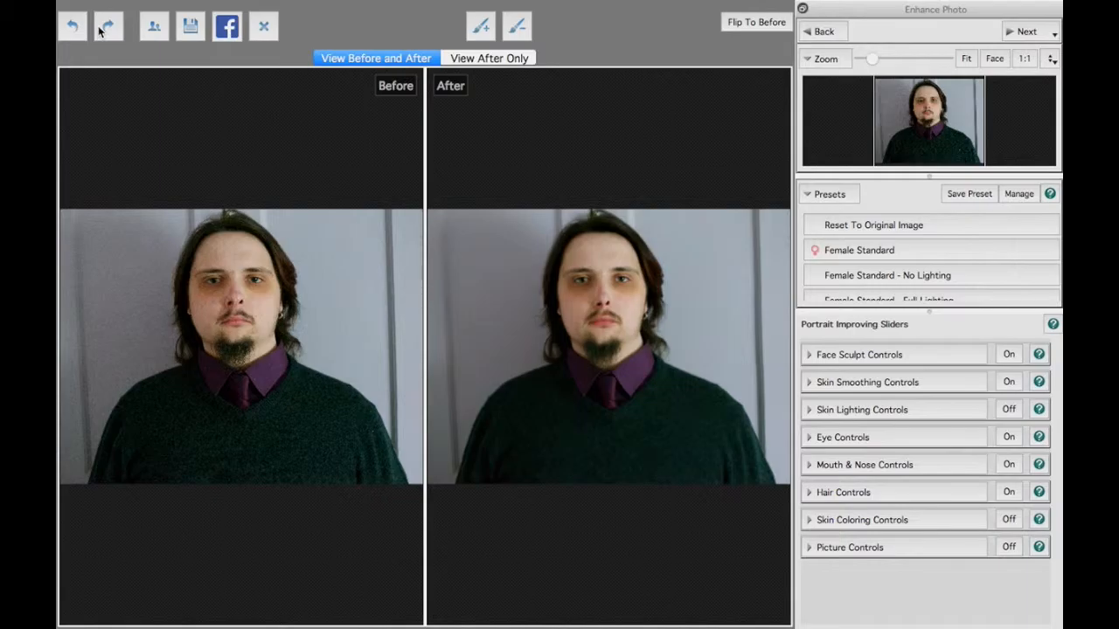
pyautogui.moveTo(195, 5)
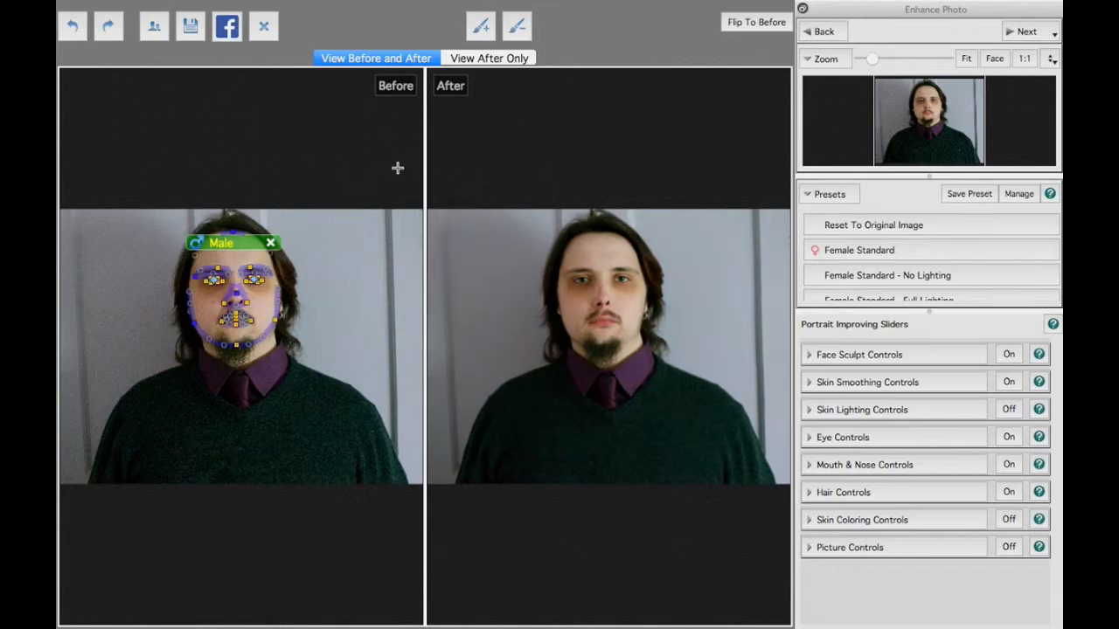
# Compare the retouched face in the after-only view with the side-by-side before and after view at face zoom
pyautogui.click(488, 60)
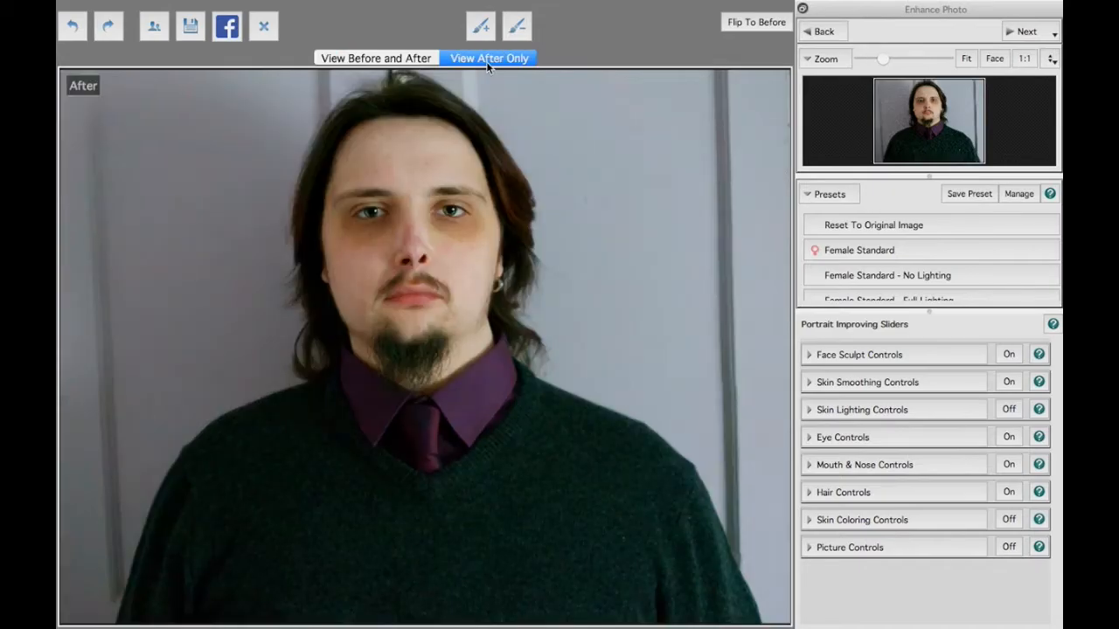
pyautogui.click(996, 60)
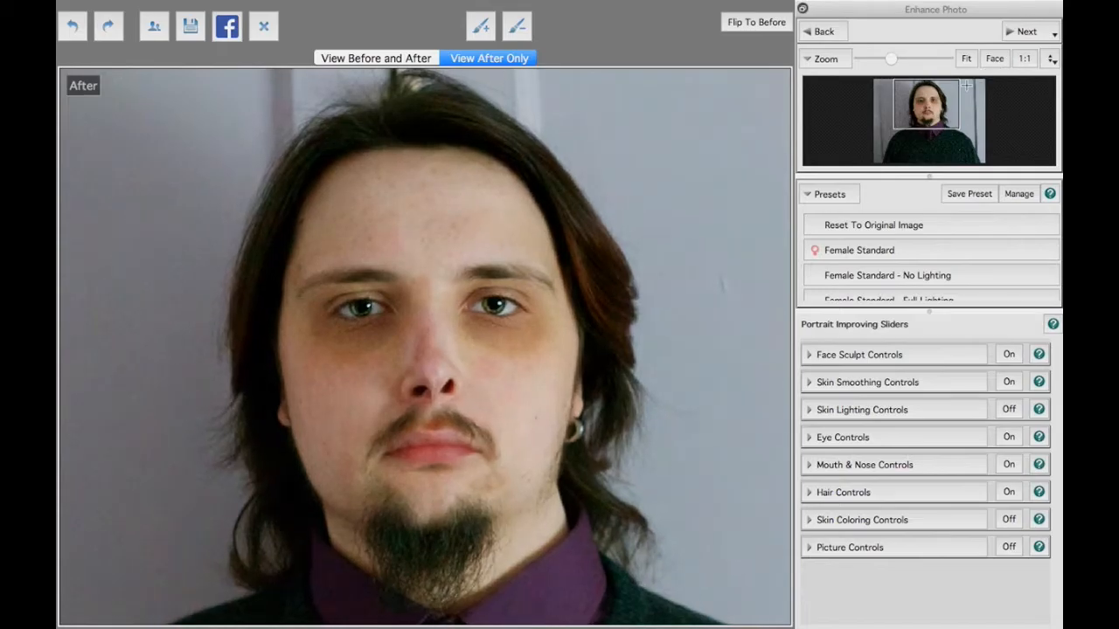
pyautogui.click(409, 61)
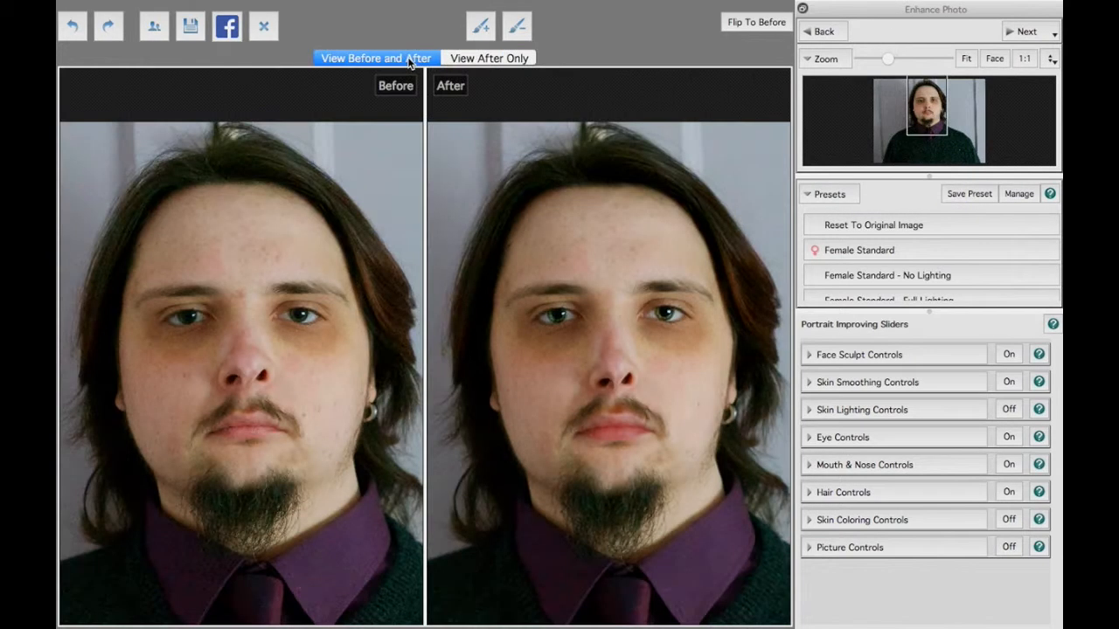
pyautogui.click(479, 58)
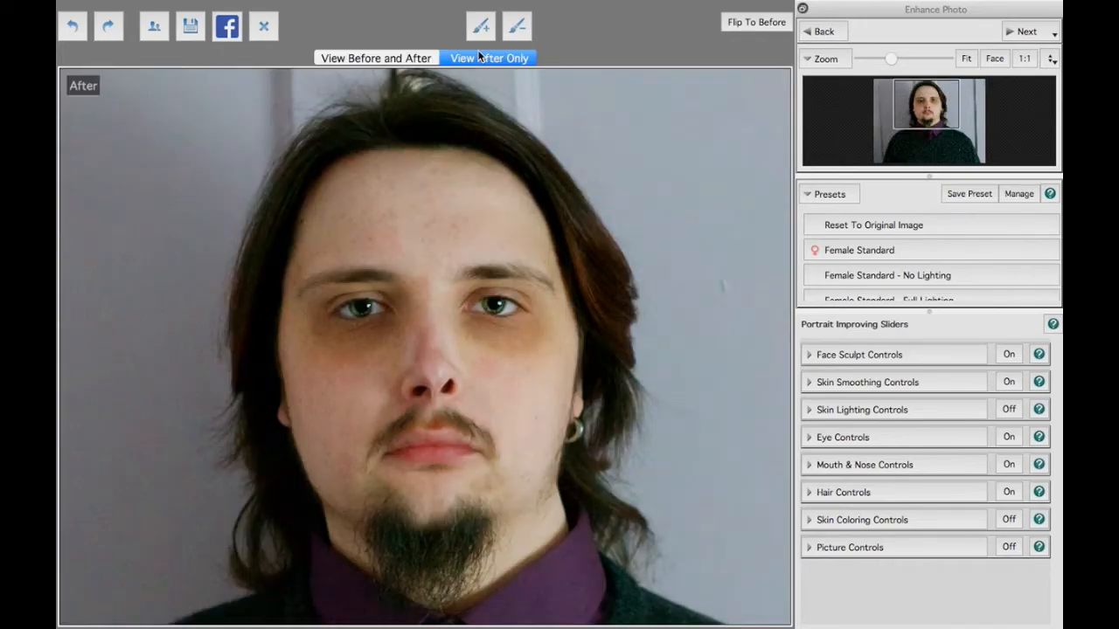
pyautogui.click(409, 57)
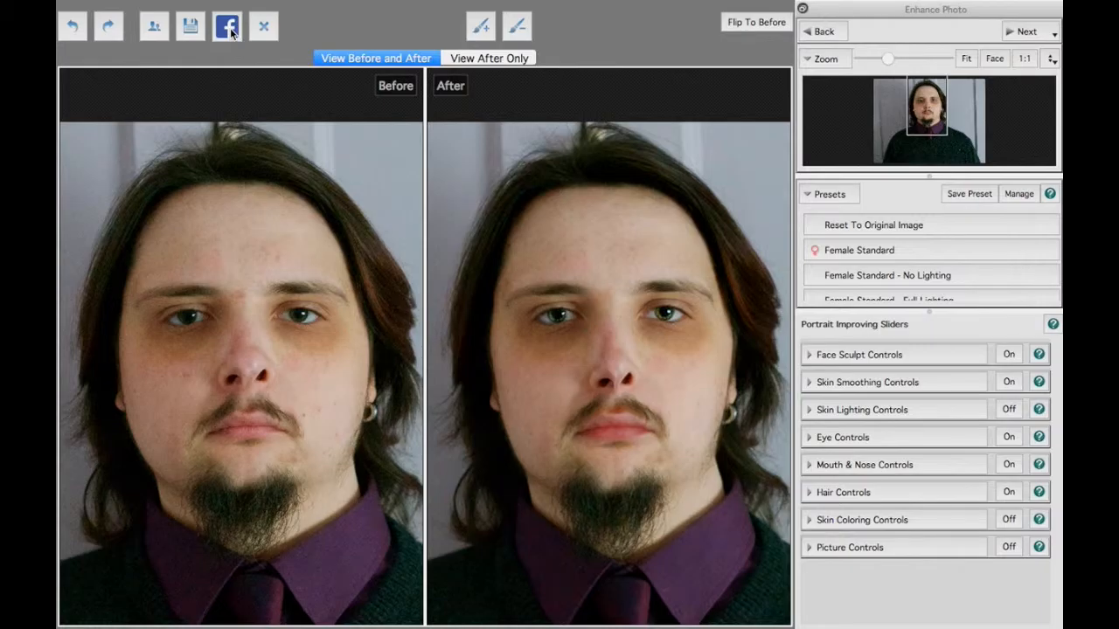
# Review the Facebook post options for both images, enhanced image only and before/after labels, and cancel the post
pyautogui.click(227, 28)
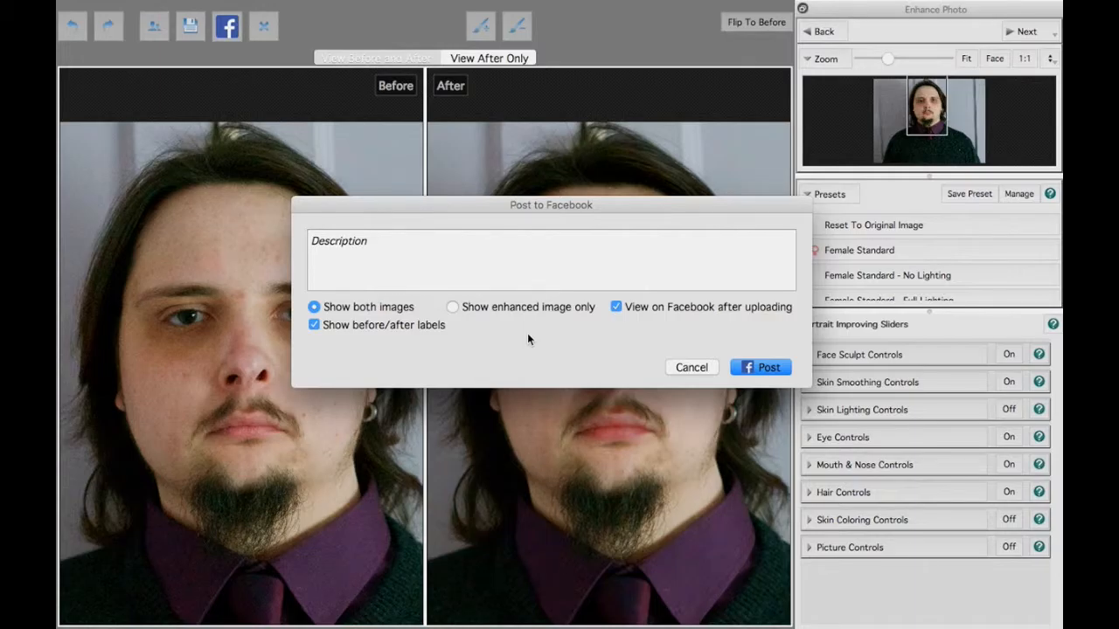
pyautogui.click(512, 307)
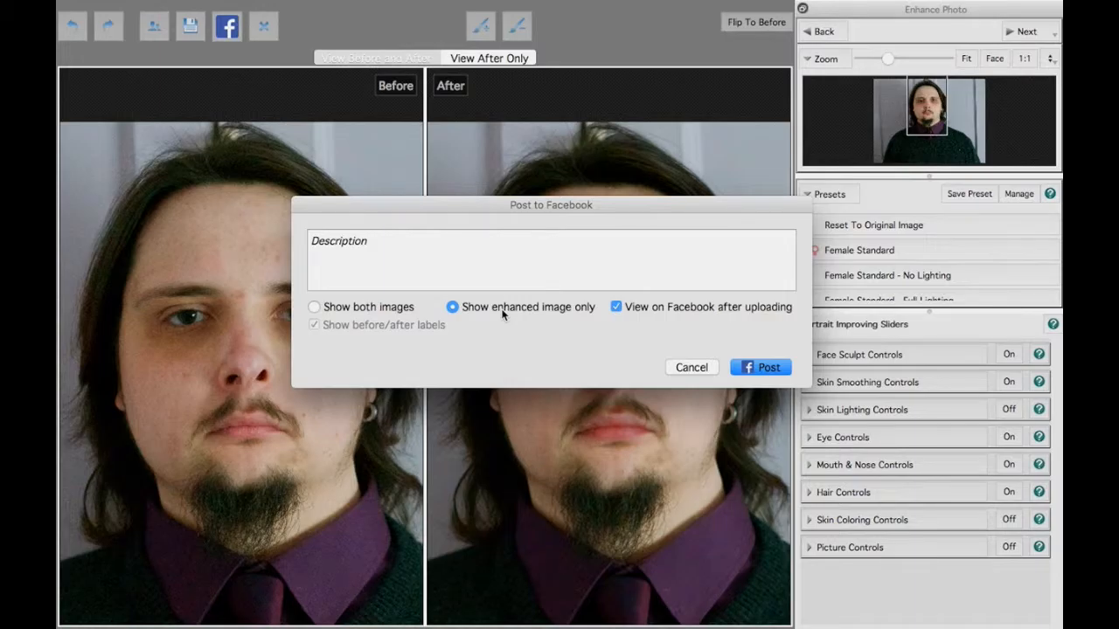
pyautogui.click(387, 309)
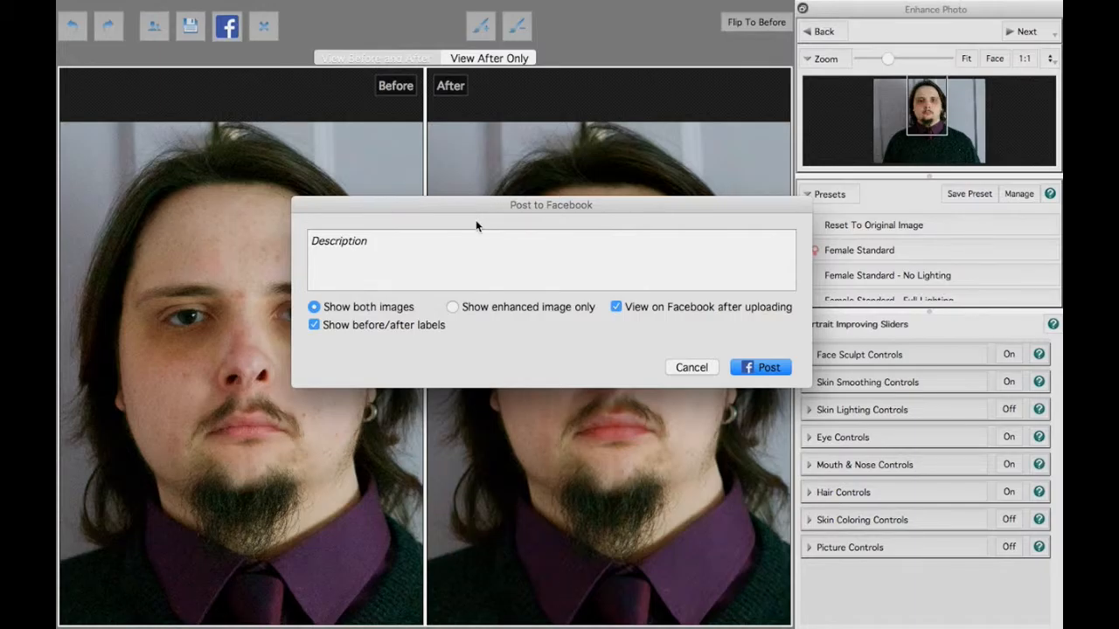
pyautogui.click(365, 326)
pyautogui.click(365, 326)
pyautogui.click(353, 325)
pyautogui.click(382, 327)
pyautogui.click(689, 368)
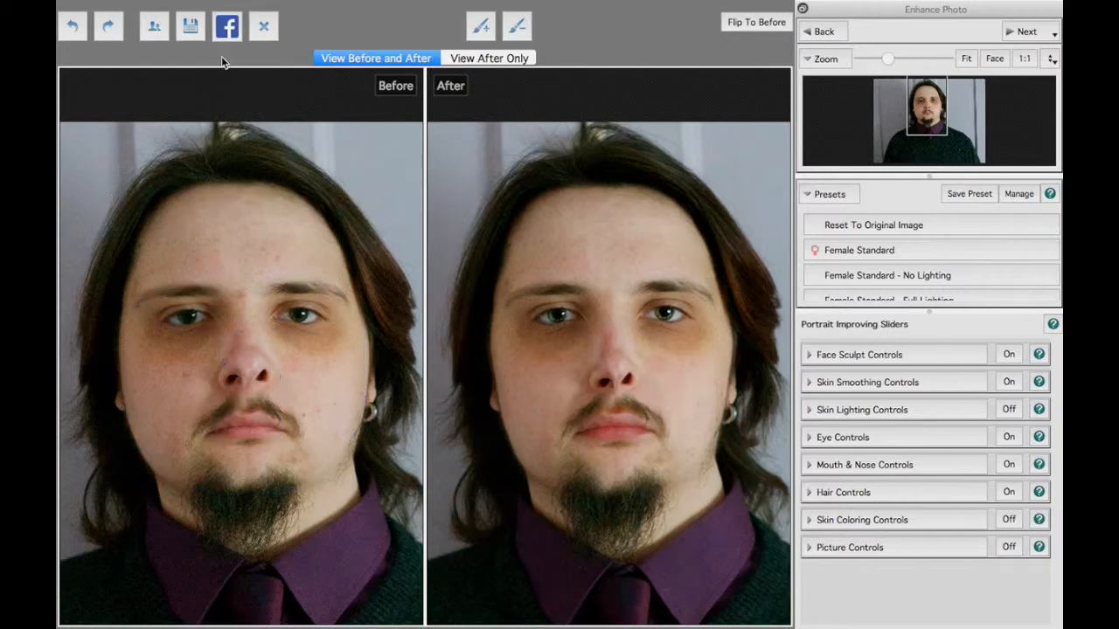
# Review the TIFF, PNG and JPEG save options without saving, and reopen and cancel the Facebook post options
pyautogui.click(189, 26)
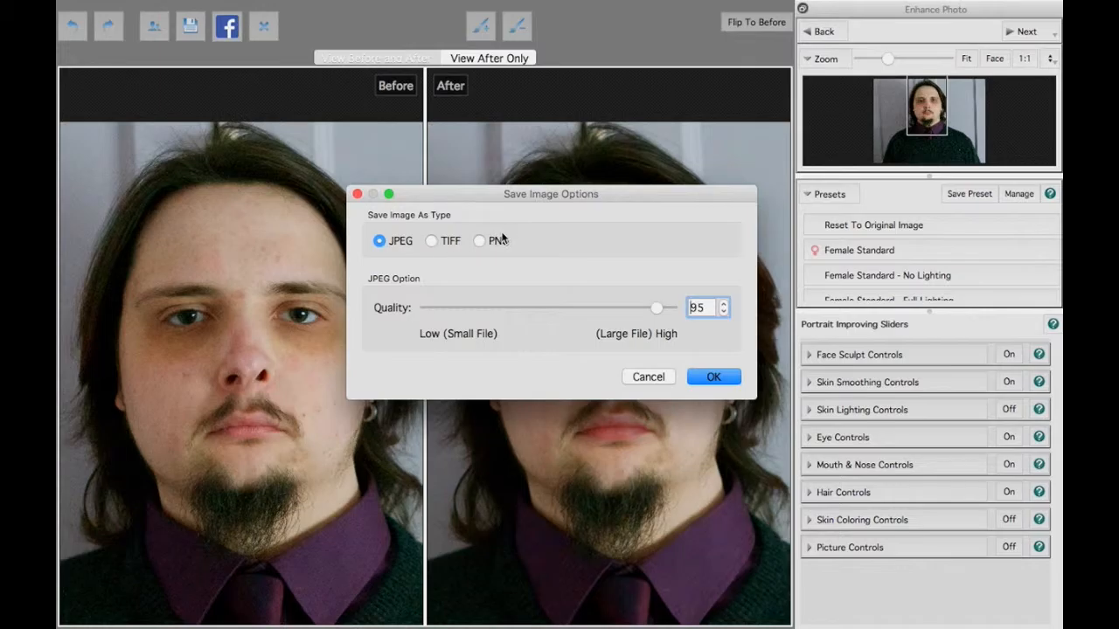
pyautogui.click(442, 242)
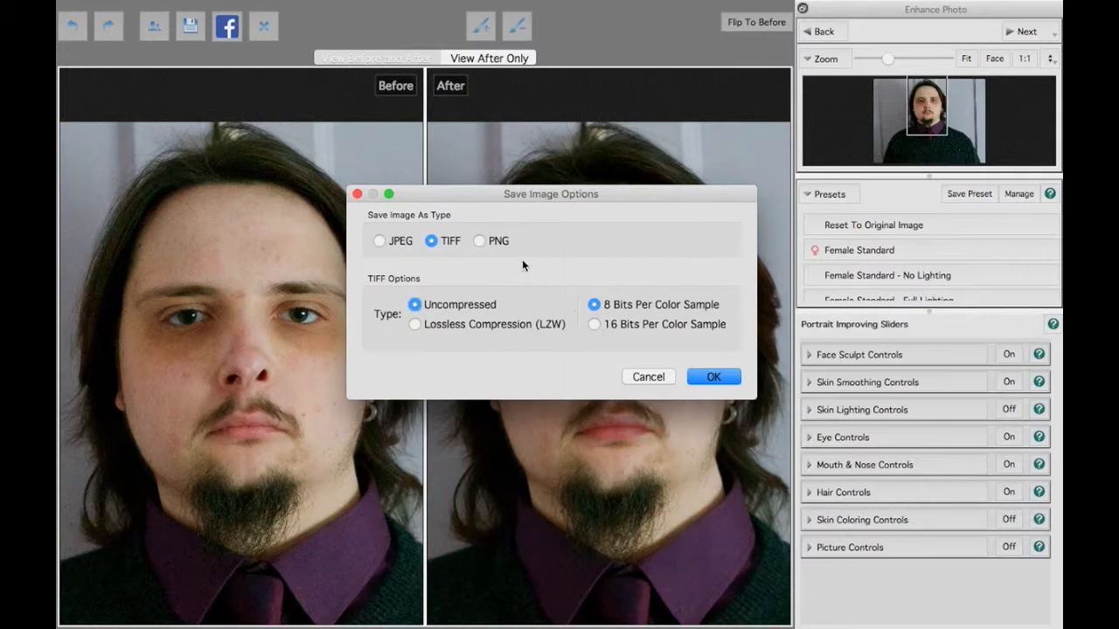
pyautogui.click(480, 241)
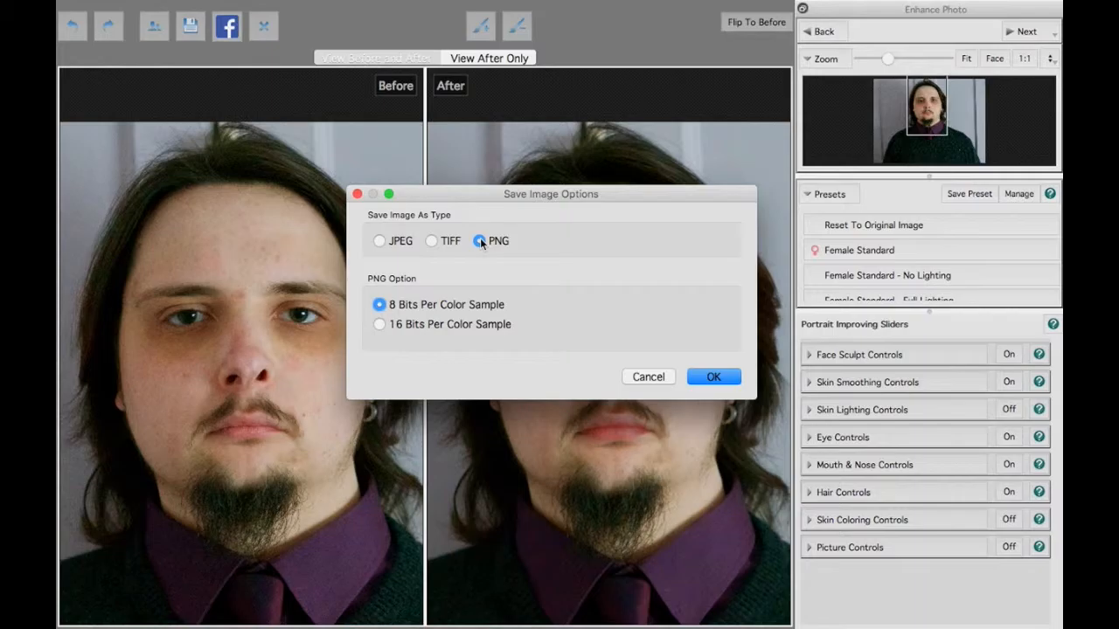
pyautogui.click(381, 242)
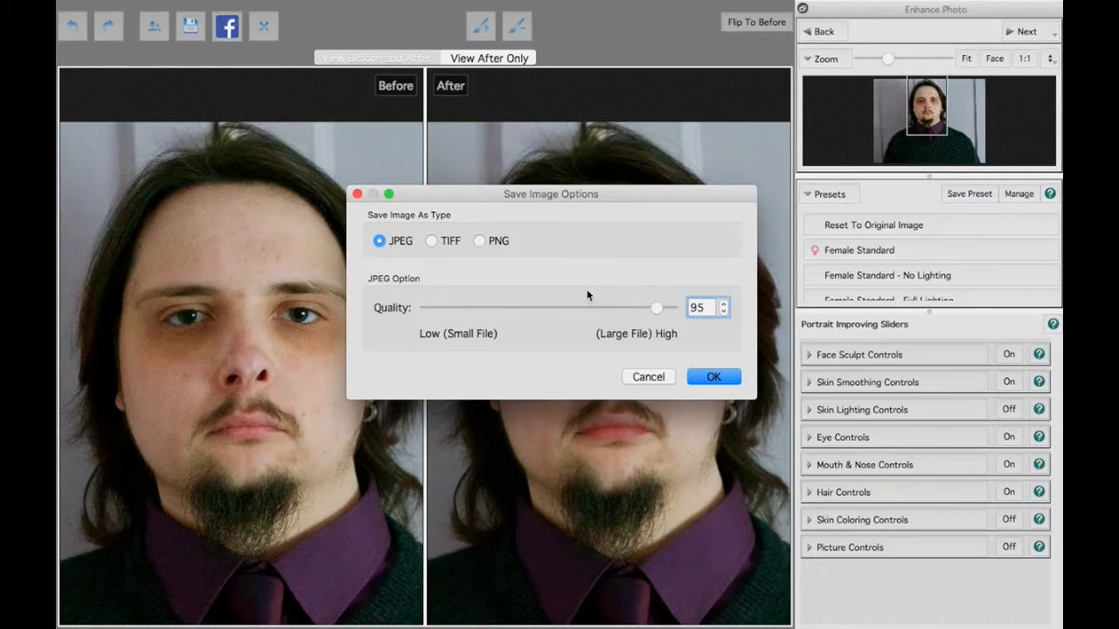
pyautogui.click(647, 377)
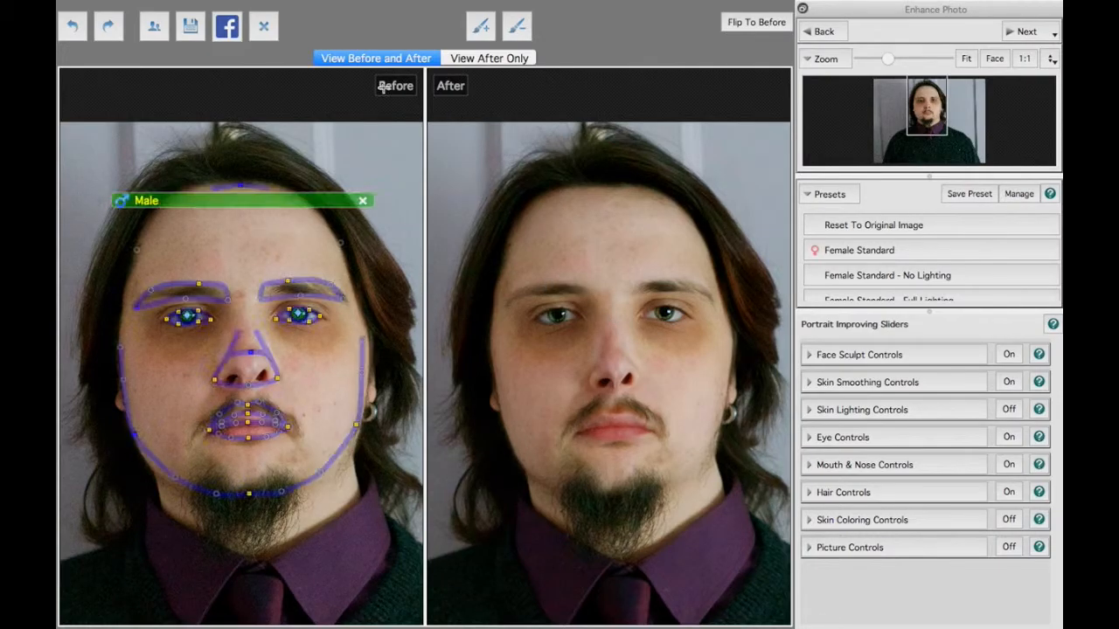
pyautogui.click(227, 26)
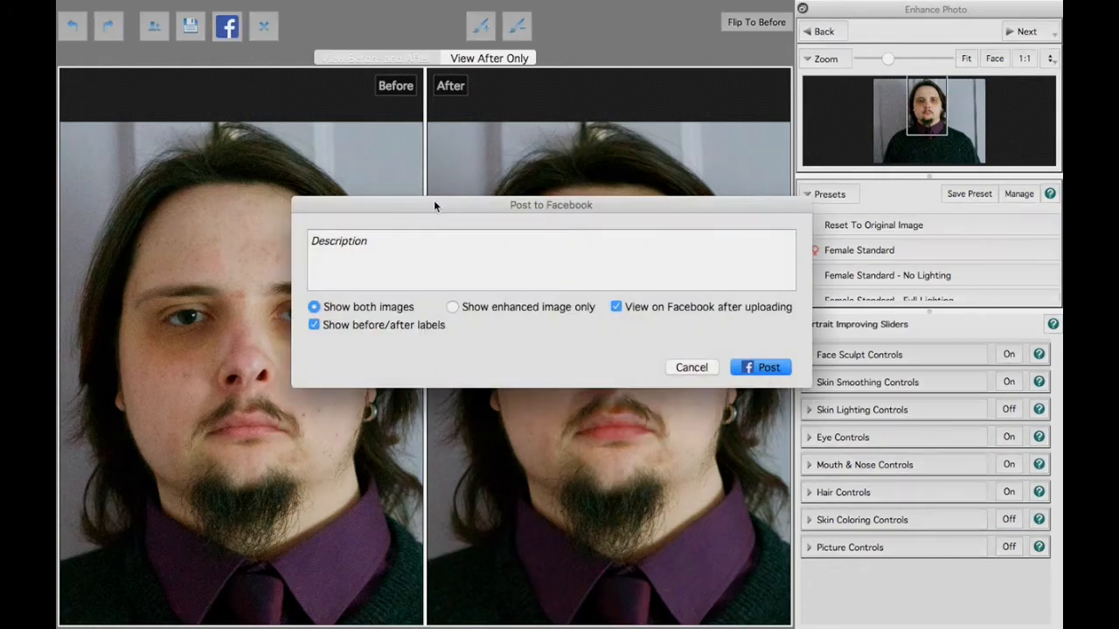
pyautogui.click(690, 368)
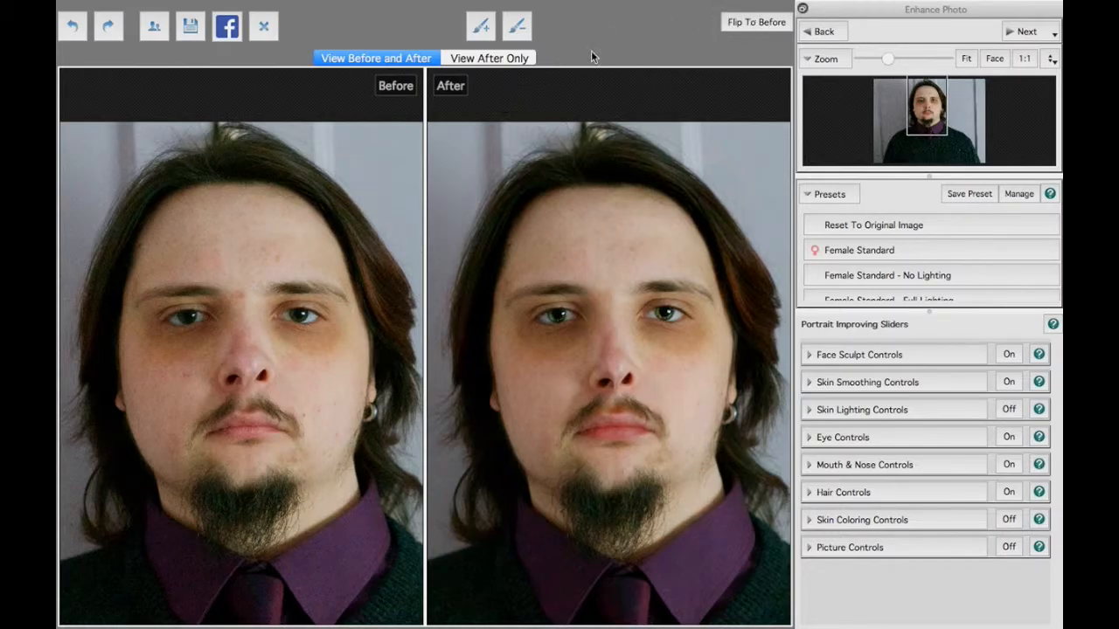
# Switch to the after-only view and flip repeatedly between the original and retouched portrait to compare them
pyautogui.click(499, 58)
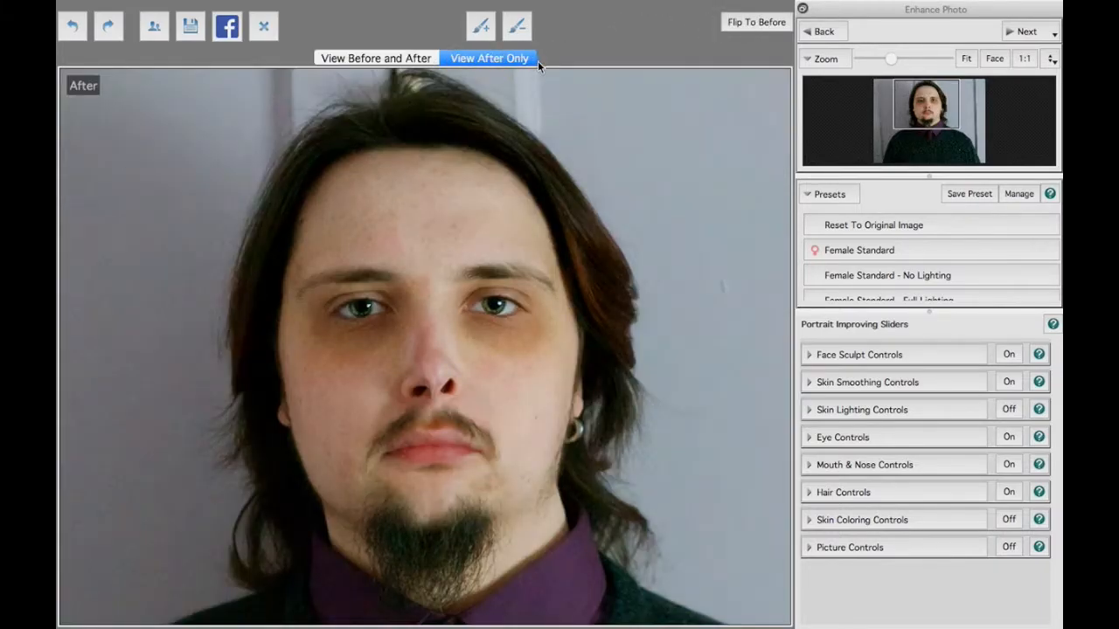
pyautogui.click(752, 23)
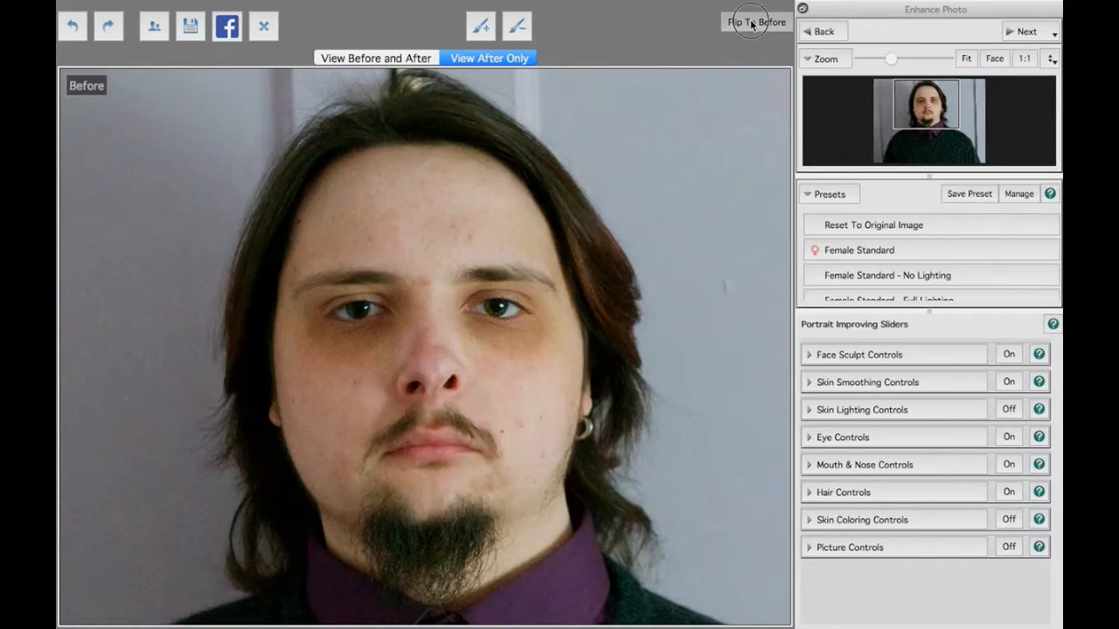
pyautogui.click(751, 25)
pyautogui.click(751, 25)
pyautogui.click(750, 24)
pyautogui.click(750, 24)
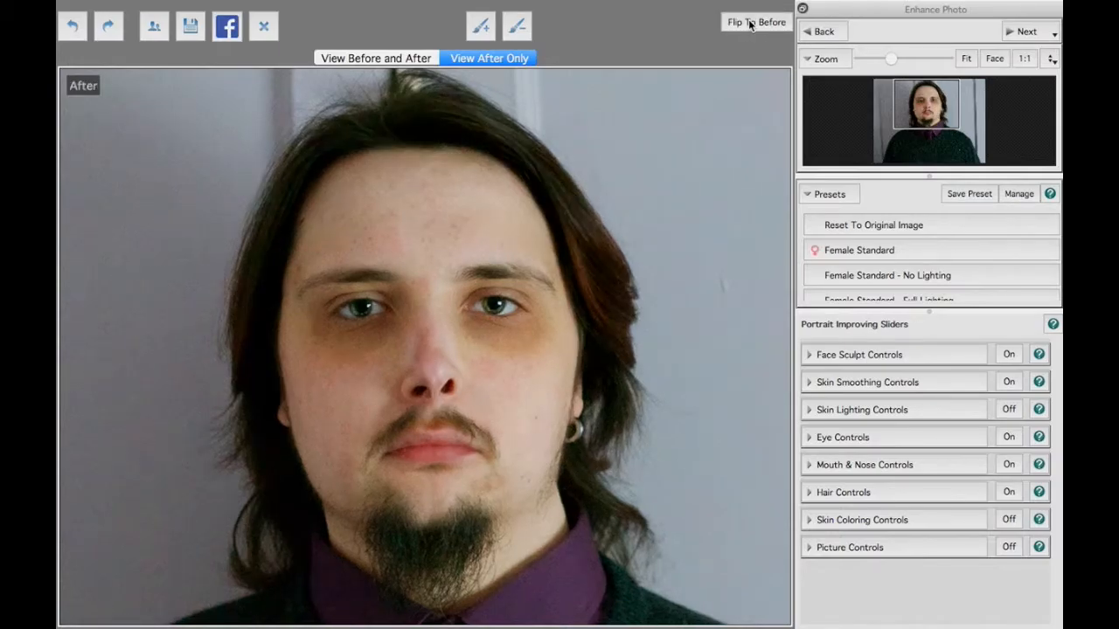
pyautogui.click(750, 24)
pyautogui.moveTo(551, 4)
# Expand the Face Sculpt Controls and compare the face with the whole section switched off and on
pyautogui.click(808, 355)
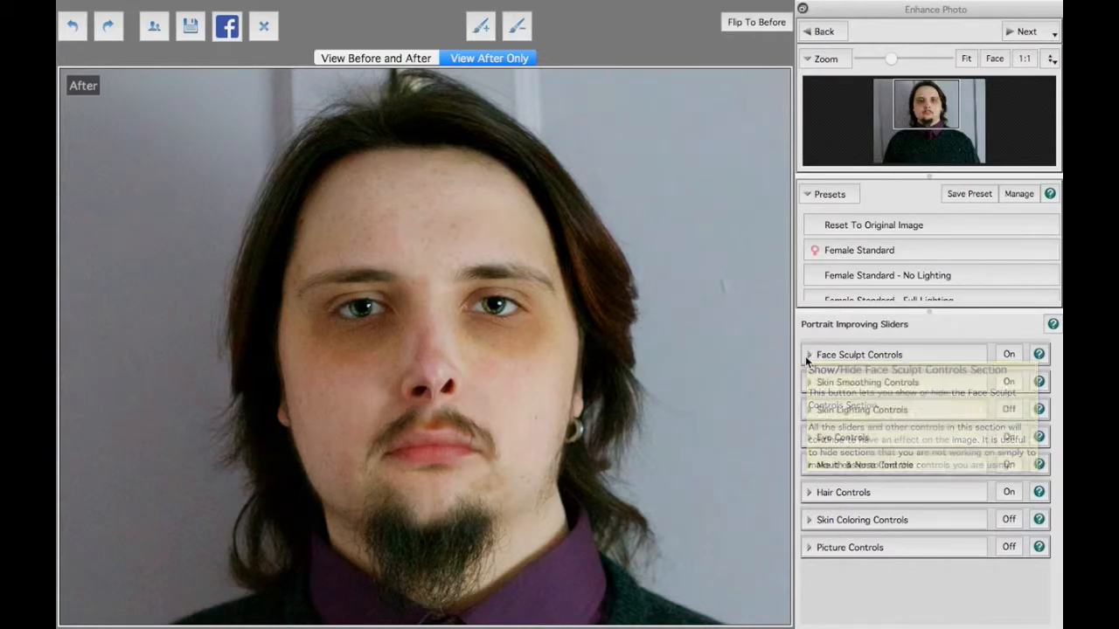
pyautogui.click(1019, 355)
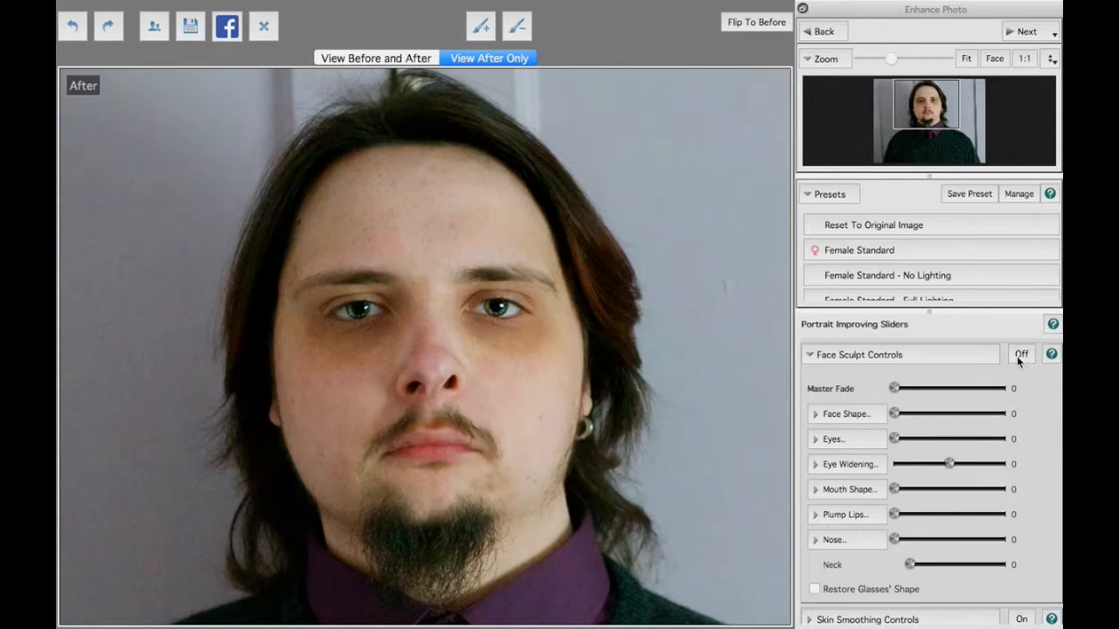
pyautogui.click(1019, 355)
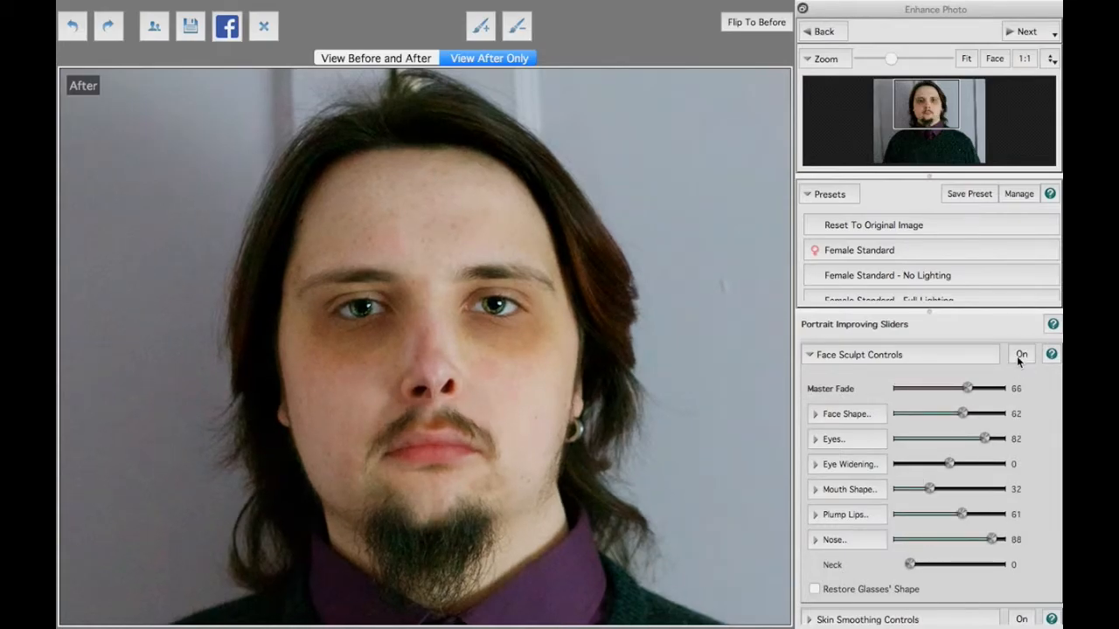
pyautogui.click(1019, 355)
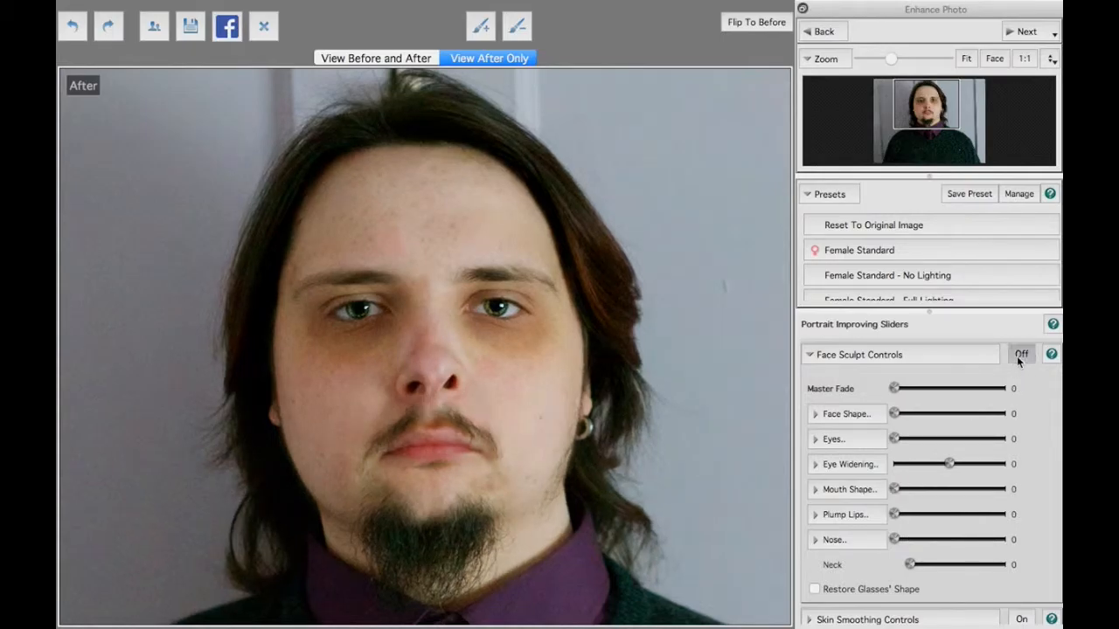
pyautogui.click(1019, 355)
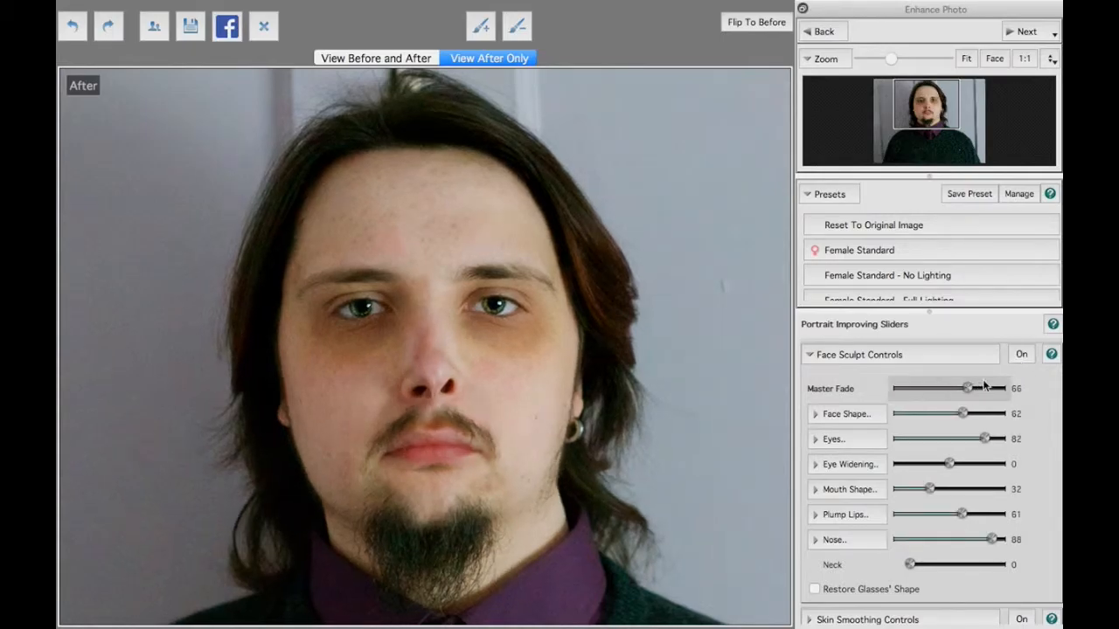
# Set the Face Sculpt Master Fade to 71 and the overall Eyes amount to 90, with Face Shape and Eyes expanded
pyautogui.moveTo(970, 389)
pyautogui.mouseDown()
pyautogui.moveTo(924, 387)
pyautogui.moveTo(994, 386)
pyautogui.moveTo(935, 400)
pyautogui.moveTo(973, 389)
pyautogui.mouseUp()
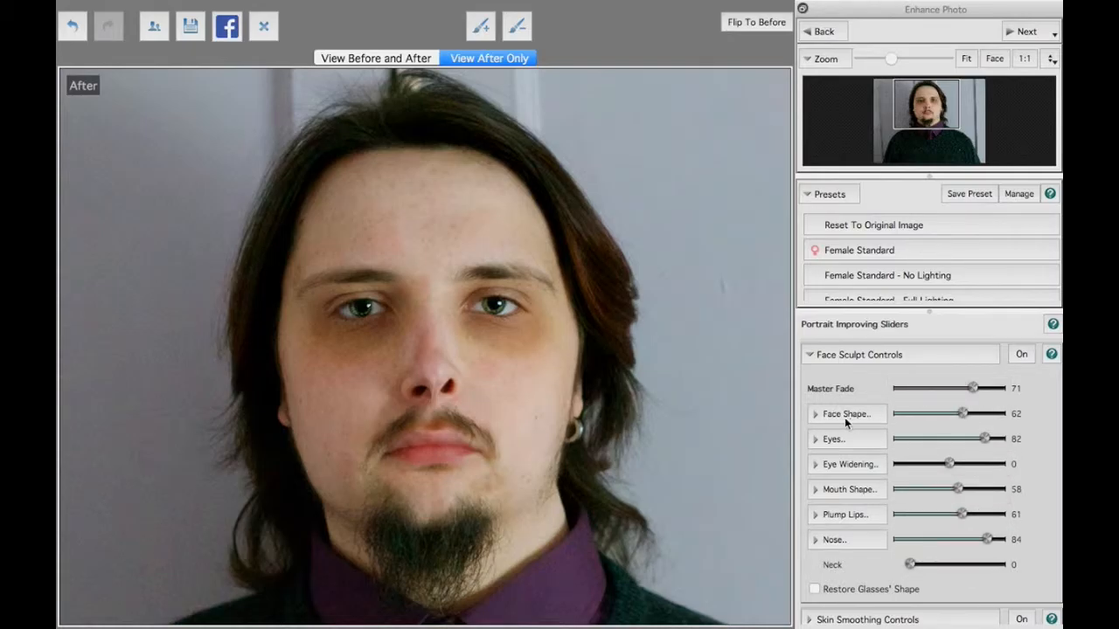
pyautogui.click(816, 415)
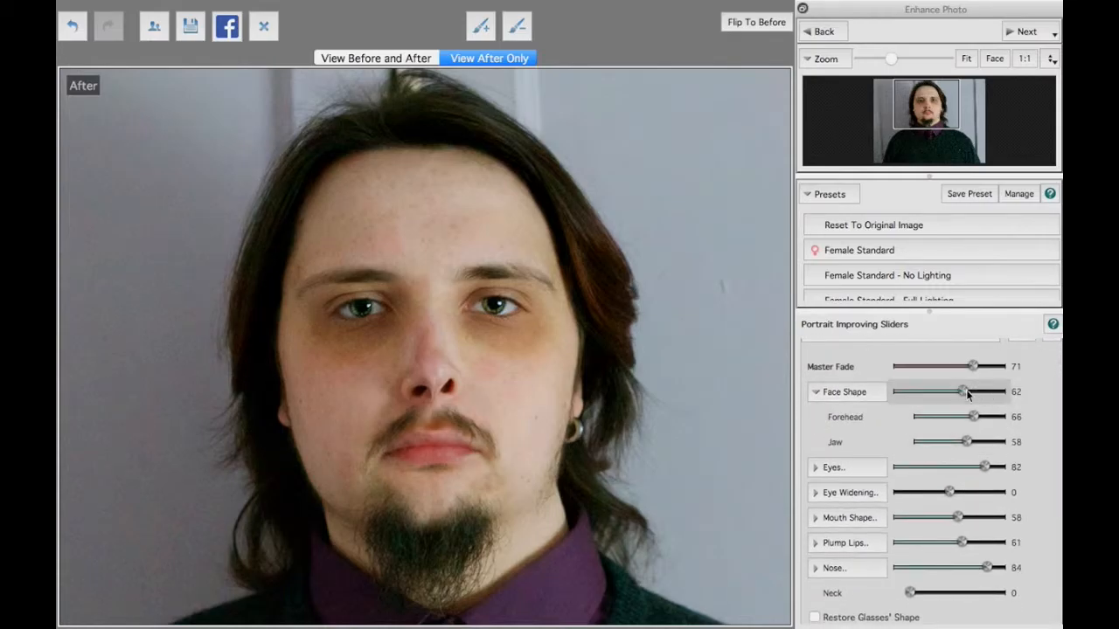
pyautogui.click(813, 469)
pyautogui.scroll(-2, 813, 469)
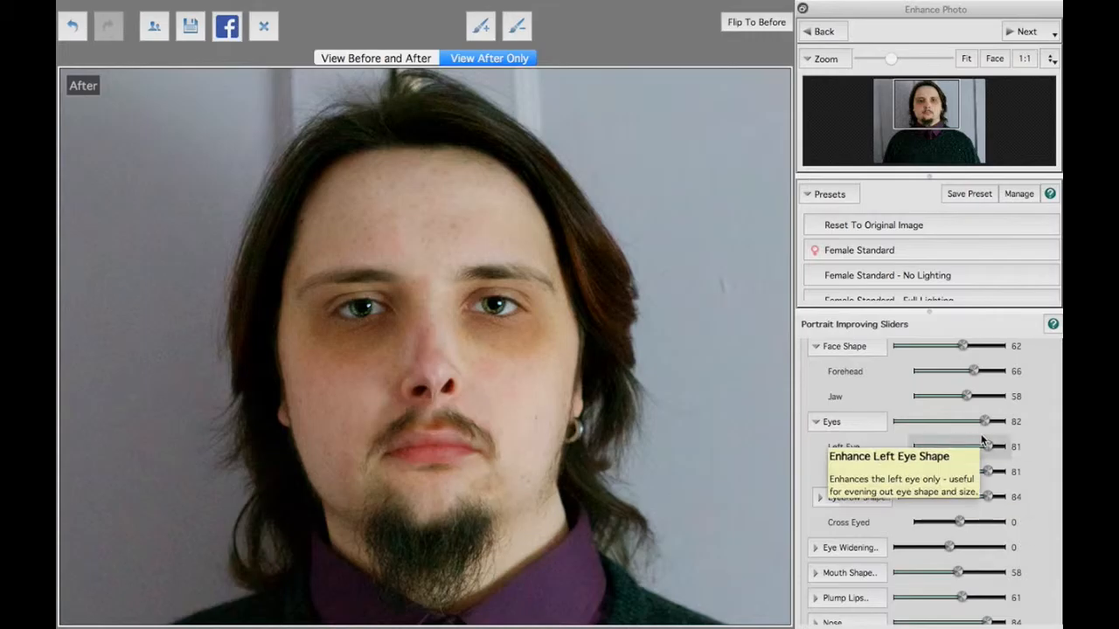
pyautogui.moveTo(985, 422)
pyautogui.mouseDown()
pyautogui.moveTo(1007, 420)
pyautogui.moveTo(997, 422)
pyautogui.mouseUp()
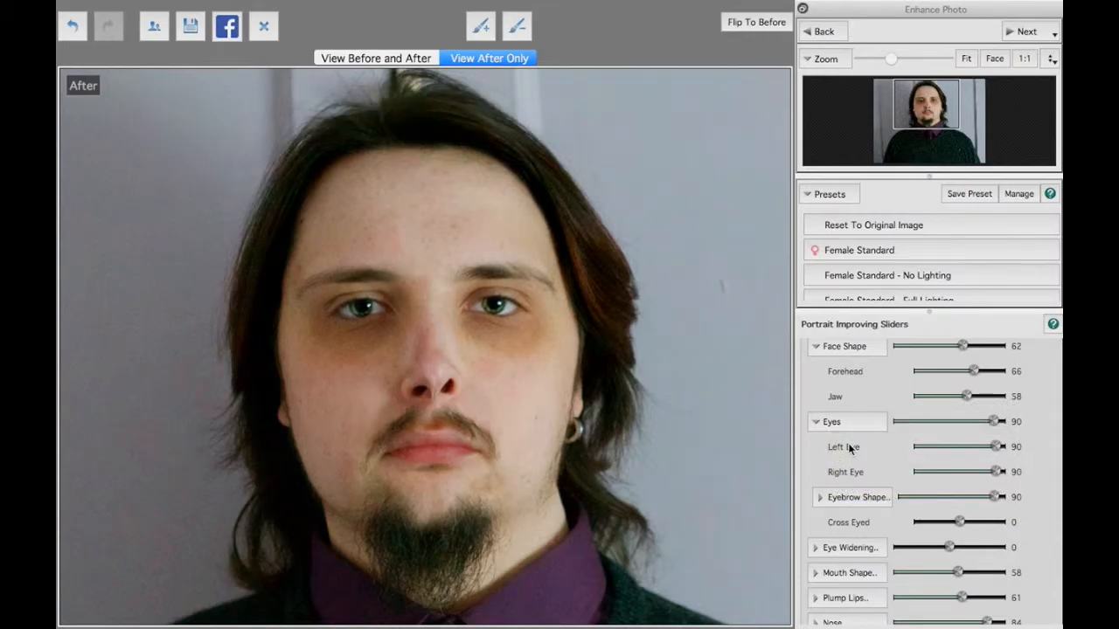
# Expand the Eyebrow Shape and Eye Widening sub-controls and try out the Eye Widening amount, returning it to 0
pyautogui.scroll(-3, 849, 450)
pyautogui.click(819, 403)
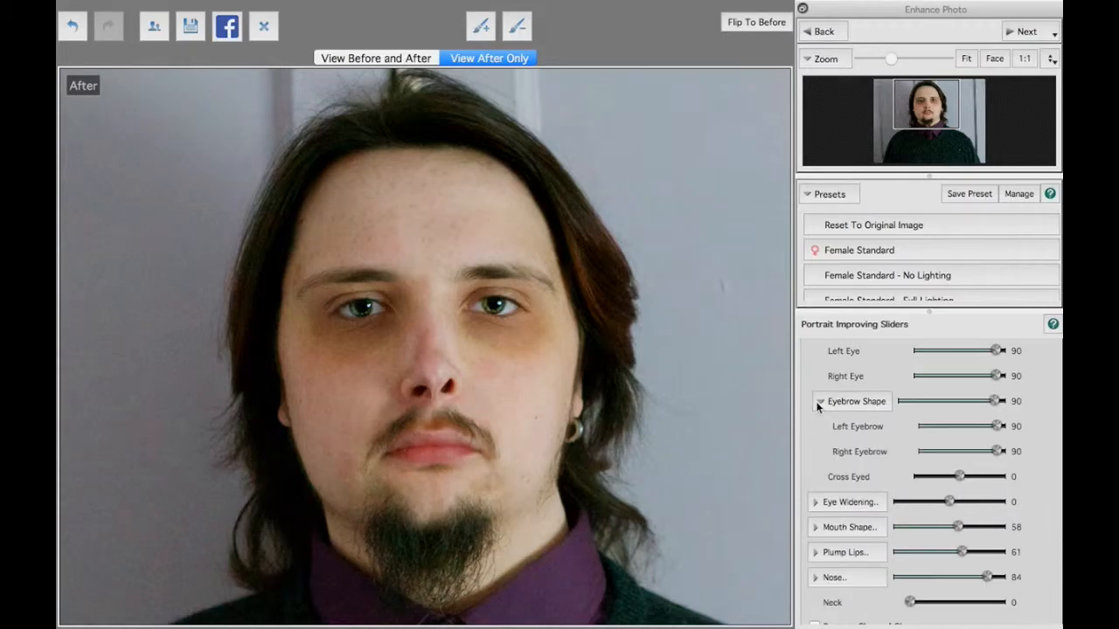
pyautogui.scroll(-1, 819, 407)
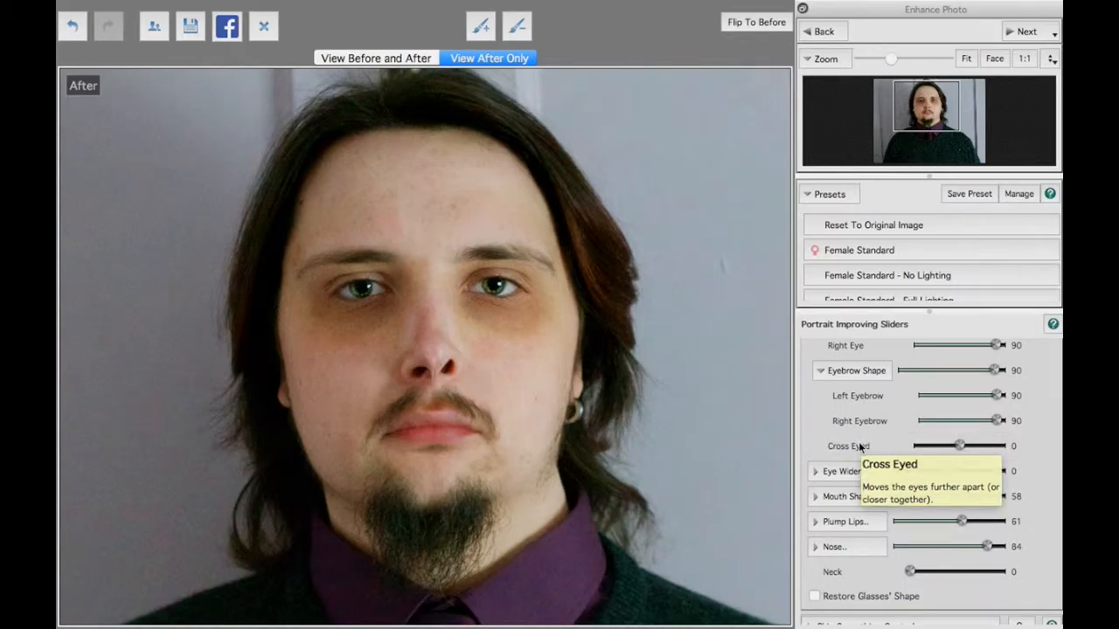
pyautogui.click(814, 471)
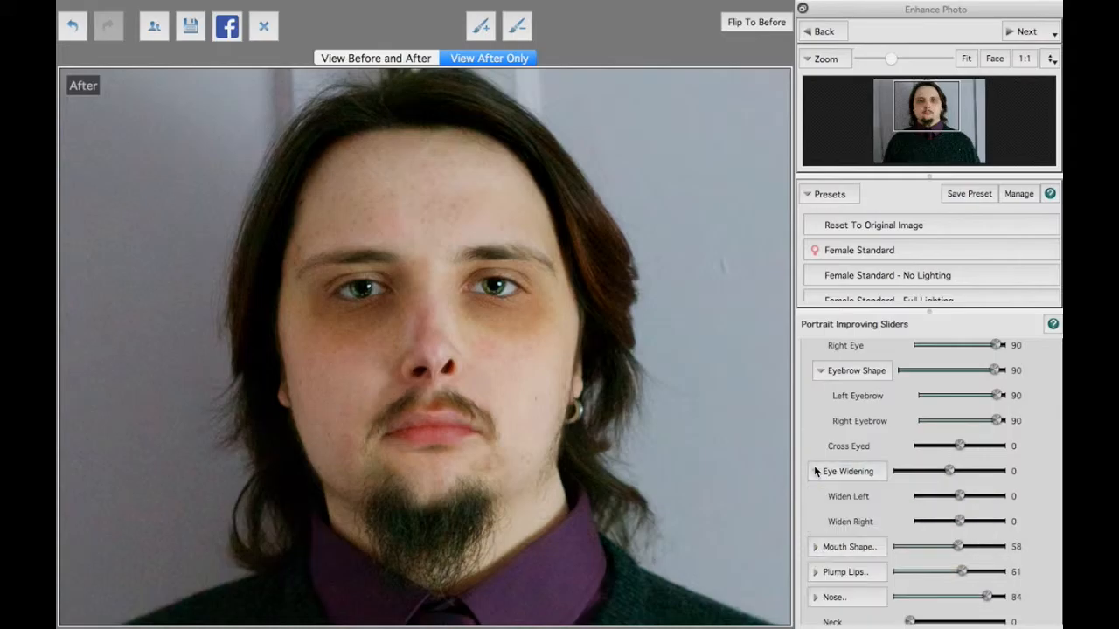
pyautogui.scroll(-1, 813, 465)
pyautogui.scroll(-1, 814, 468)
pyautogui.click(949, 432)
pyautogui.moveTo(949, 432)
pyautogui.mouseDown()
pyautogui.moveTo(1034, 425)
pyautogui.moveTo(867, 435)
pyautogui.moveTo(1017, 427)
pyautogui.moveTo(949, 427)
pyautogui.mouseUp()
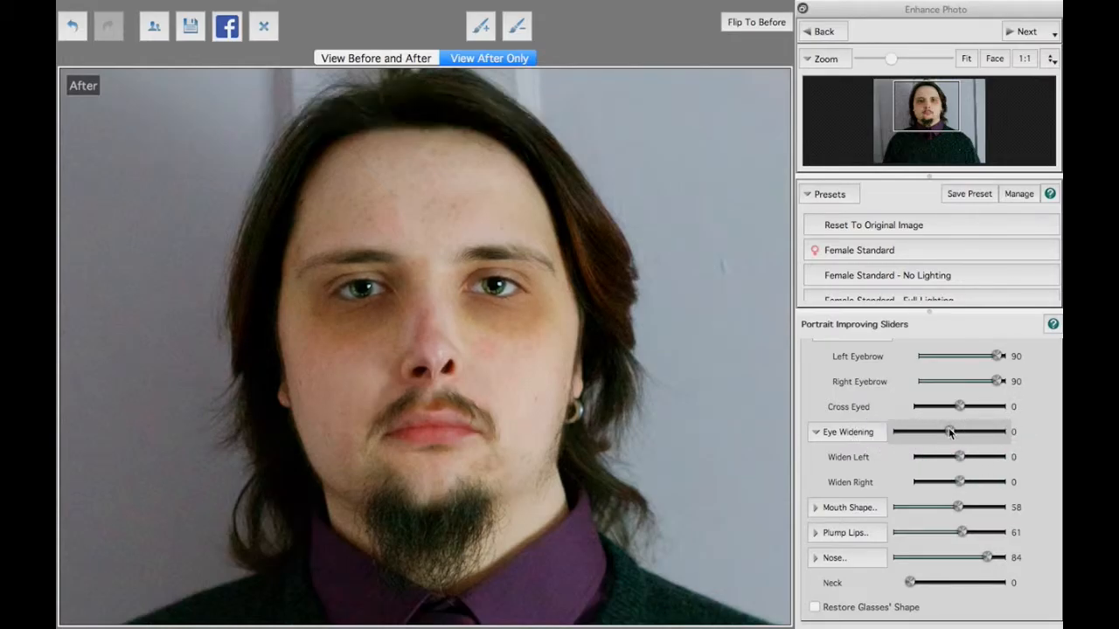
# Expand the Mouth Shape sub-controls, reset Smile to 0 and set Expression to 54
pyautogui.scroll(-3, 825, 462)
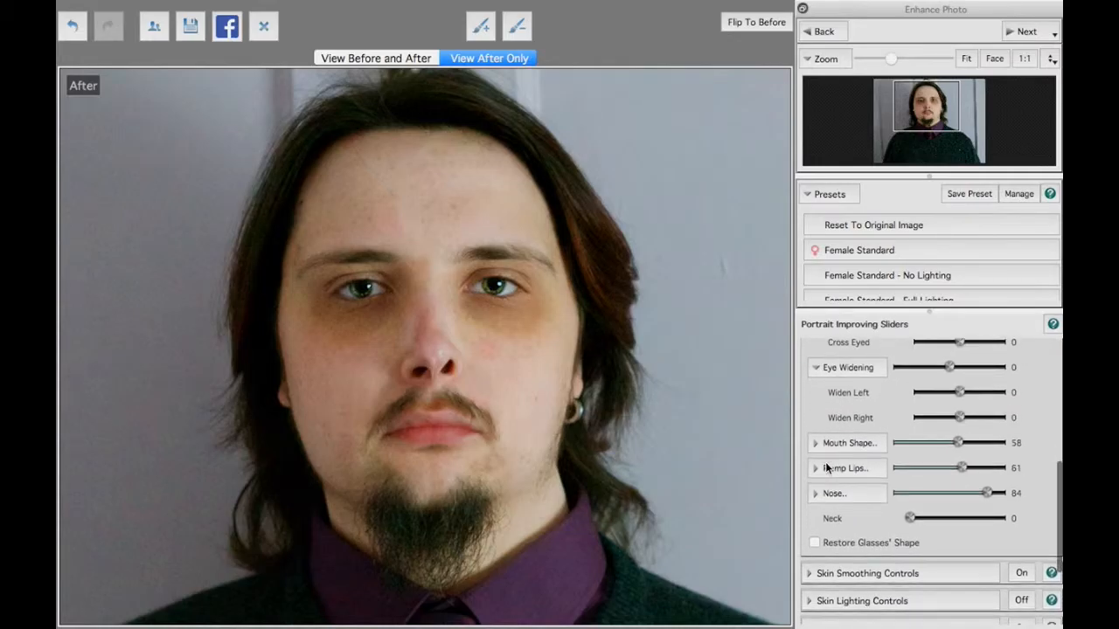
pyautogui.click(816, 444)
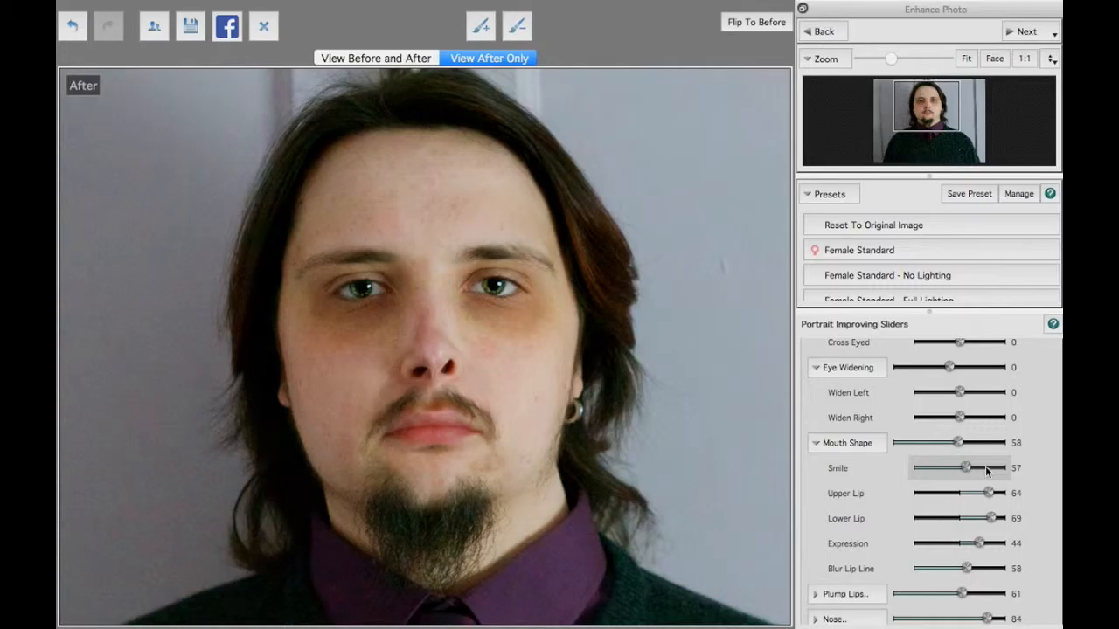
pyautogui.moveTo(969, 469)
pyautogui.mouseDown()
pyautogui.moveTo(1011, 464)
pyautogui.moveTo(889, 467)
pyautogui.moveTo(1051, 456)
pyautogui.moveTo(872, 460)
pyautogui.moveTo(1016, 462)
pyautogui.moveTo(952, 460)
pyautogui.moveTo(967, 470)
pyautogui.mouseUp()
pyautogui.doubleClick(967, 469)
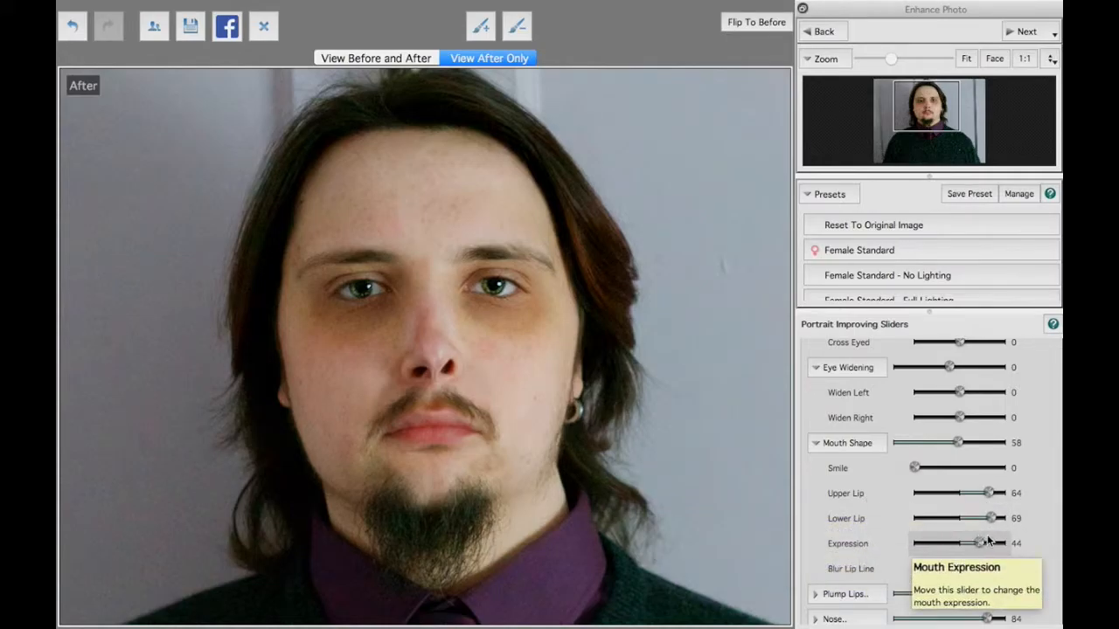
pyautogui.moveTo(986, 543)
pyautogui.mouseDown()
pyautogui.moveTo(1006, 539)
pyautogui.moveTo(881, 558)
pyautogui.moveTo(999, 545)
pyautogui.moveTo(905, 555)
pyautogui.moveTo(985, 546)
pyautogui.mouseUp()
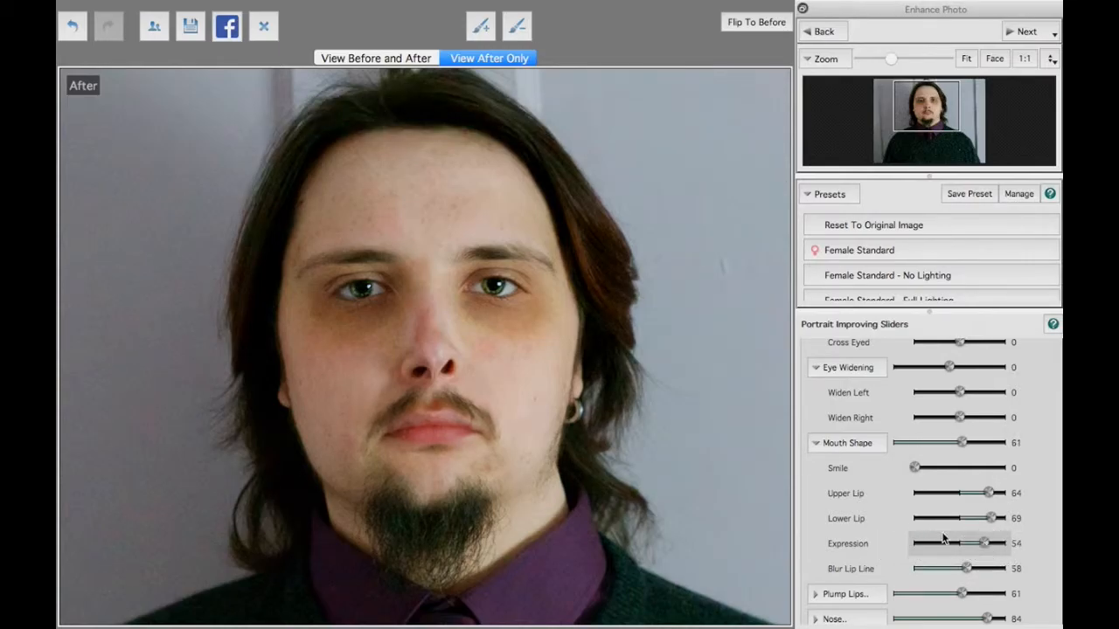
# Examine the Blur Lip Line description and expand the Plump Lips and Nose sub-controls to view their individual sliders
pyautogui.scroll(-3, 835, 523)
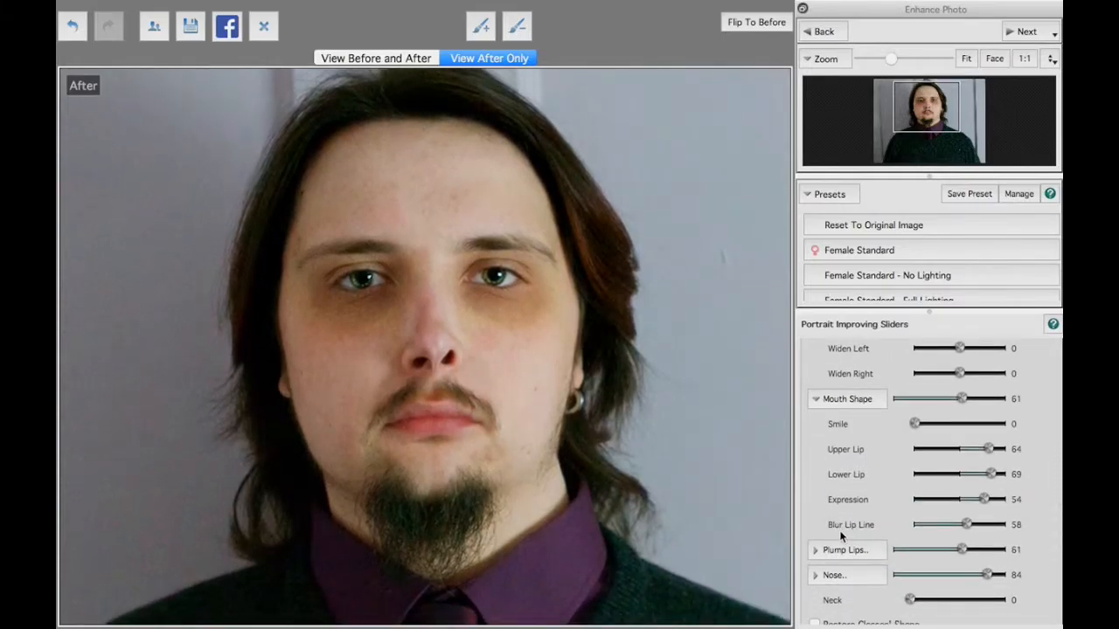
pyautogui.moveTo(834, 528)
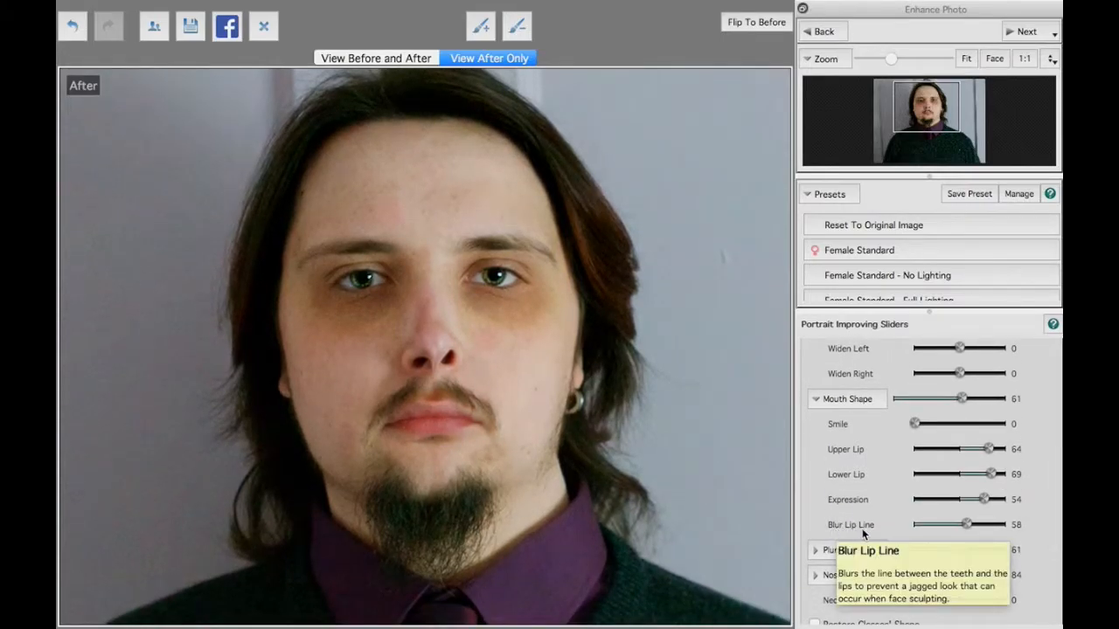
pyautogui.click(813, 550)
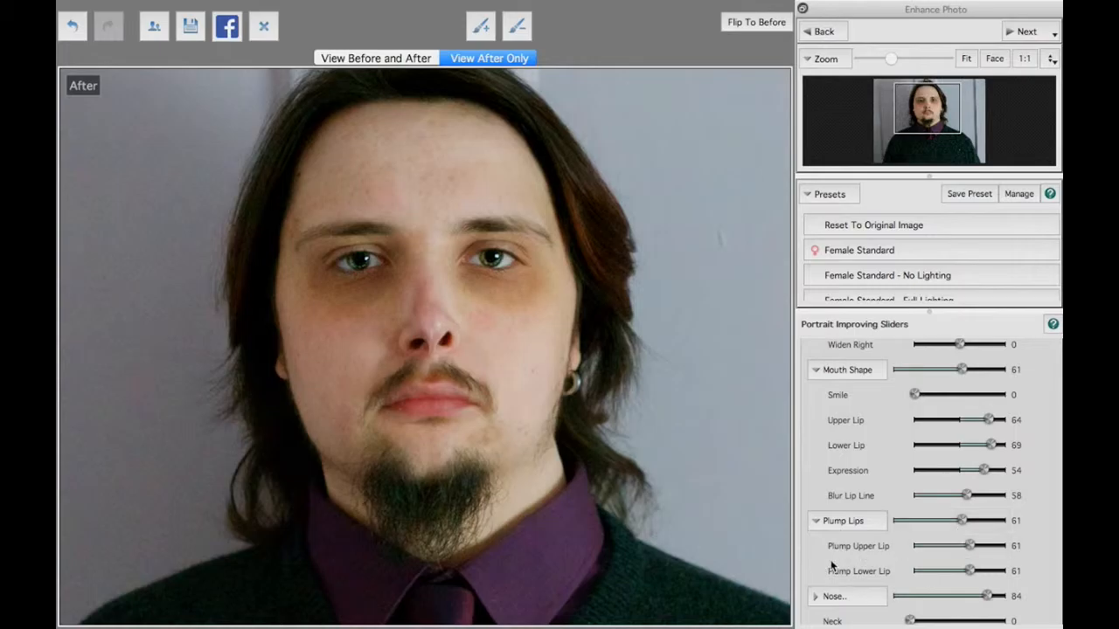
pyautogui.scroll(-1, 833, 565)
pyautogui.click(813, 569)
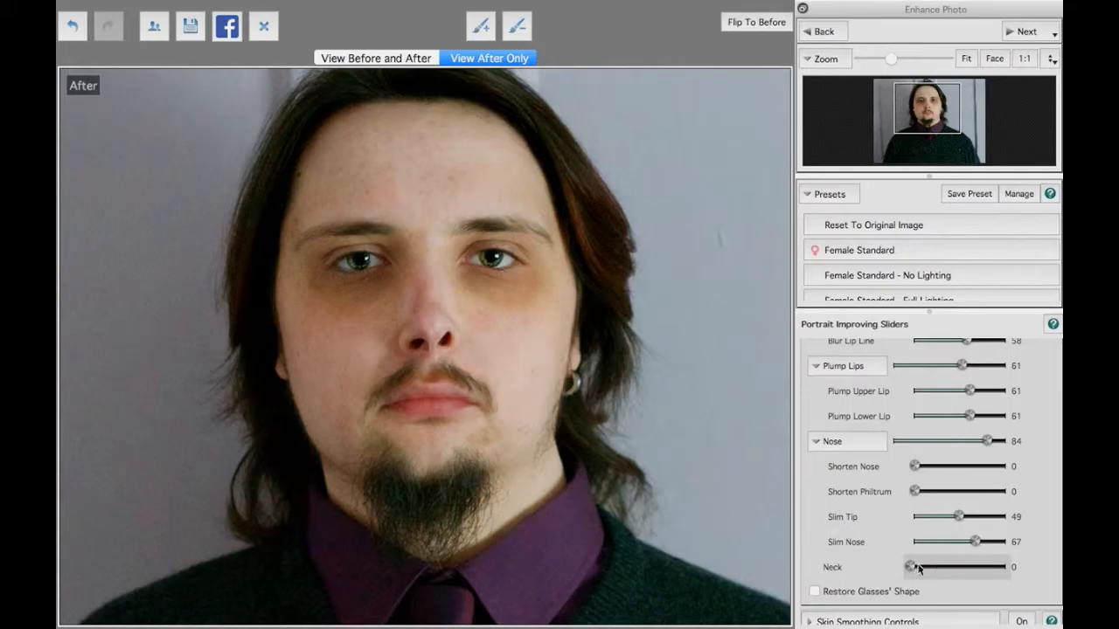
# Switch the Restore Glasses' Shape option on and back off at the end of the Face Sculpt controls
pyautogui.scroll(-1, 812, 535)
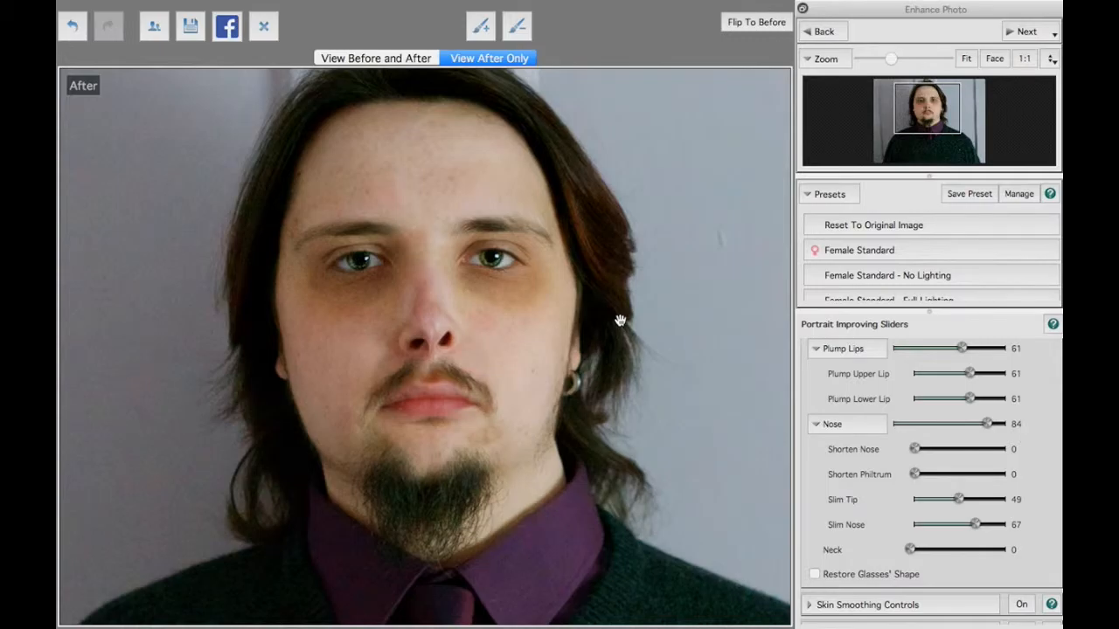
pyautogui.click(815, 575)
pyautogui.click(815, 574)
# Expand the Skin Smoothing Controls section and toggle its effect off and back on
pyautogui.scroll(-5, 807, 497)
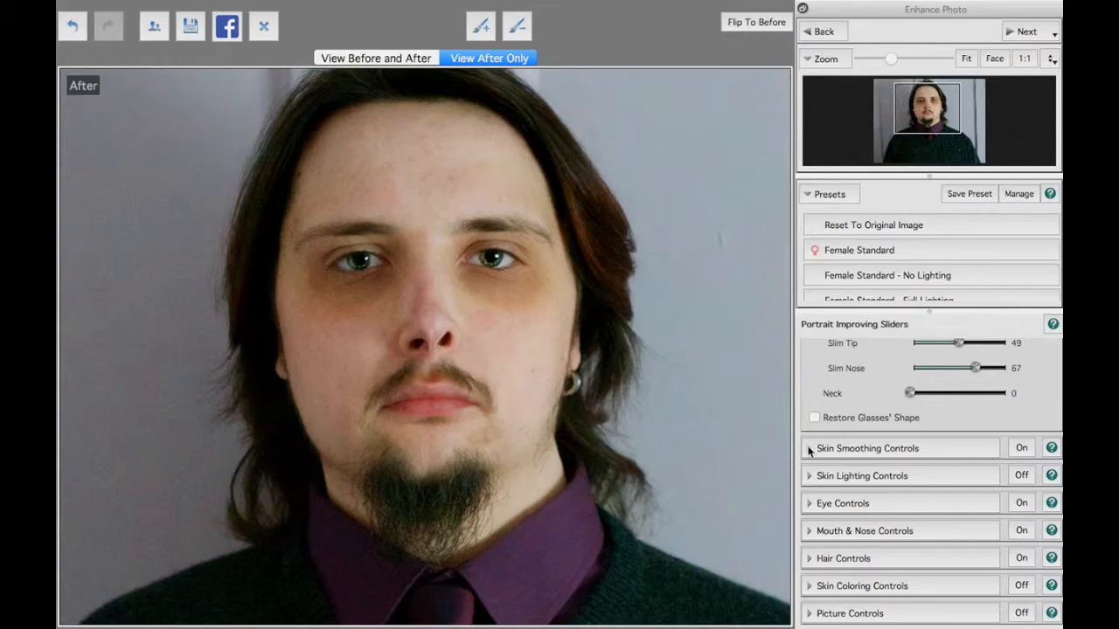
pyautogui.click(809, 448)
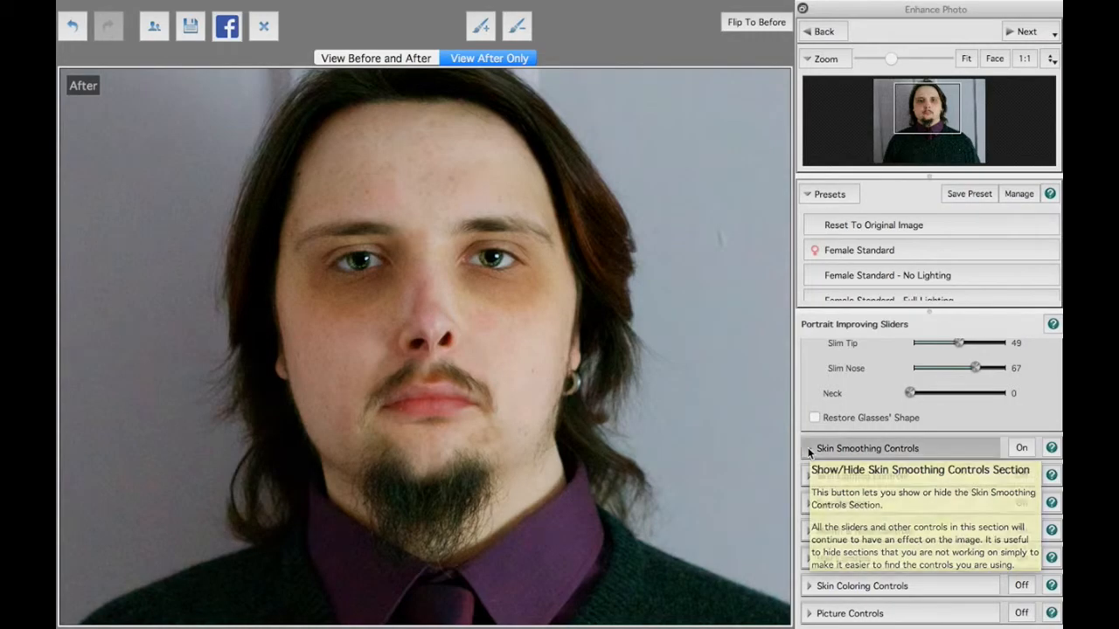
pyautogui.click(1021, 351)
pyautogui.click(1021, 352)
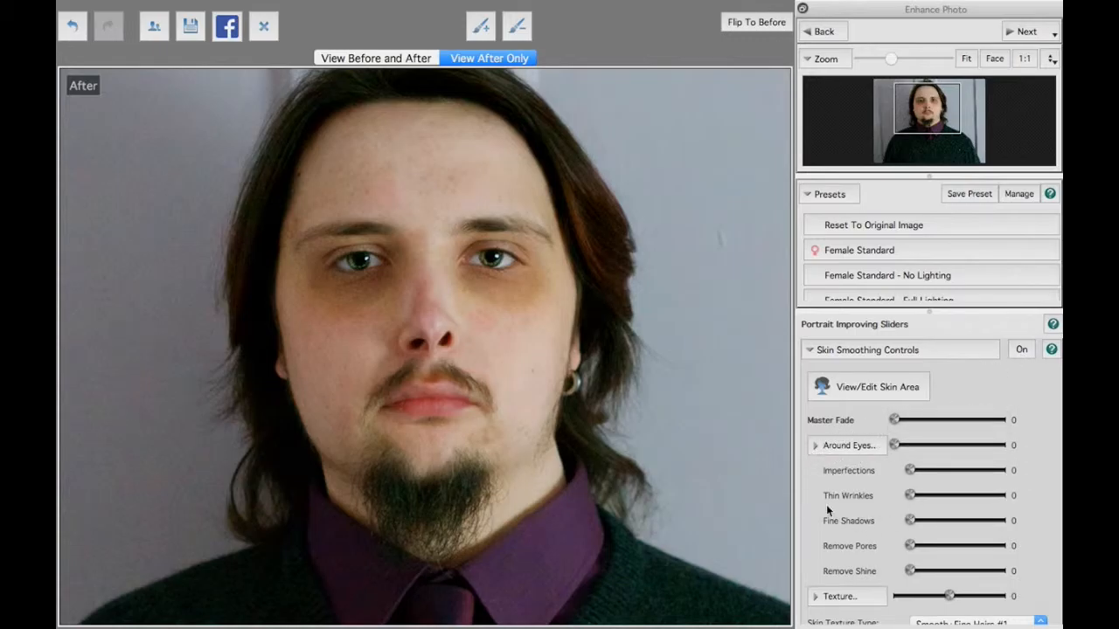
# Expand the Around Eyes sub-controls and view the eye bag, crow's feet, Imperfections and Thin Wrinkles sliders
pyautogui.scroll(-2, 826, 505)
pyautogui.click(817, 408)
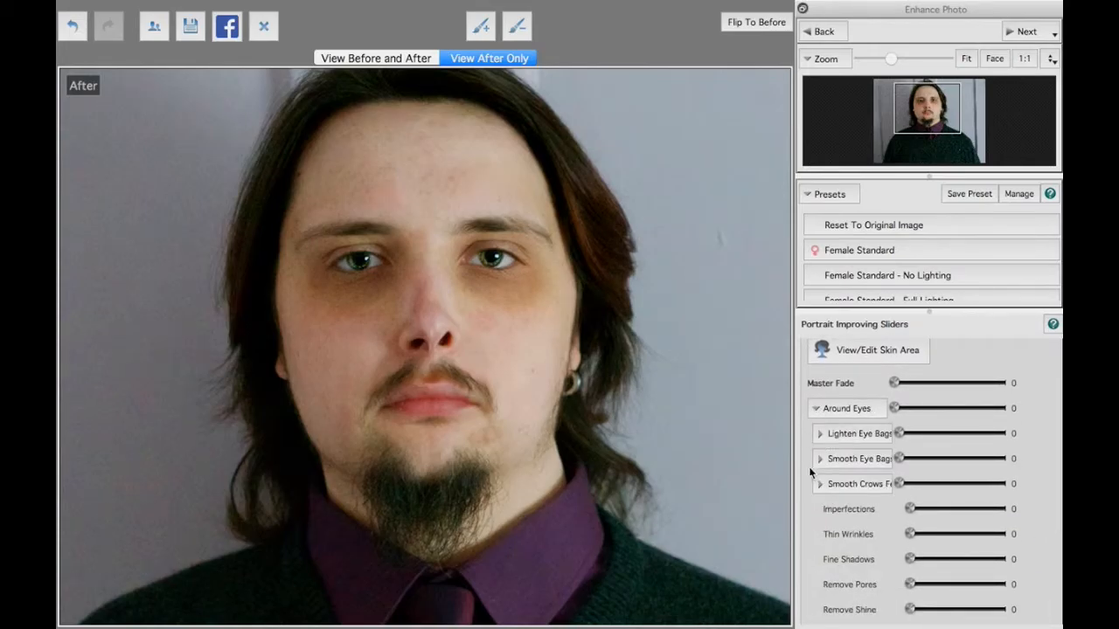
pyautogui.scroll(-2, 804, 493)
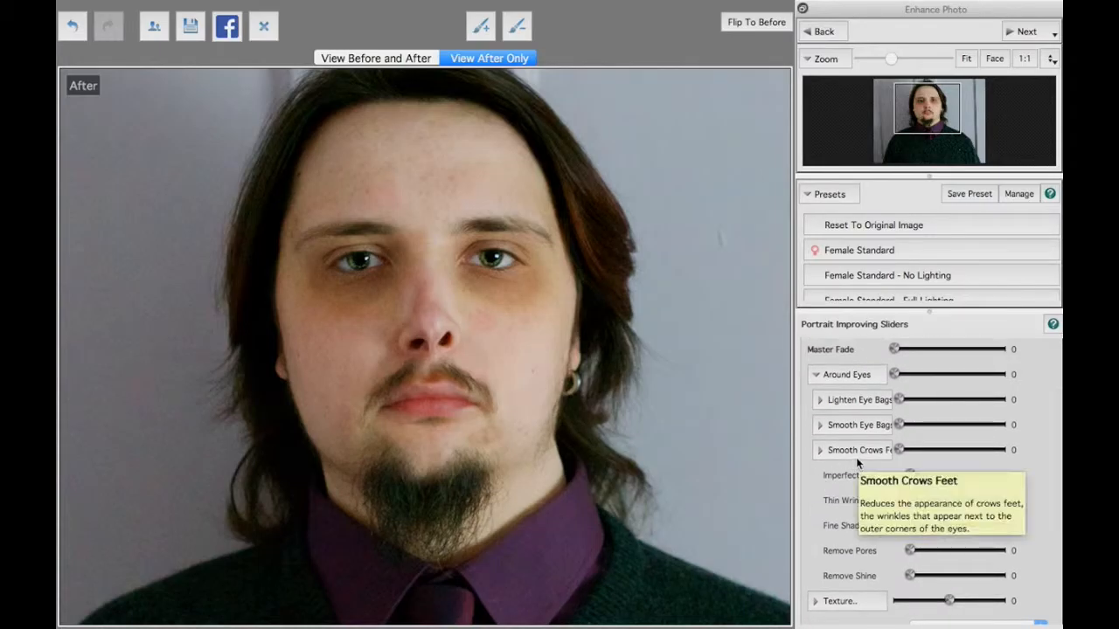
pyautogui.scroll(-1, 816, 550)
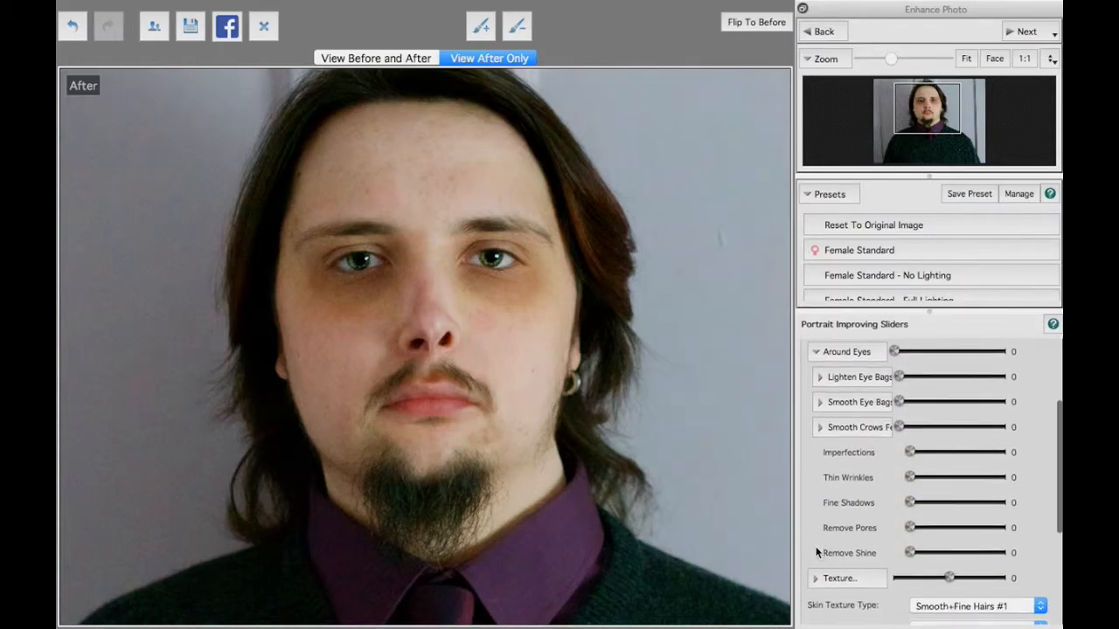
pyautogui.moveTo(864, 464)
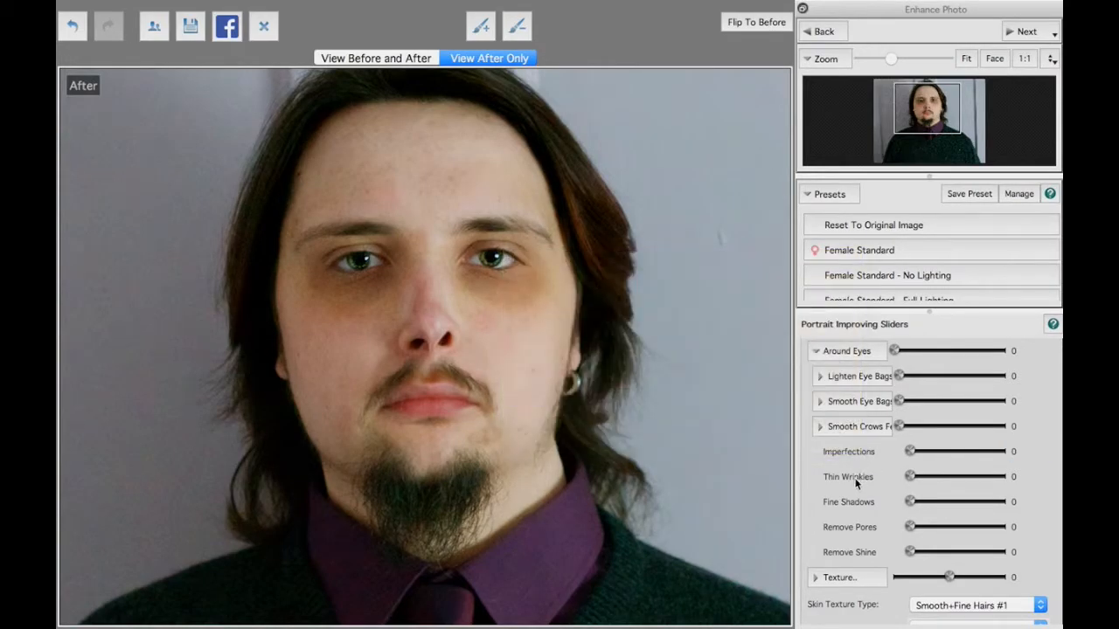
pyautogui.moveTo(856, 481)
# Look over the Remove Pores and Remove Shine sliders and expand Texture to show its Brightness, Saturation and Size sliders
pyautogui.moveTo(910, 527); pyautogui.dragTo(910, 552)
pyautogui.scroll(-2, 852, 546)
pyautogui.click(816, 520)
pyautogui.scroll(-2, 819, 527)
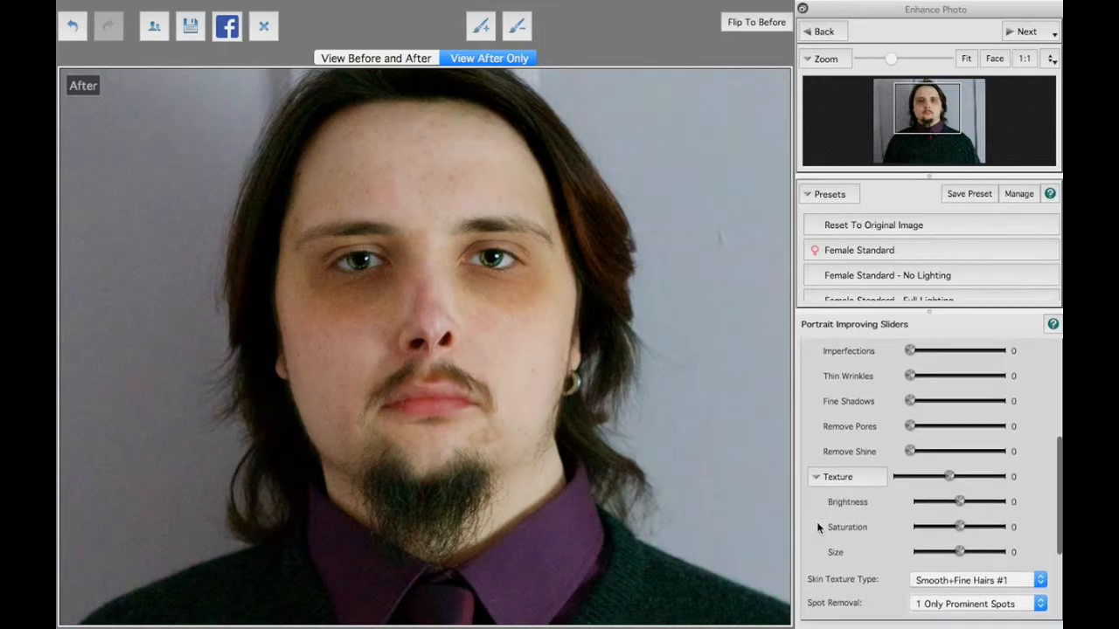
pyautogui.scroll(-2, 821, 533)
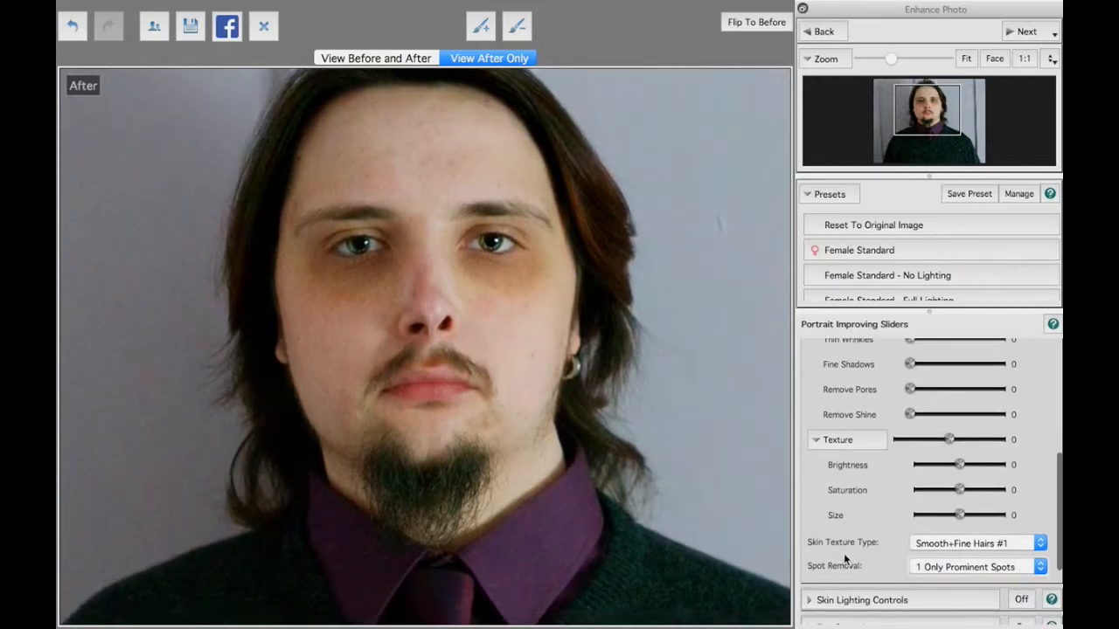
# Try the Rough #1 skin texture type, then return it to Smooth+Fine Hairs #1
pyautogui.click(958, 542)
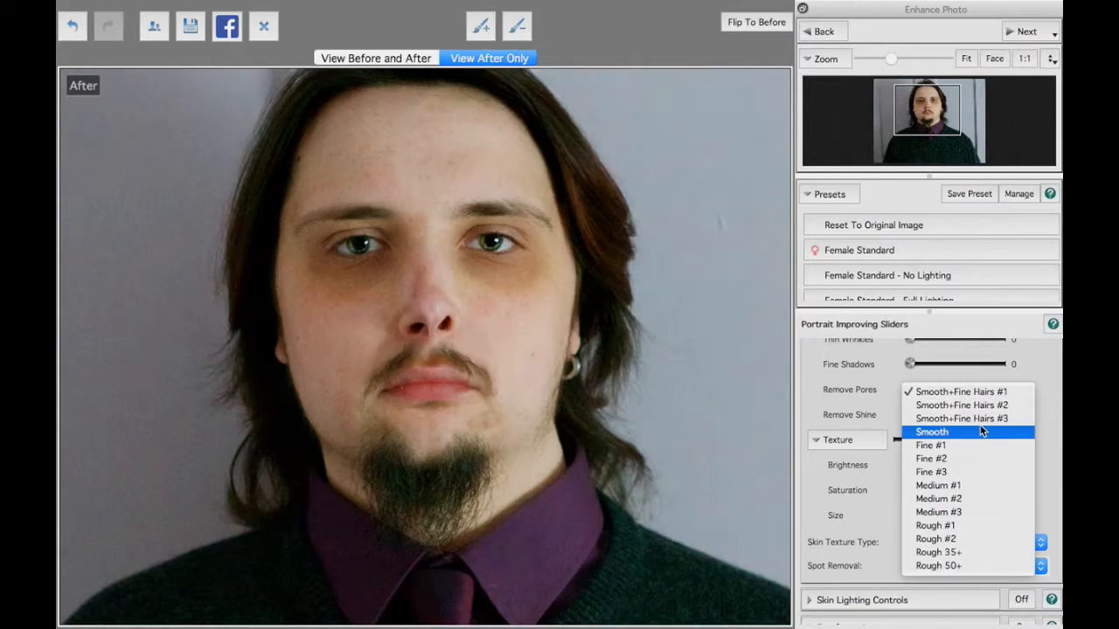
pyautogui.click(937, 526)
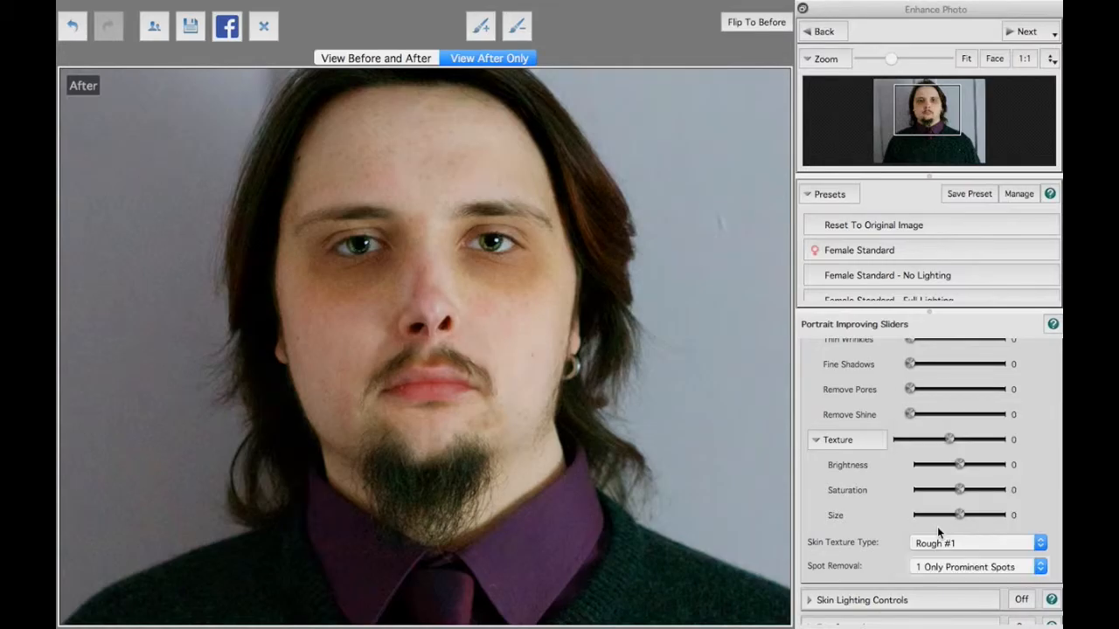
pyautogui.click(953, 542)
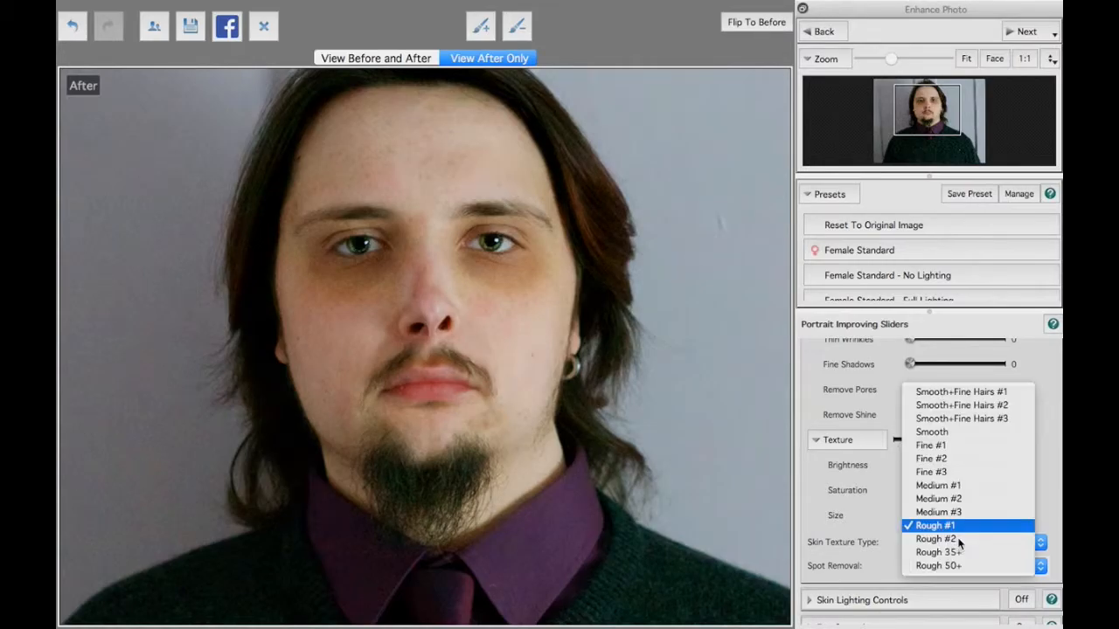
pyautogui.click(978, 396)
# Try Spot Removal at 4 Medium Sensitivity, then return it to 1 Only Prominent Spots
pyautogui.scroll(-3, 862, 489)
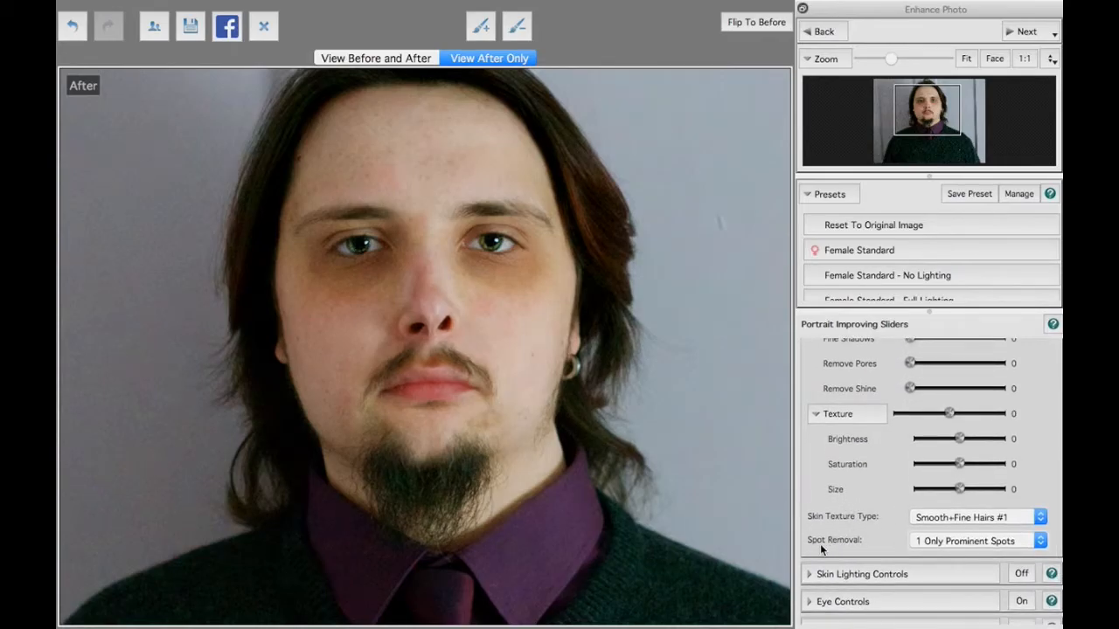
pyautogui.click(951, 543)
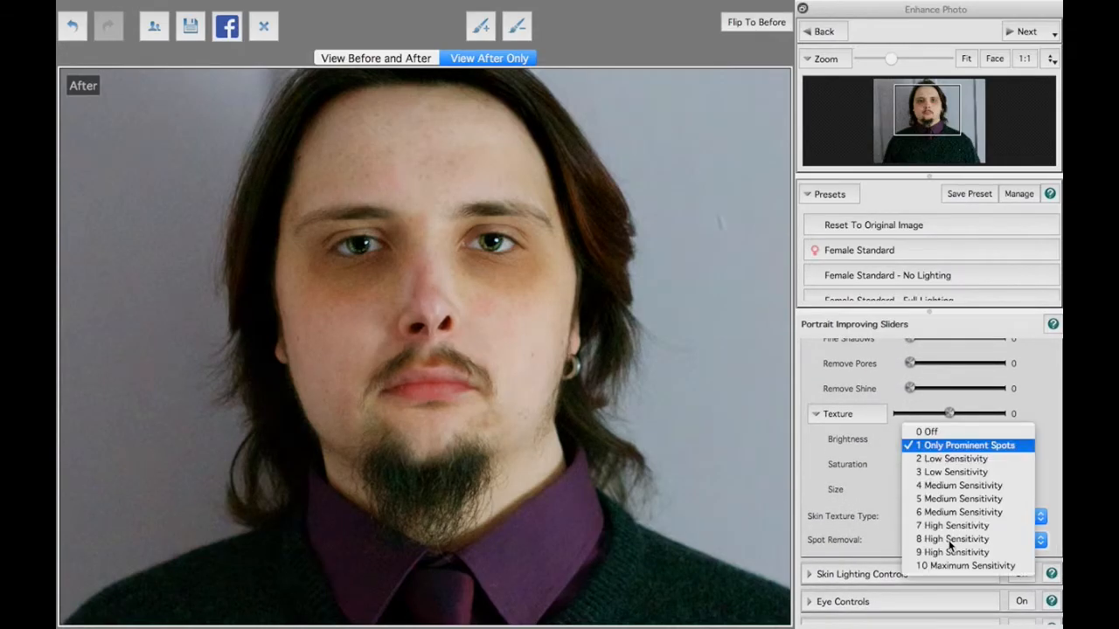
pyautogui.click(995, 486)
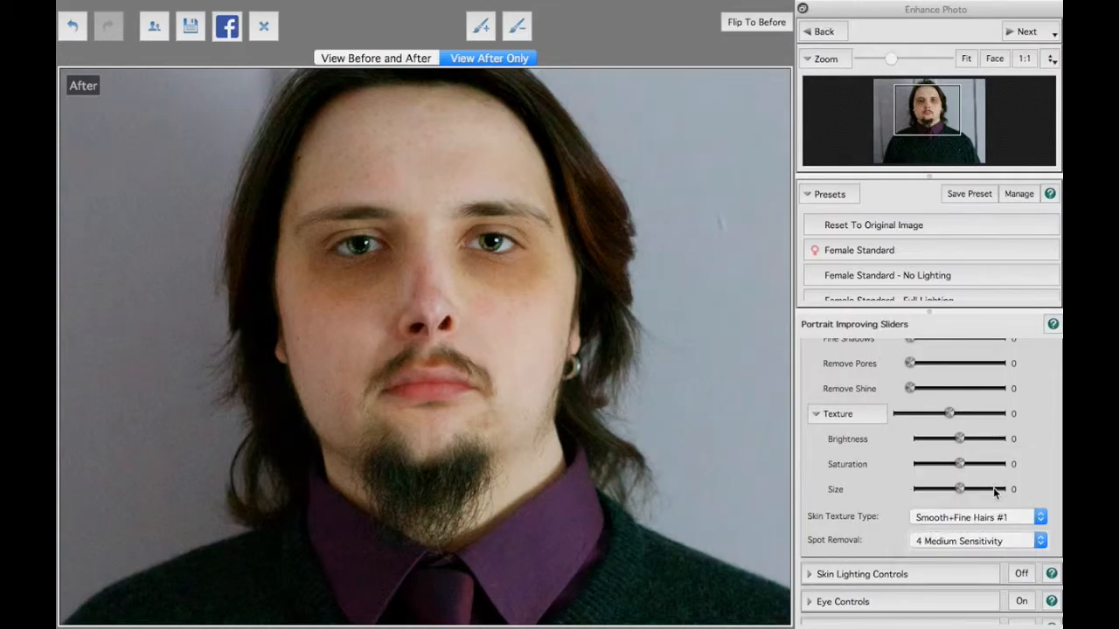
pyautogui.click(958, 540)
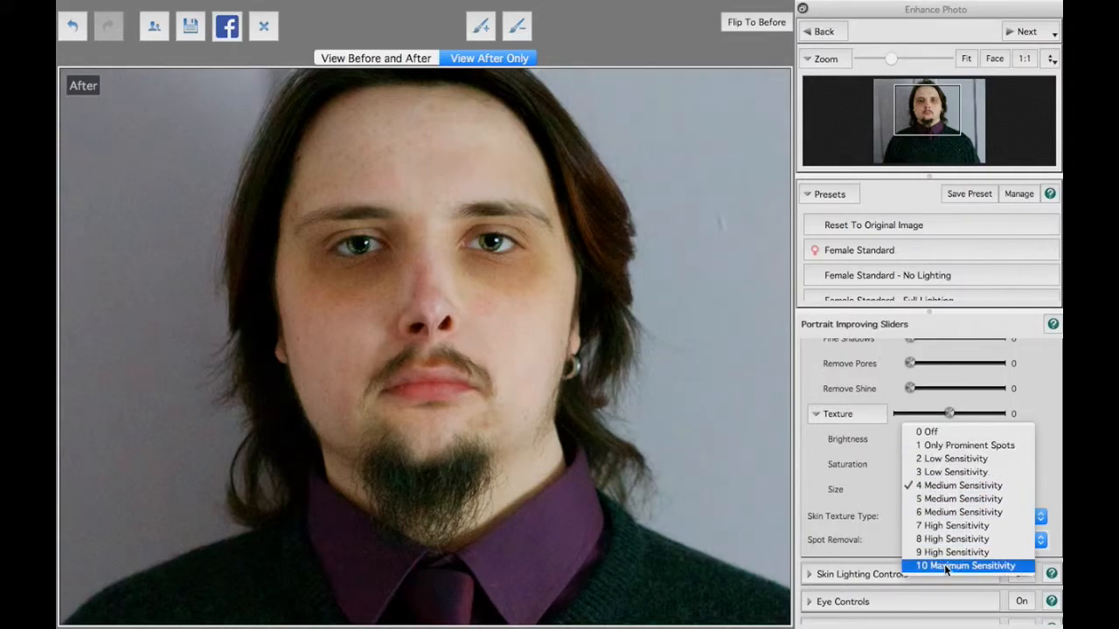
pyautogui.click(946, 446)
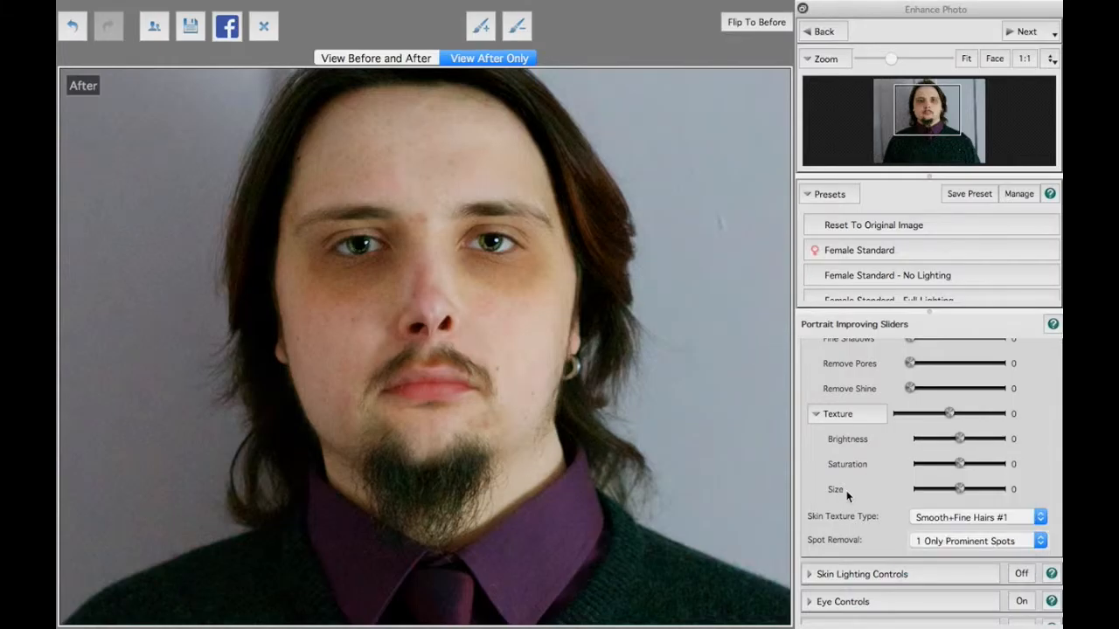
# Open the skin area for editing and go over the region between nose and mouth with the Extend brush
pyautogui.scroll(-3, 846, 491)
pyautogui.scroll(3, 846, 490)
pyautogui.scroll(6, 847, 490)
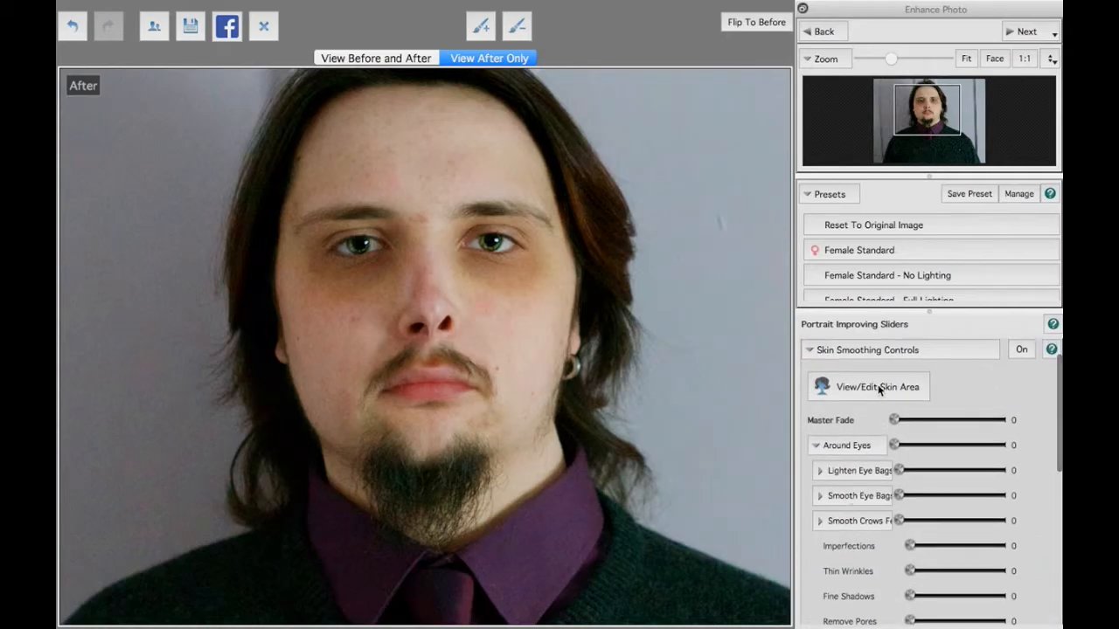
pyautogui.click(896, 394)
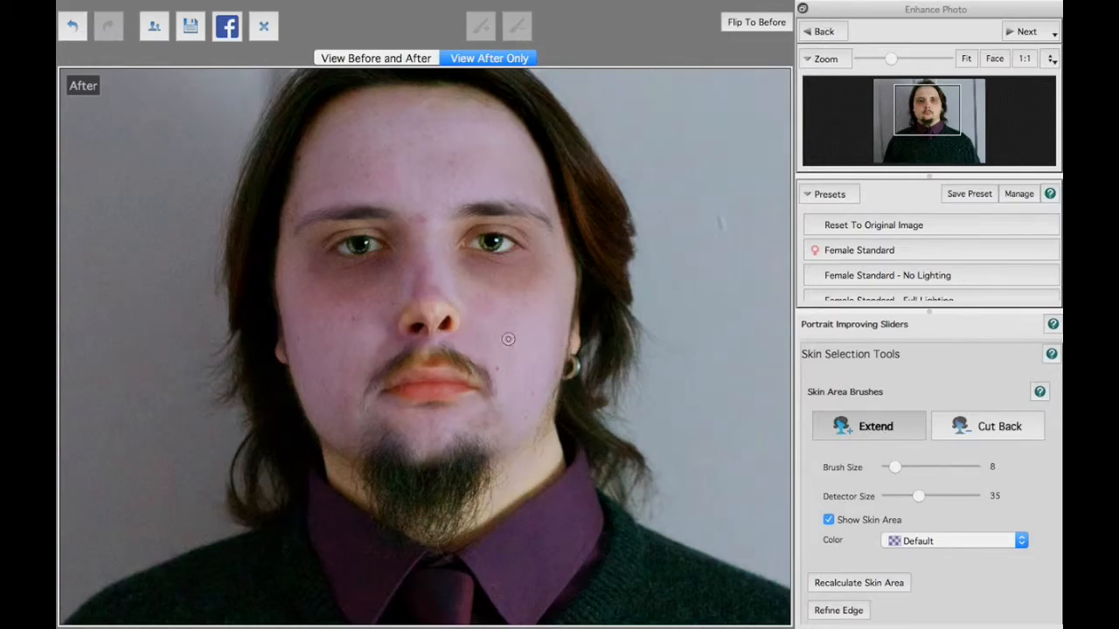
pyautogui.moveTo(426, 310)
pyautogui.mouseDown()
pyautogui.moveTo(455, 308)
pyautogui.moveTo(408, 311)
pyautogui.moveTo(401, 327)
pyautogui.moveTo(427, 305)
pyautogui.moveTo(413, 310)
pyautogui.moveTo(460, 310)
pyautogui.moveTo(467, 371)
pyautogui.moveTo(428, 352)
pyautogui.moveTo(413, 364)
pyautogui.moveTo(433, 364)
pyautogui.moveTo(429, 351)
pyautogui.moveTo(404, 372)
pyautogui.moveTo(430, 362)
pyautogui.moveTo(481, 381)
pyautogui.mouseUp()
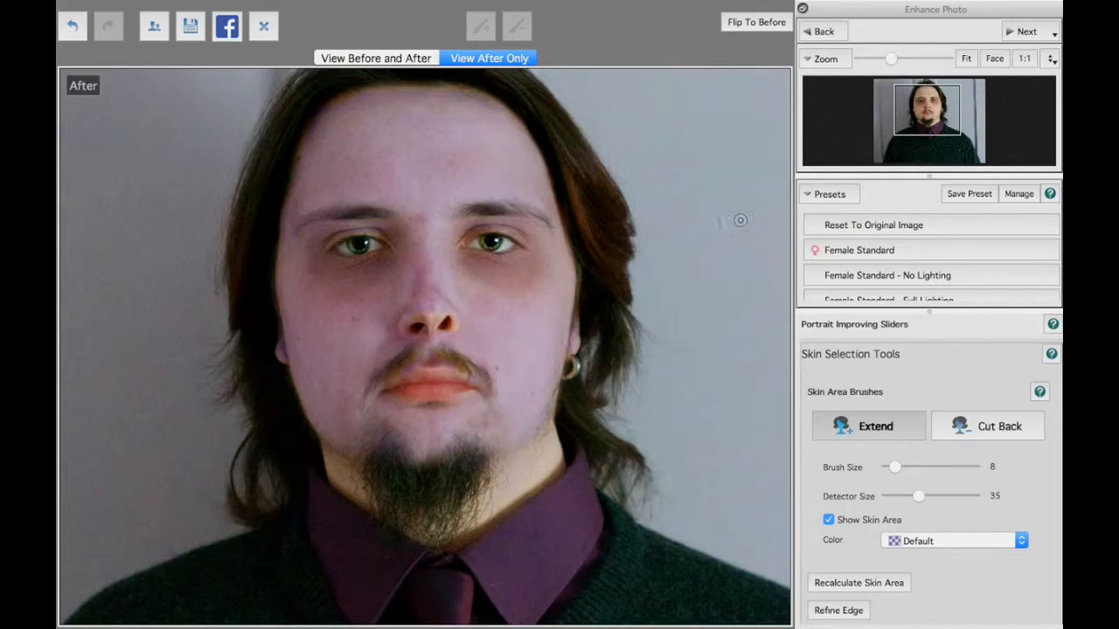
# Try the Cut Back brush before returning to Extend, and toggle Show Skin Area off and back on
pyautogui.click(971, 427)
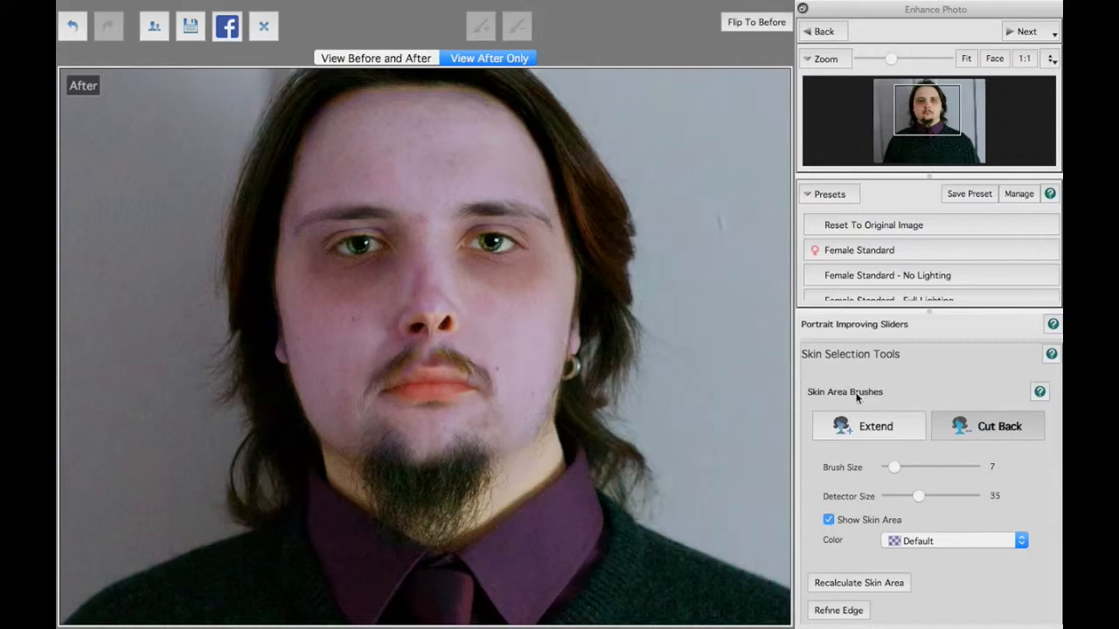
pyautogui.click(888, 437)
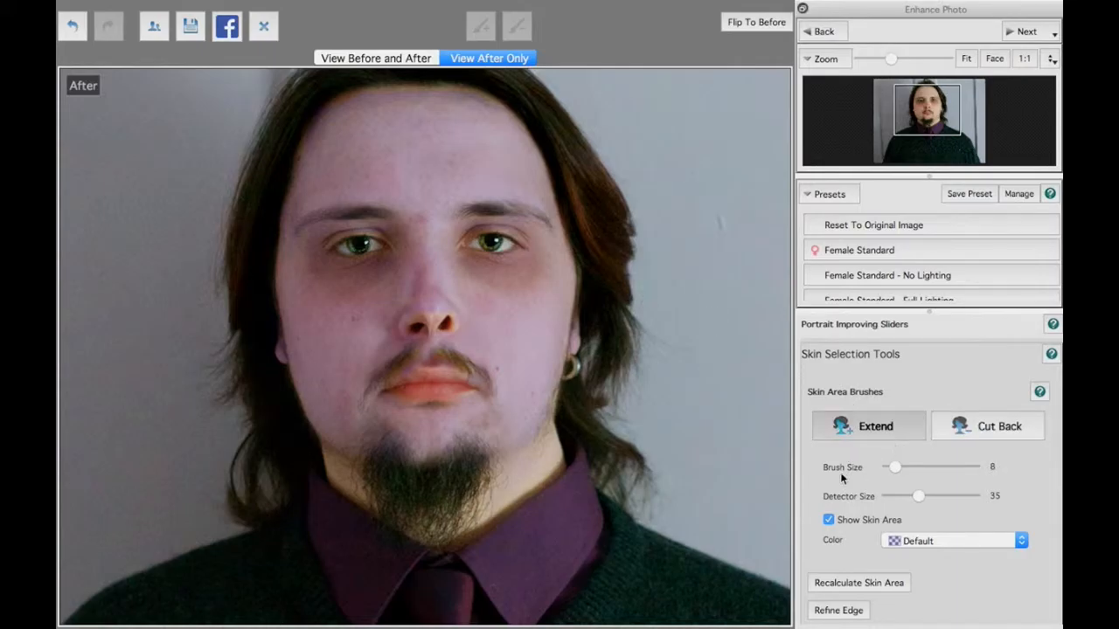
pyautogui.click(850, 521)
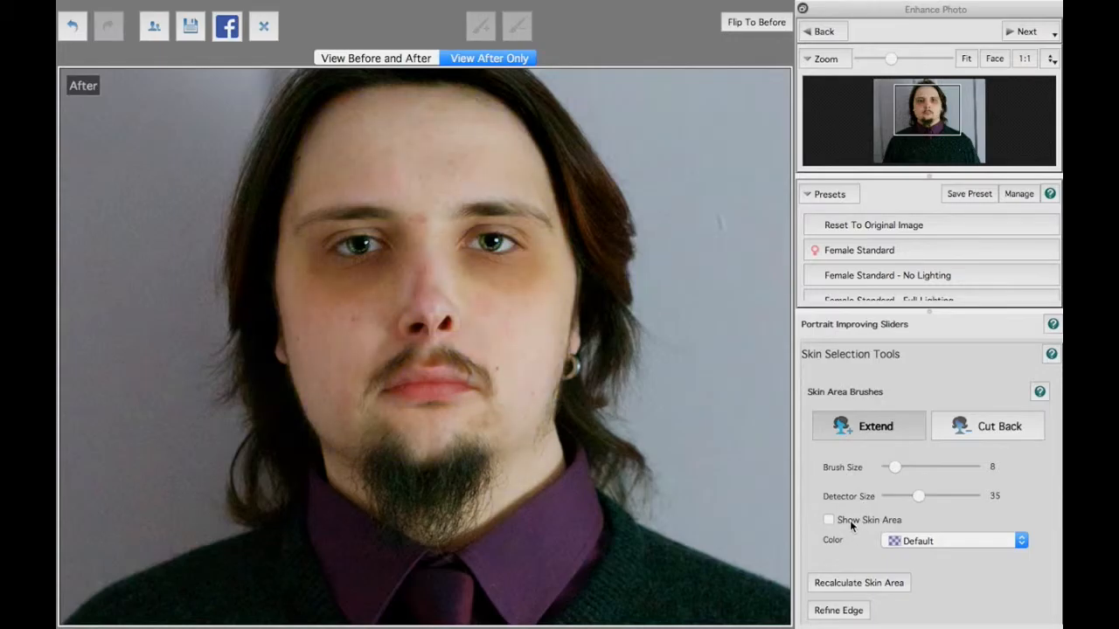
pyautogui.click(850, 520)
pyautogui.click(849, 520)
pyautogui.click(850, 520)
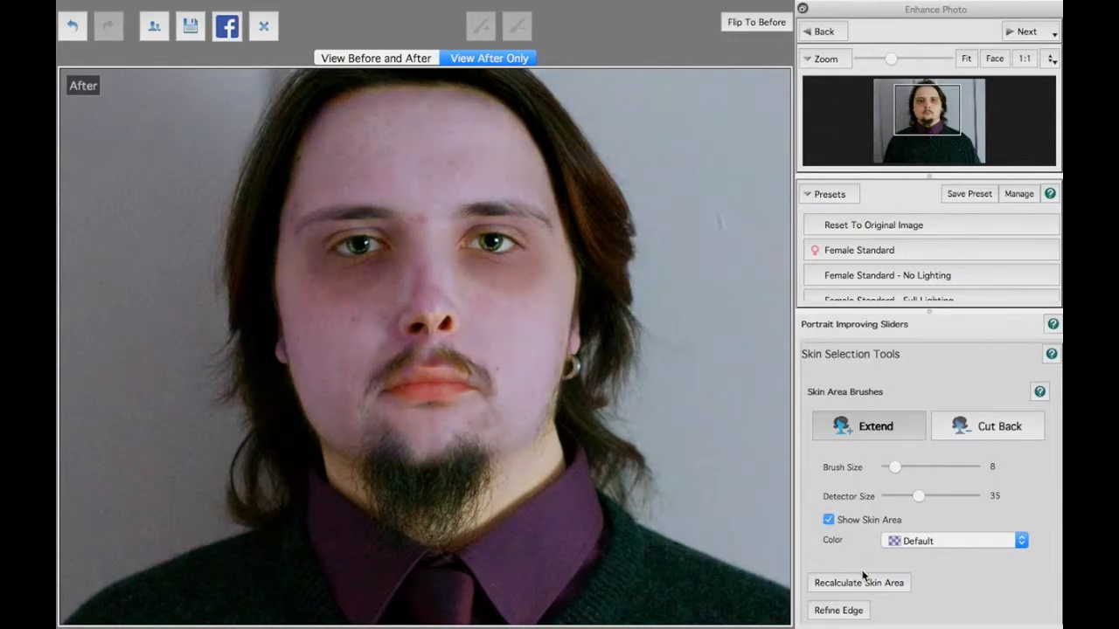
# Review the colour choices for the skin area overlay, keep Default, and accept the skin area
pyautogui.scroll(-2, 862, 570)
pyautogui.click(914, 526)
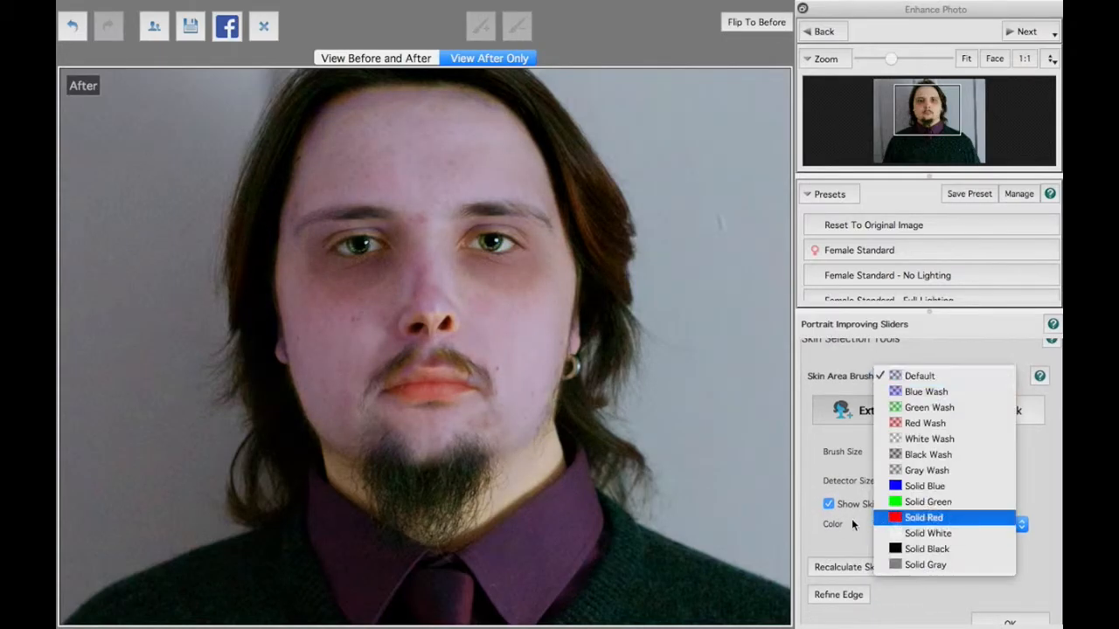
pyautogui.click(830, 526)
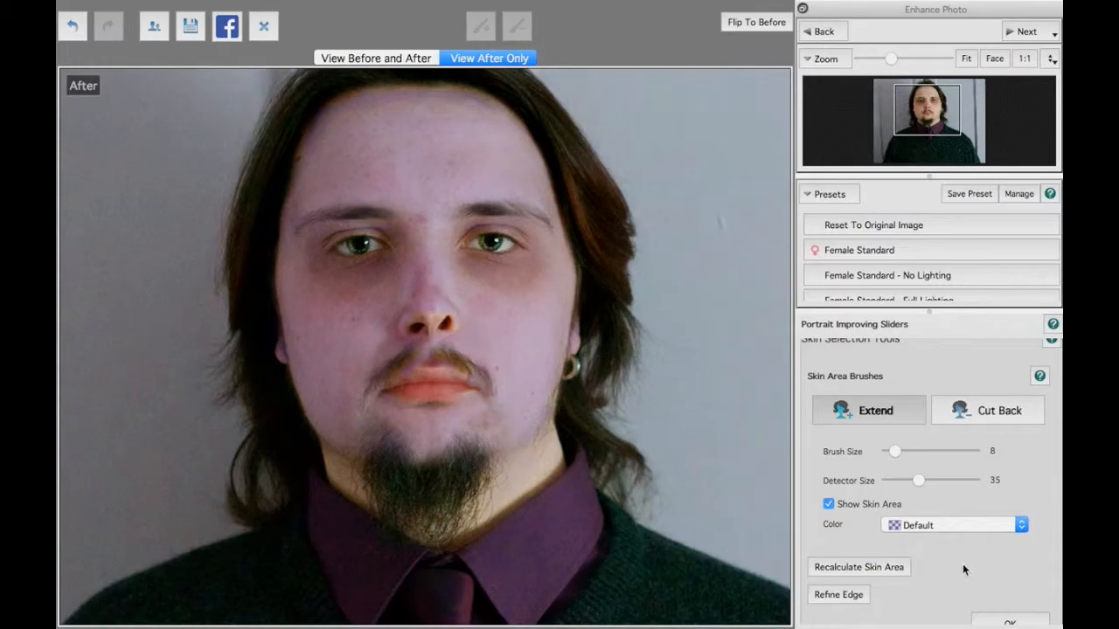
pyautogui.scroll(-2, 965, 568)
pyautogui.click(995, 604)
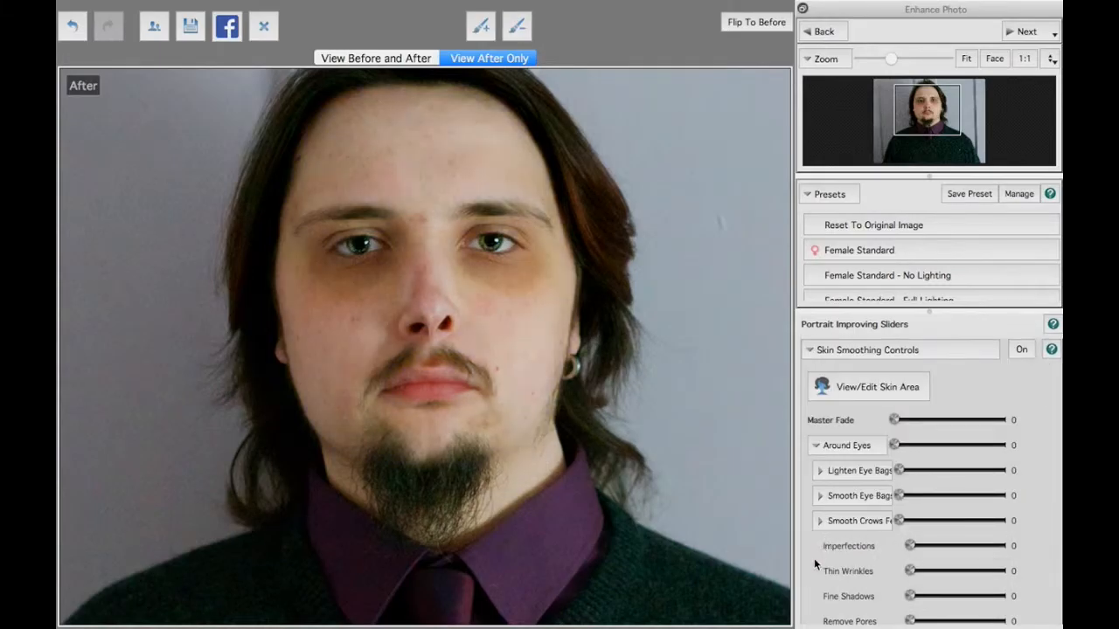
# Expand the Skin Lighting Controls and adjust the light direction on the head model, ending with a horizontally centred frontal light
pyautogui.scroll(-5, 813, 564)
pyautogui.scroll(-3, 814, 558)
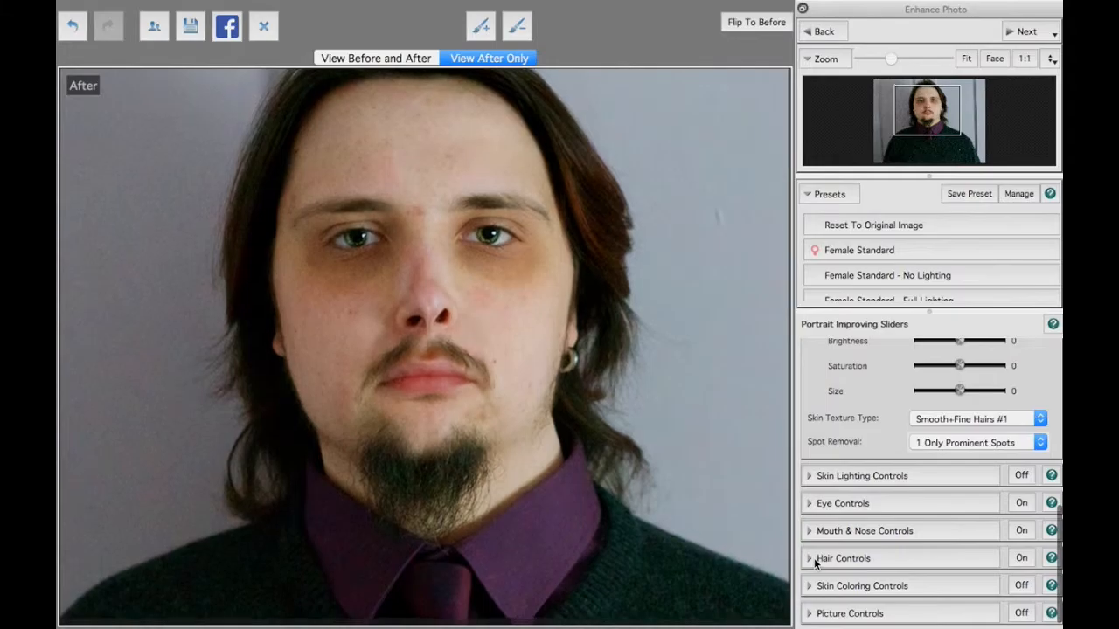
pyautogui.click(806, 476)
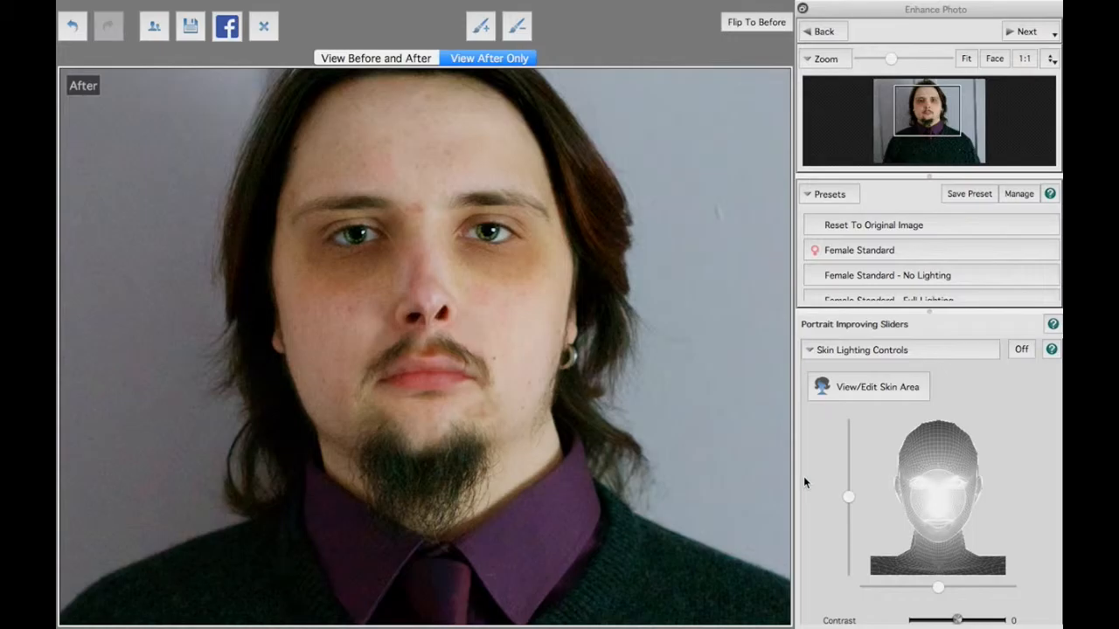
pyautogui.moveTo(930, 485); pyautogui.dragTo(869, 445)
pyautogui.moveTo(858, 428); pyautogui.dragTo(940, 482)
pyautogui.moveTo(847, 462); pyautogui.dragTo(848, 501)
pyautogui.moveTo(942, 591); pyautogui.dragTo(950, 584)
pyautogui.moveTo(954, 500); pyautogui.dragTo(939, 480)
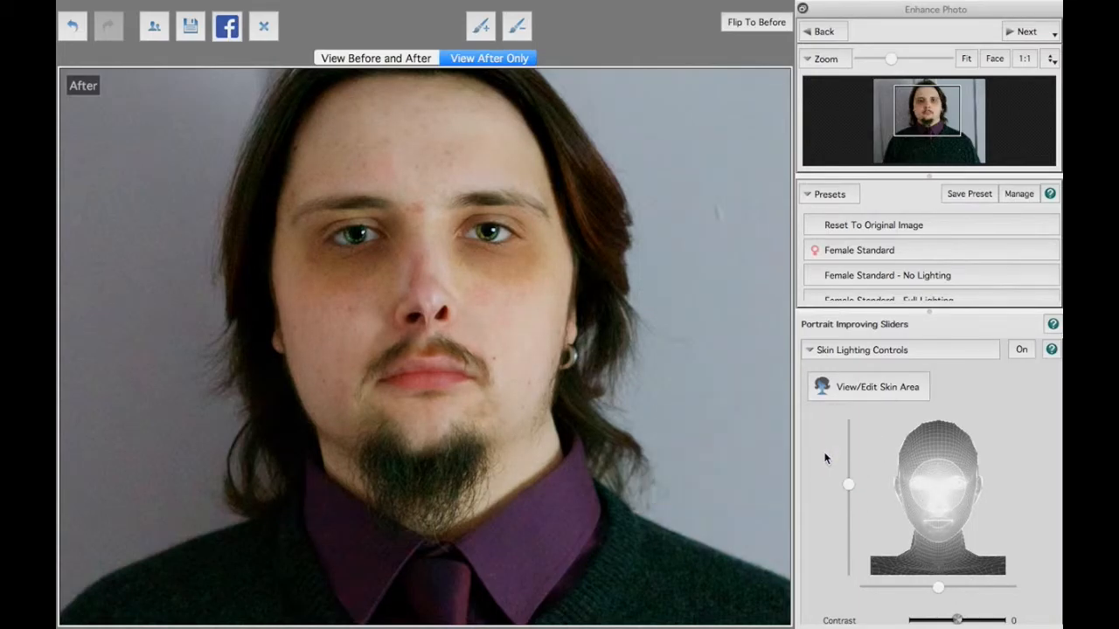
# Look over the Contrast, Modeling and Fix Lighting sliders and expand Cheekbones to view its Left and Right sliders
pyautogui.scroll(-2, 827, 457)
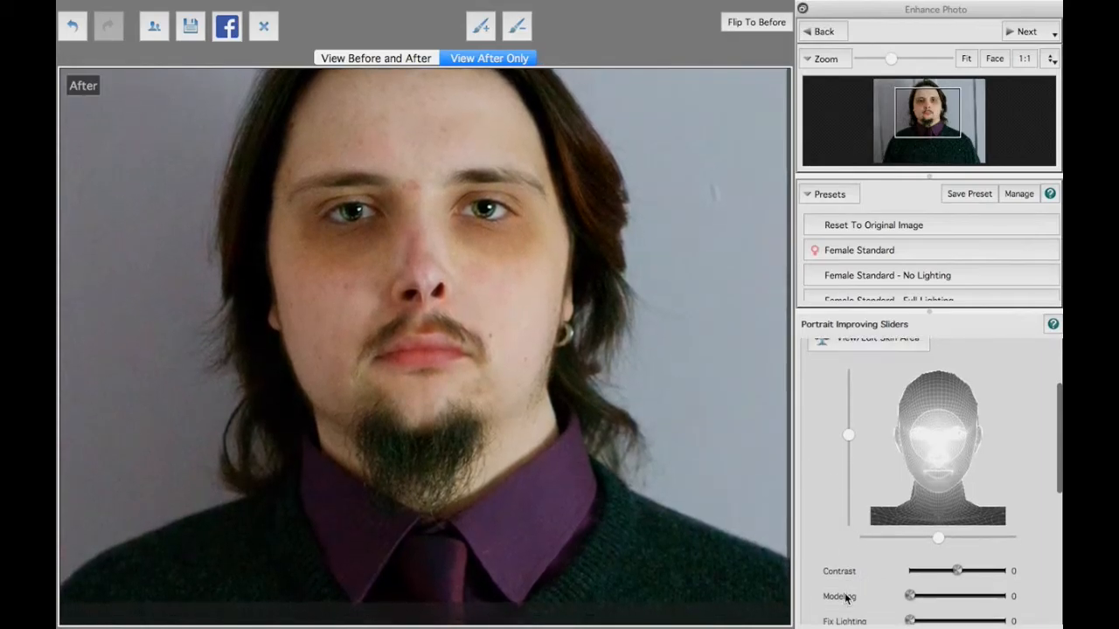
pyautogui.scroll(-2, 824, 550)
pyautogui.scroll(-1, 825, 549)
pyautogui.moveTo(910, 567)
pyautogui.mouseDown()
pyautogui.moveTo(955, 567)
pyautogui.moveTo(899, 569)
pyautogui.mouseUp()
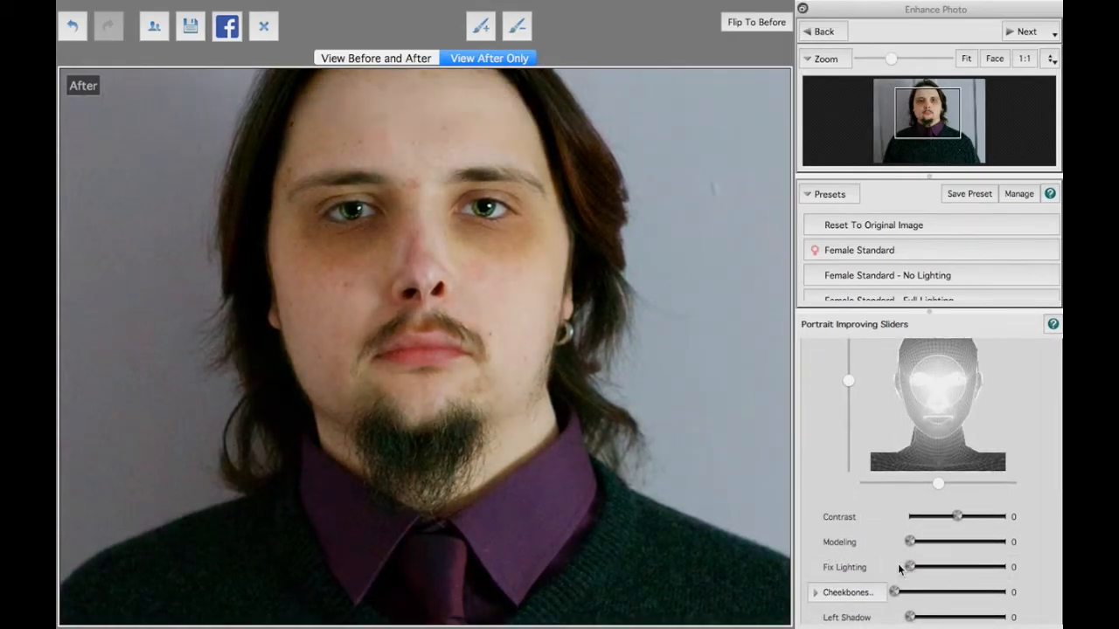
pyautogui.scroll(-3, 801, 518)
pyautogui.click(815, 562)
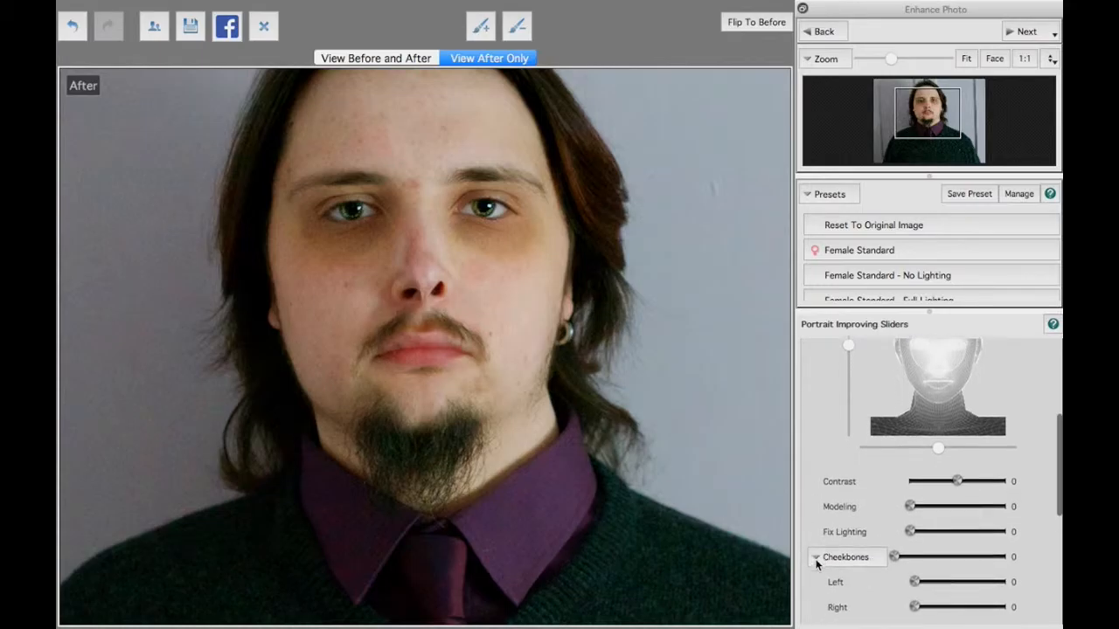
pyautogui.scroll(-3, 817, 567)
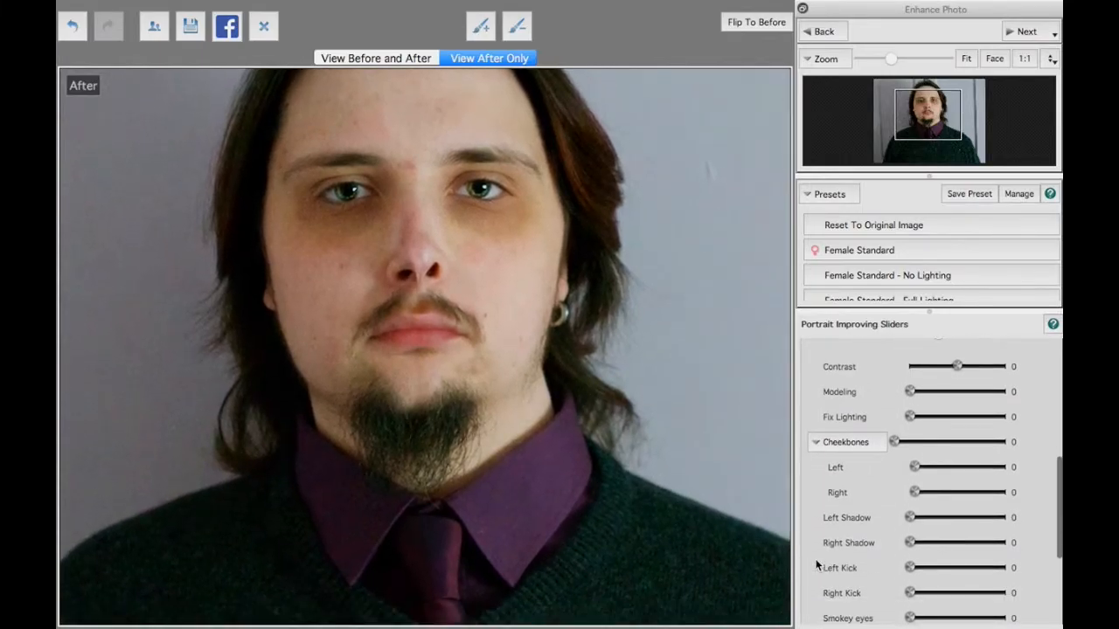
# Look over the remaining Skin Lighting sliders down to Pout, expand the Eye Controls and dismiss their tip
pyautogui.scroll(-1, 818, 566)
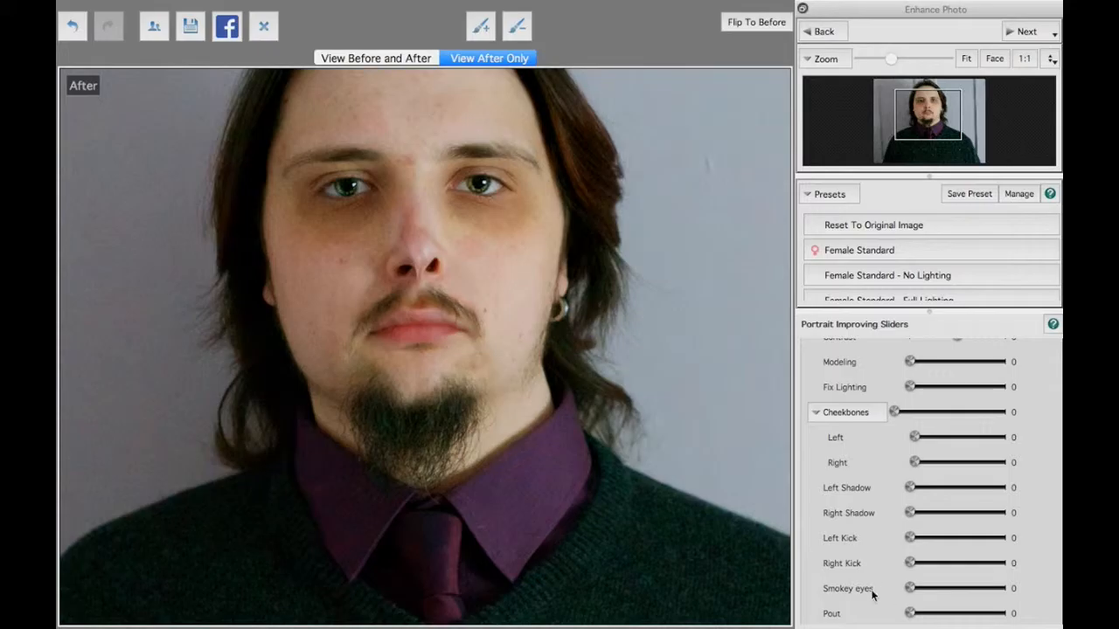
pyautogui.scroll(-1, 809, 572)
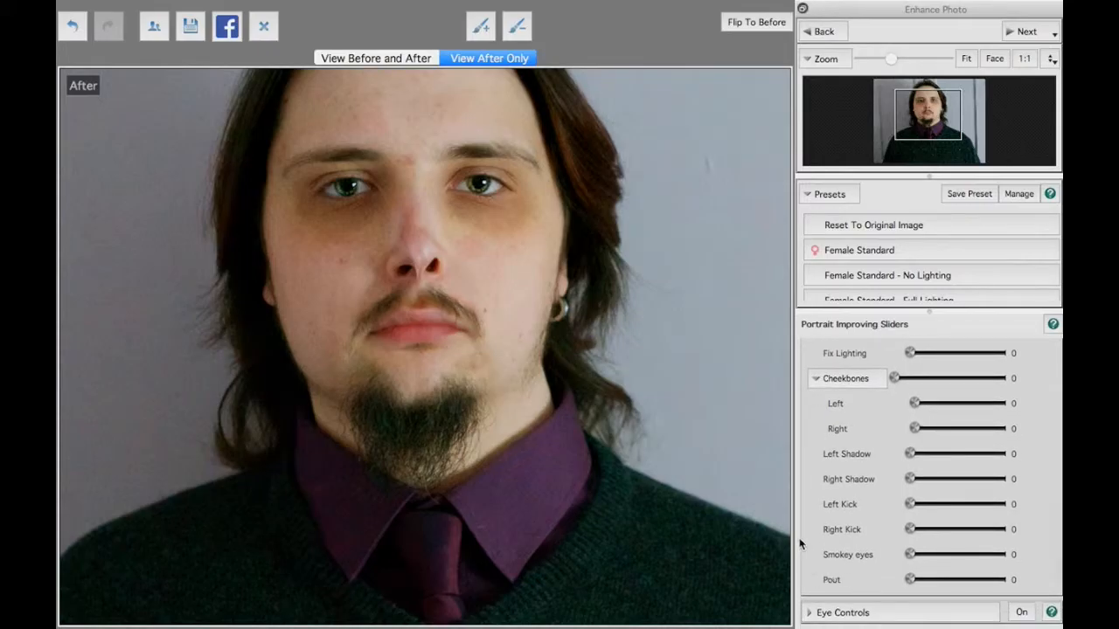
pyautogui.scroll(-1, 835, 530)
pyautogui.scroll(-3, 835, 531)
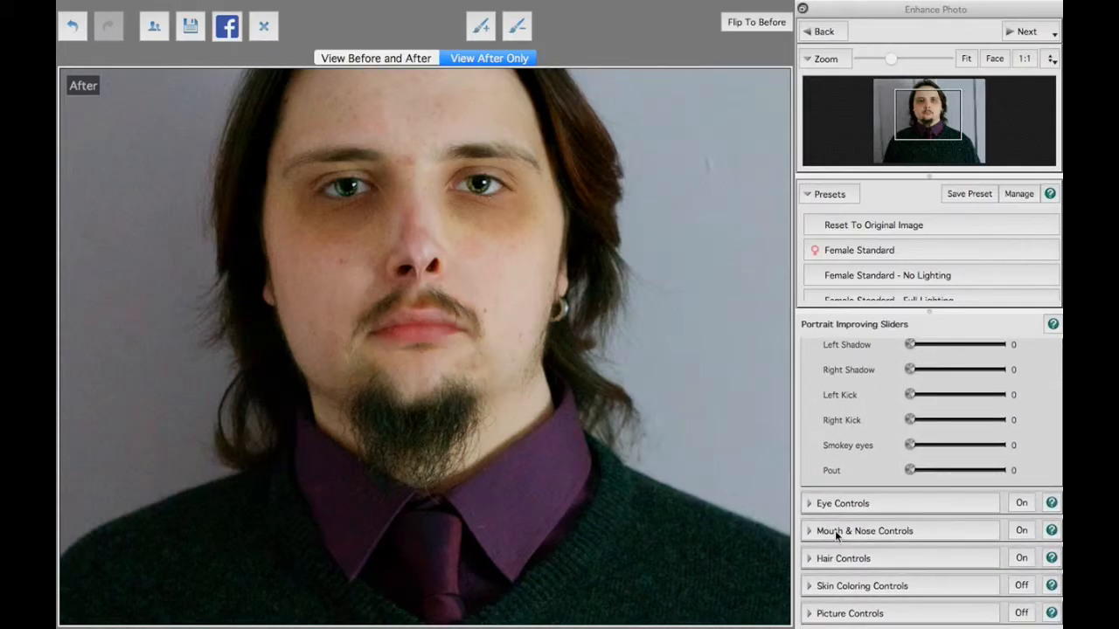
pyautogui.click(808, 505)
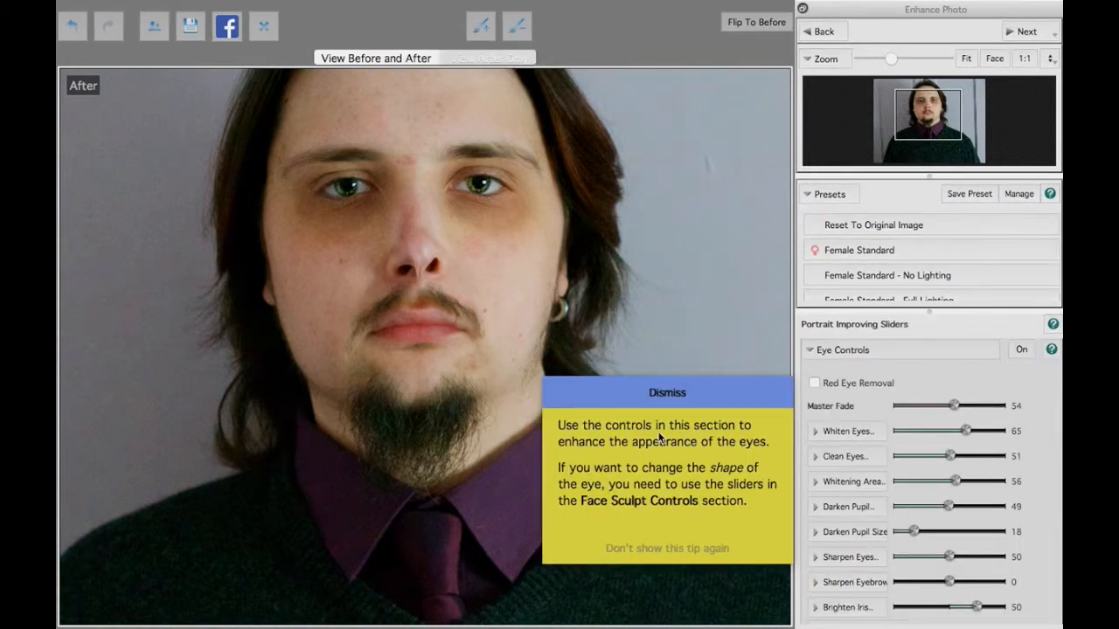
pyautogui.click(677, 398)
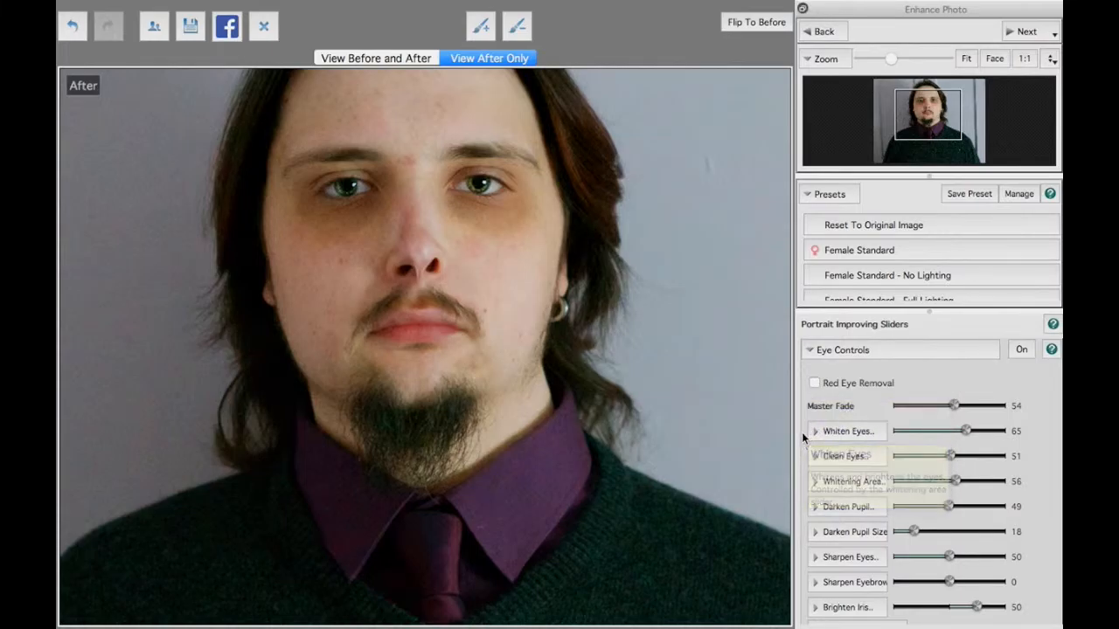
# Review the eye sliders, set Sharpen Eyes to 75, and set Brighten Iris to 36 for both eyes
pyautogui.scroll(-2, 805, 433)
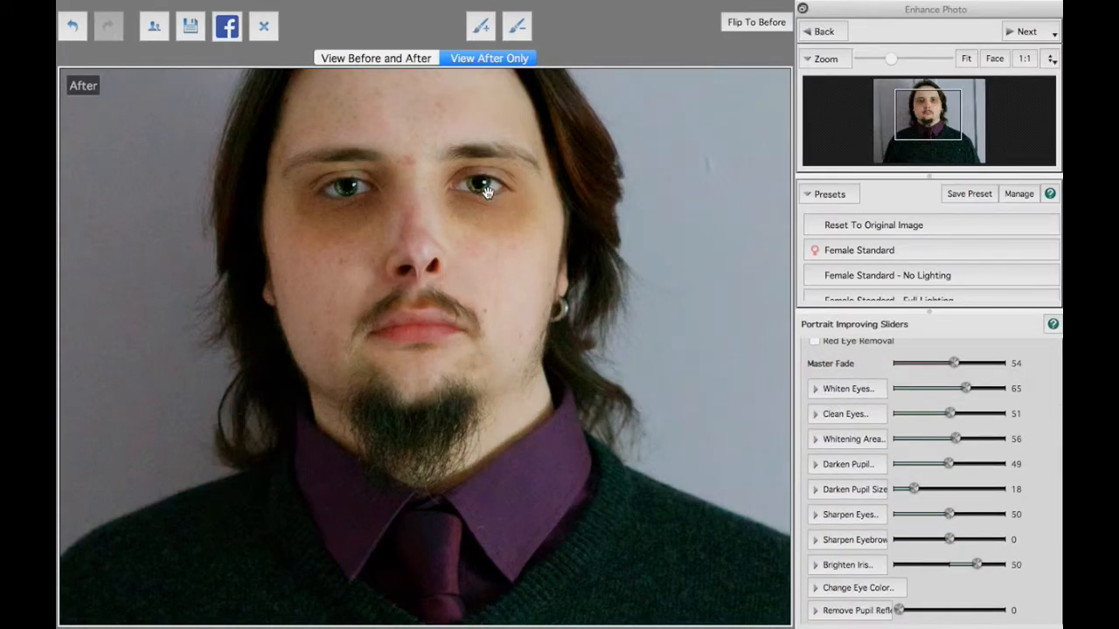
pyautogui.scroll(-1, 801, 426)
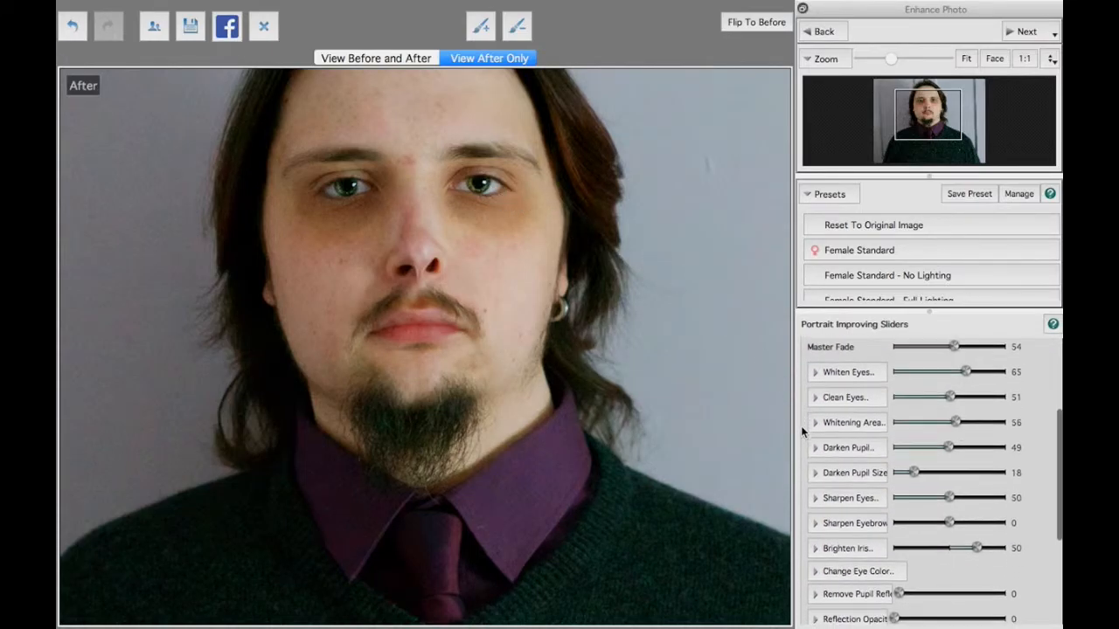
pyautogui.scroll(-1, 802, 441)
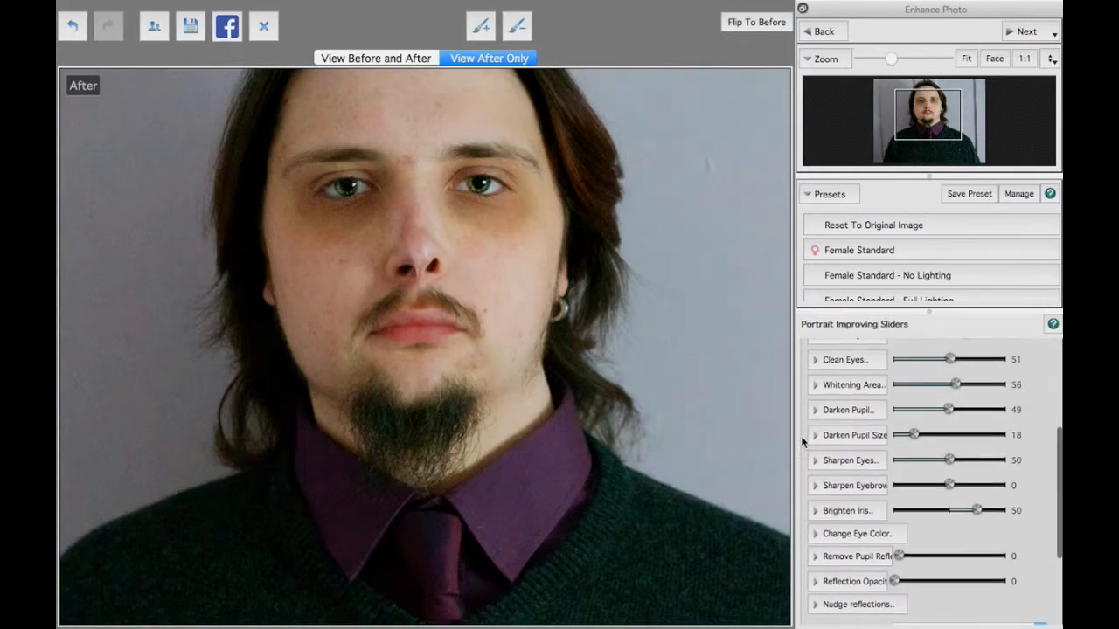
pyautogui.scroll(-1, 801, 438)
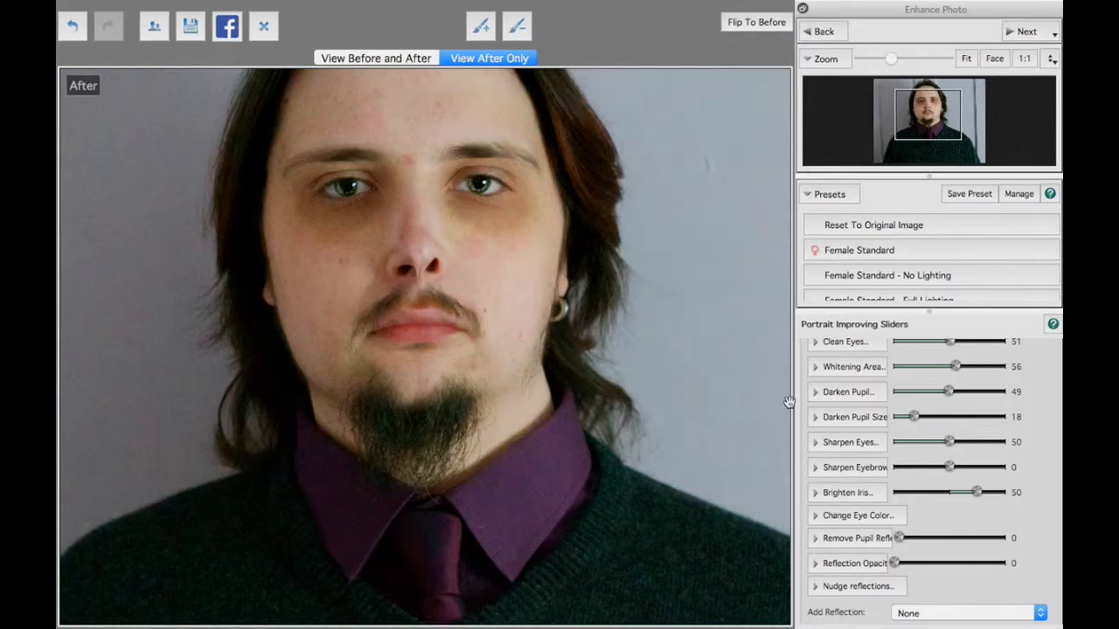
pyautogui.scroll(-1, 805, 434)
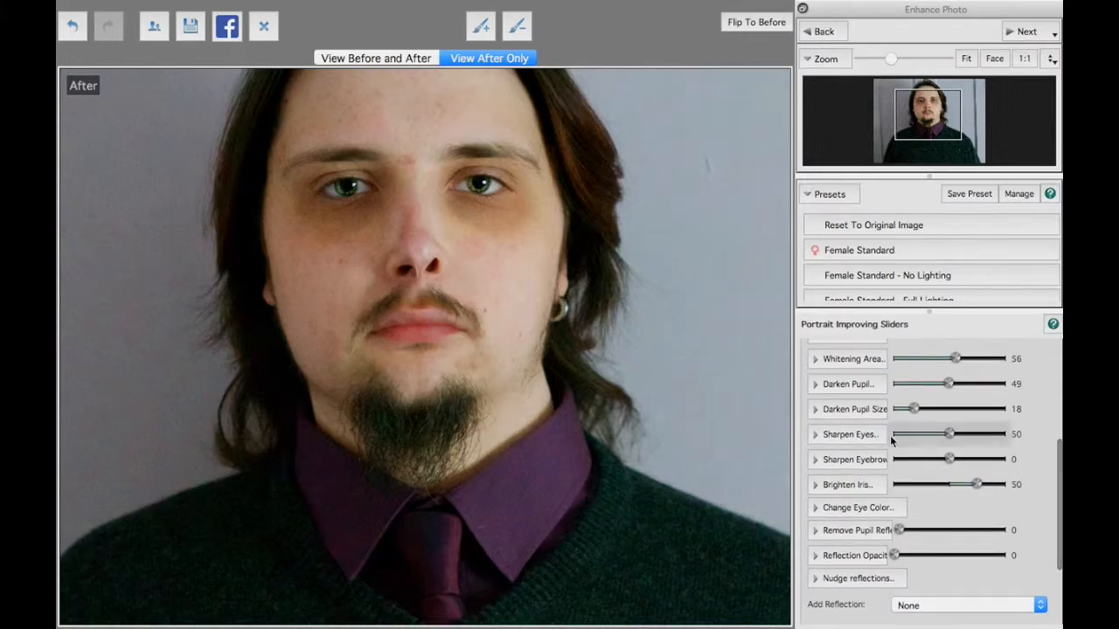
pyautogui.moveTo(949, 434); pyautogui.dragTo(977, 433)
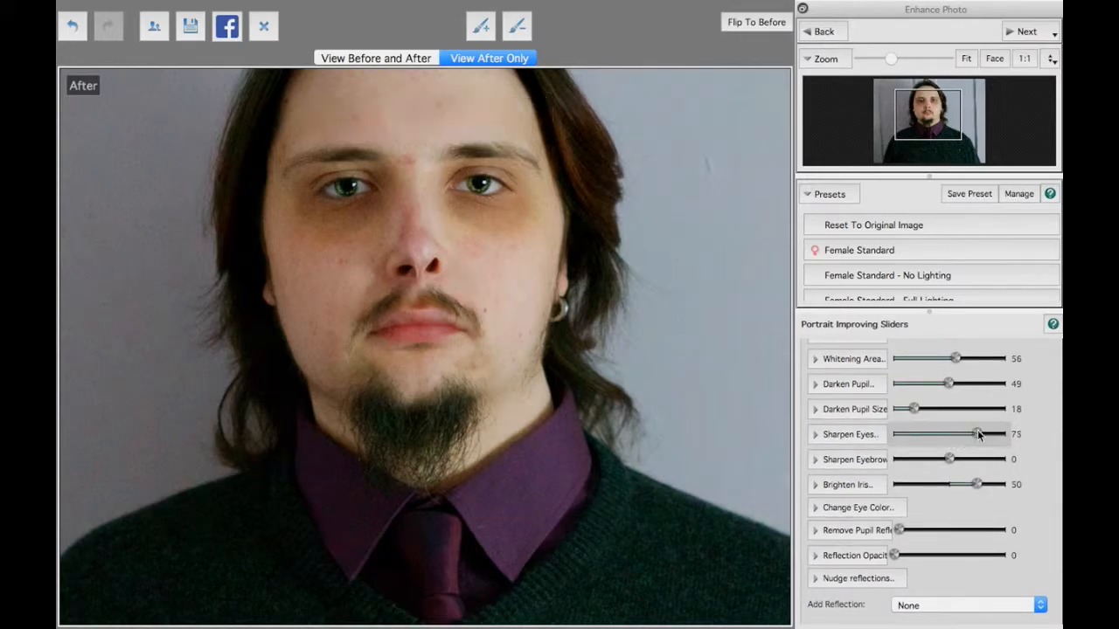
pyautogui.click(808, 485)
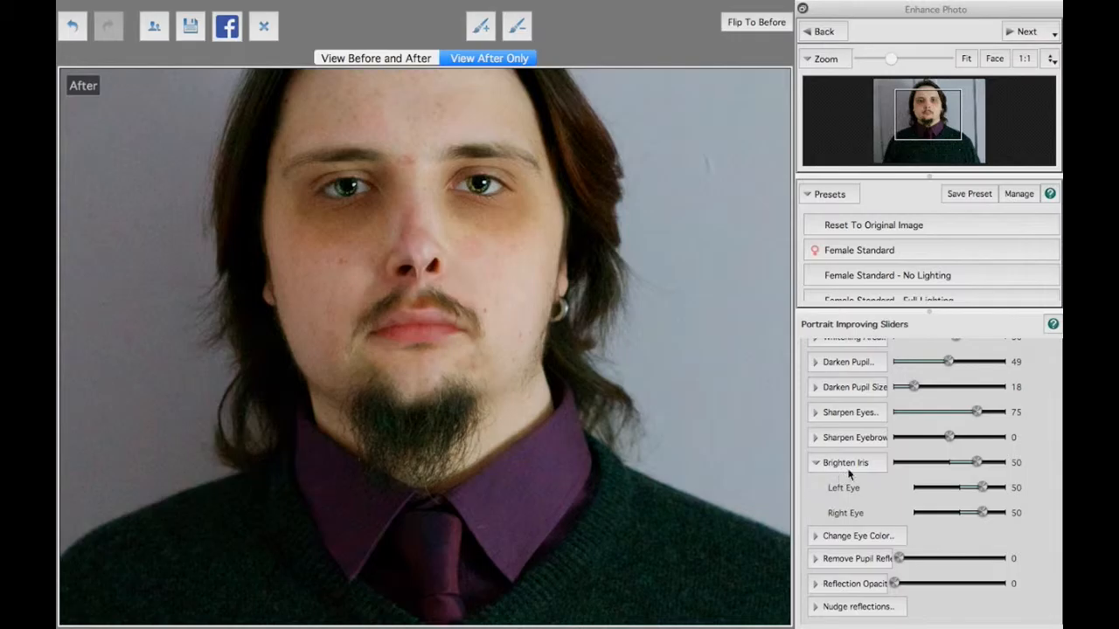
pyautogui.moveTo(977, 463)
pyautogui.mouseDown()
pyautogui.moveTo(1011, 462)
pyautogui.moveTo(869, 464)
pyautogui.moveTo(976, 457)
pyautogui.moveTo(969, 461)
pyautogui.mouseUp()
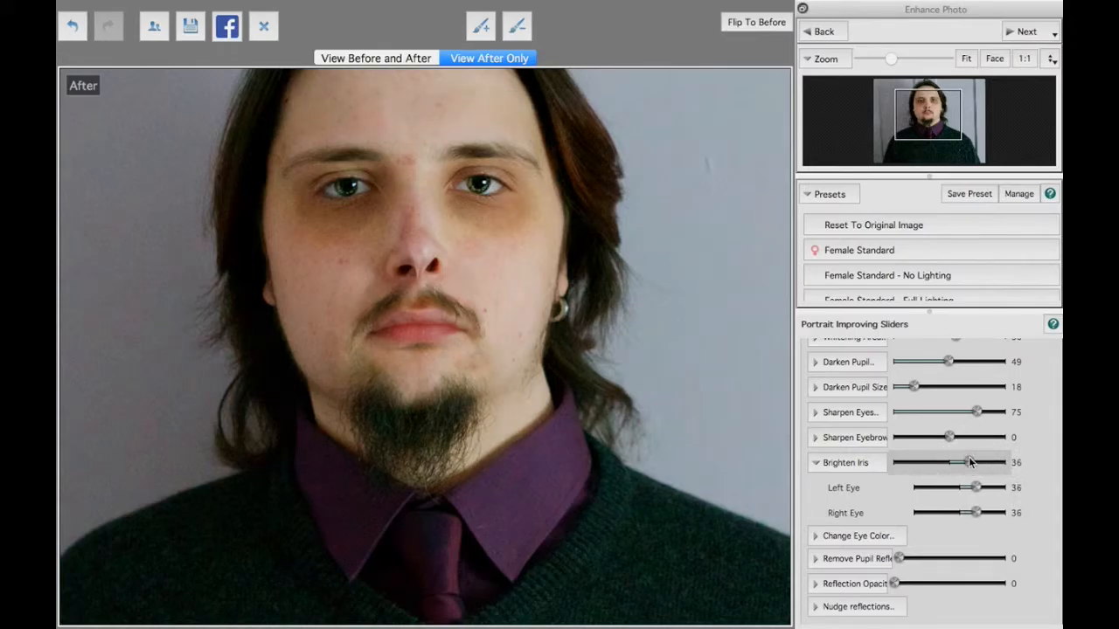
# Change the eye color with Amount of Change 65, Color 15 and Intensity 97
pyautogui.click(816, 539)
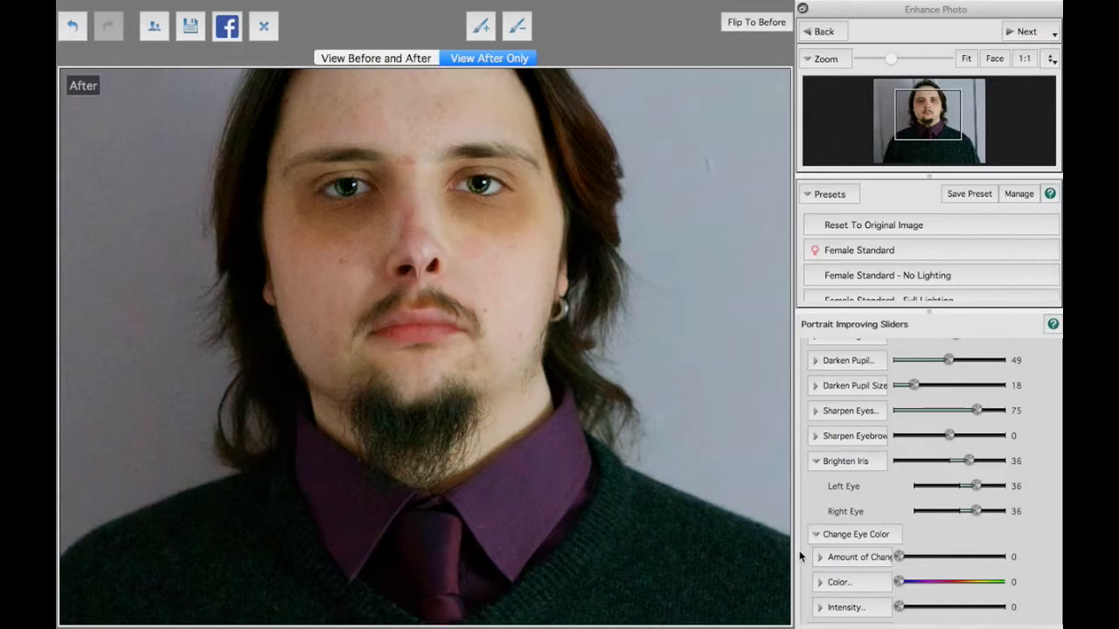
pyautogui.scroll(-3, 804, 560)
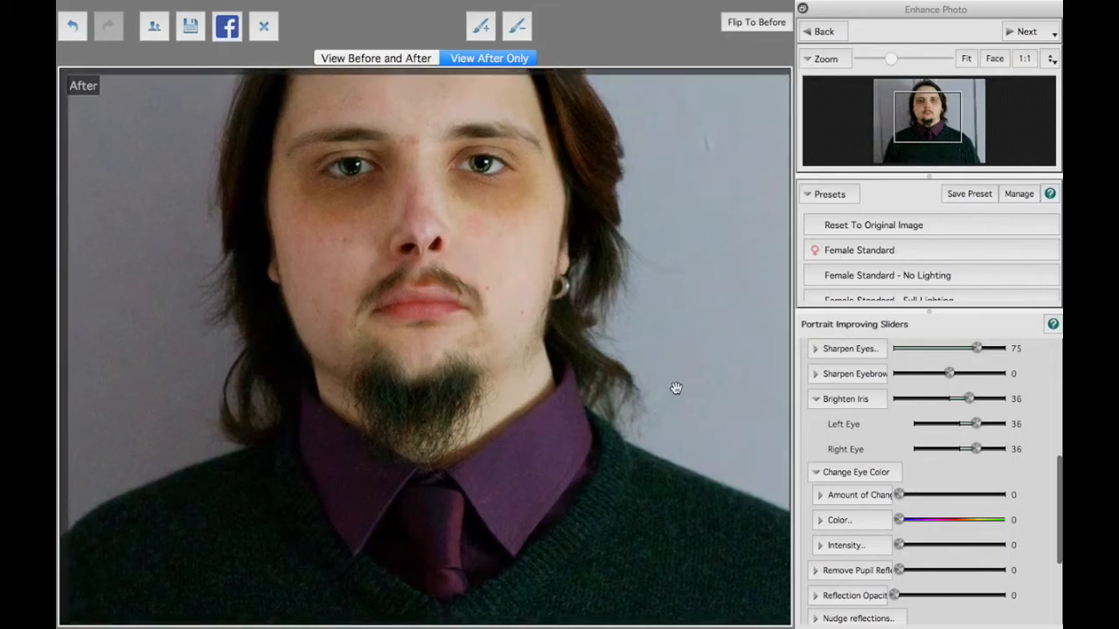
pyautogui.scroll(-1, 676, 388)
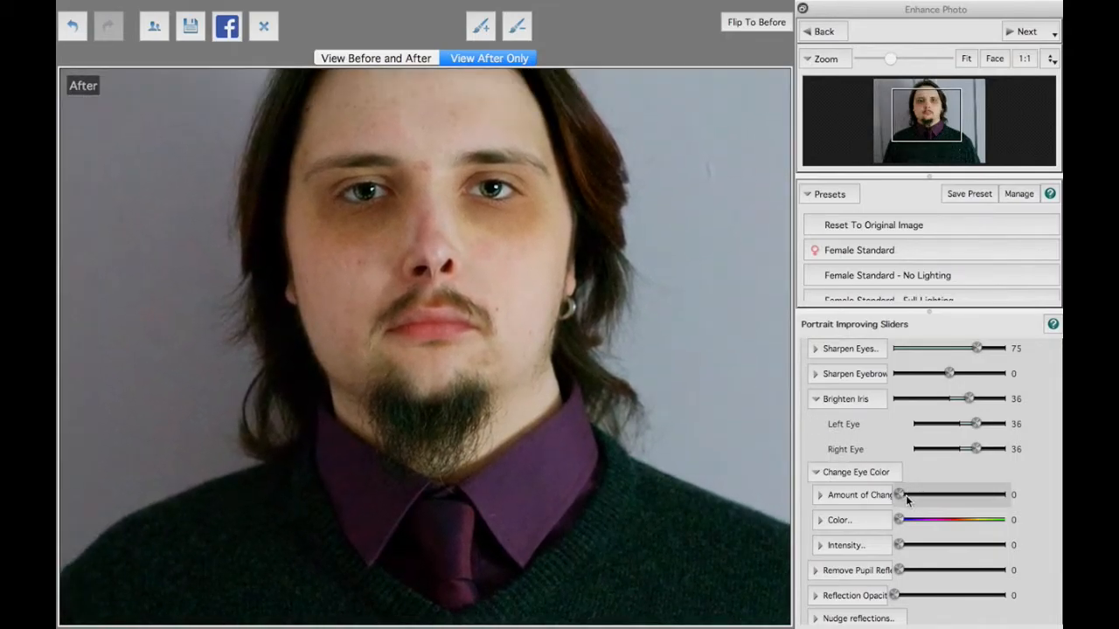
pyautogui.moveTo(901, 496); pyautogui.dragTo(968, 494)
pyautogui.moveTo(901, 518); pyautogui.dragTo(1011, 543)
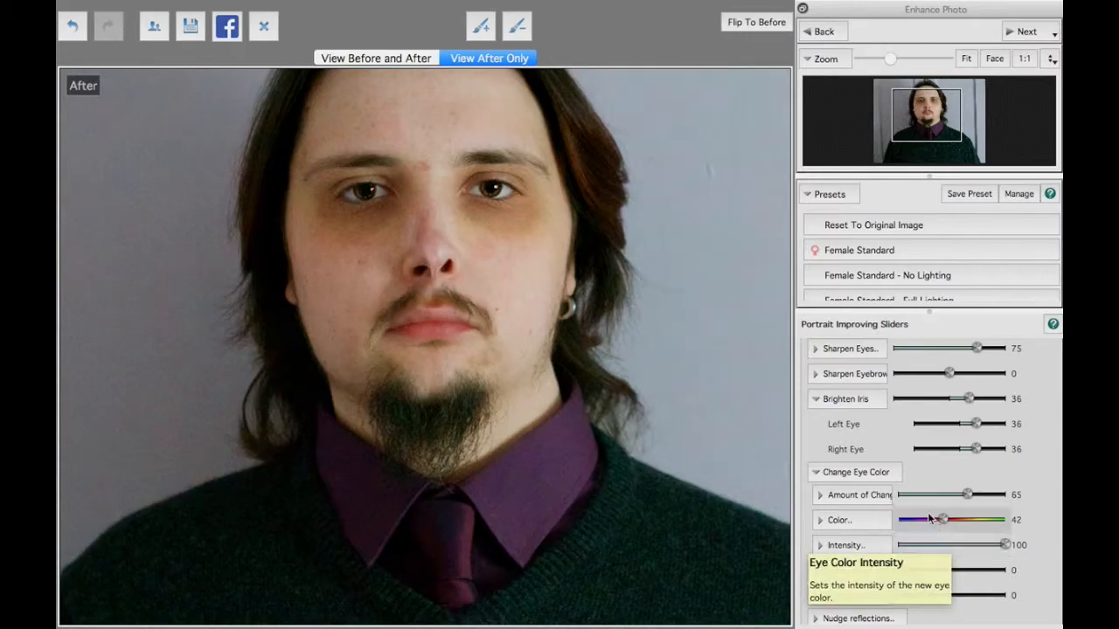
pyautogui.moveTo(943, 520); pyautogui.dragTo(915, 523)
pyautogui.moveTo(1010, 544); pyautogui.dragTo(1001, 545)
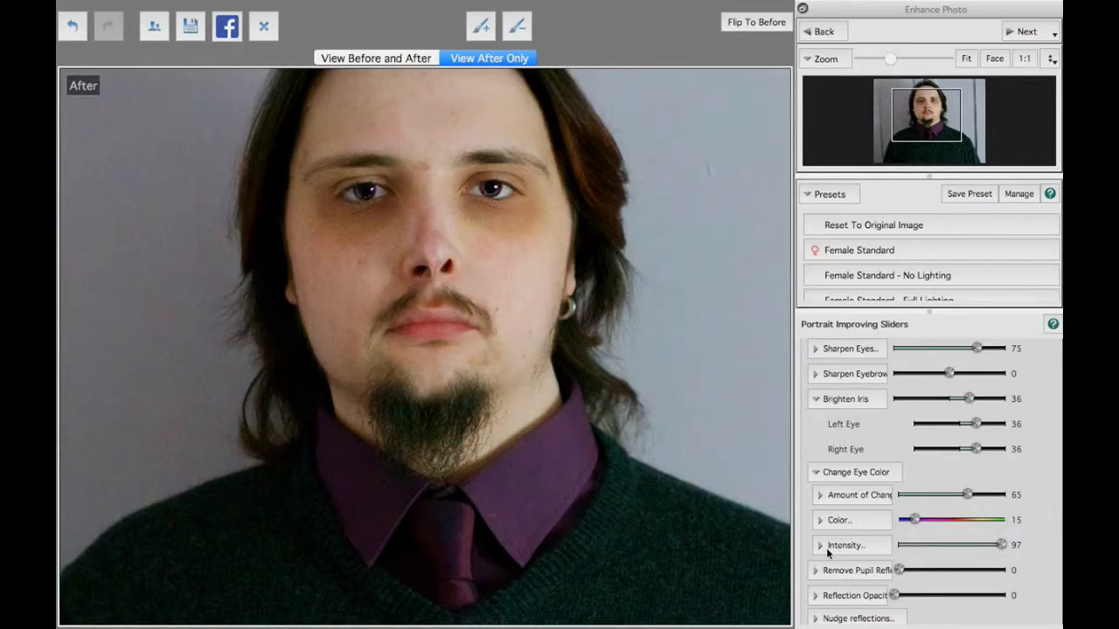
# Set Remove Pupil Reflection to 100 for both the left and right eye
pyautogui.scroll(-1, 814, 575)
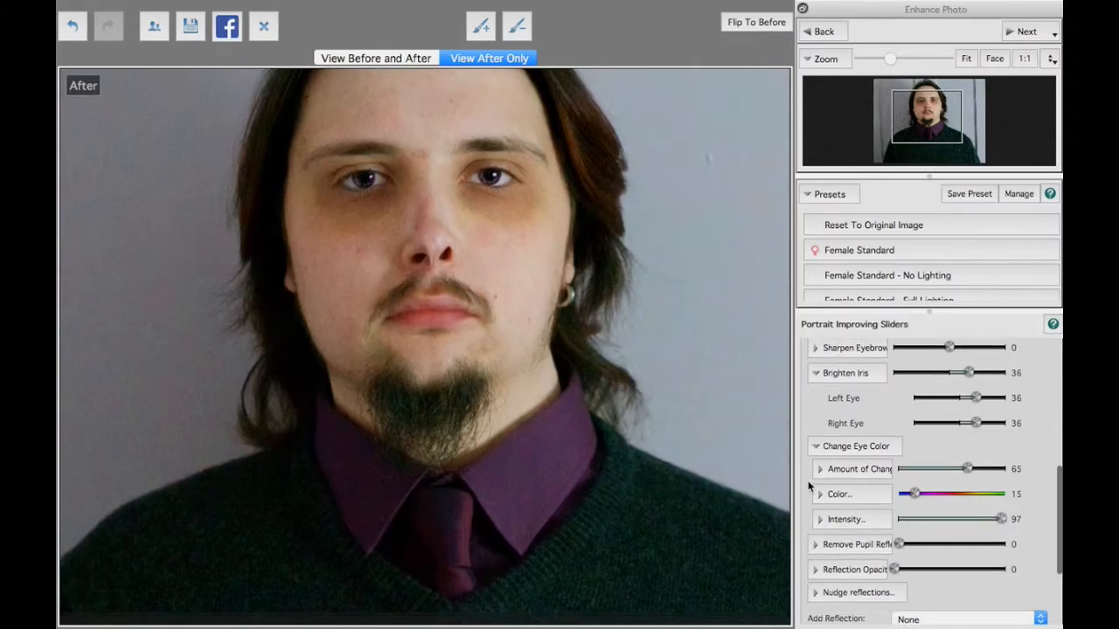
pyautogui.scroll(-1, 809, 487)
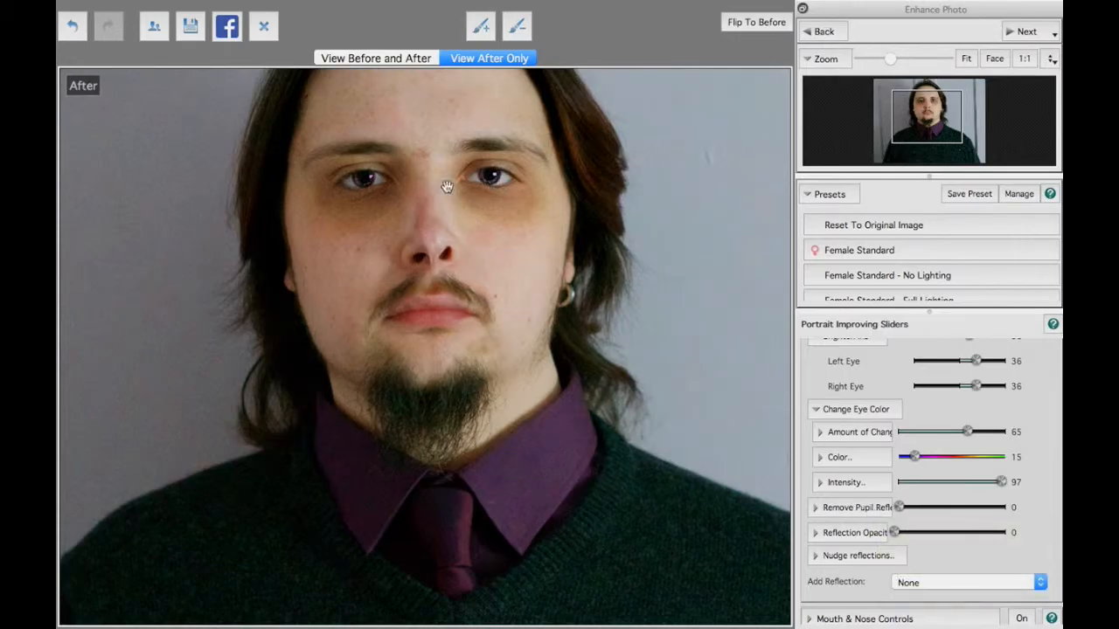
pyautogui.moveTo(897, 508)
pyautogui.mouseDown()
pyautogui.moveTo(1017, 505)
pyautogui.moveTo(848, 497)
pyautogui.moveTo(1019, 499)
pyautogui.moveTo(891, 488)
pyautogui.moveTo(1011, 497)
pyautogui.moveTo(884, 477)
pyautogui.moveTo(1044, 490)
pyautogui.moveTo(903, 502)
pyautogui.moveTo(1036, 508)
pyautogui.mouseUp()
pyautogui.click(815, 508)
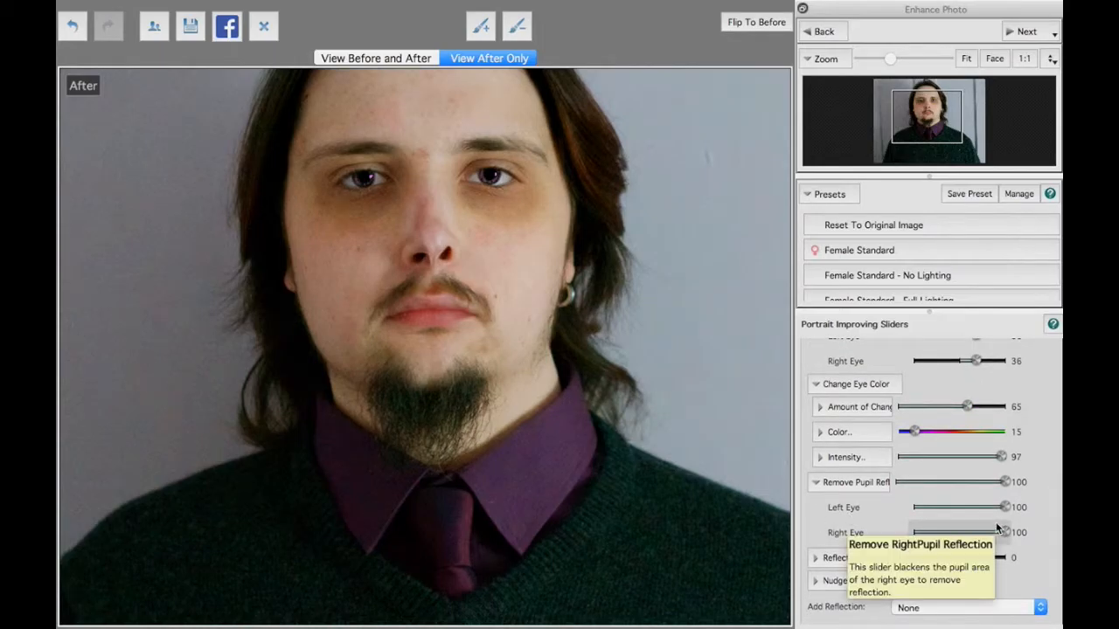
pyautogui.moveTo(1007, 535); pyautogui.dragTo(1062, 528)
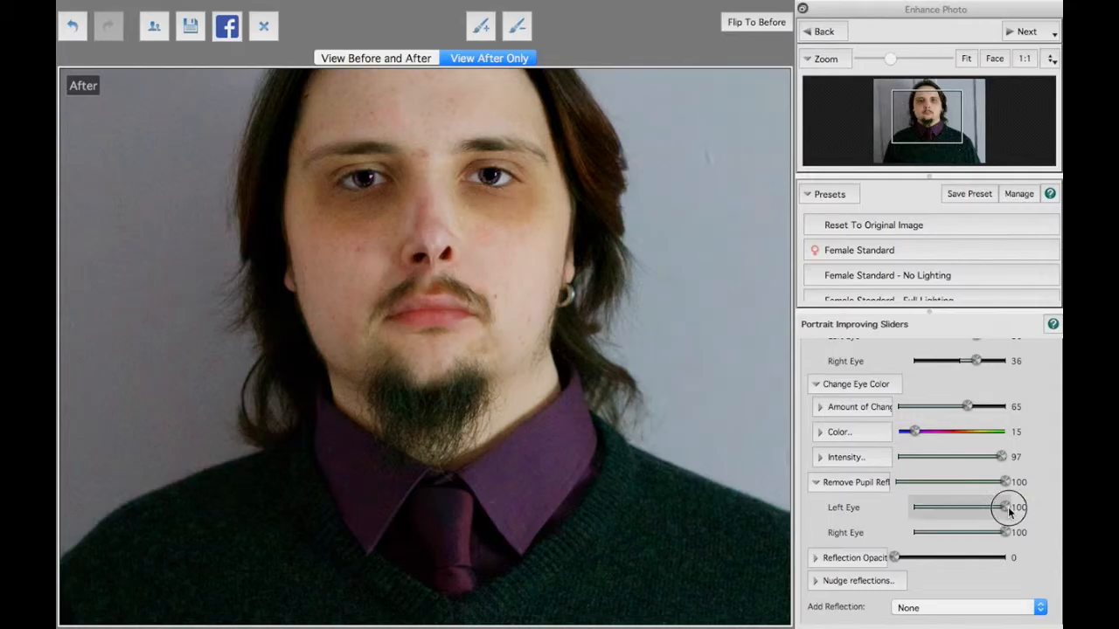
pyautogui.moveTo(1006, 508); pyautogui.dragTo(1061, 491)
# Try the Beauty Dish big, Beauty Dish big weak, Chapel Window and Sunset reflections in the eyes
pyautogui.scroll(-3, 830, 507)
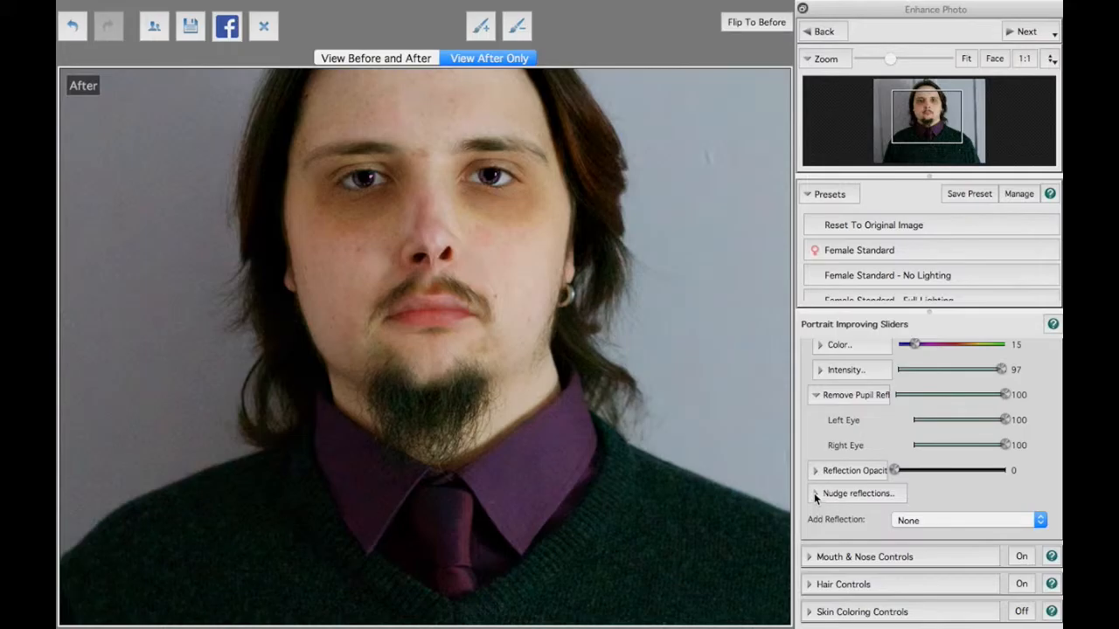
pyautogui.click(916, 522)
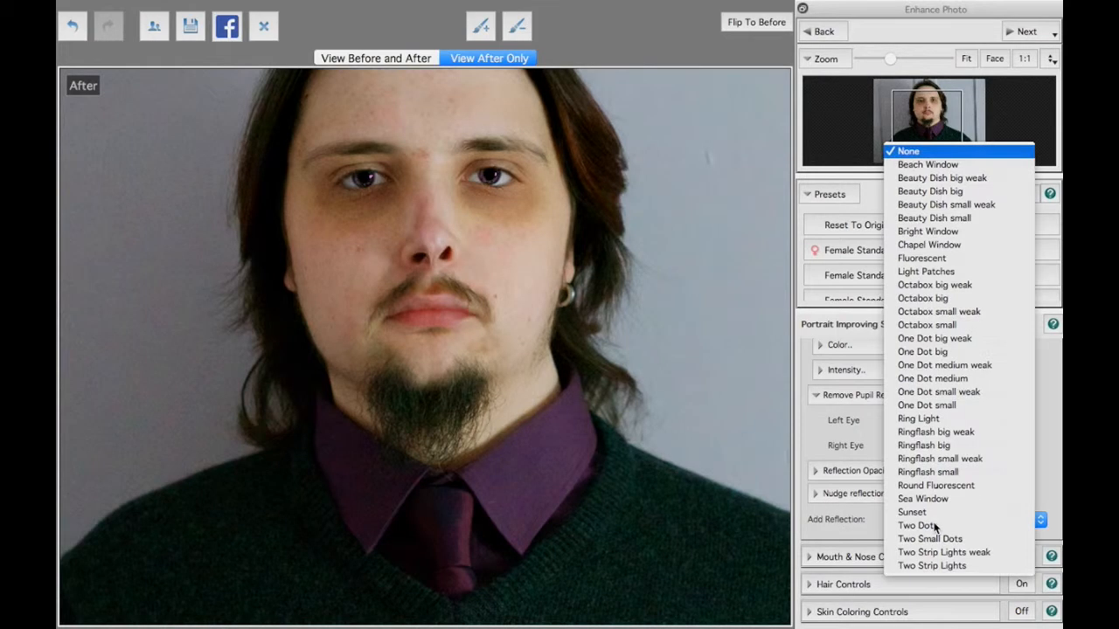
pyautogui.click(976, 192)
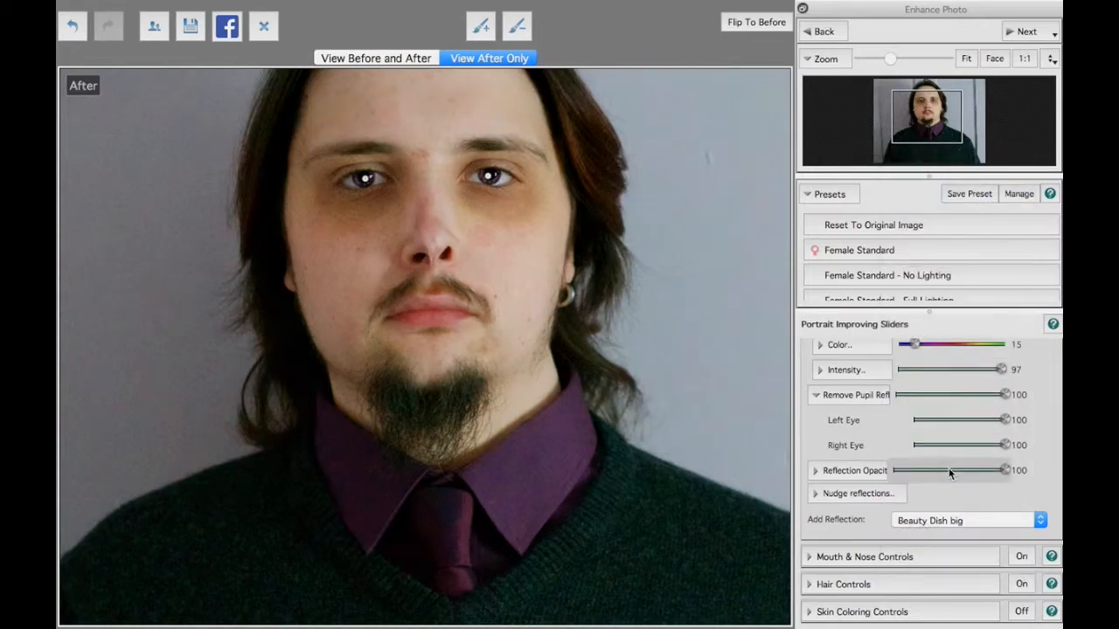
pyautogui.click(944, 523)
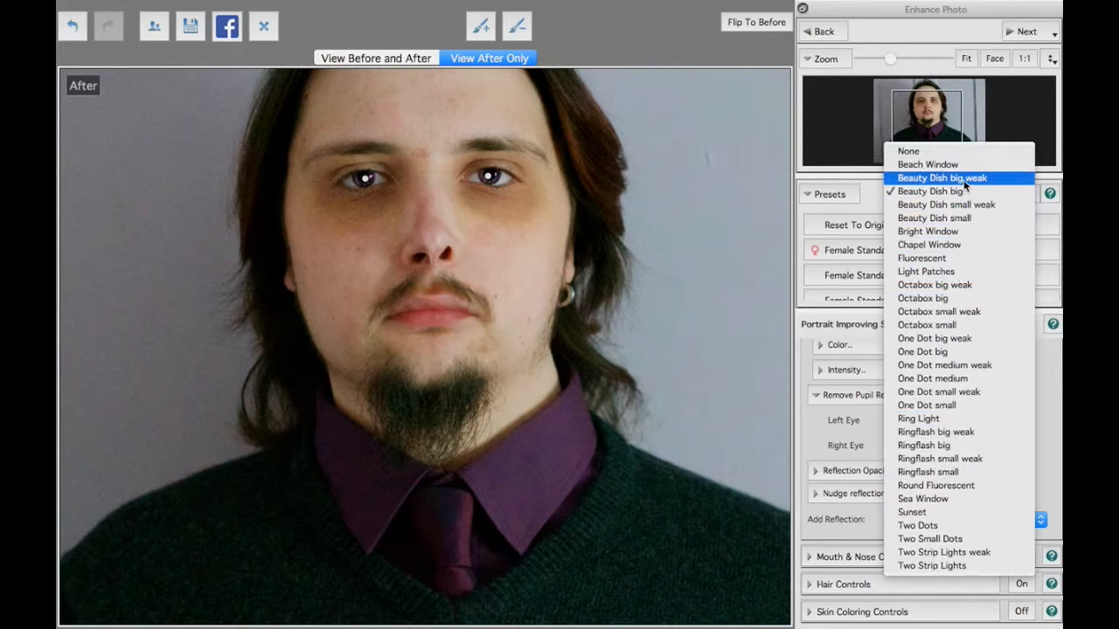
pyautogui.click(962, 179)
pyautogui.click(945, 522)
pyautogui.click(943, 245)
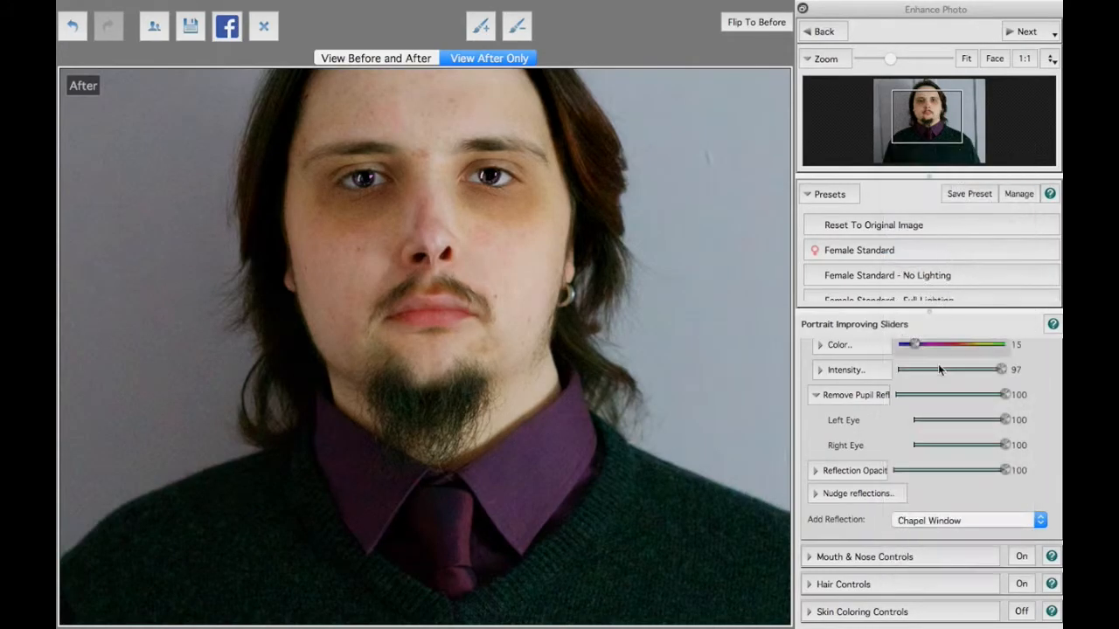
pyautogui.click(944, 517)
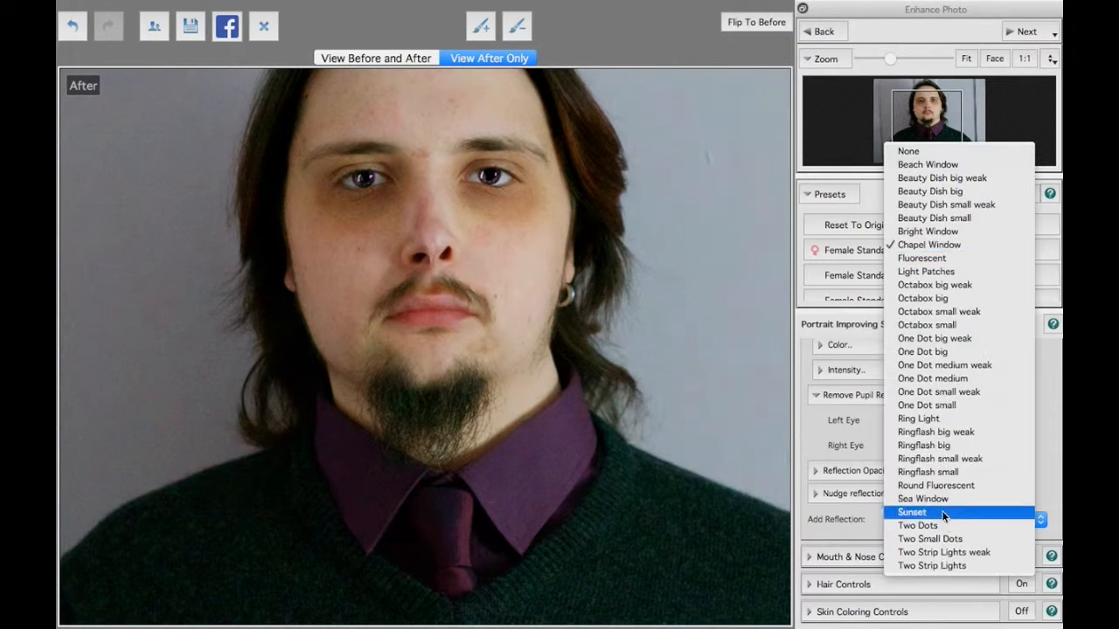
pyautogui.click(943, 514)
# Add the Two Small Dots reflection to the eyes and nudge the left eye's reflection horizontally to 16
pyautogui.click(959, 512)
pyautogui.click(959, 537)
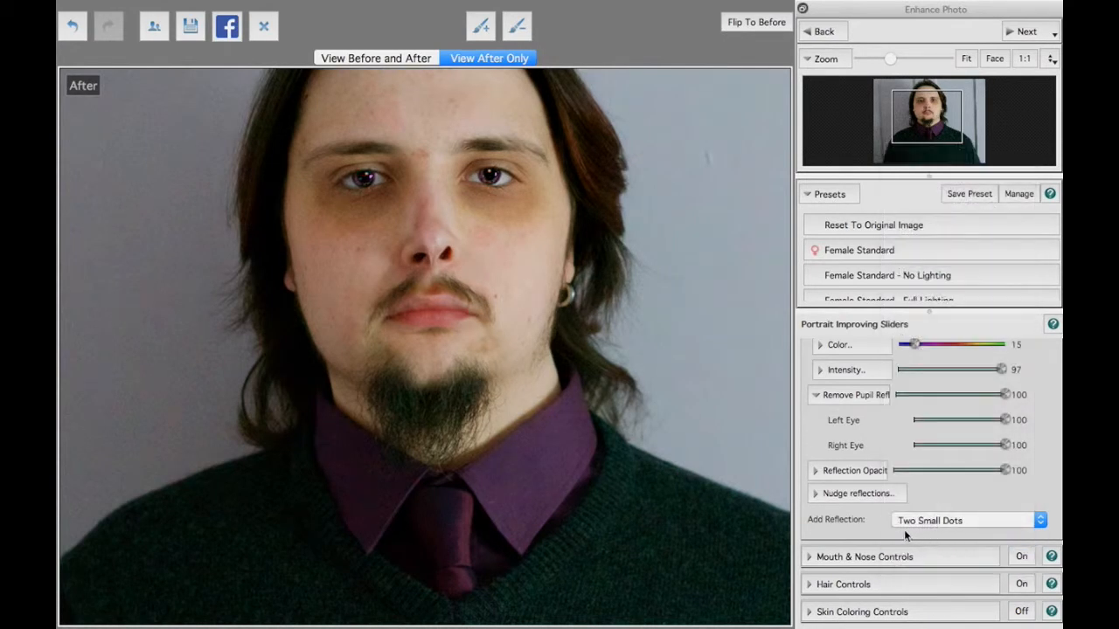
pyautogui.click(815, 494)
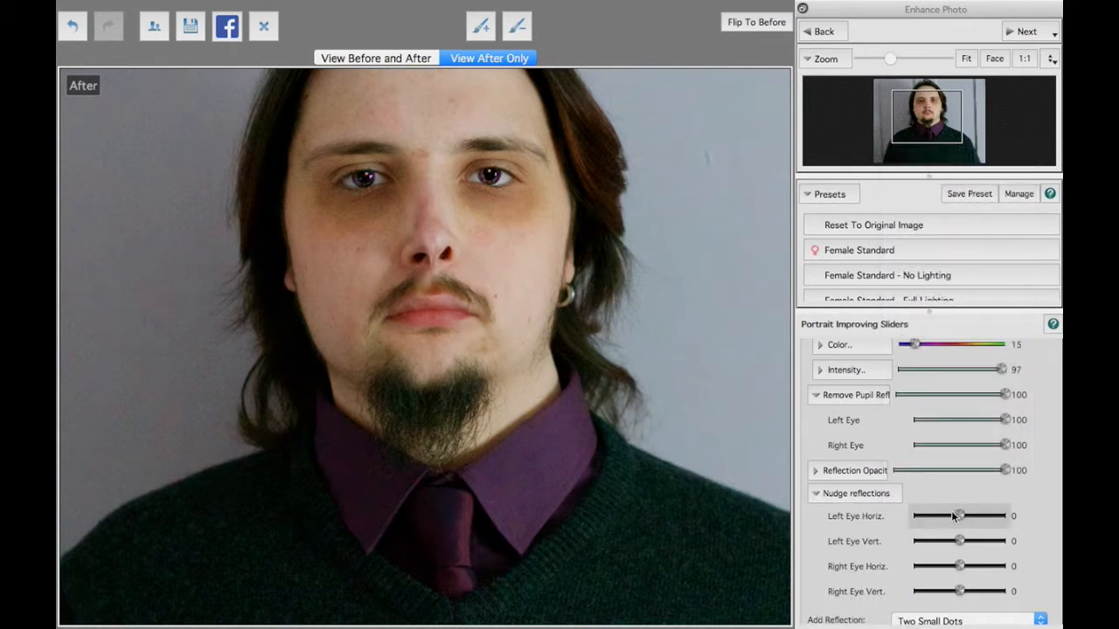
pyautogui.moveTo(960, 516)
pyautogui.mouseDown()
pyautogui.moveTo(971, 516)
pyautogui.moveTo(947, 516)
pyautogui.moveTo(991, 517)
pyautogui.moveTo(969, 519)
pyautogui.mouseUp()
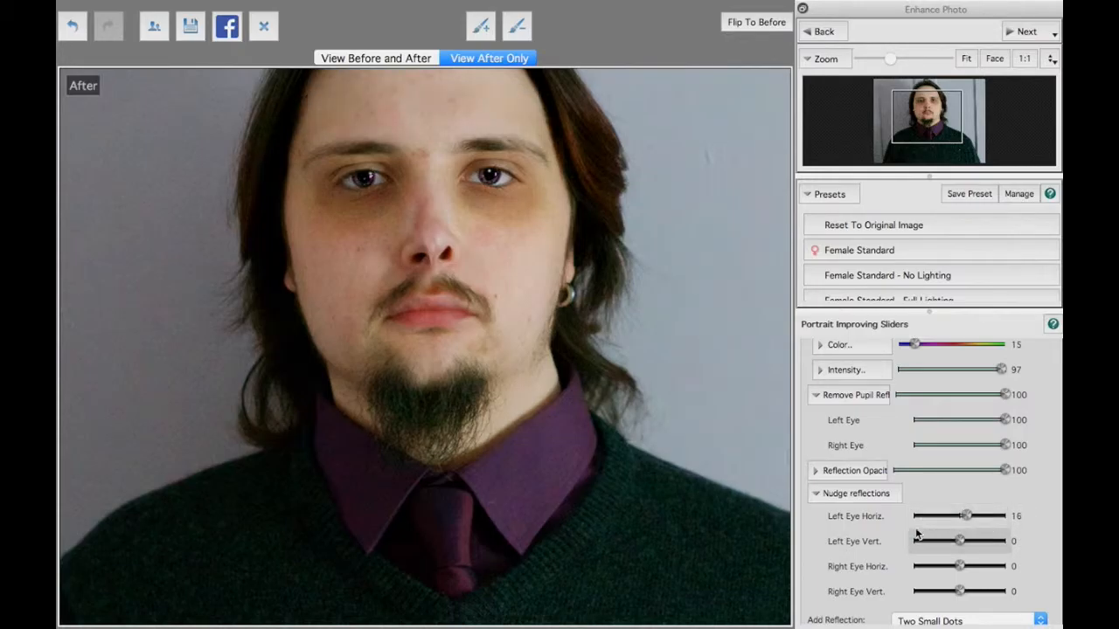
# Expand the Mouth & Nose Controls, dismiss their tip and look over the teeth, lip and nose sliders
pyautogui.scroll(-3, 844, 544)
pyautogui.scroll(-3, 845, 543)
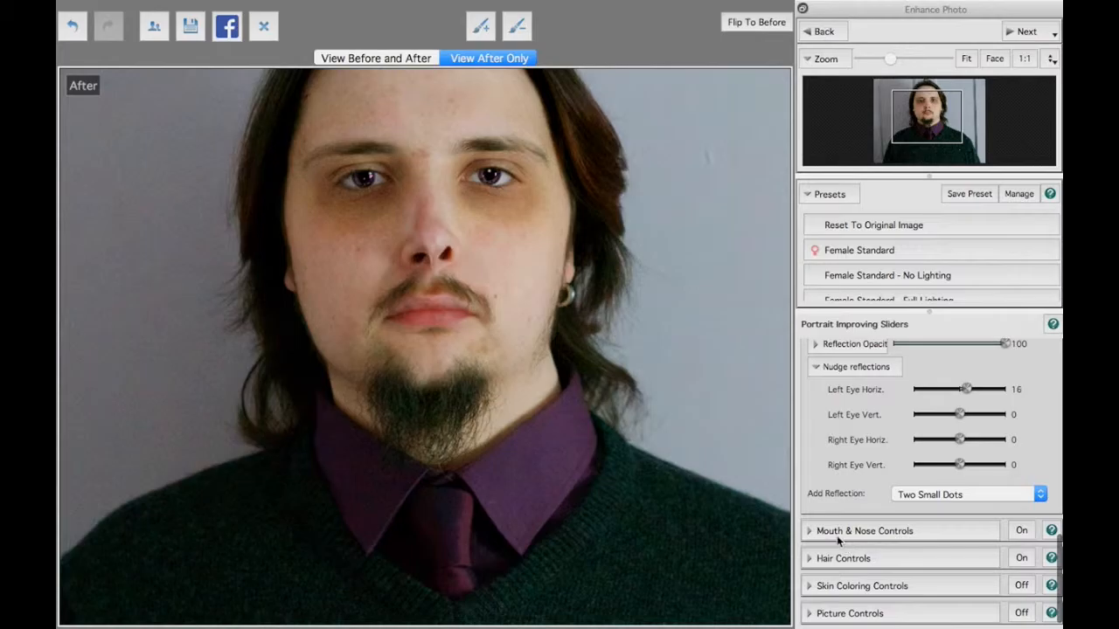
pyautogui.click(810, 531)
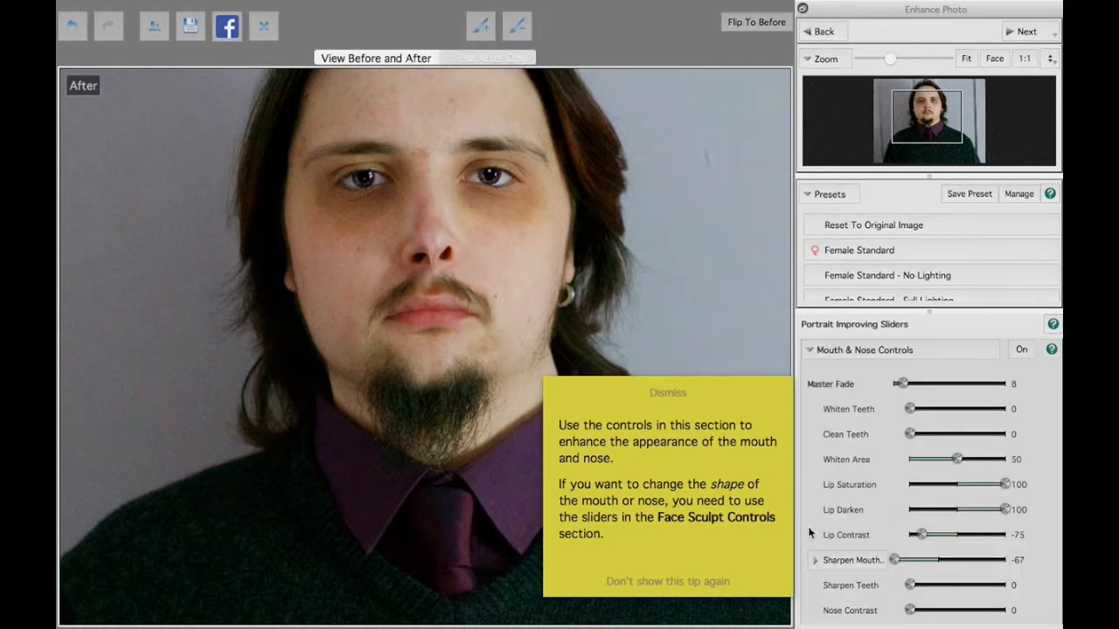
pyautogui.click(721, 384)
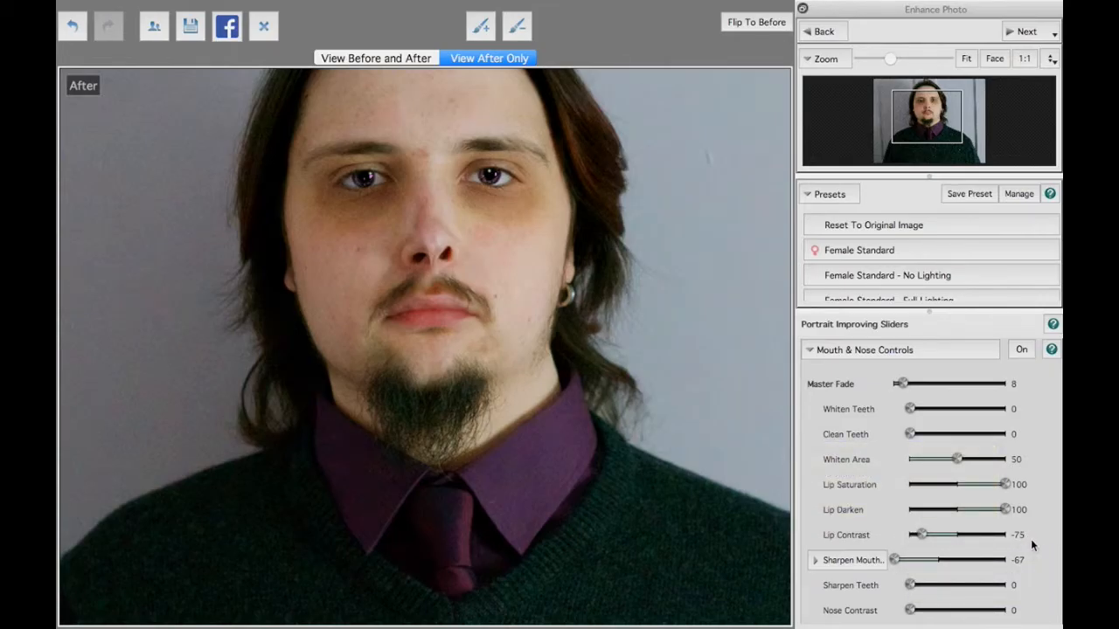
pyautogui.scroll(-5, 1030, 539)
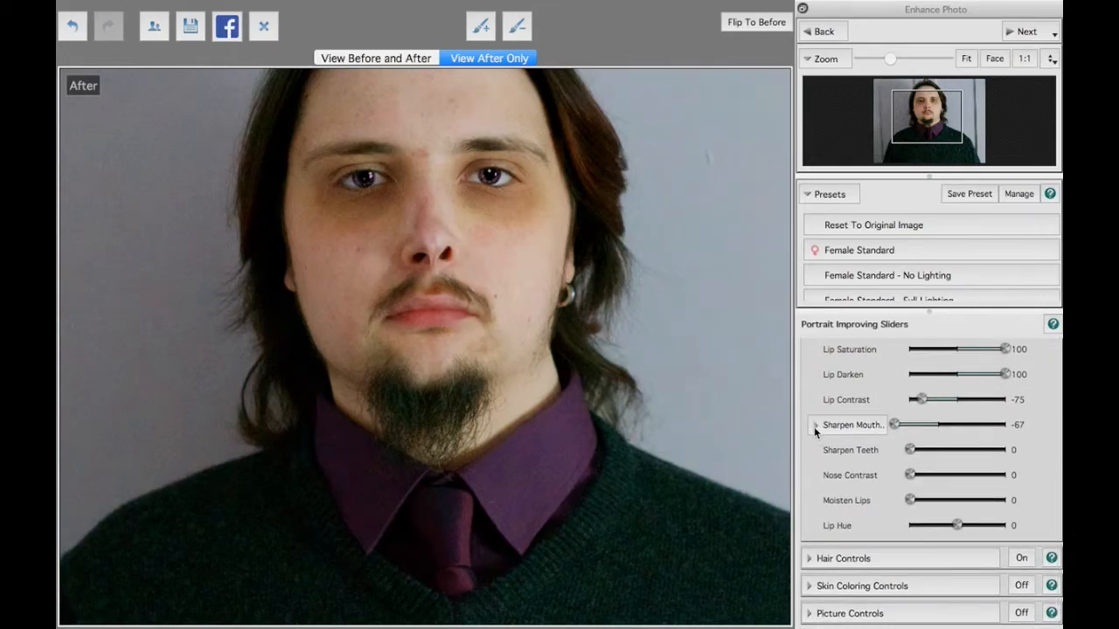
# Under Sharpen Mouth set Top Lip to 53 and Bottom Lip to -38, and set Moisten Lips to 51
pyautogui.click(815, 425)
pyautogui.click(935, 450)
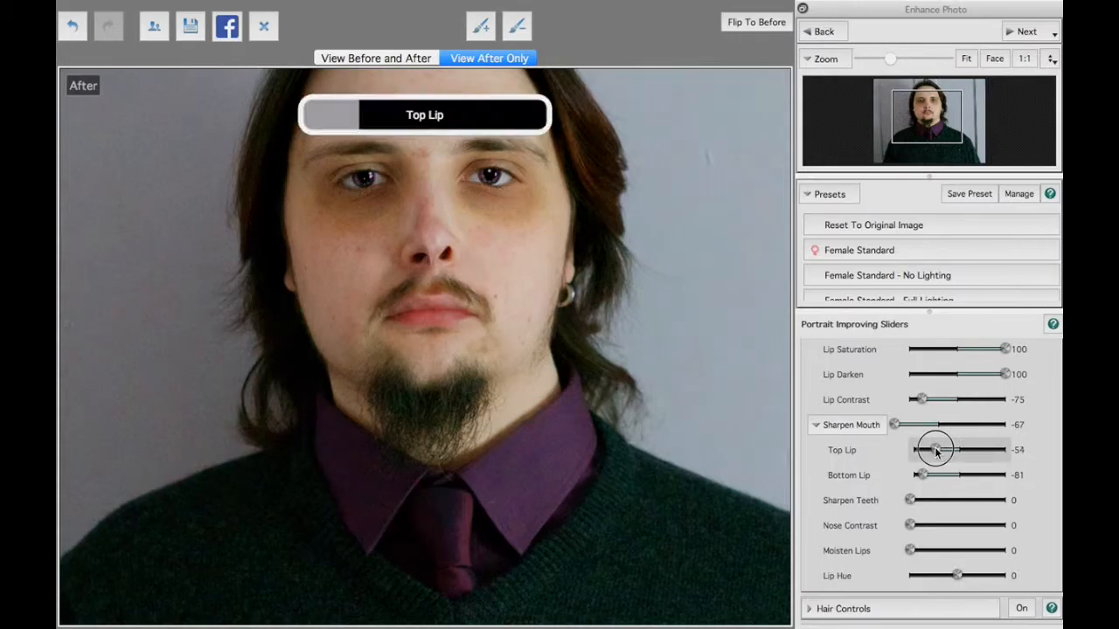
pyautogui.moveTo(935, 450); pyautogui.dragTo(983, 450)
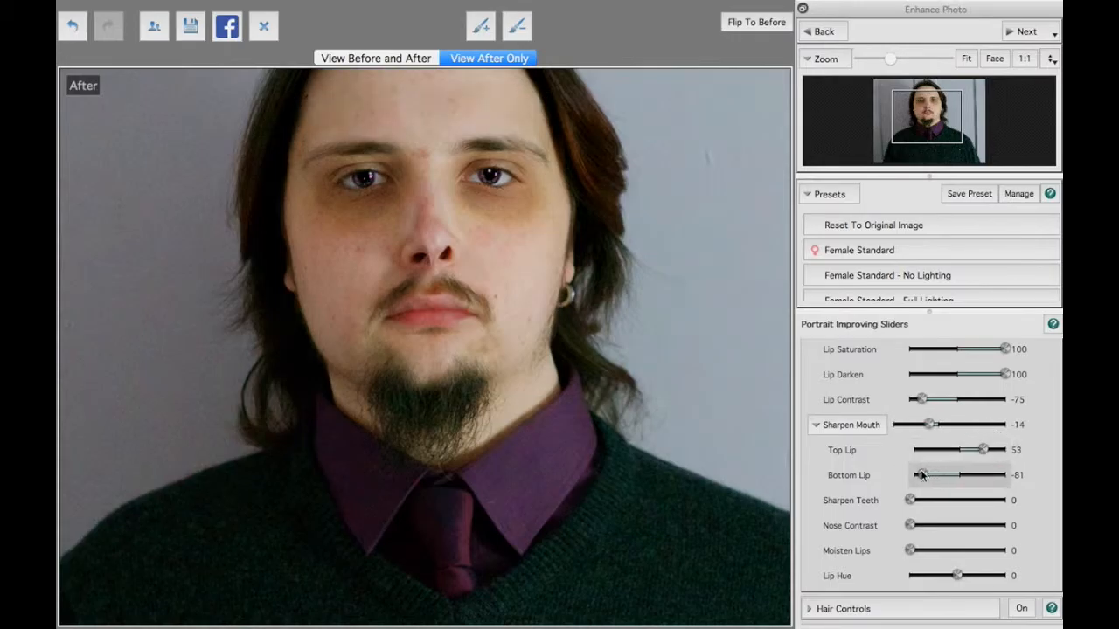
pyautogui.moveTo(922, 474)
pyautogui.mouseDown()
pyautogui.moveTo(991, 475)
pyautogui.moveTo(943, 475)
pyautogui.mouseUp()
pyautogui.scroll(-3, 866, 503)
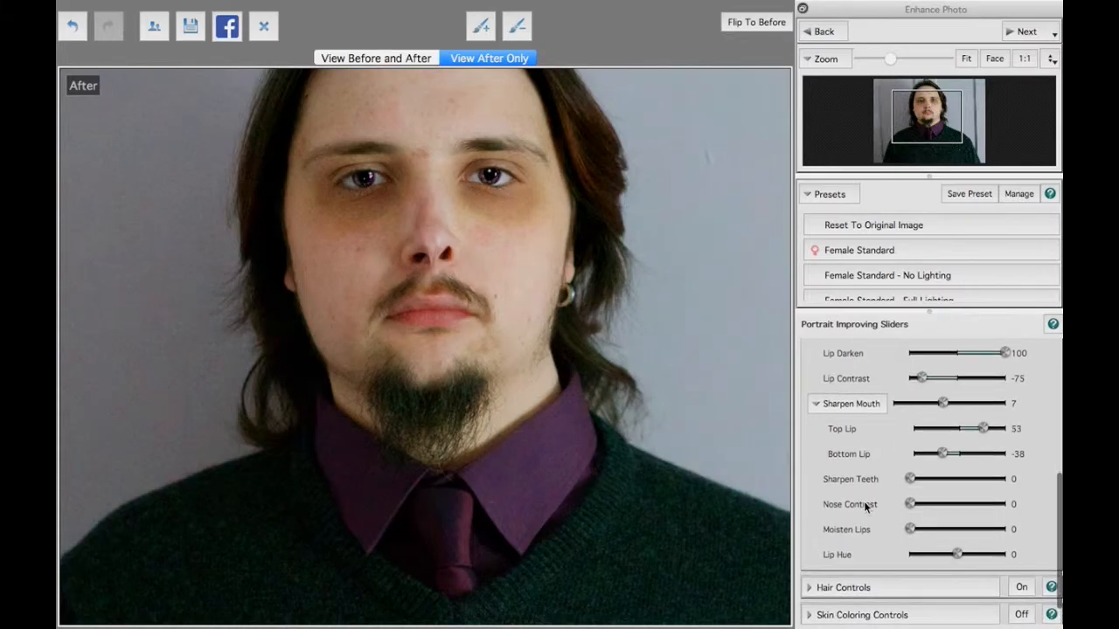
pyautogui.moveTo(910, 500); pyautogui.dragTo(959, 507)
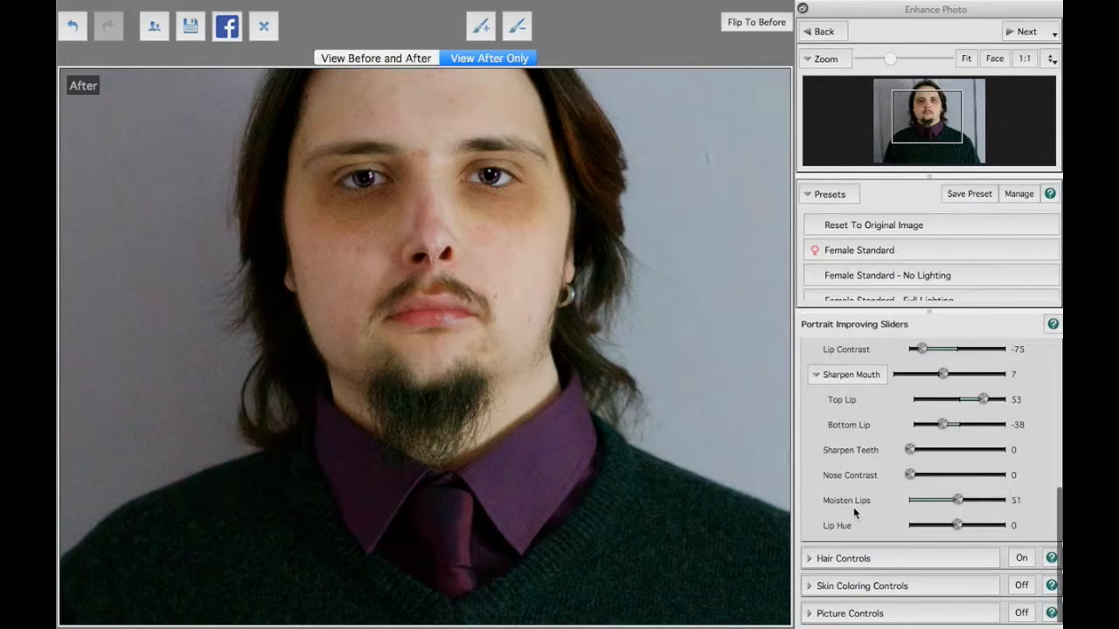
# Open the Hair Controls' hair area and extend it with a size 22 brush over the hair on both sides of the face
pyautogui.click(805, 559)
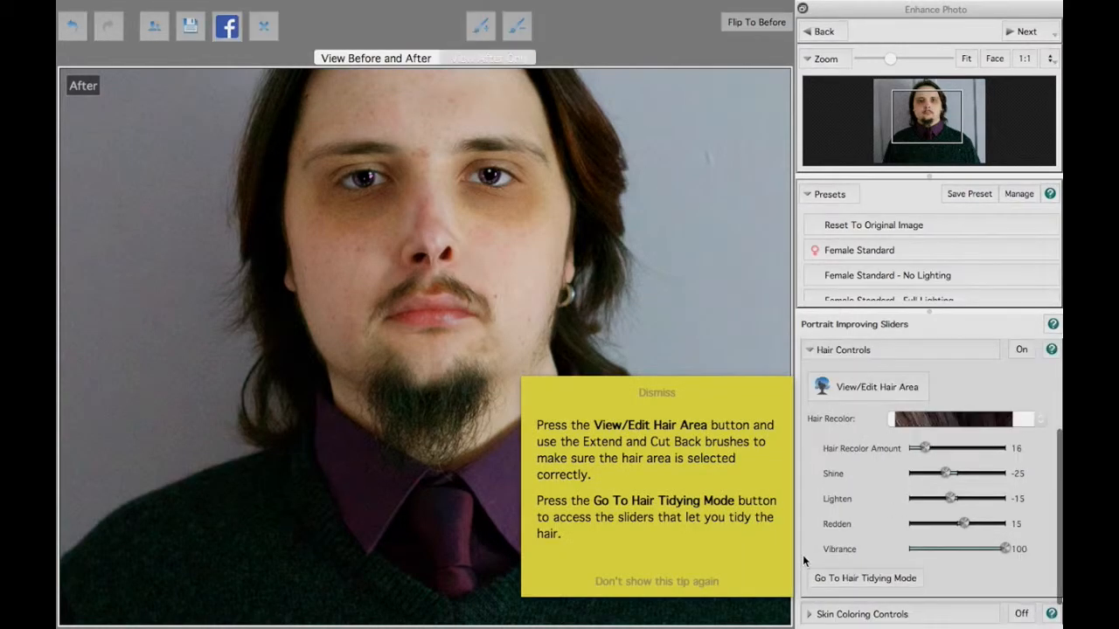
pyautogui.click(728, 405)
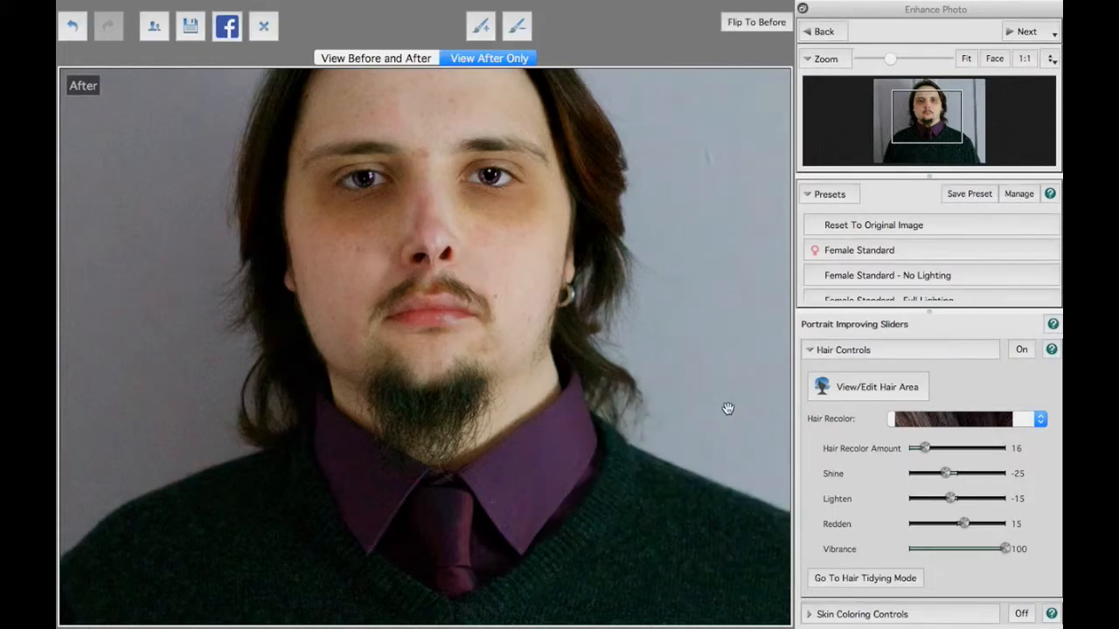
pyautogui.click(872, 389)
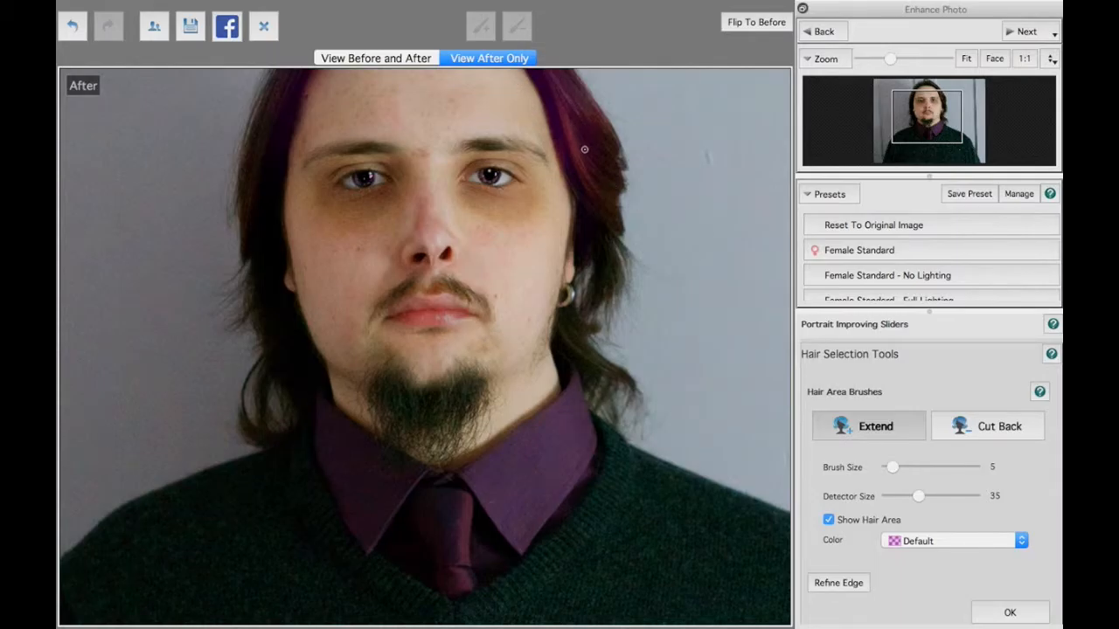
pyautogui.click(997, 58)
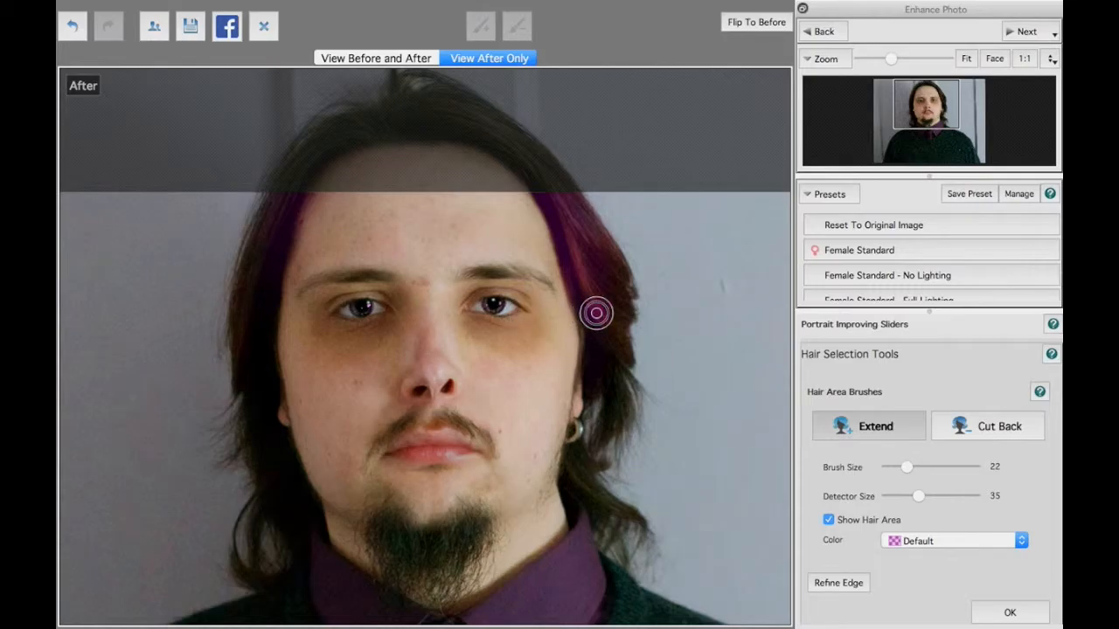
pyautogui.moveTo(596, 313)
pyautogui.mouseDown()
pyautogui.moveTo(597, 284)
pyautogui.moveTo(616, 320)
pyautogui.moveTo(609, 290)
pyautogui.moveTo(618, 310)
pyautogui.moveTo(591, 242)
pyautogui.moveTo(588, 287)
pyautogui.moveTo(610, 364)
pyautogui.moveTo(599, 373)
pyautogui.moveTo(597, 306)
pyautogui.moveTo(618, 268)
pyautogui.moveTo(616, 420)
pyautogui.mouseUp()
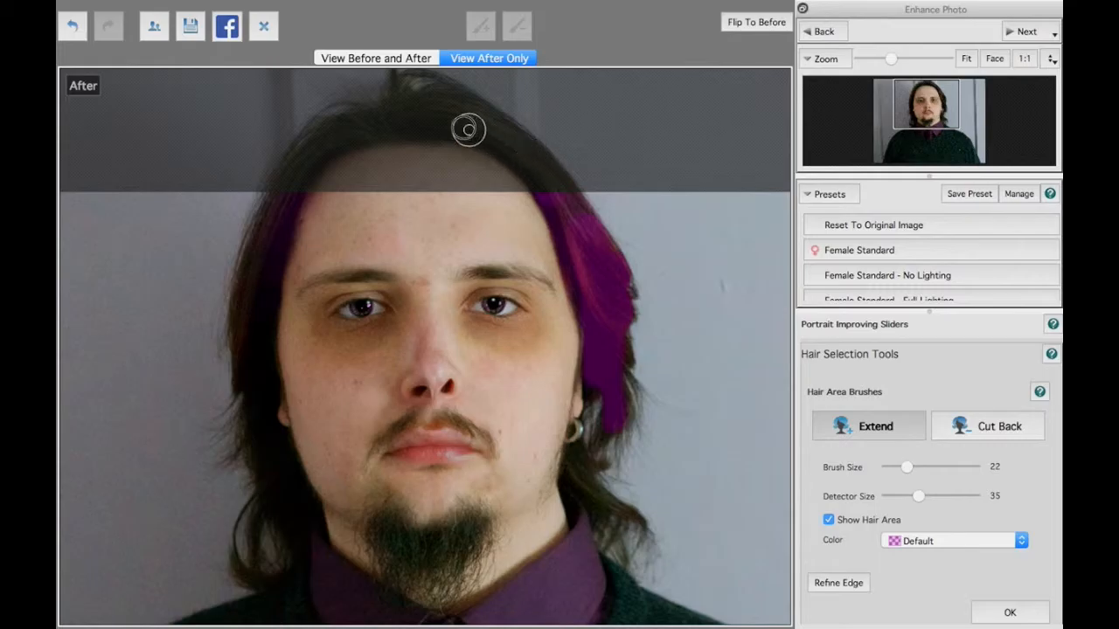
pyautogui.moveTo(289, 180); pyautogui.dragTo(254, 280)
pyautogui.moveTo(272, 212)
pyautogui.mouseDown()
pyautogui.moveTo(245, 380)
pyautogui.moveTo(236, 308)
pyautogui.mouseUp()
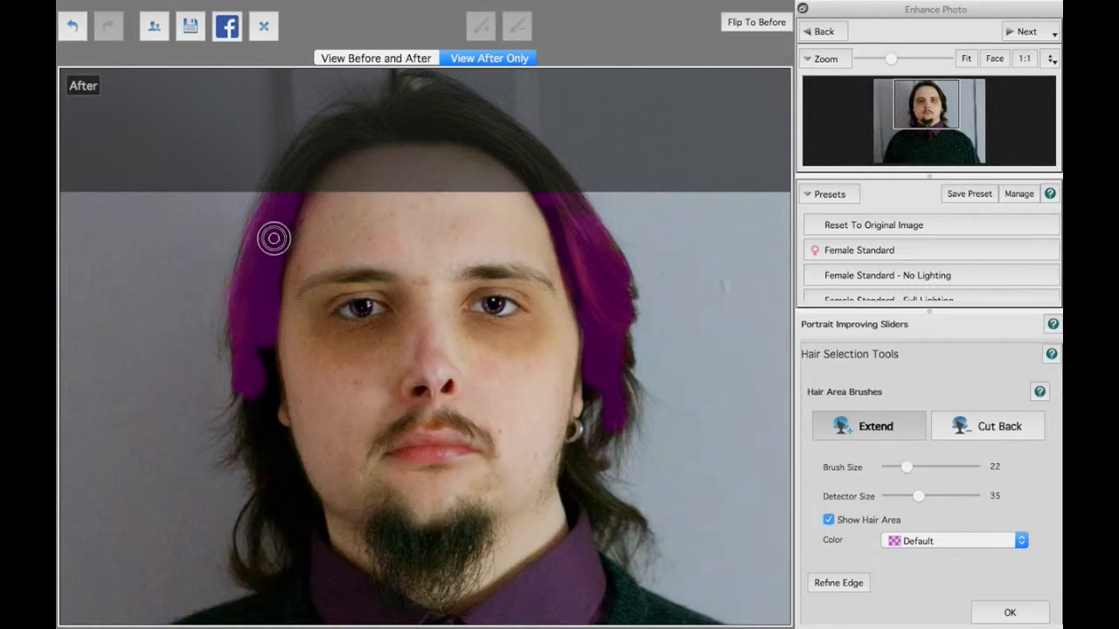
pyautogui.moveTo(261, 363)
pyautogui.mouseDown()
pyautogui.moveTo(260, 403)
pyautogui.moveTo(264, 353)
pyautogui.moveTo(271, 475)
pyautogui.moveTo(256, 446)
pyautogui.moveTo(246, 395)
pyautogui.moveTo(275, 477)
pyautogui.moveTo(285, 464)
pyautogui.moveTo(273, 441)
pyautogui.moveTo(288, 453)
pyautogui.moveTo(313, 534)
pyautogui.moveTo(295, 495)
pyautogui.moveTo(316, 526)
pyautogui.moveTo(311, 497)
pyautogui.moveTo(264, 469)
pyautogui.moveTo(283, 539)
pyautogui.moveTo(247, 453)
pyautogui.moveTo(294, 547)
pyautogui.mouseUp()
pyautogui.moveTo(634, 520)
pyautogui.mouseDown()
pyautogui.moveTo(595, 502)
pyautogui.moveTo(573, 451)
pyautogui.moveTo(573, 509)
pyautogui.moveTo(579, 501)
pyautogui.moveTo(603, 523)
pyautogui.moveTo(611, 510)
pyautogui.moveTo(587, 468)
pyautogui.moveTo(616, 424)
pyautogui.mouseUp()
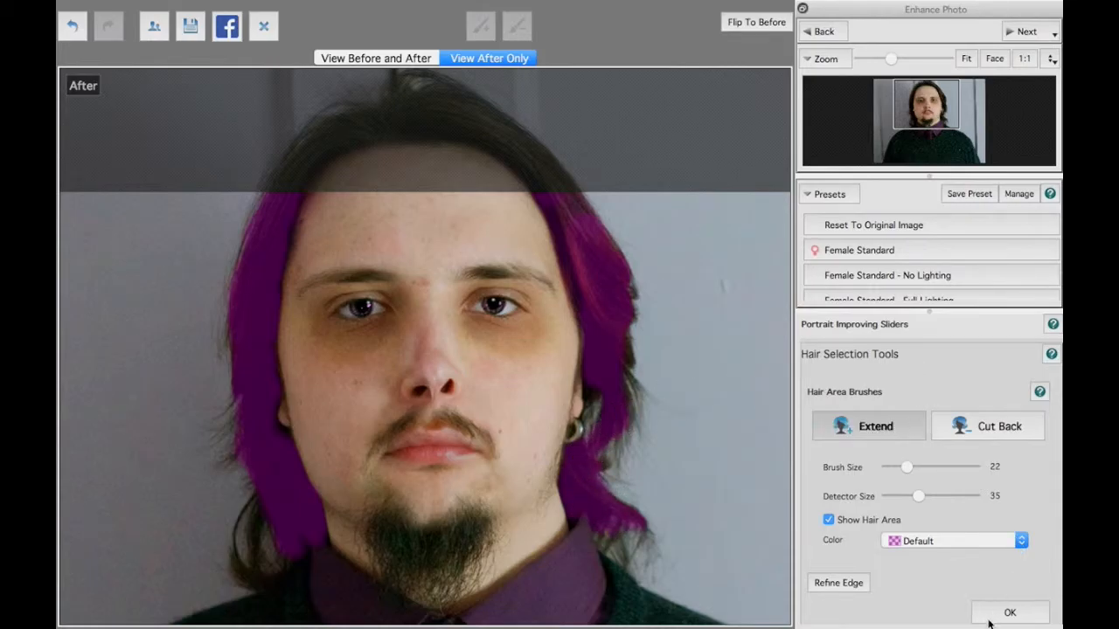
pyautogui.click(1006, 613)
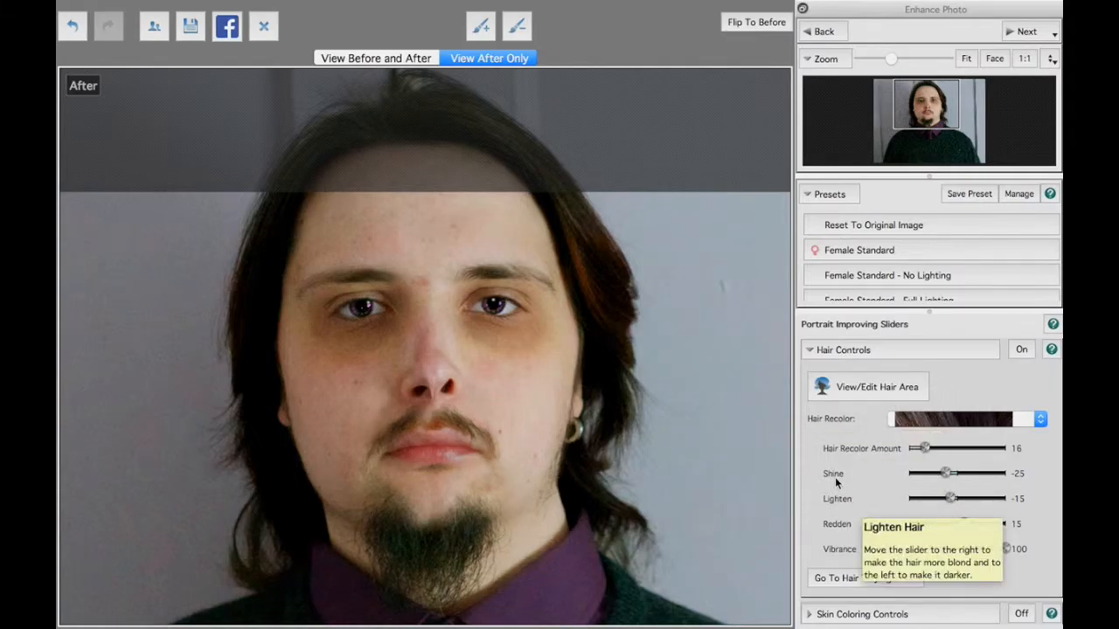
# Set the hair's Shine to 38 and Lighten to 0
pyautogui.moveTo(946, 472); pyautogui.dragTo(974, 472)
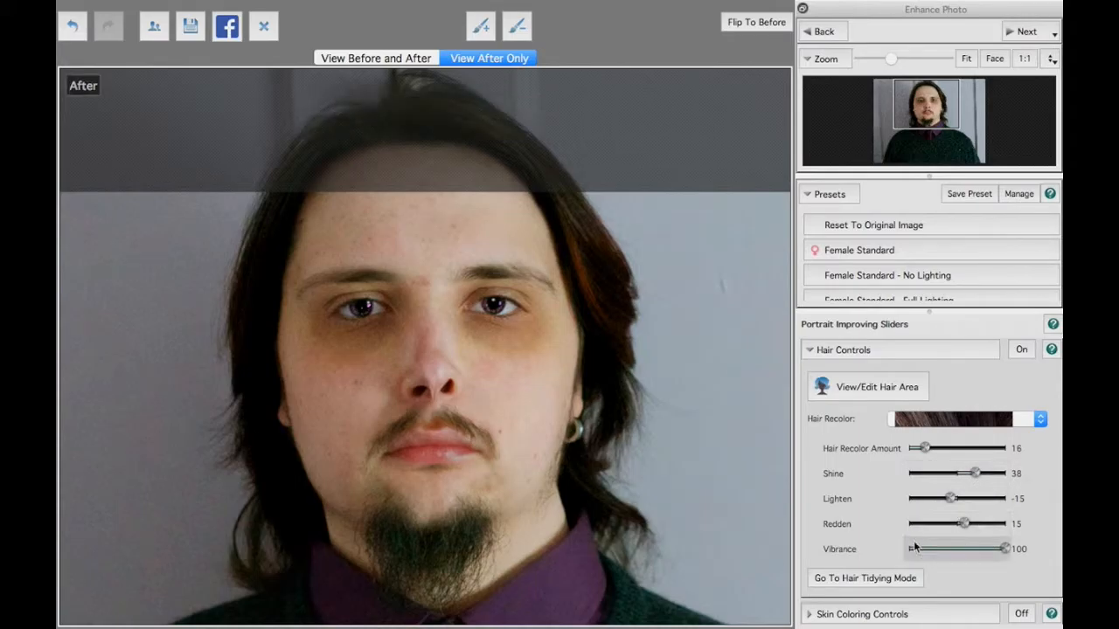
pyautogui.moveTo(952, 497)
pyautogui.mouseDown()
pyautogui.moveTo(993, 499)
pyautogui.moveTo(956, 500)
pyautogui.mouseUp()
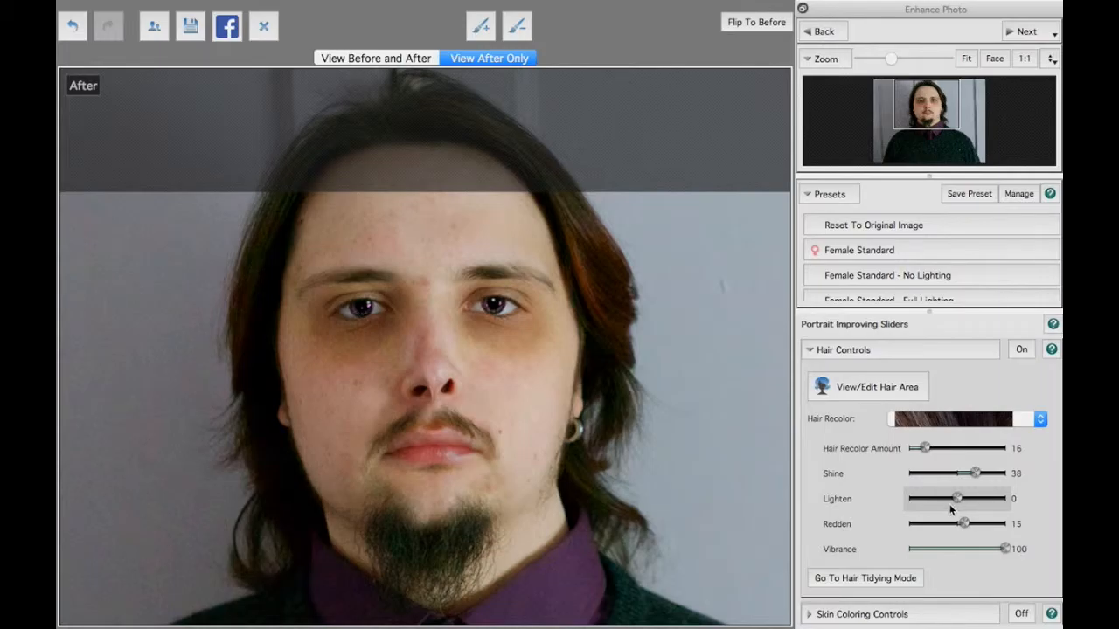
# Try the crimson, copper-streaked brown, light brown and pale blonde swatches for Hair Recolor
pyautogui.click(1040, 419)
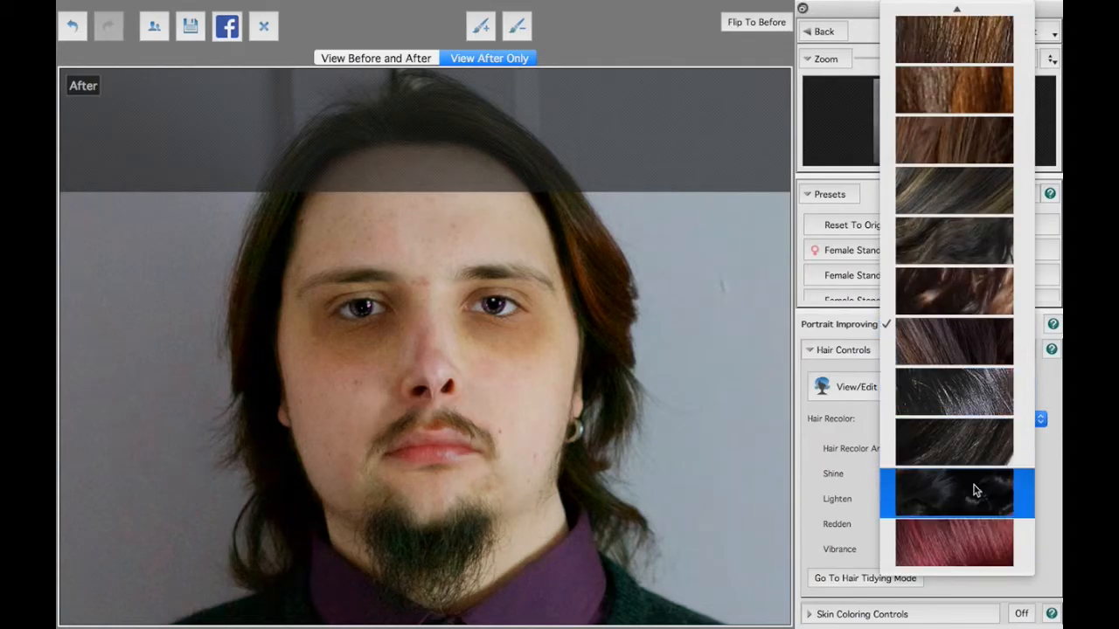
pyautogui.click(960, 531)
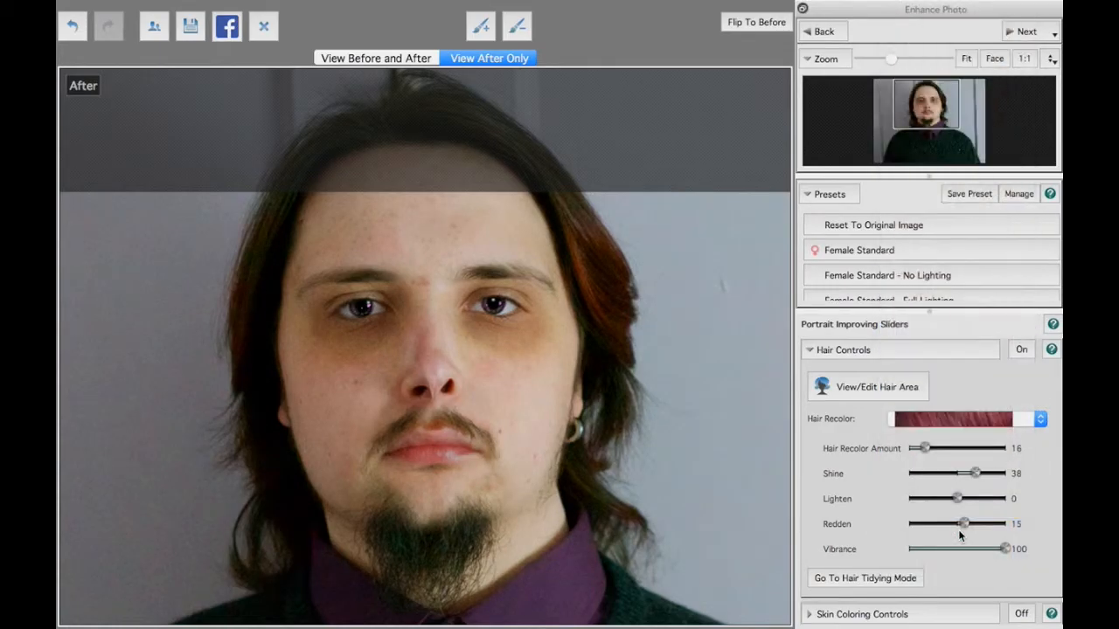
pyautogui.click(1035, 418)
pyautogui.click(982, 118)
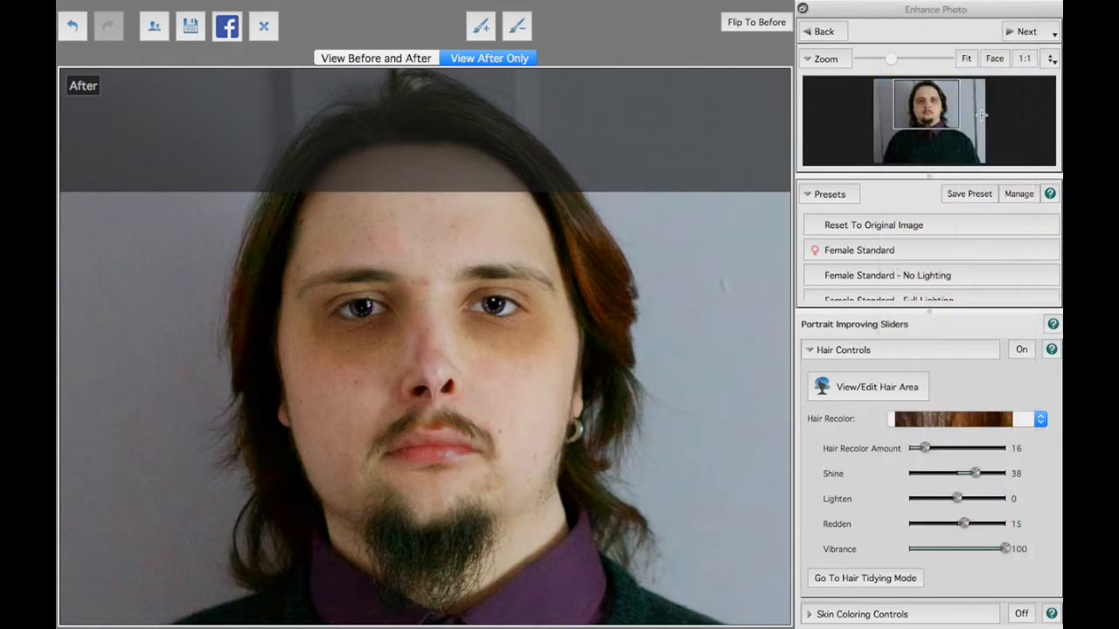
pyautogui.click(1022, 420)
pyautogui.scroll(5, 992, 289)
pyautogui.scroll(1, 993, 291)
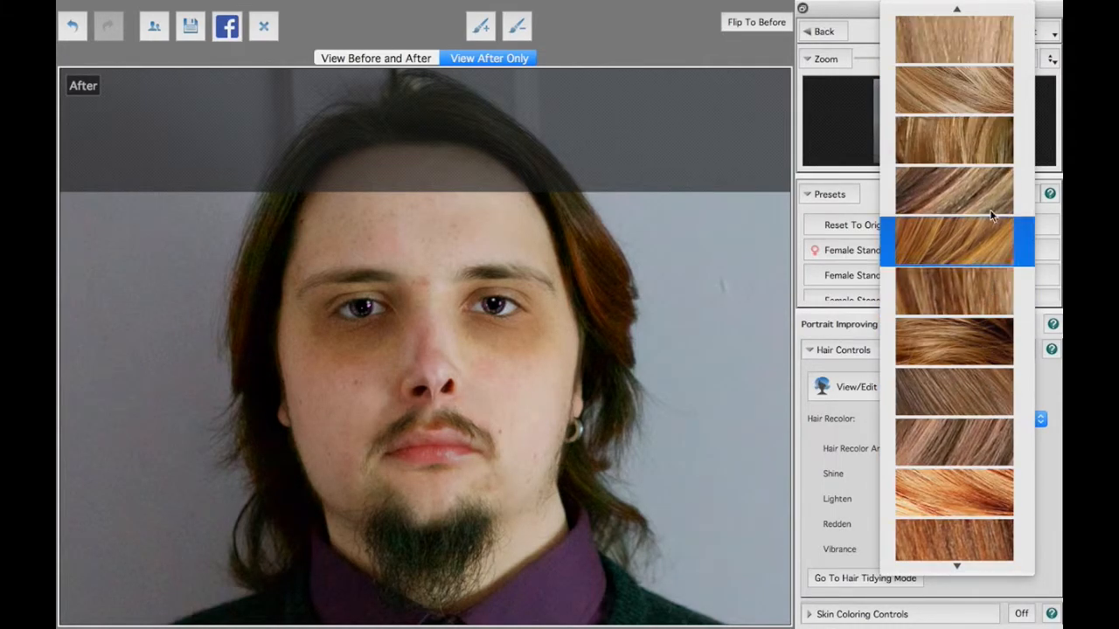
pyautogui.click(978, 53)
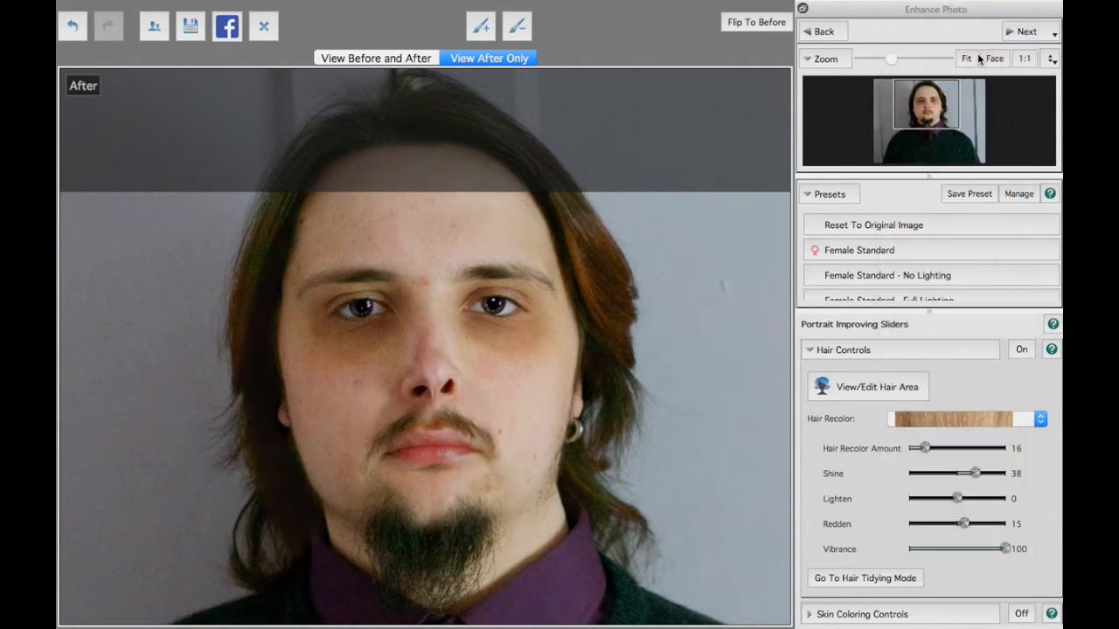
pyautogui.click(1001, 419)
pyautogui.scroll(2, 985, 194)
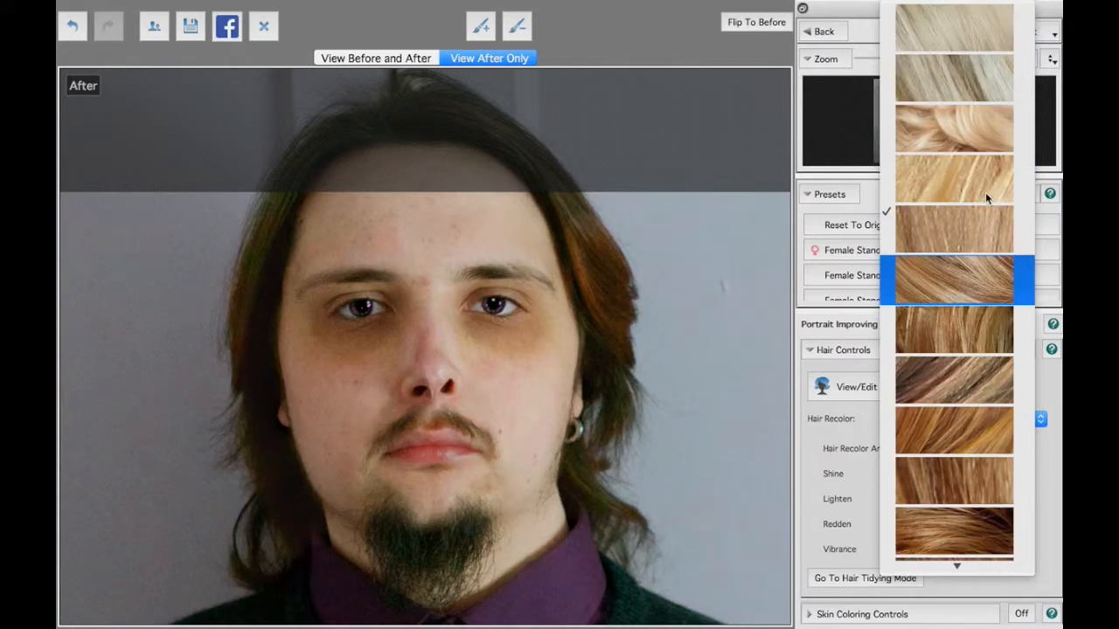
pyautogui.click(974, 128)
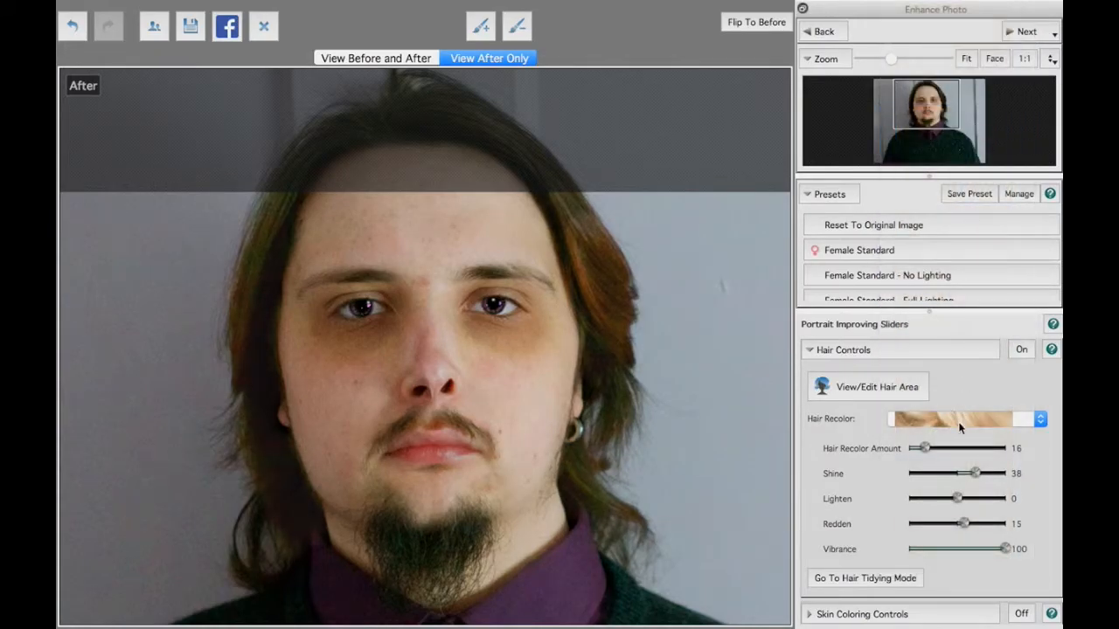
# Try the dark auburn swatch and the crimson swatch for Hair Recolor
pyautogui.click(958, 421)
pyautogui.scroll(-5, 934, 275)
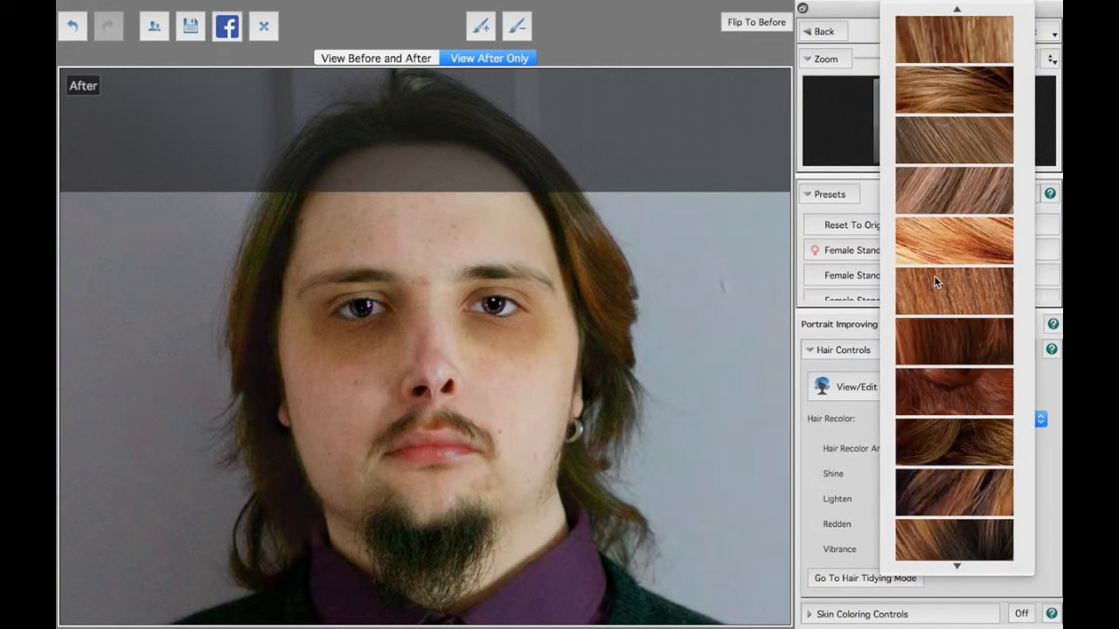
pyautogui.scroll(-3, 934, 275)
pyautogui.click(954, 205)
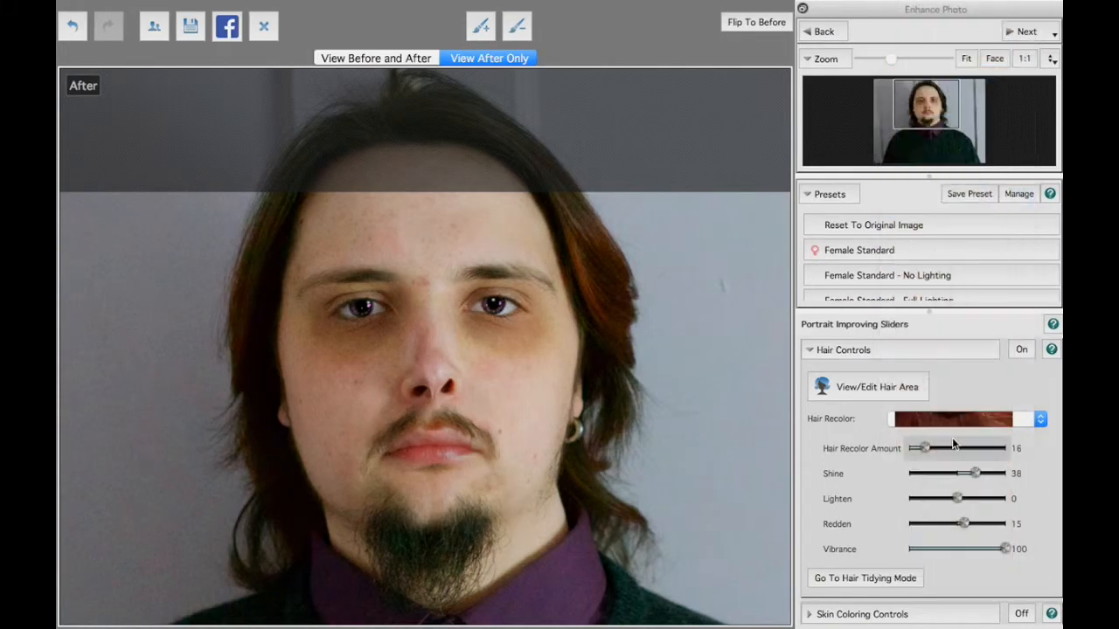
pyautogui.click(981, 423)
pyautogui.scroll(-5, 969, 408)
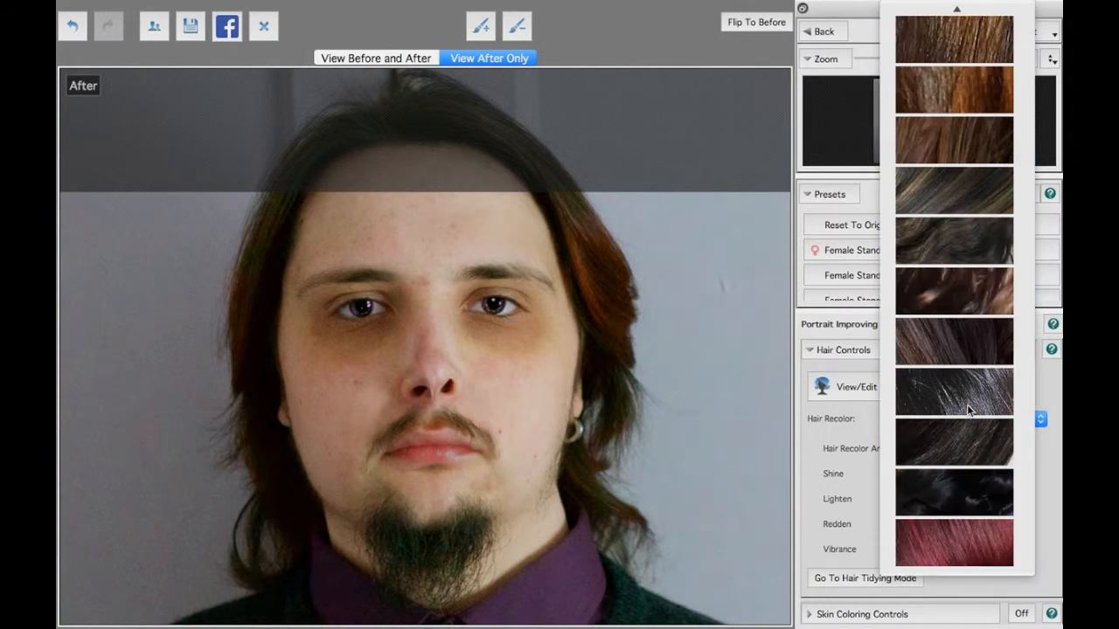
pyautogui.click(959, 546)
# Choose the dark brown Hair Recolor swatch and set Hair Recolor Amount to 86
pyautogui.click(976, 422)
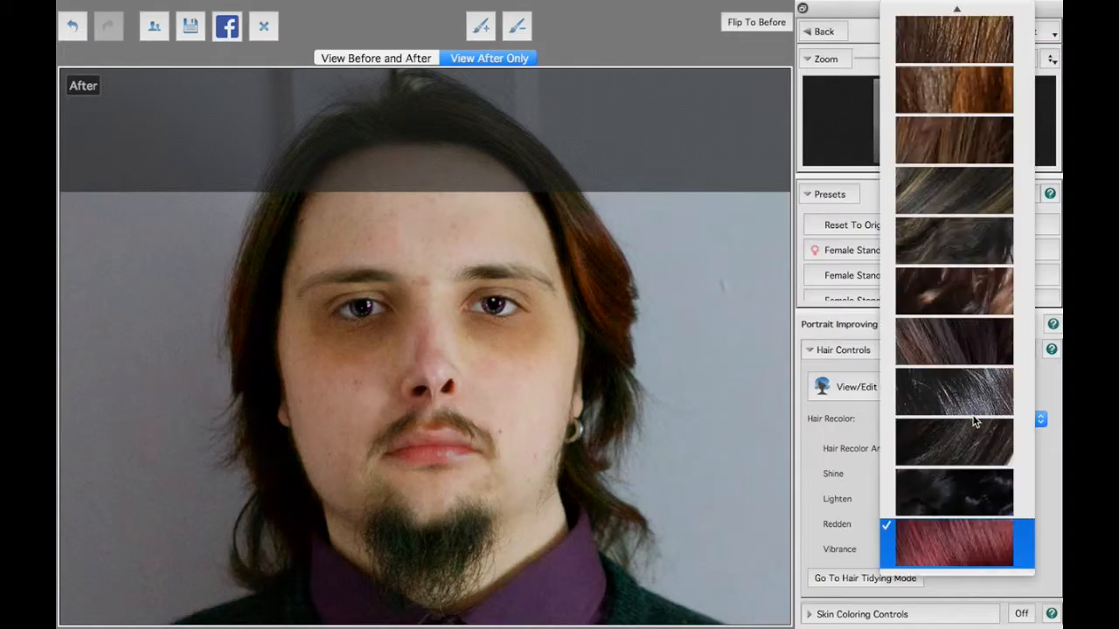
pyautogui.click(968, 370)
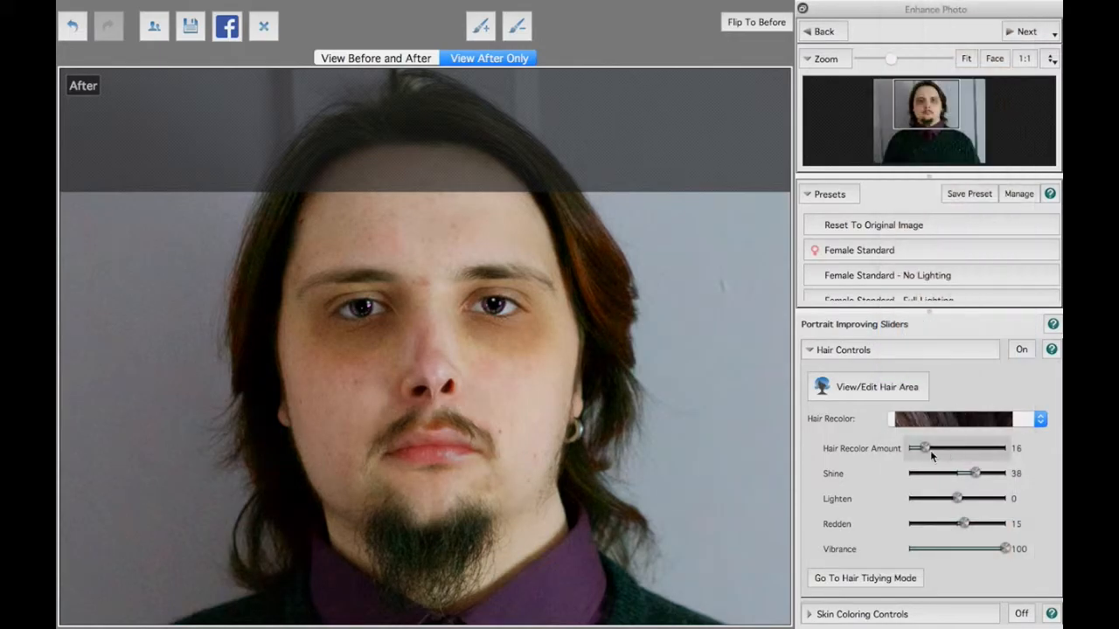
pyautogui.scroll(-1, 874, 477)
pyautogui.moveTo(925, 444); pyautogui.dragTo(992, 442)
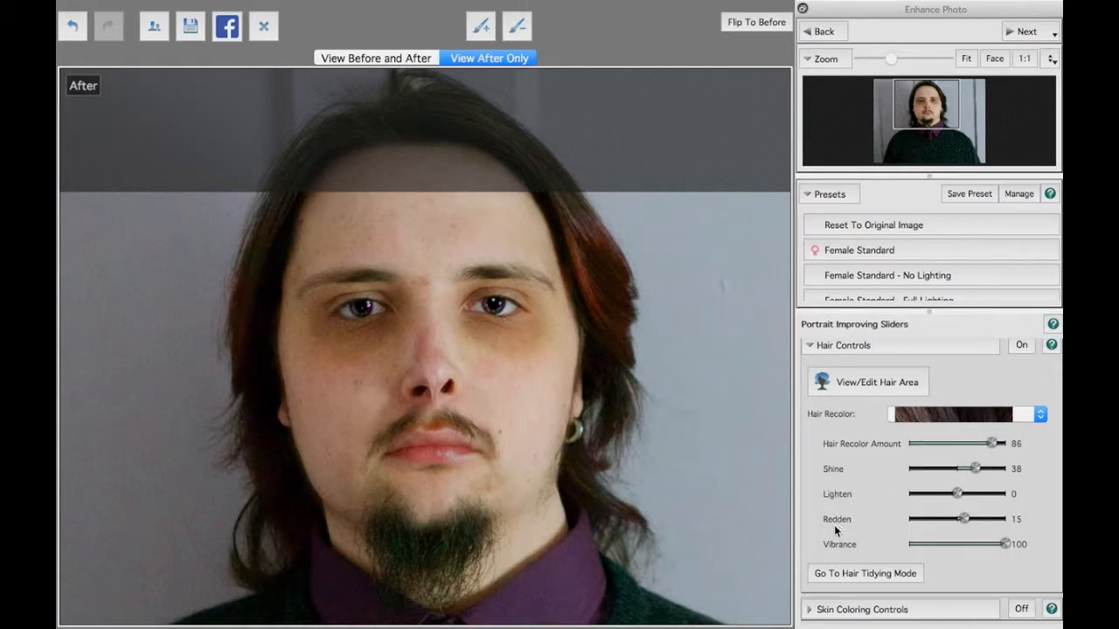
# Expand Cheek Coloring and Tan in the Skin Coloring Controls and set Tan to 81
pyautogui.scroll(-1, 834, 527)
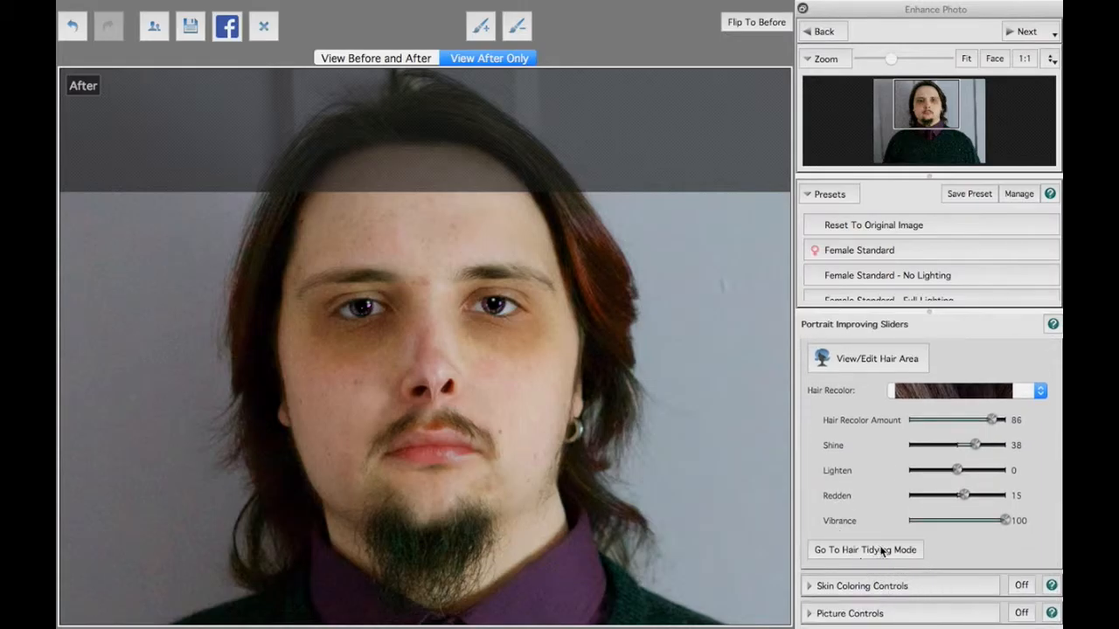
pyautogui.click(807, 590)
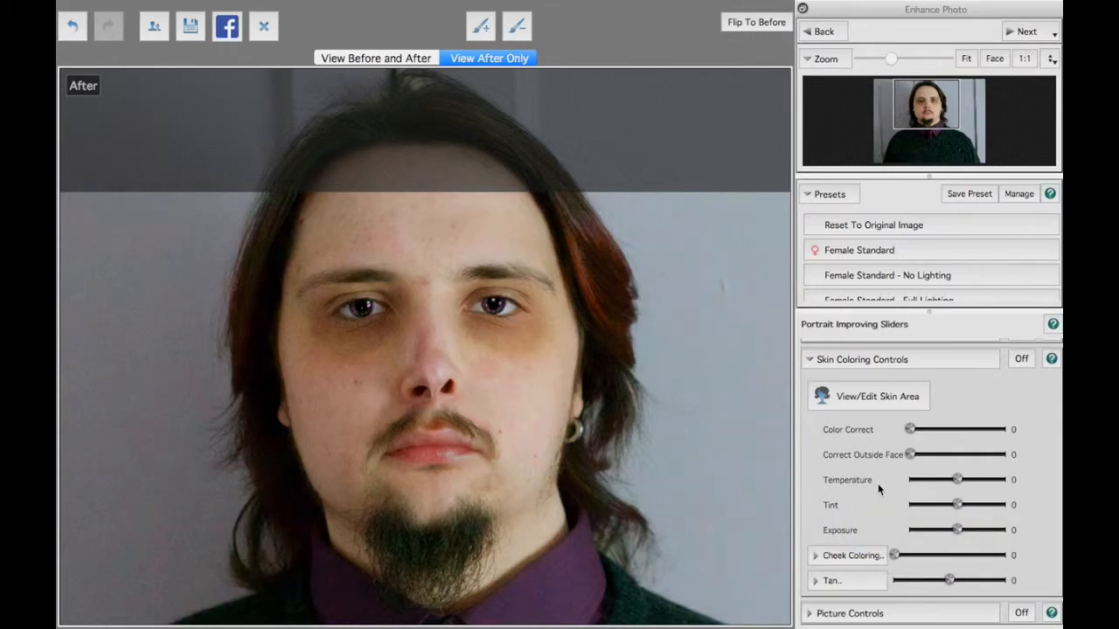
pyautogui.click(814, 555)
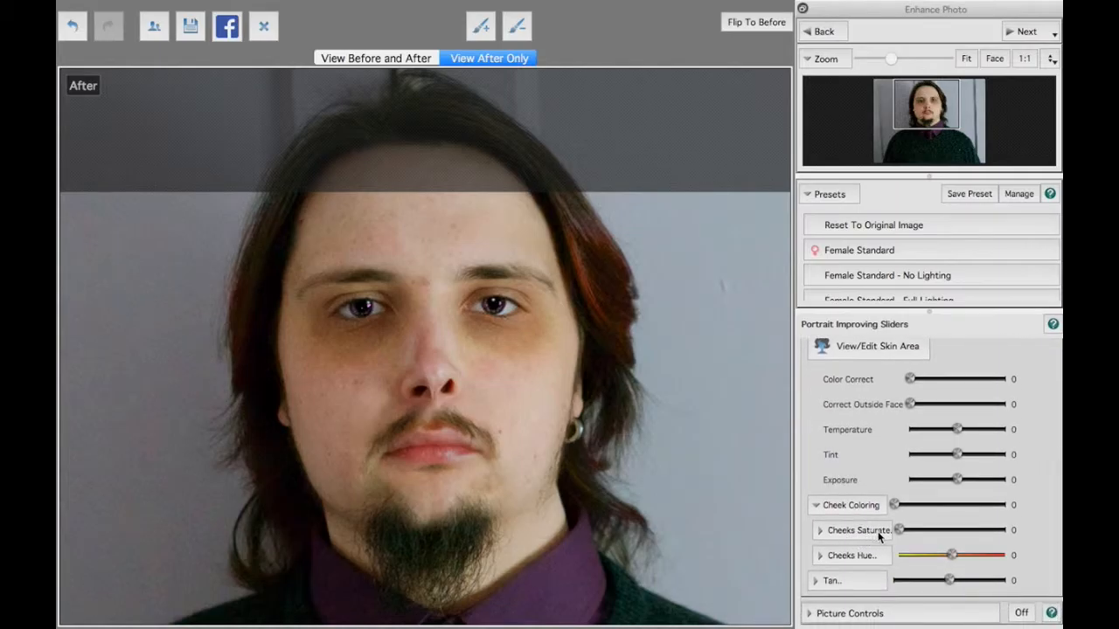
pyautogui.click(817, 583)
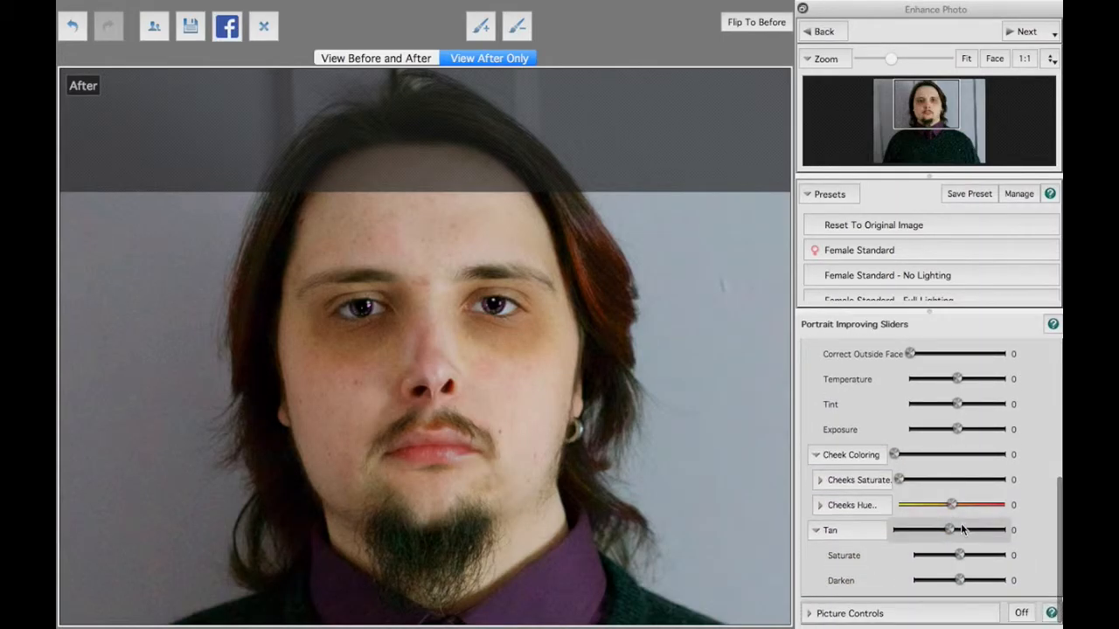
pyautogui.moveTo(951, 530); pyautogui.dragTo(996, 532)
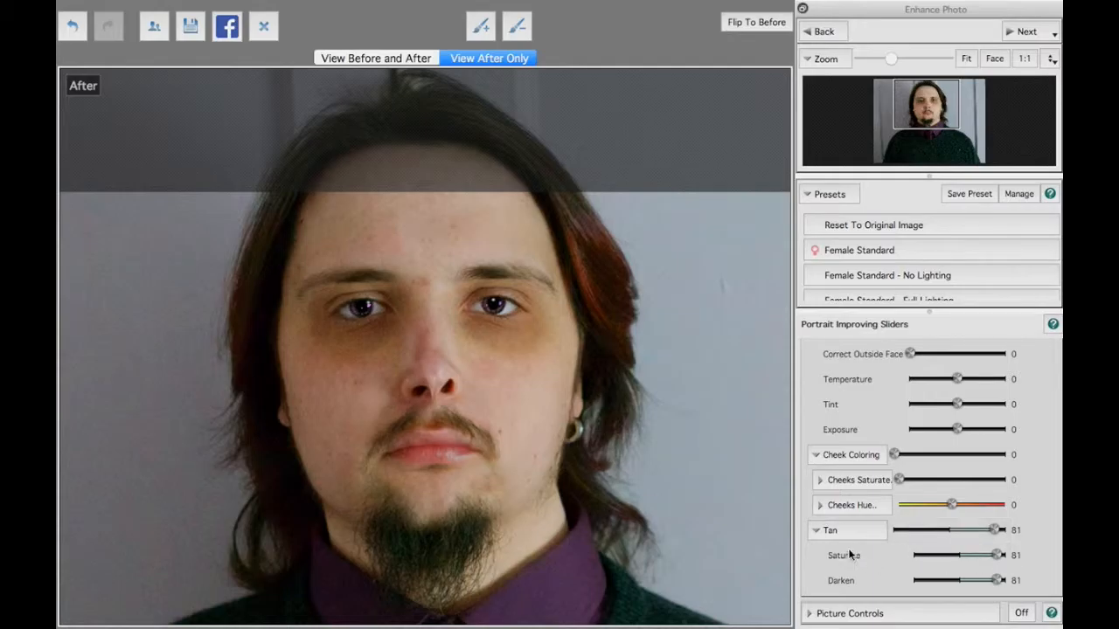
# Expand the Picture Controls and look over the temperature, exposure, contrast and crop options
pyautogui.click(816, 612)
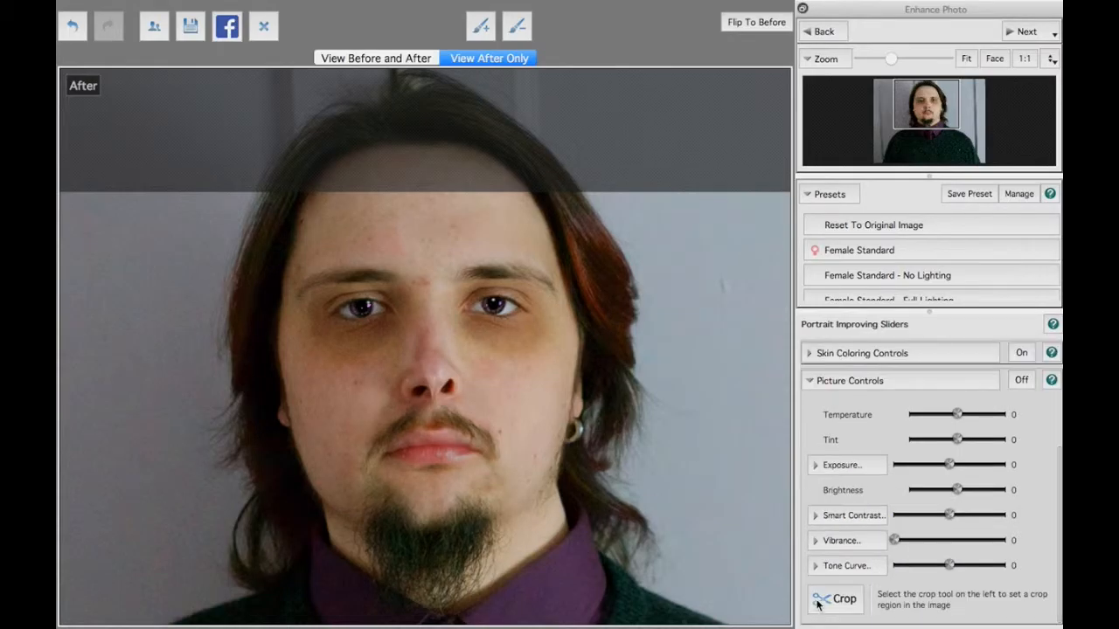
pyautogui.moveTo(841, 433)
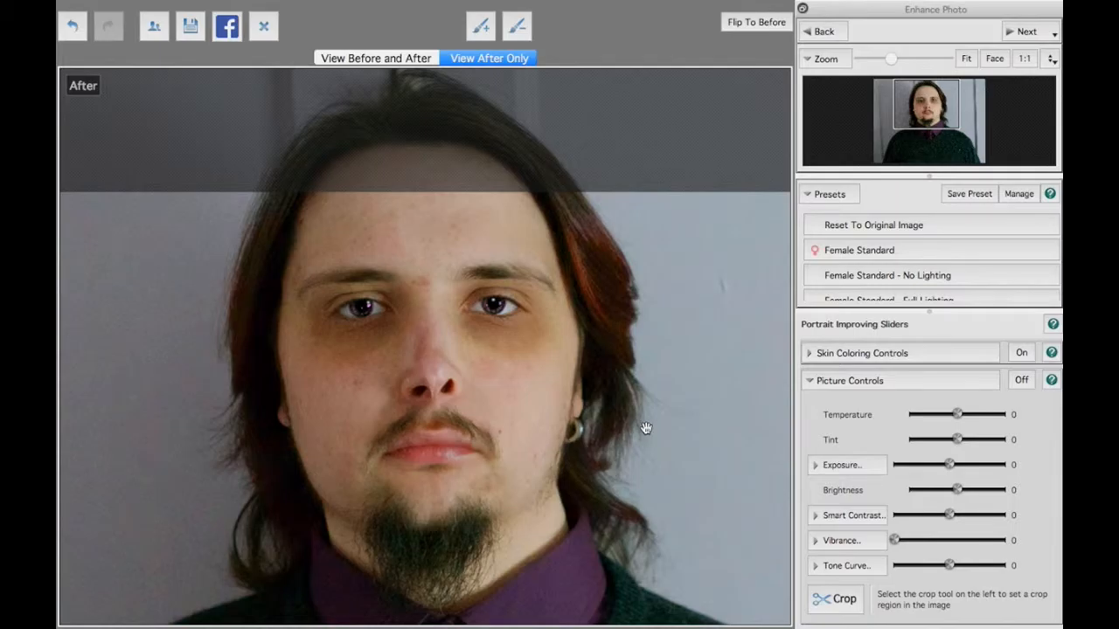
pyautogui.moveTo(131, 7)
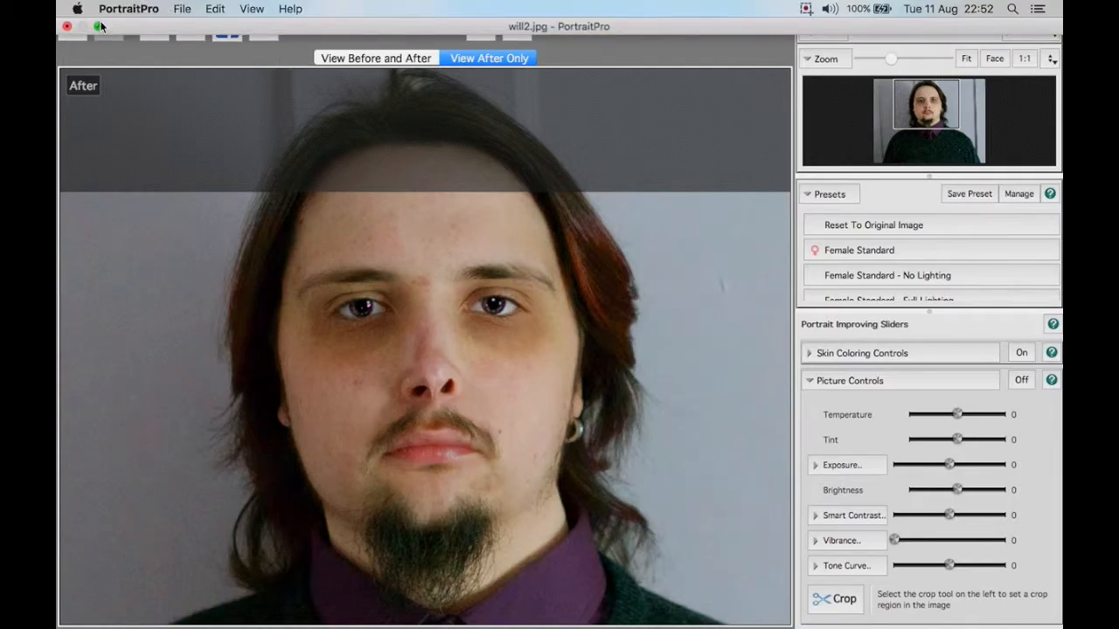
# Leave full screen, switch to Safari and examine the first before-and-after portrait in the PortraitPro Photos album on Facebook
pyautogui.click(99, 26)
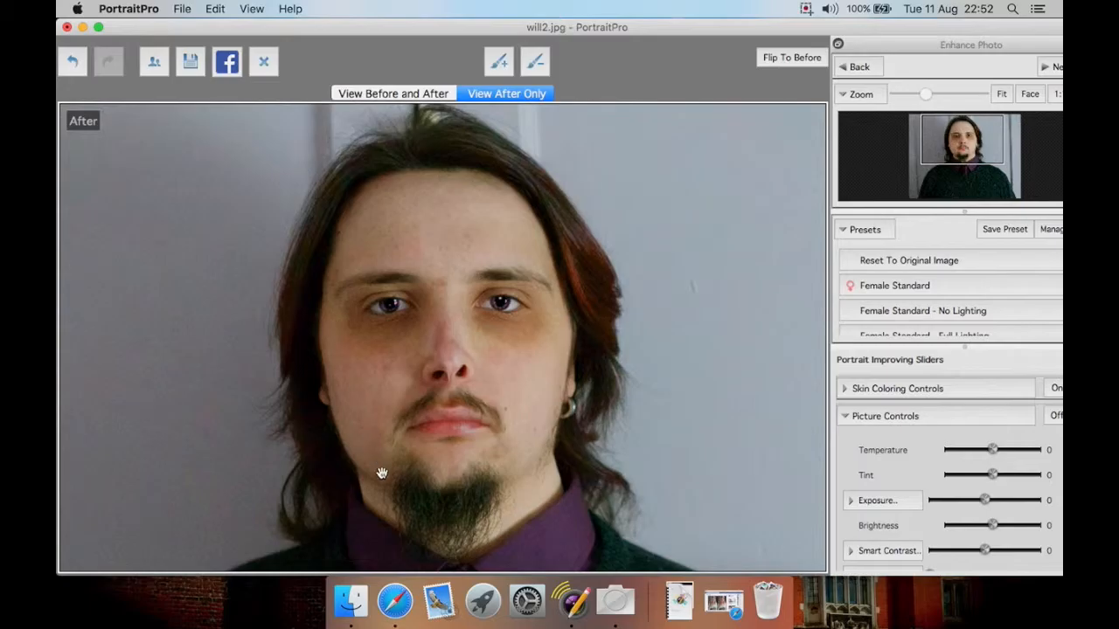
pyautogui.click(387, 586)
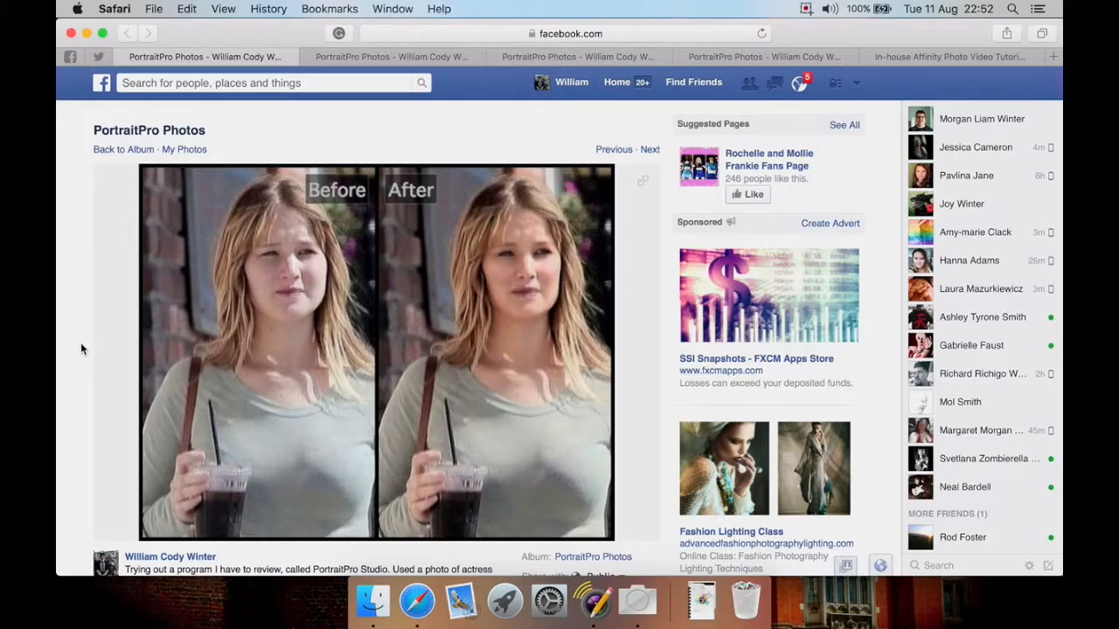
pyautogui.scroll(-3, 81, 350)
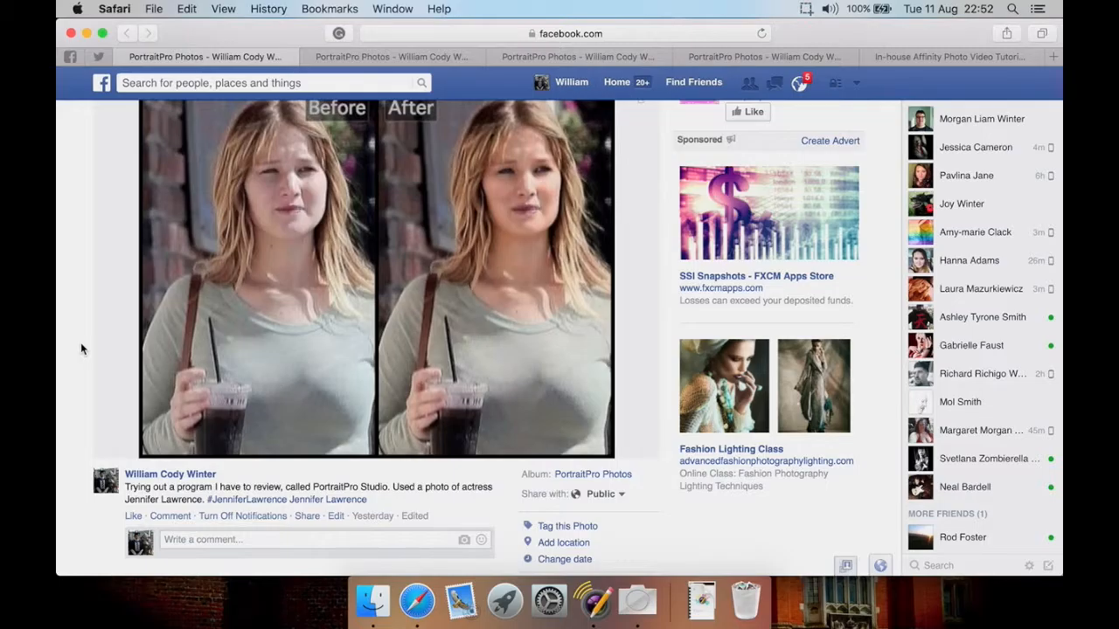
pyautogui.scroll(2, 80, 348)
pyautogui.moveTo(320, 255)
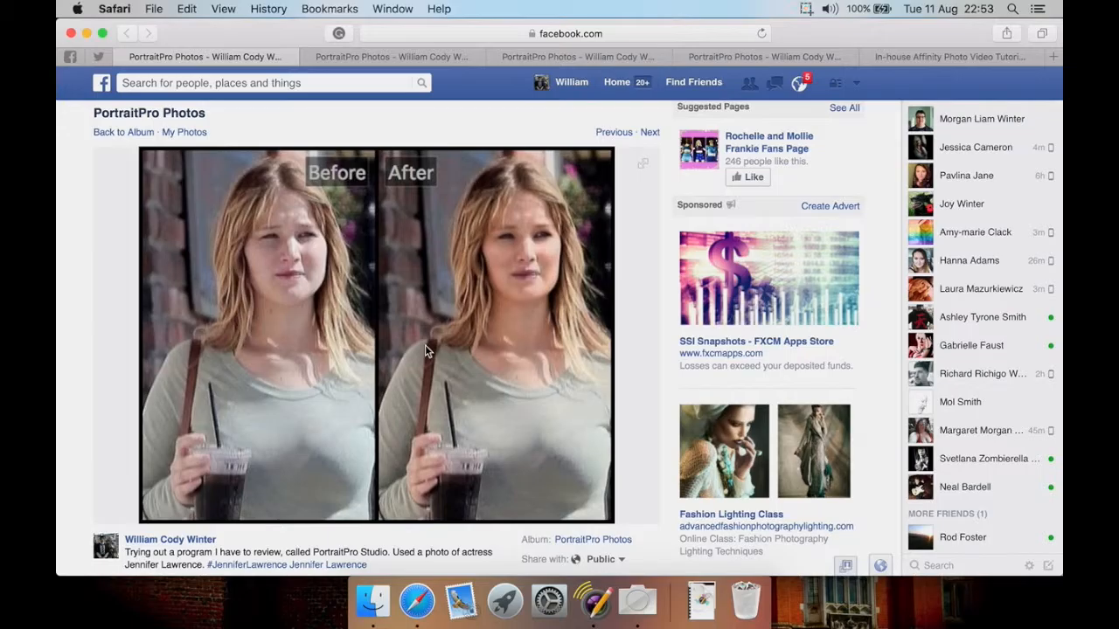
pyautogui.moveTo(454, 268)
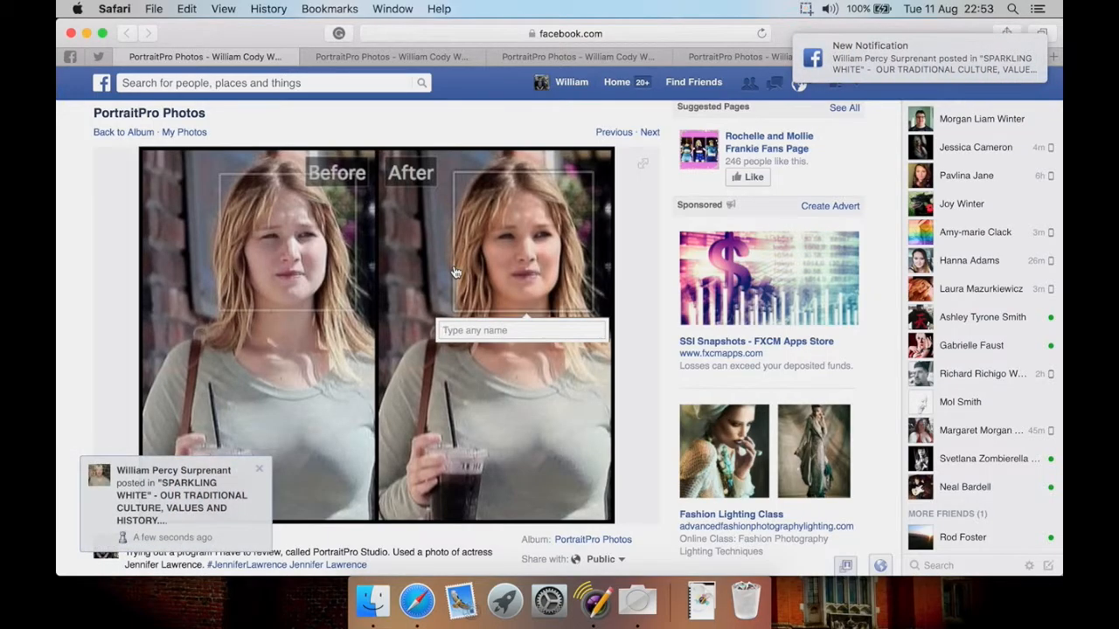
# View the before-and-after photo of the woman in the black hoodie on the second PortraitPro Photos page
pyautogui.click(402, 58)
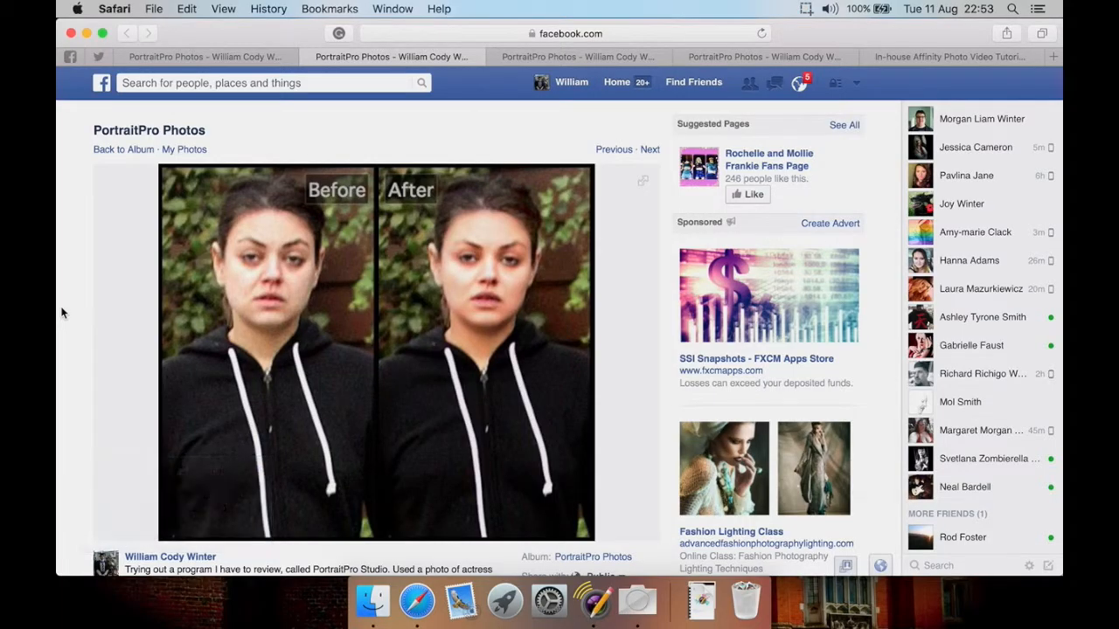
pyautogui.scroll(-1, 62, 312)
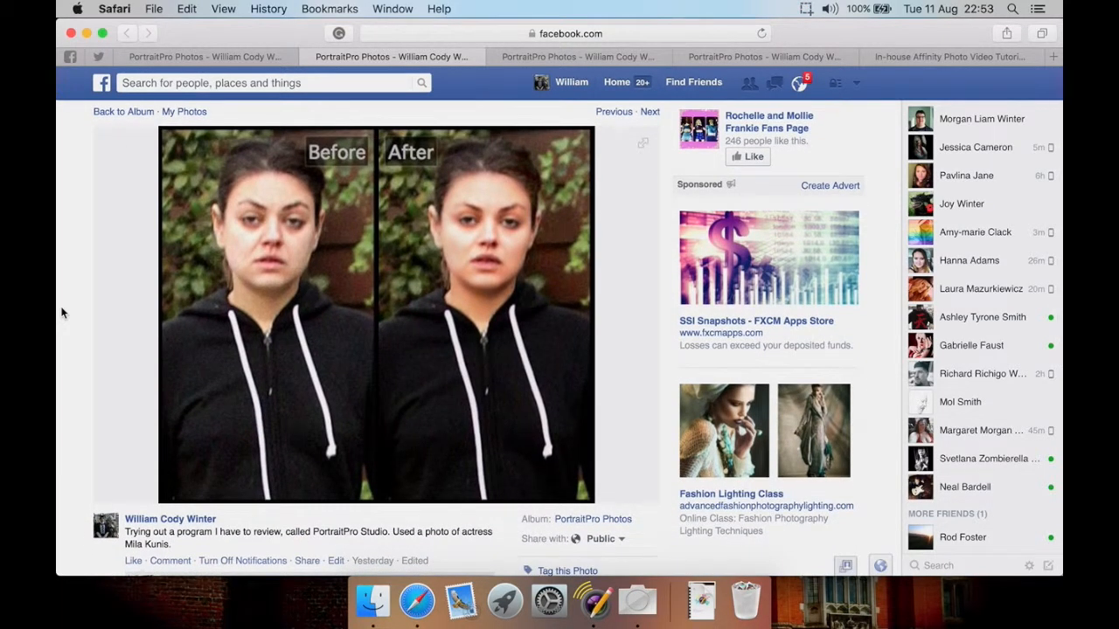
pyautogui.scroll(1, 61, 312)
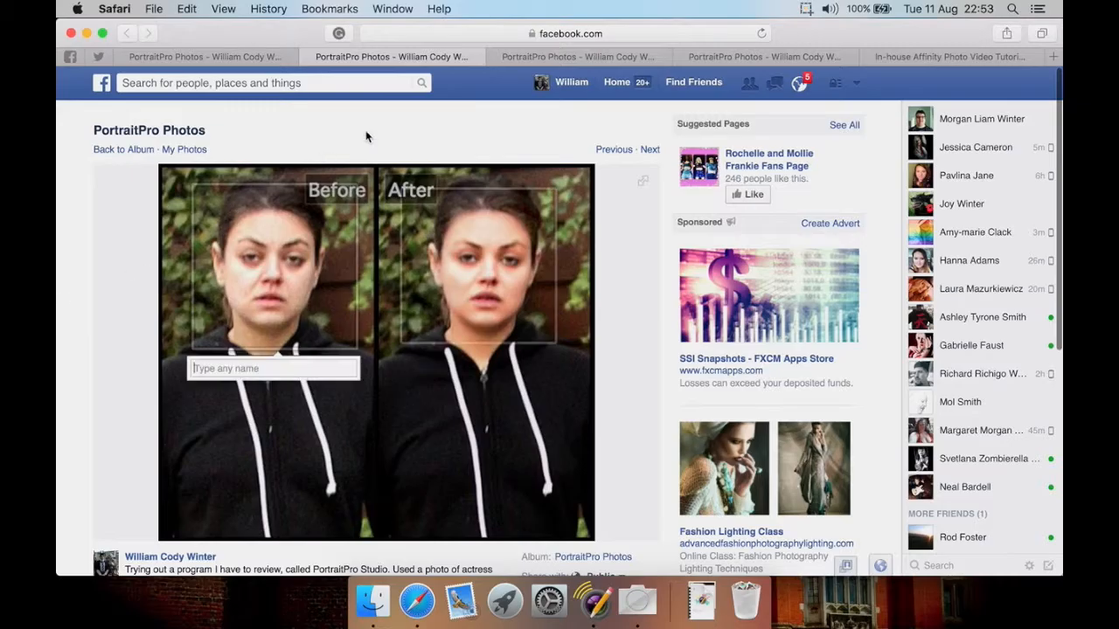
# Examine the before-and-after close-up of the blonde woman and its caption on the third PortraitPro Photos page
pyautogui.click(538, 56)
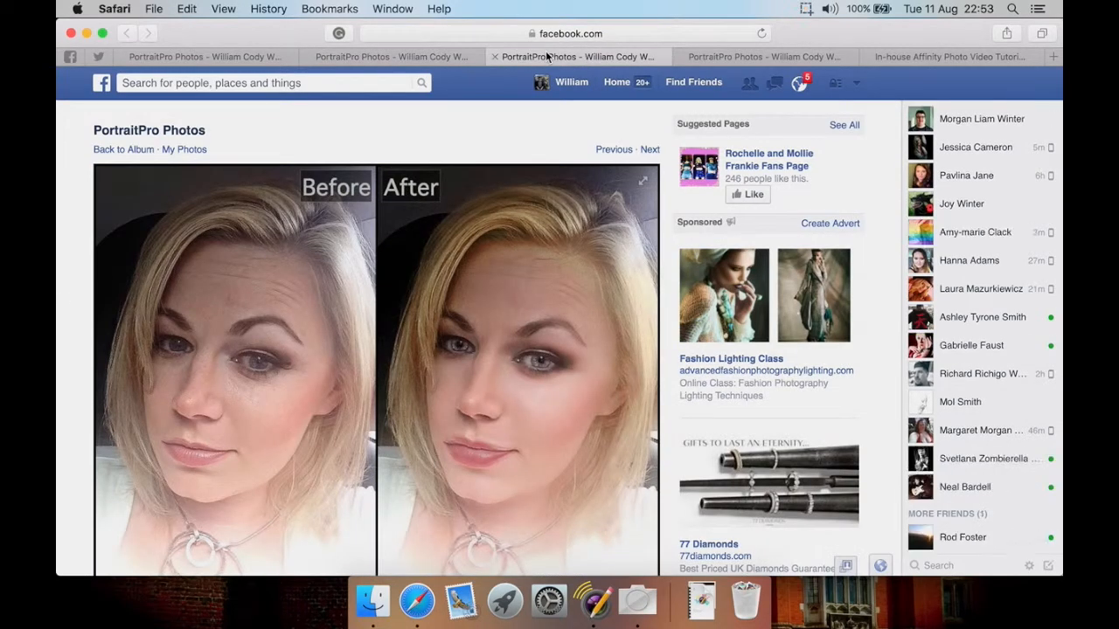
pyautogui.scroll(-1, 59, 317)
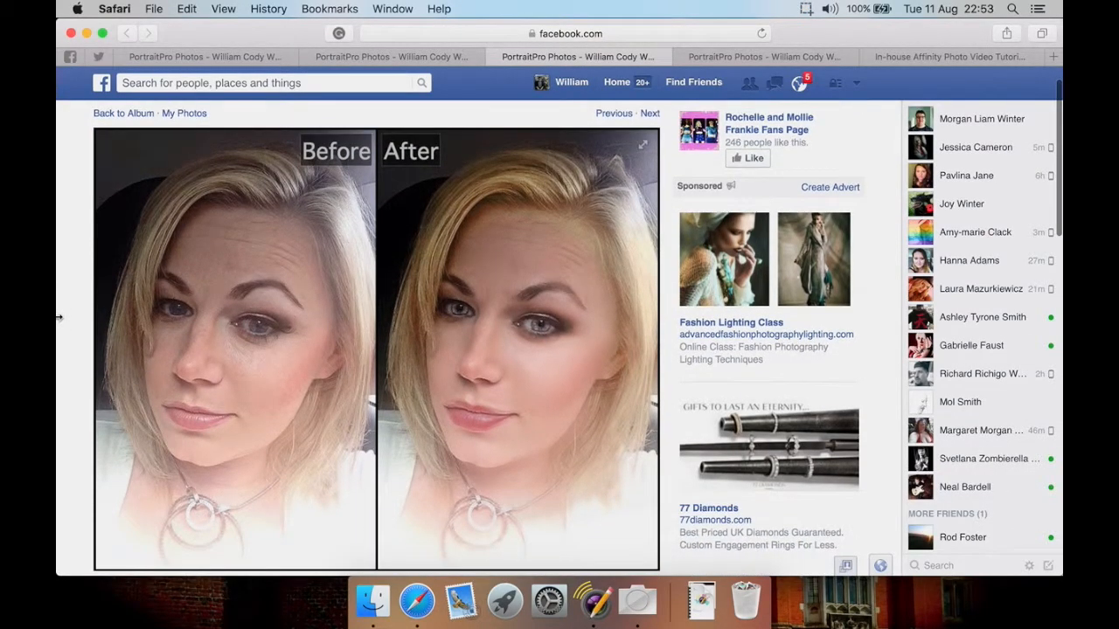
pyautogui.scroll(1, 58, 317)
pyautogui.scroll(-3, 59, 317)
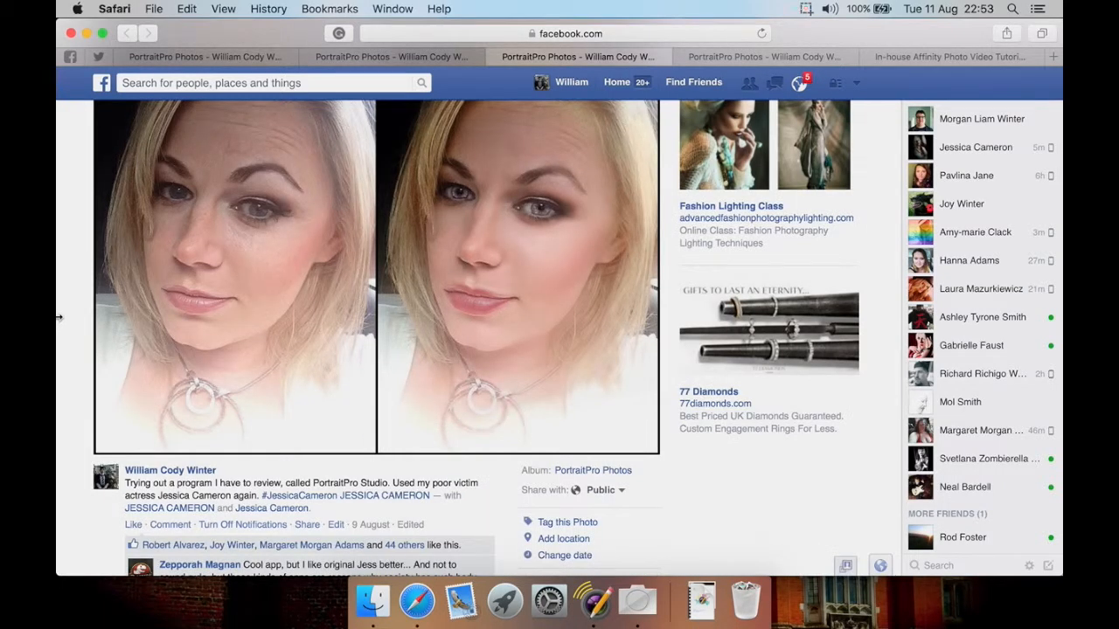
pyautogui.scroll(3, 59, 318)
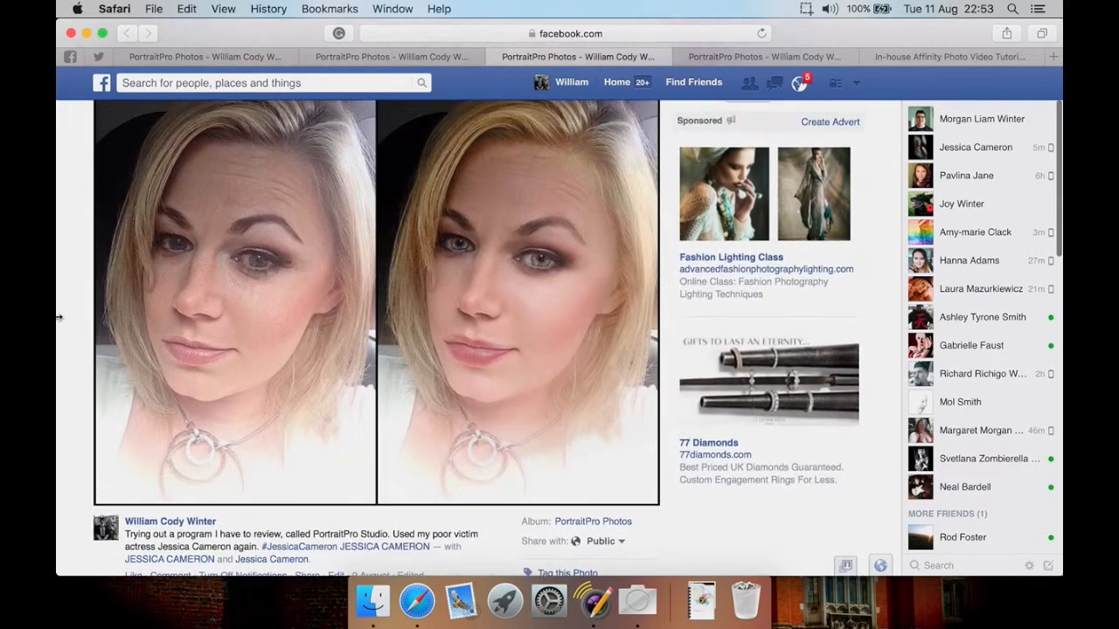
pyautogui.scroll(1, 59, 318)
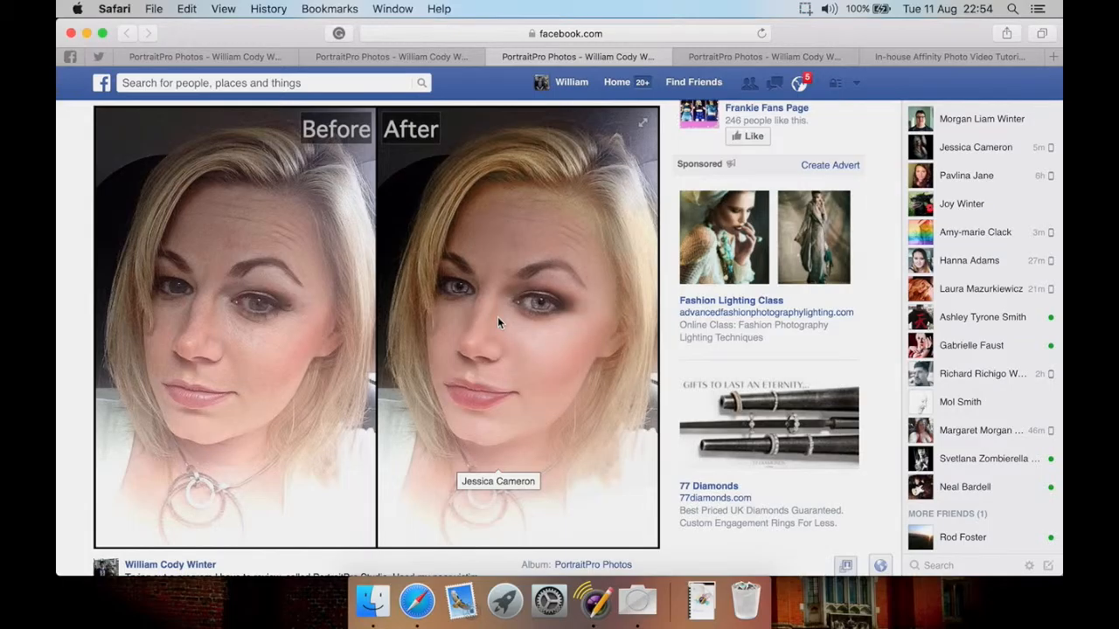
# Open the fourth PortraitPro Photos page and enlarge its before-and-after street photo so both faces can be inspected closely
pyautogui.click(746, 61)
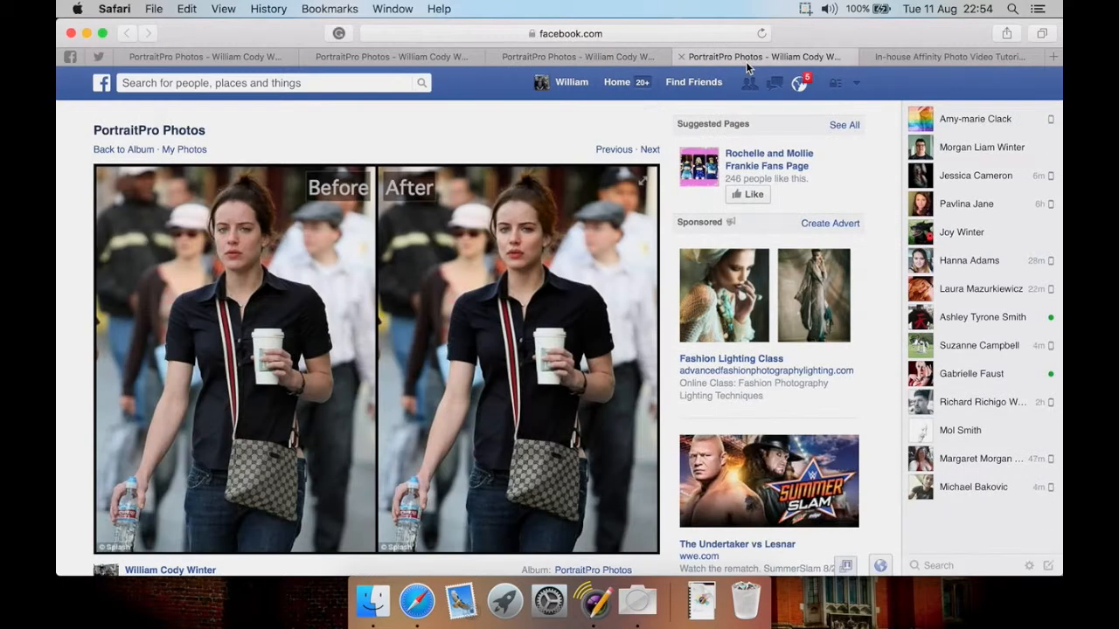
pyautogui.scroll(-3, 59, 308)
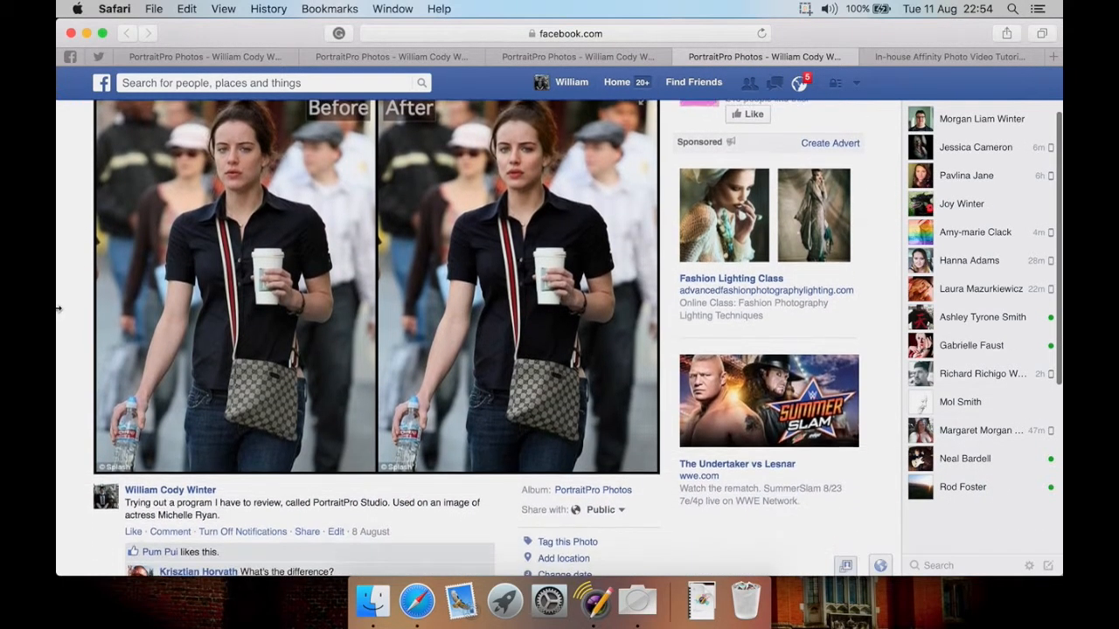
pyautogui.scroll(2, 59, 308)
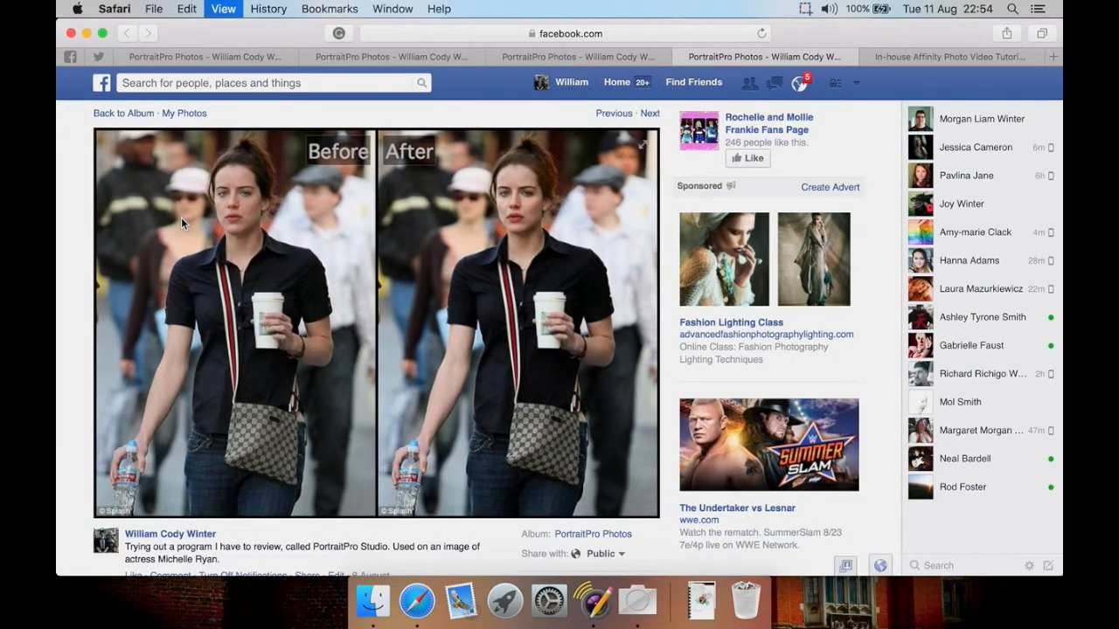
pyautogui.press('super+equal')
pyautogui.press('super+equal')
pyautogui.press('super+equal')
pyautogui.press('super+equal')
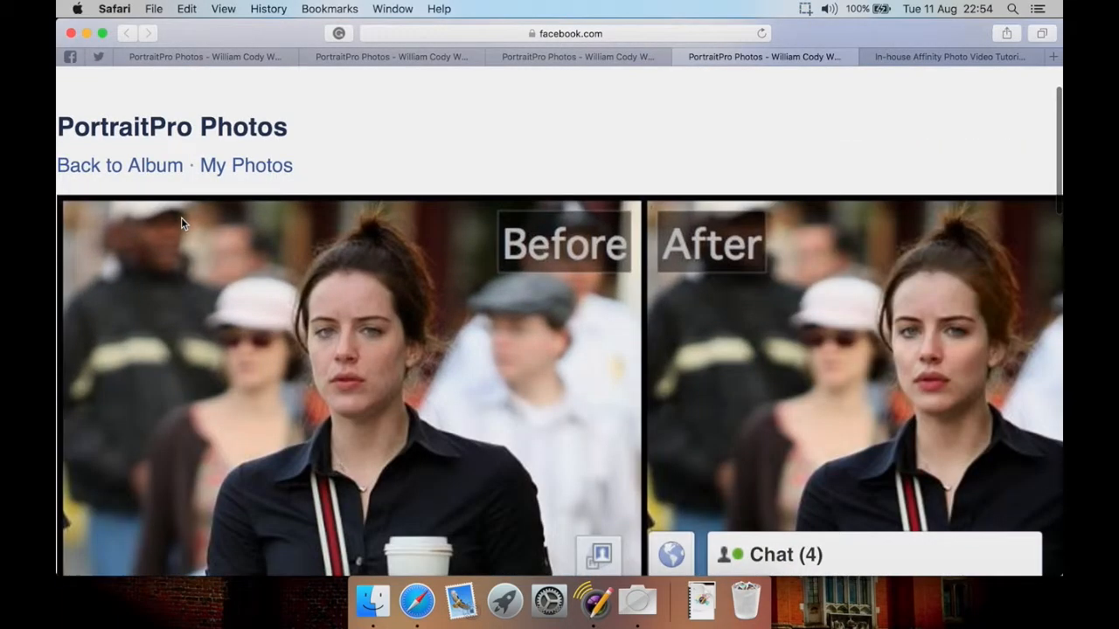
pyautogui.hscroll(3, 590, 142)
pyautogui.scroll(-1, 590, 141)
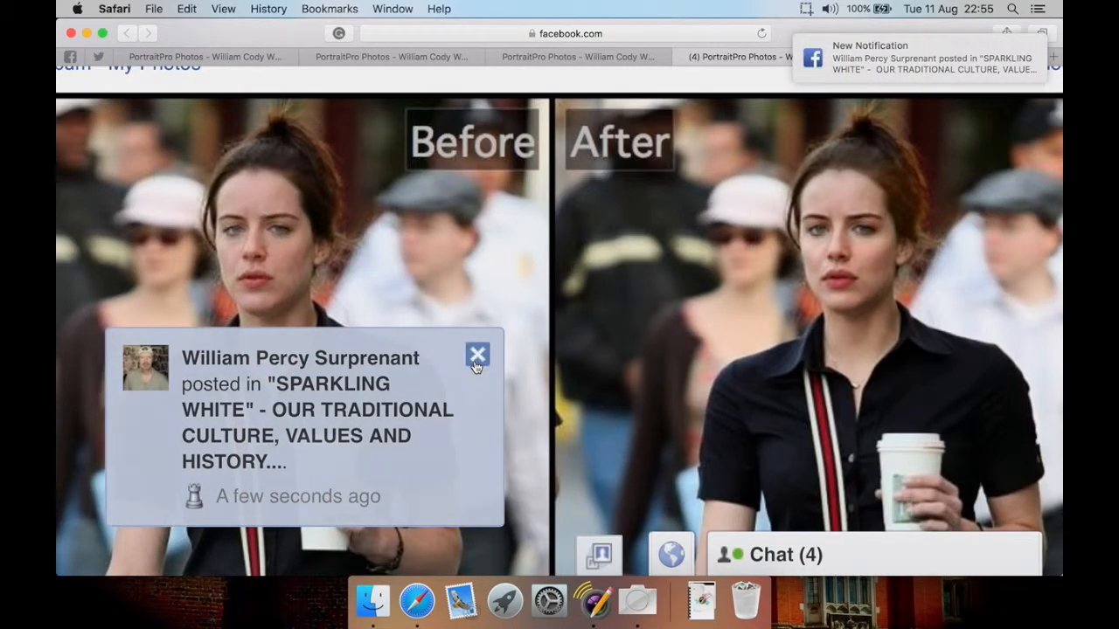
# Dismiss the Facebook notification and compare the woman's face in the before and after halves of the enlarged street photo
pyautogui.click(476, 362)
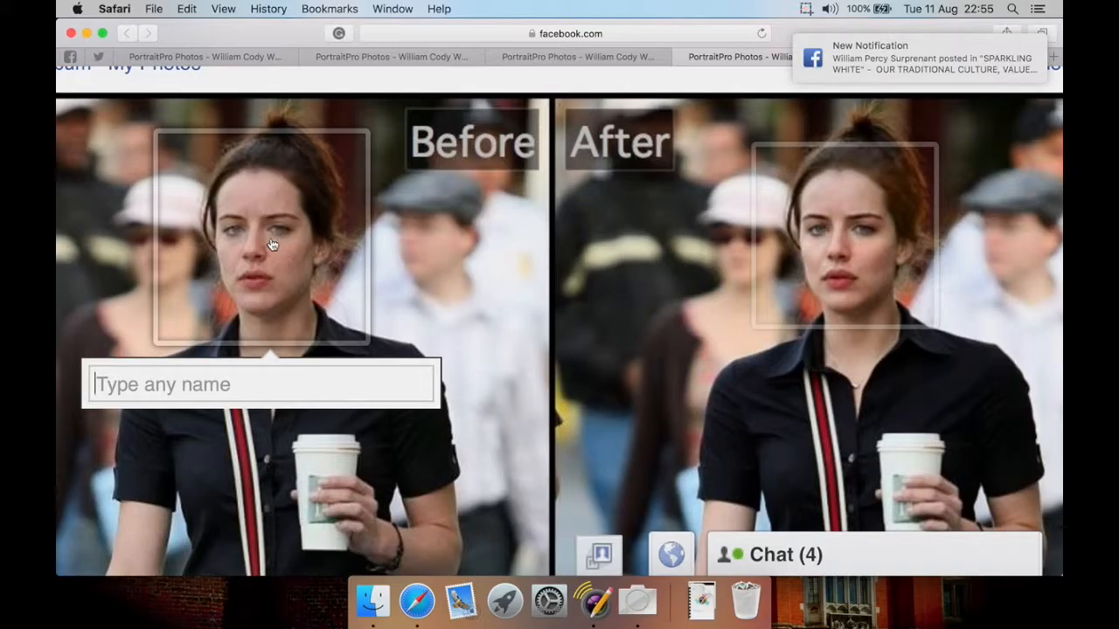
pyautogui.moveTo(287, 243)
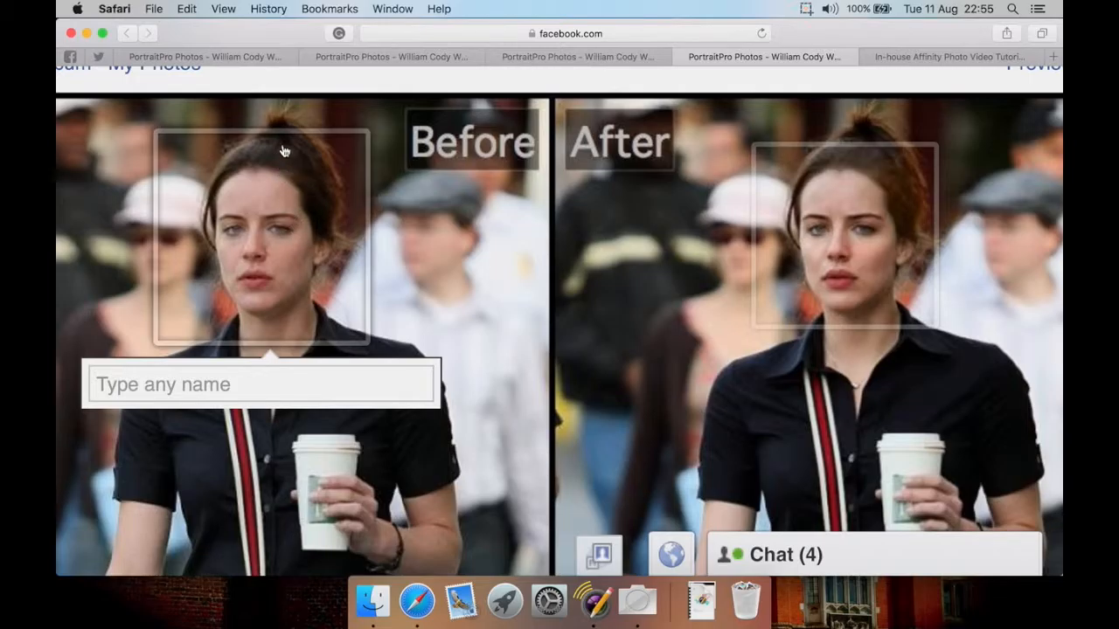
pyautogui.click(794, 161)
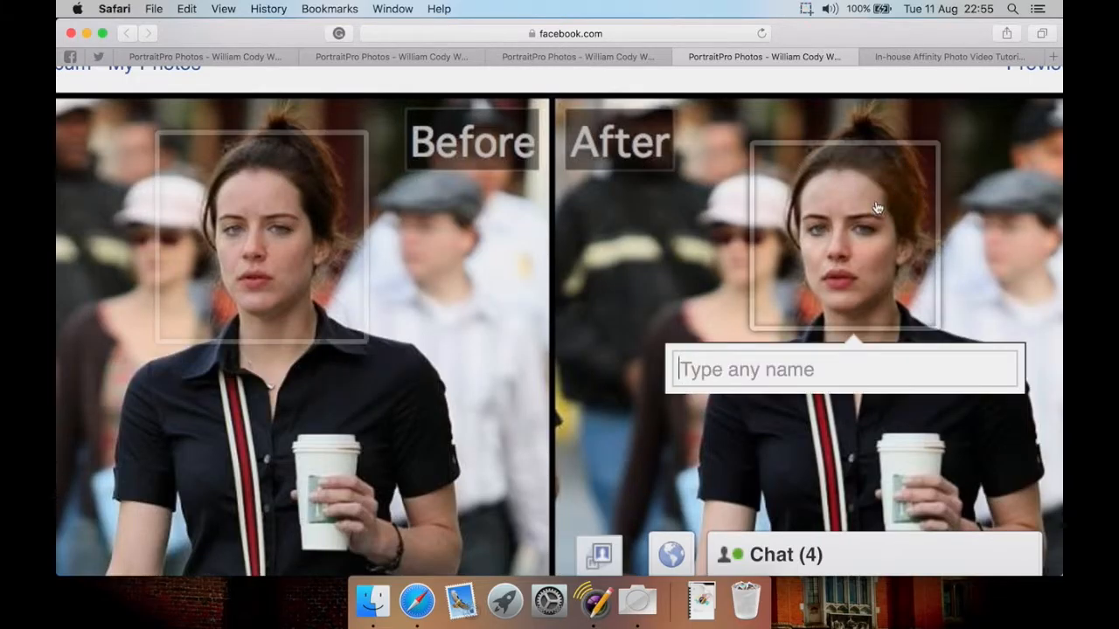
pyautogui.click(294, 252)
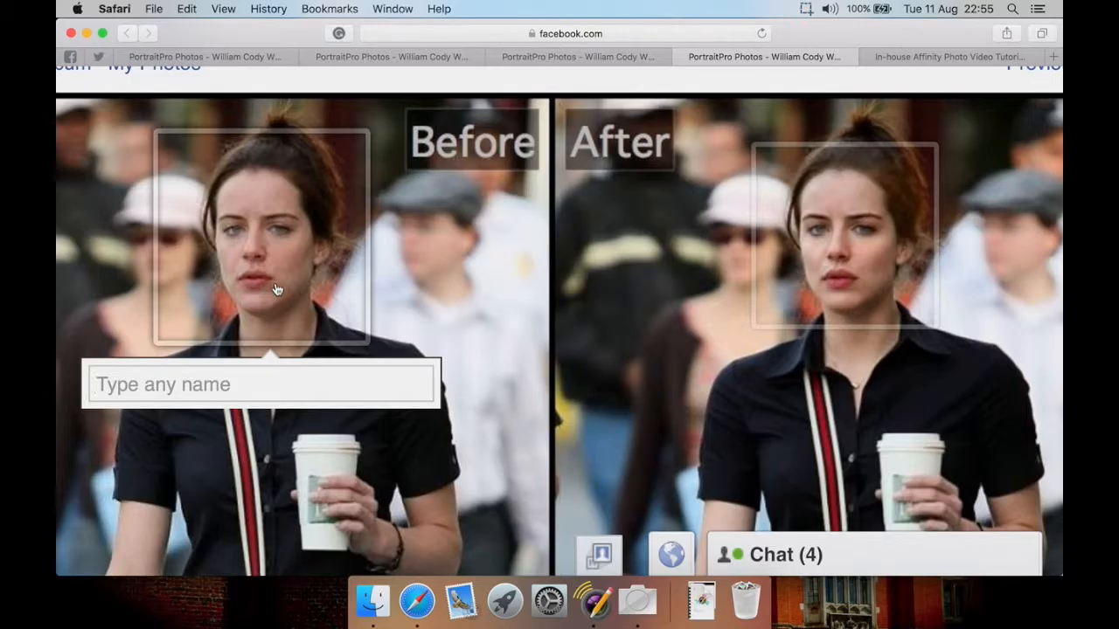
pyautogui.click(852, 249)
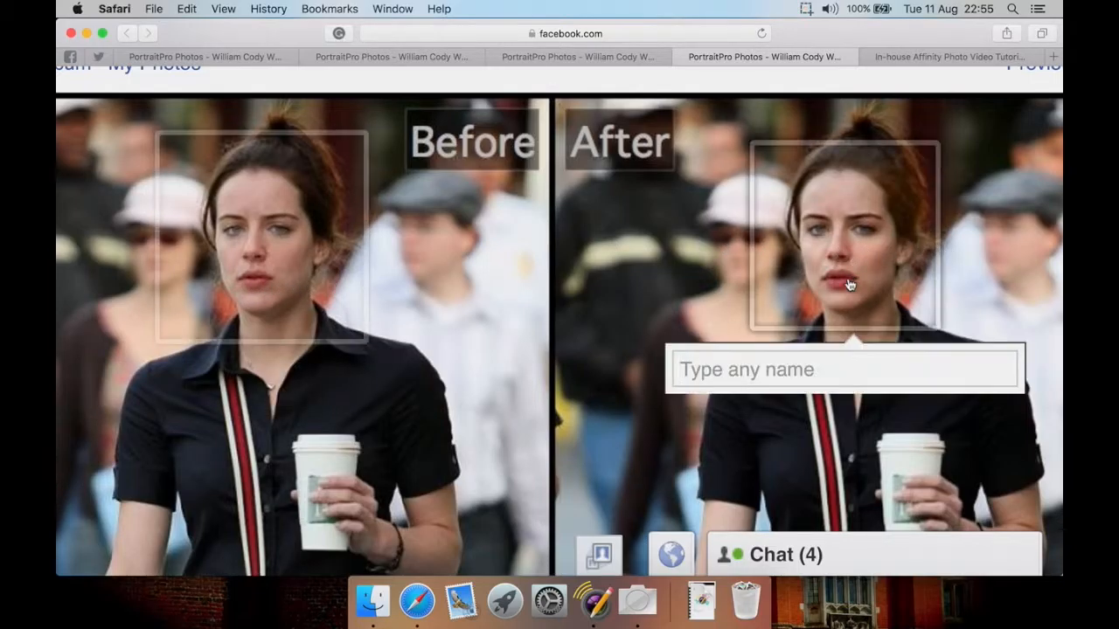
pyautogui.press('Escape')
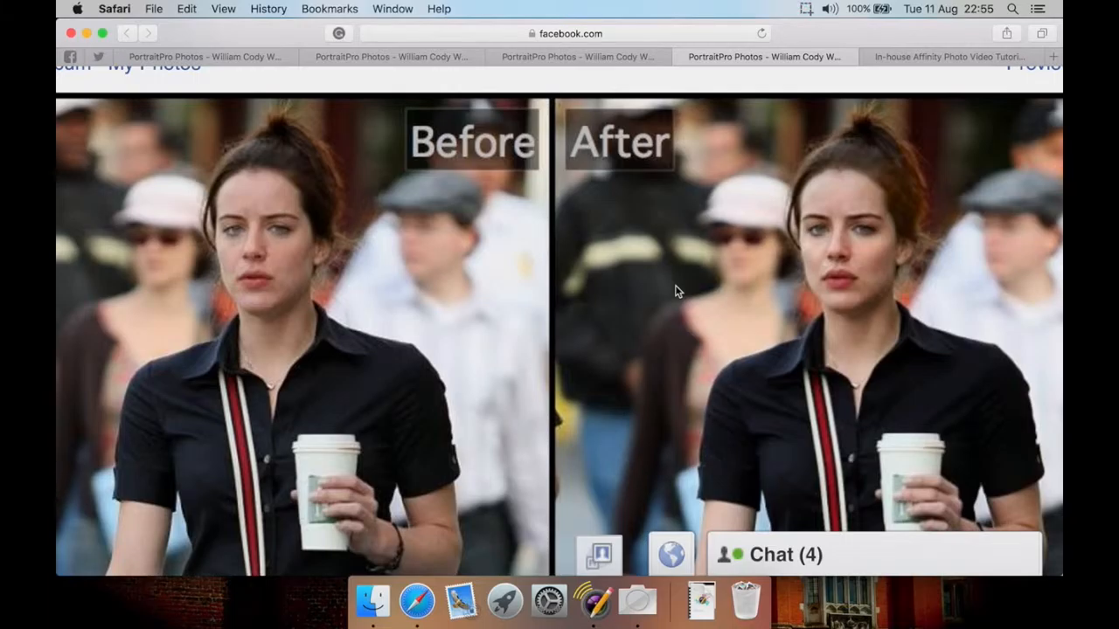
# Reduce the magnification of the Facebook page and switch back to PortraitPro
pyautogui.press('super+minus')
pyautogui.press('super+minus')
pyautogui.press('super+minus')
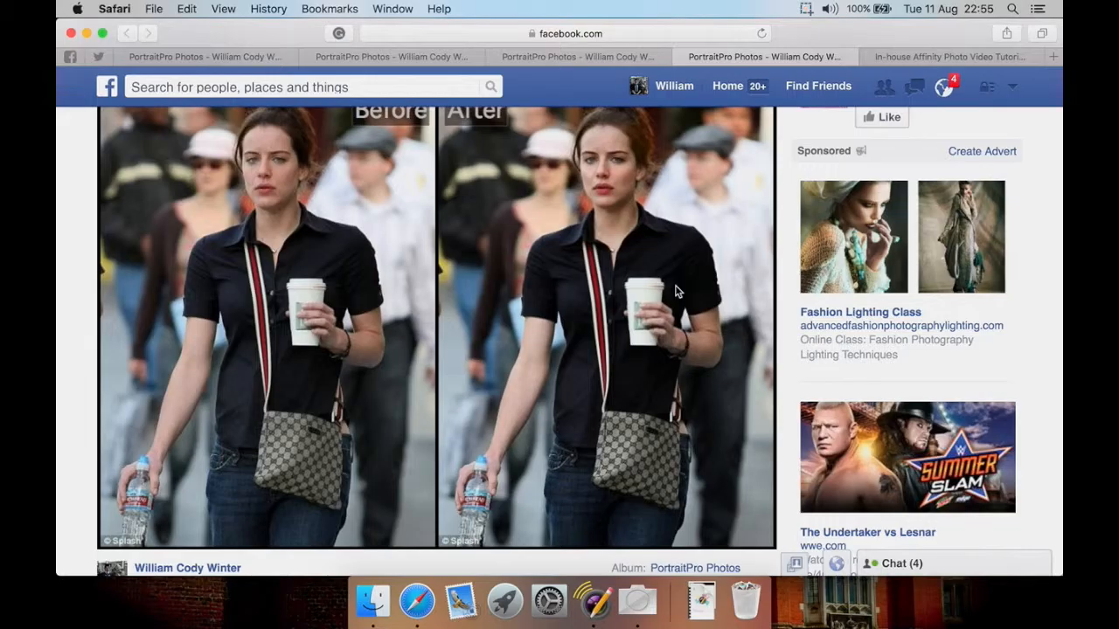
pyautogui.scroll(1, 677, 291)
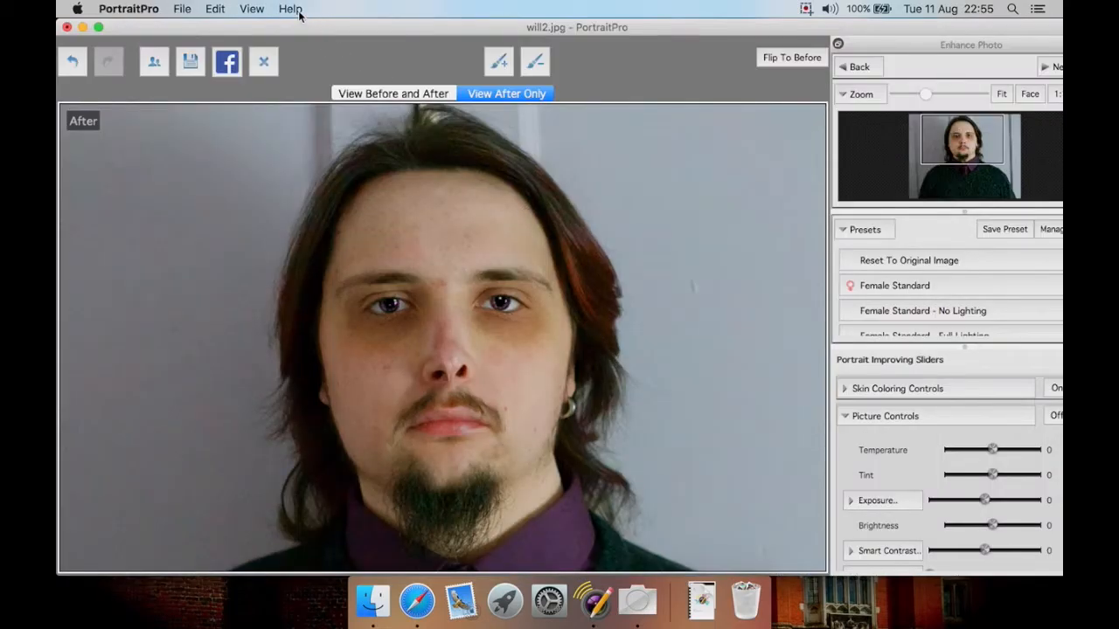
# Look over PortraitPro's help resources and the Post to Facebook options without posting the image
pyautogui.click(291, 9)
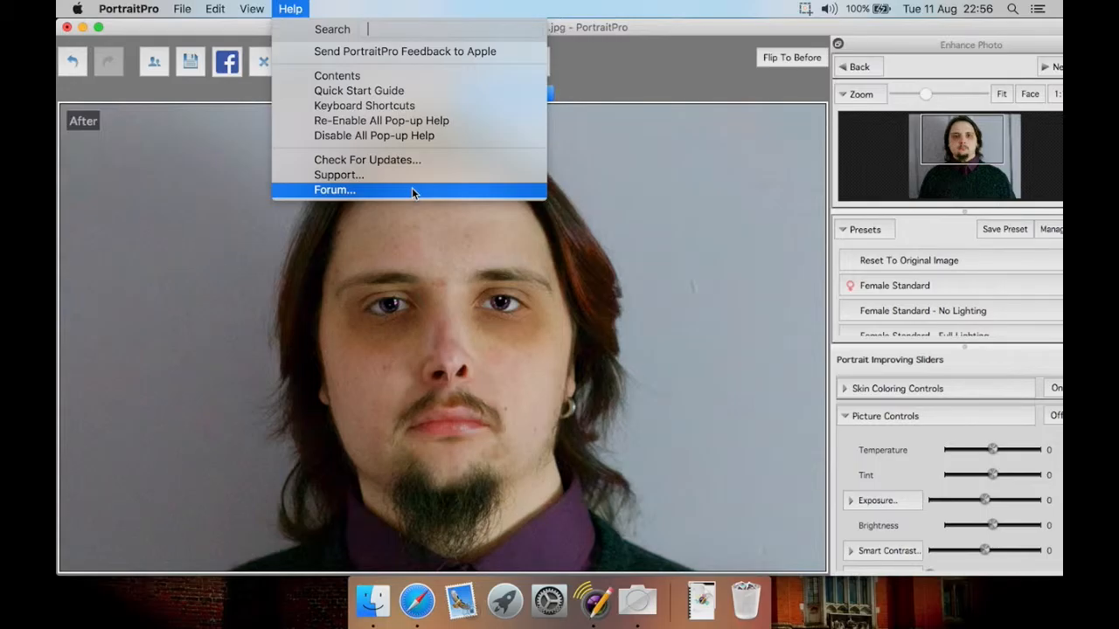
pyautogui.click(304, 9)
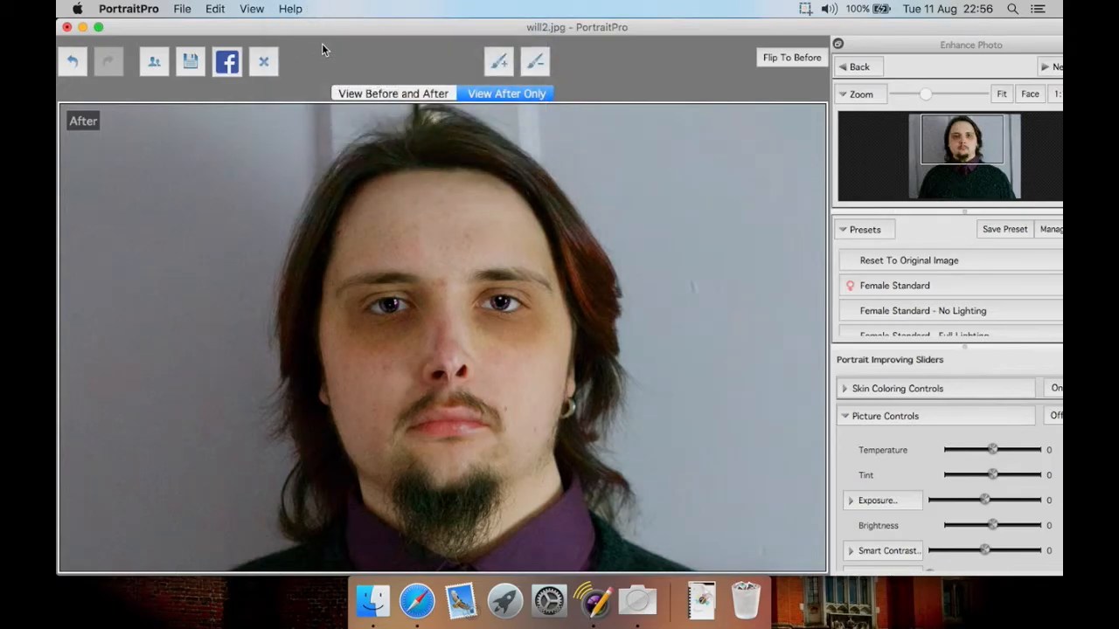
pyautogui.click(228, 62)
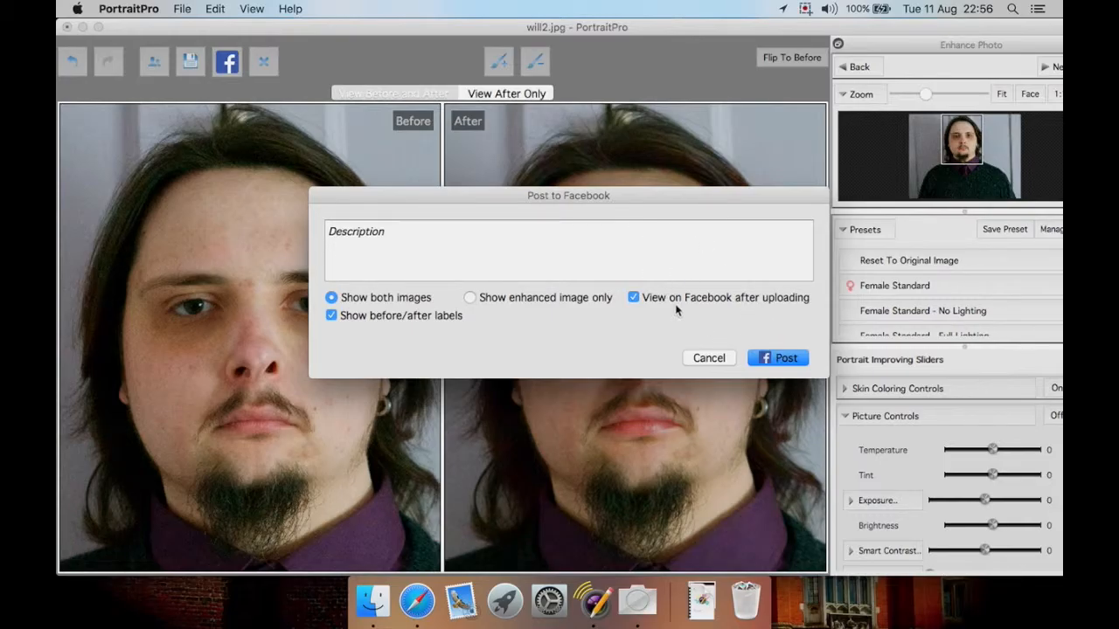
pyautogui.click(709, 356)
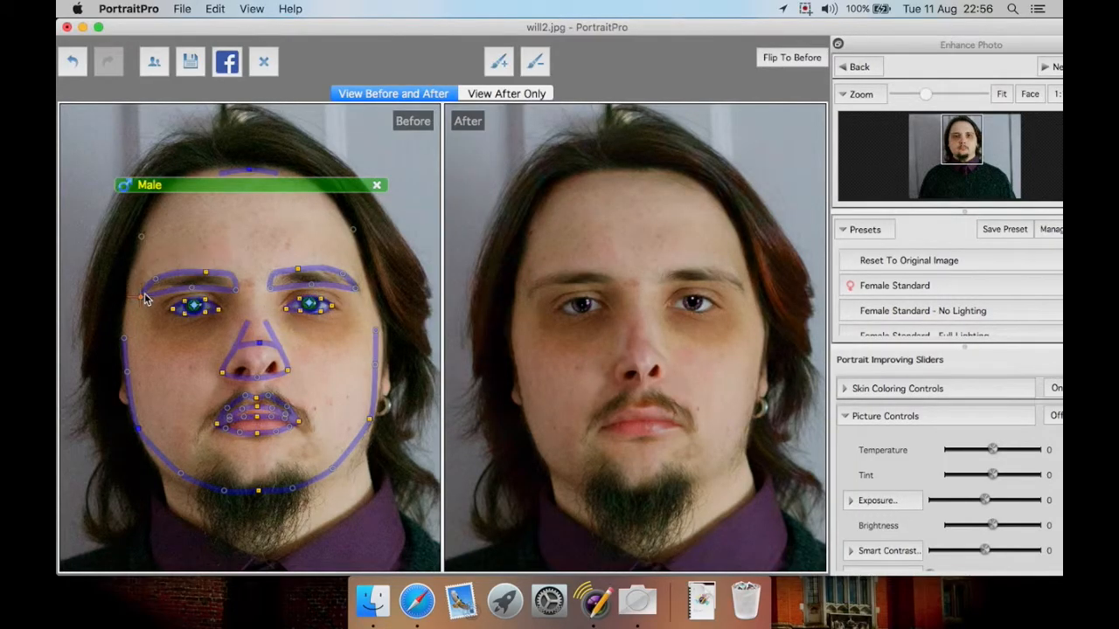
# Try moving a jaw point of the face outline outward in the Before image, and return it to the jawline
pyautogui.moveTo(287, 208)
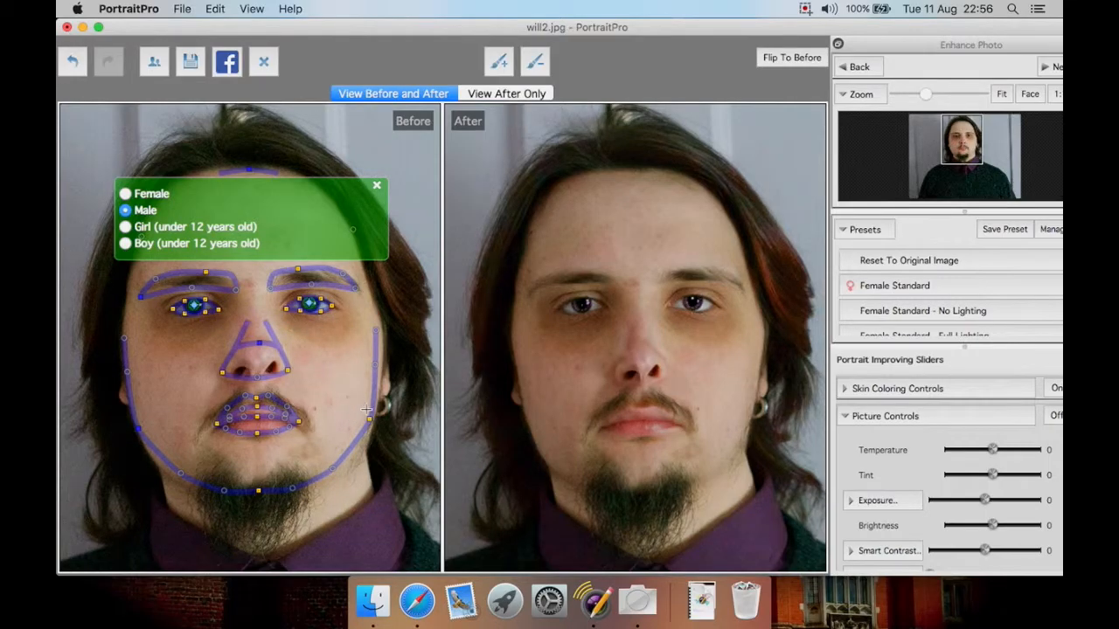
pyautogui.moveTo(369, 418); pyautogui.dragTo(412, 435)
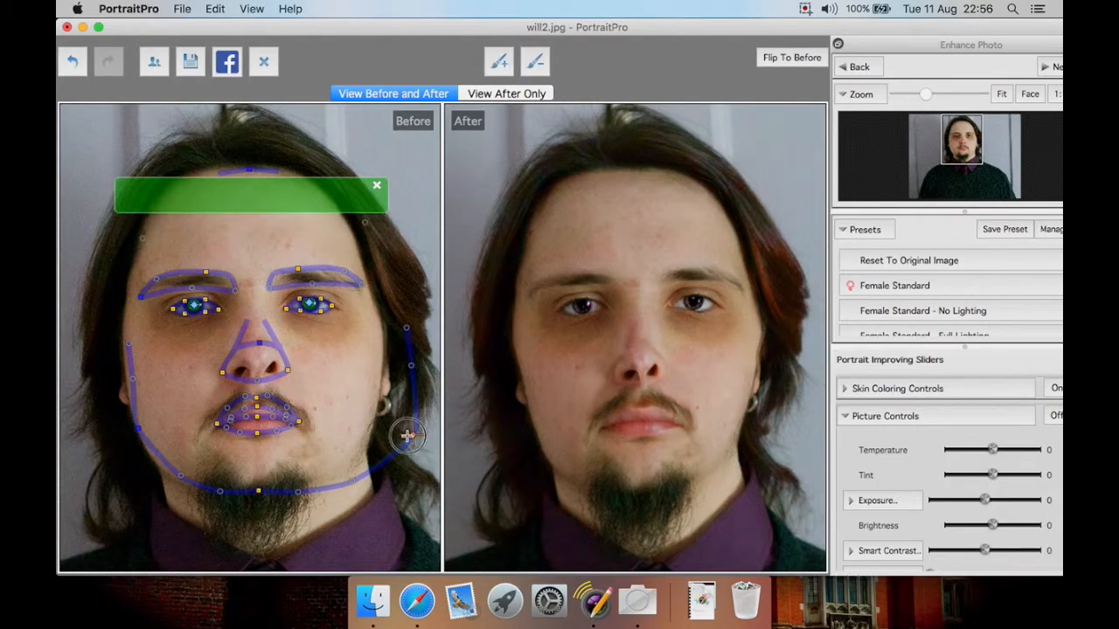
pyautogui.moveTo(404, 432)
pyautogui.mouseDown()
pyautogui.moveTo(357, 405)
pyautogui.moveTo(368, 417)
pyautogui.mouseUp()
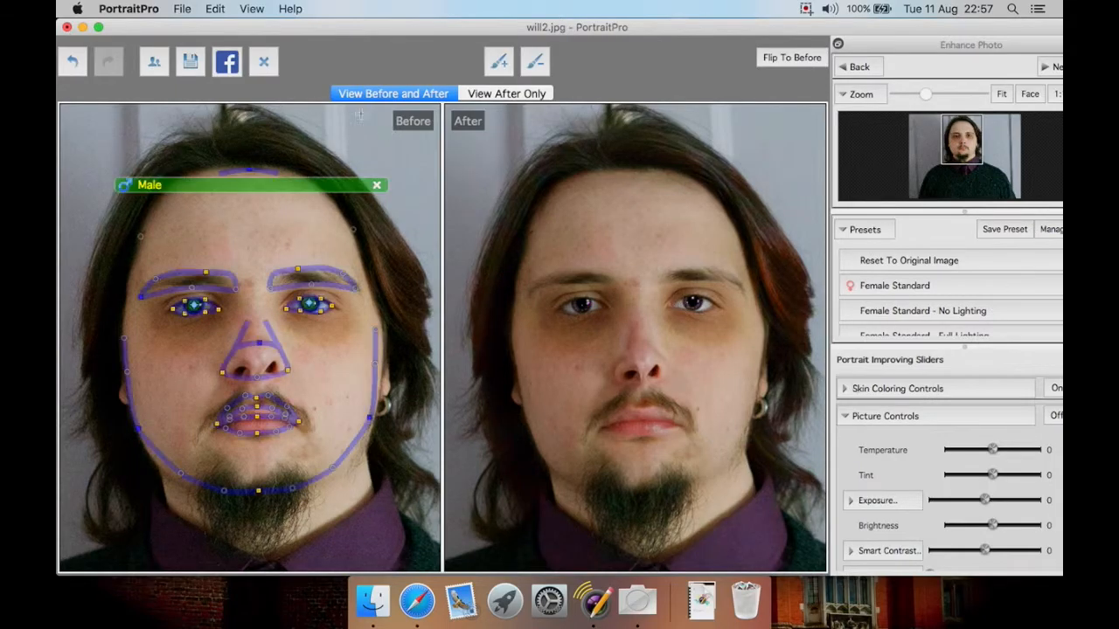
# Review the Post to Facebook options for the before-and-after images again and cancel the post
pyautogui.click(237, 68)
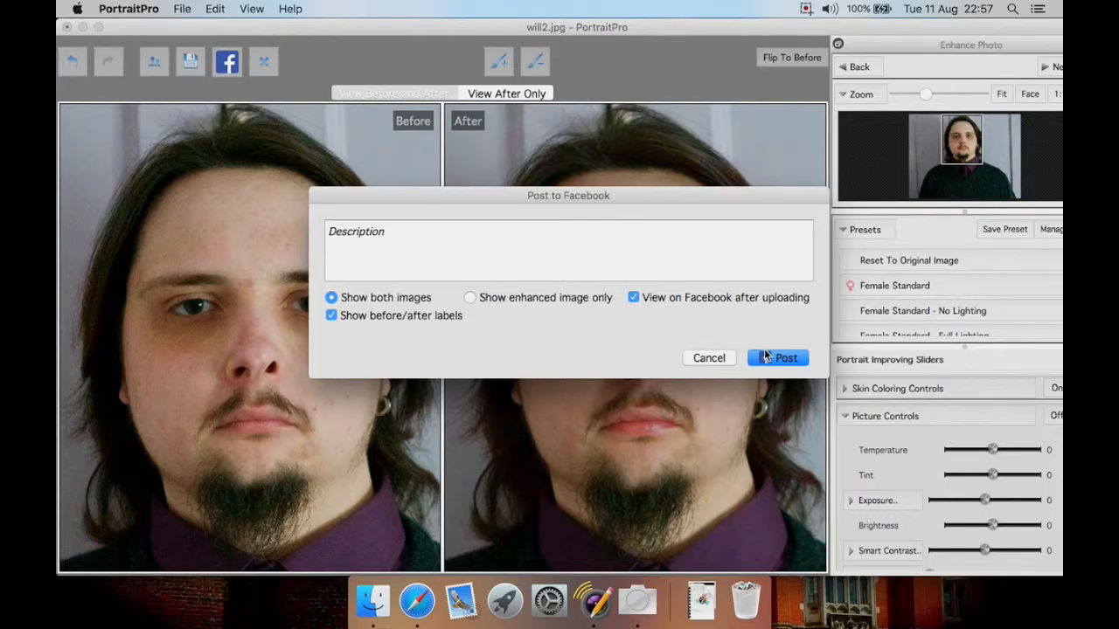
pyautogui.click(699, 360)
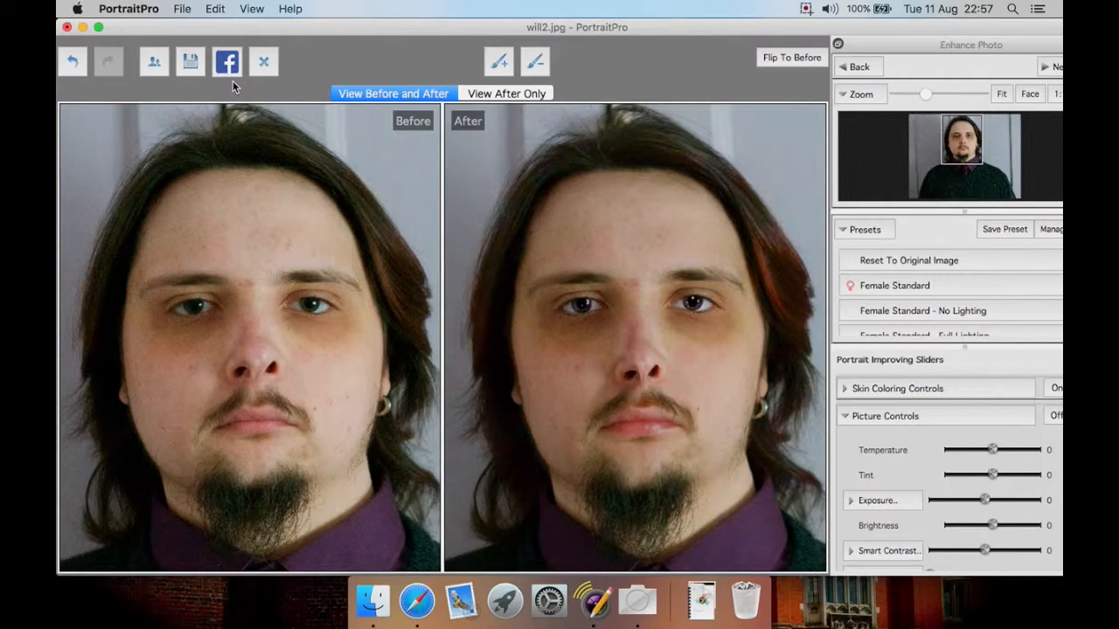
# Review the Save Image Options and the Post to Facebook options for both images, cancelling without saving or posting
pyautogui.click(190, 61)
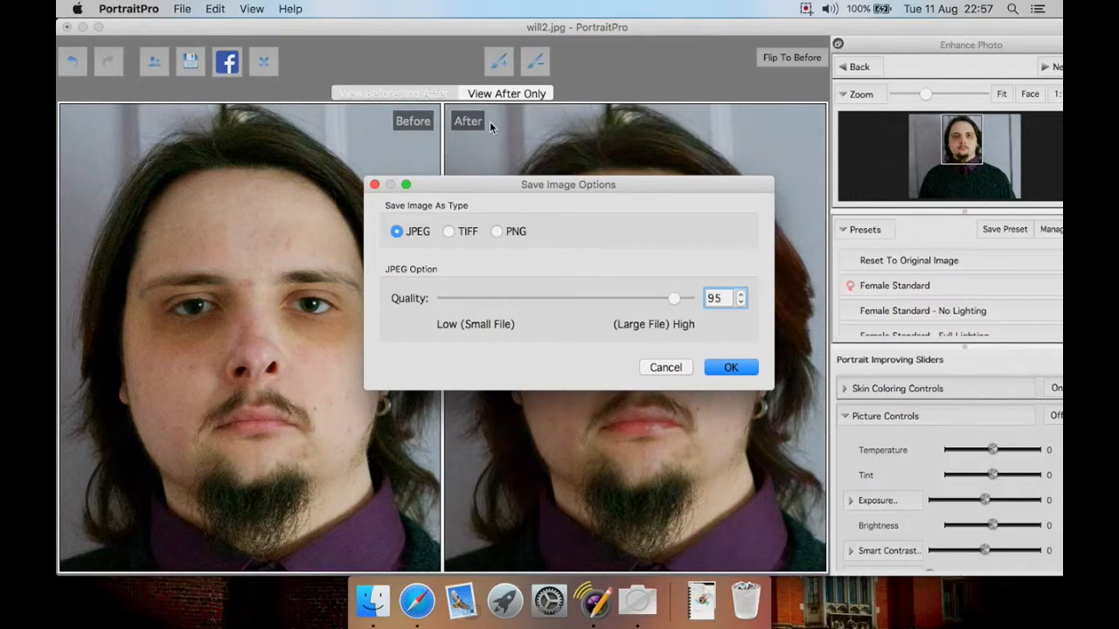
pyautogui.click(661, 369)
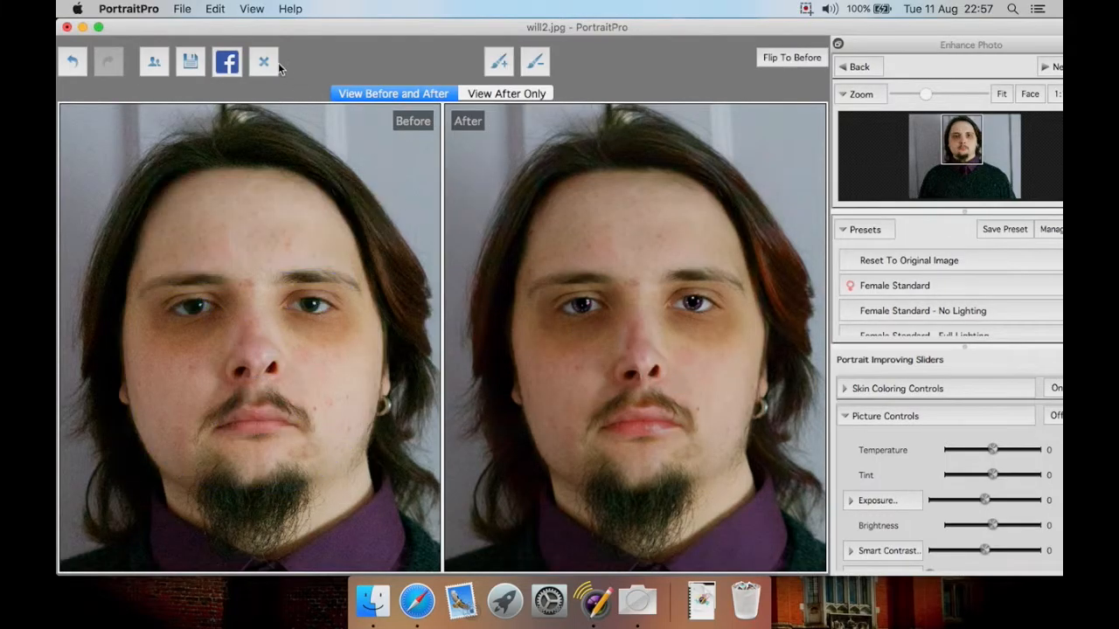
pyautogui.click(229, 60)
pyautogui.click(331, 298)
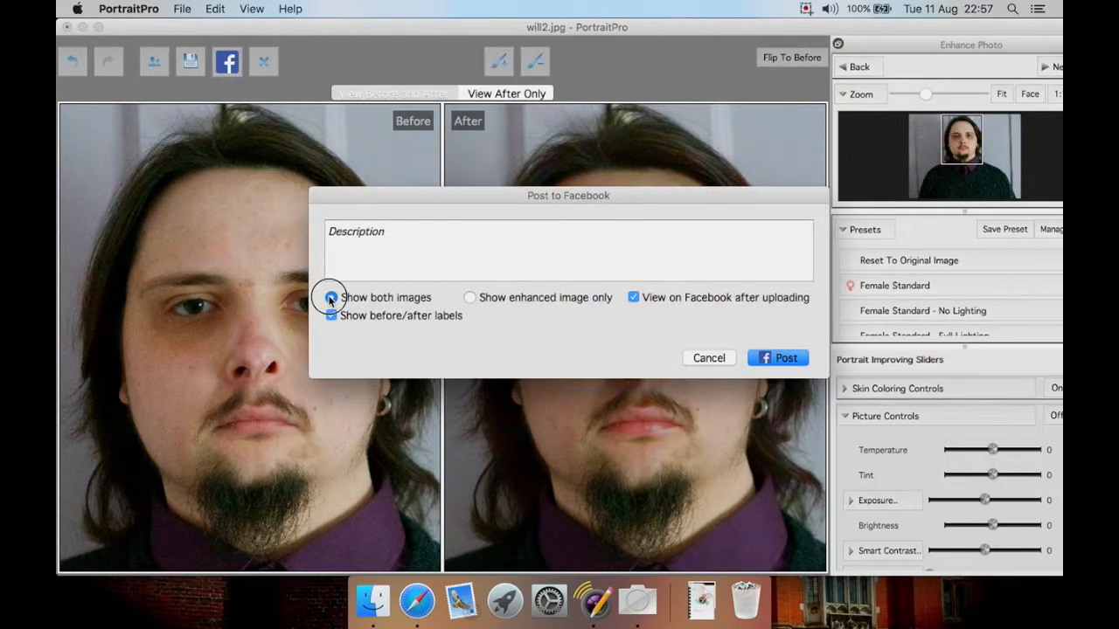
pyautogui.click(330, 316)
pyautogui.click(330, 316)
pyautogui.click(709, 357)
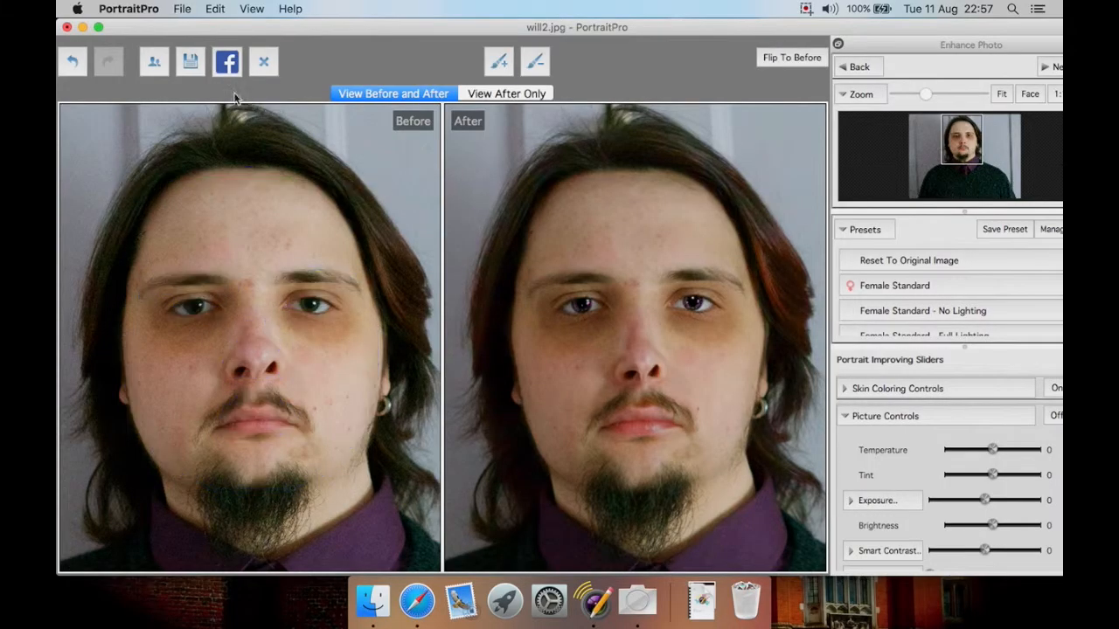
pyautogui.click(193, 74)
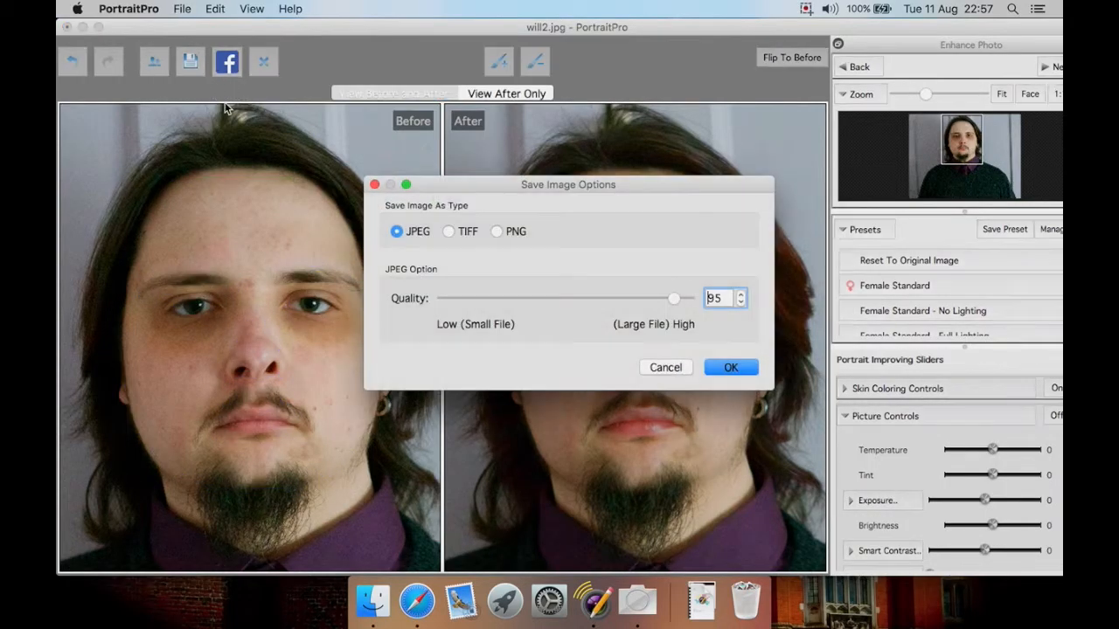
pyautogui.click(654, 366)
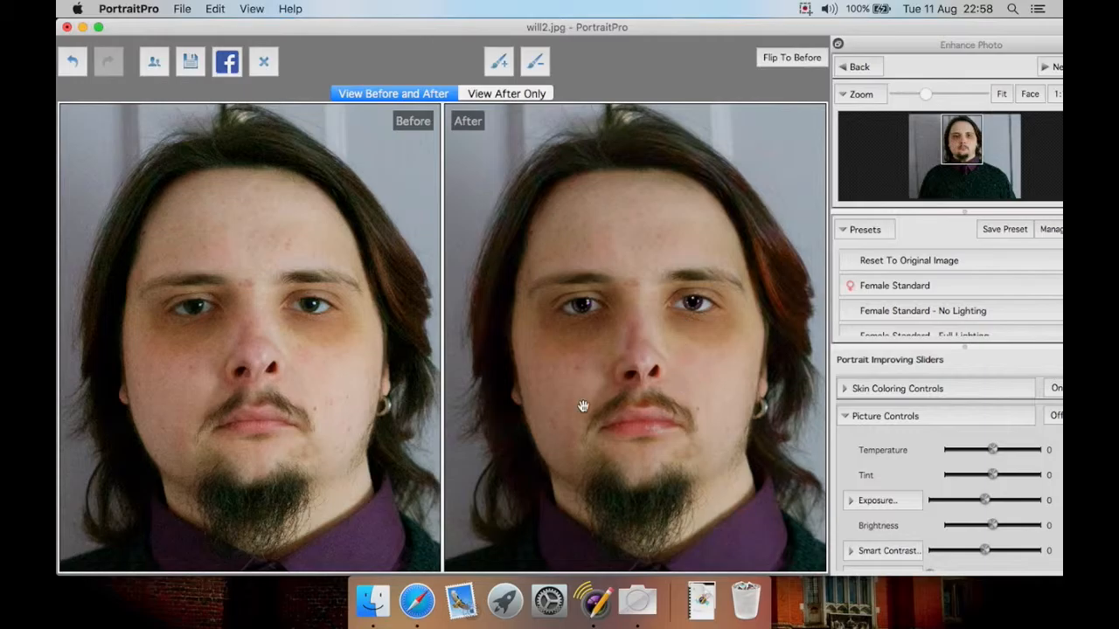
# Switch to Safari and compare the features of the Standard, Studio and Studio Max editions on the PortraitPro Software Editions page
pyautogui.moveTo(436, 108)
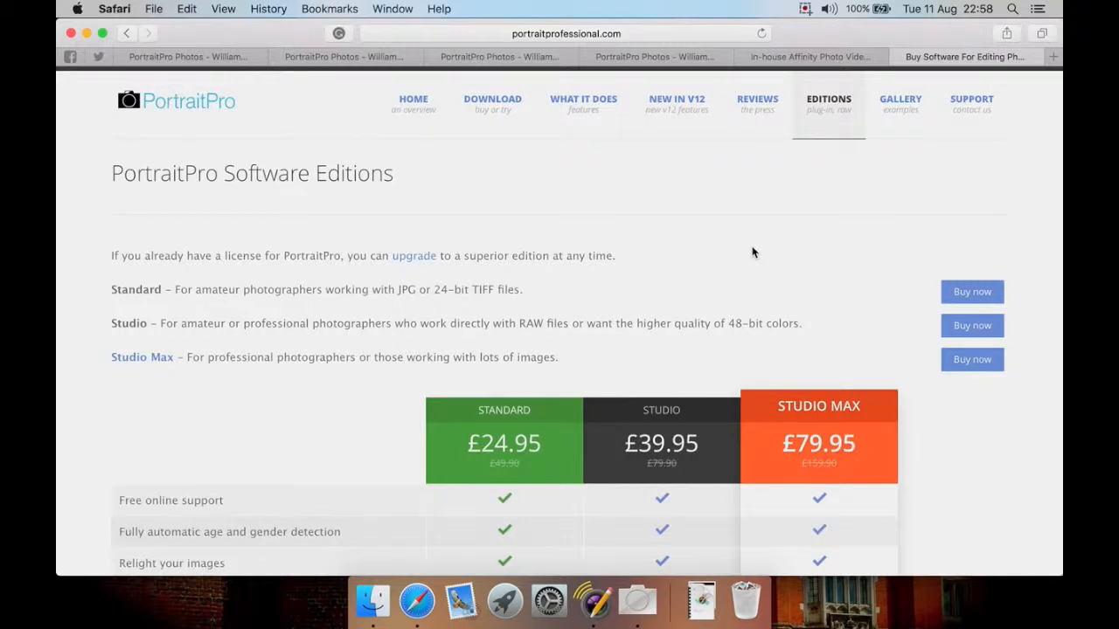
pyautogui.scroll(-5, 751, 253)
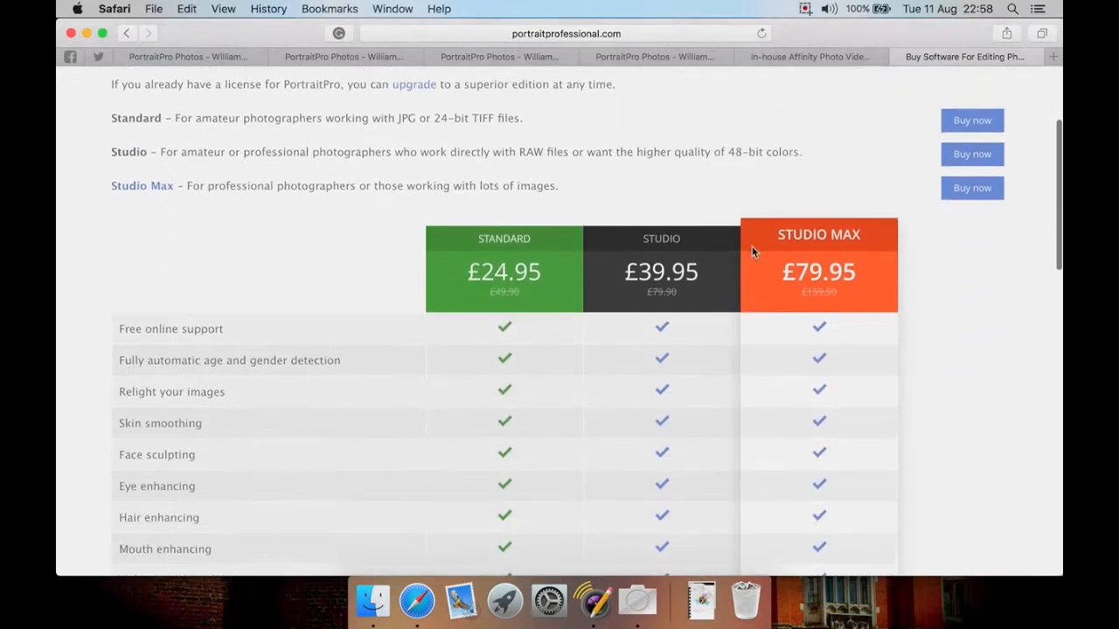
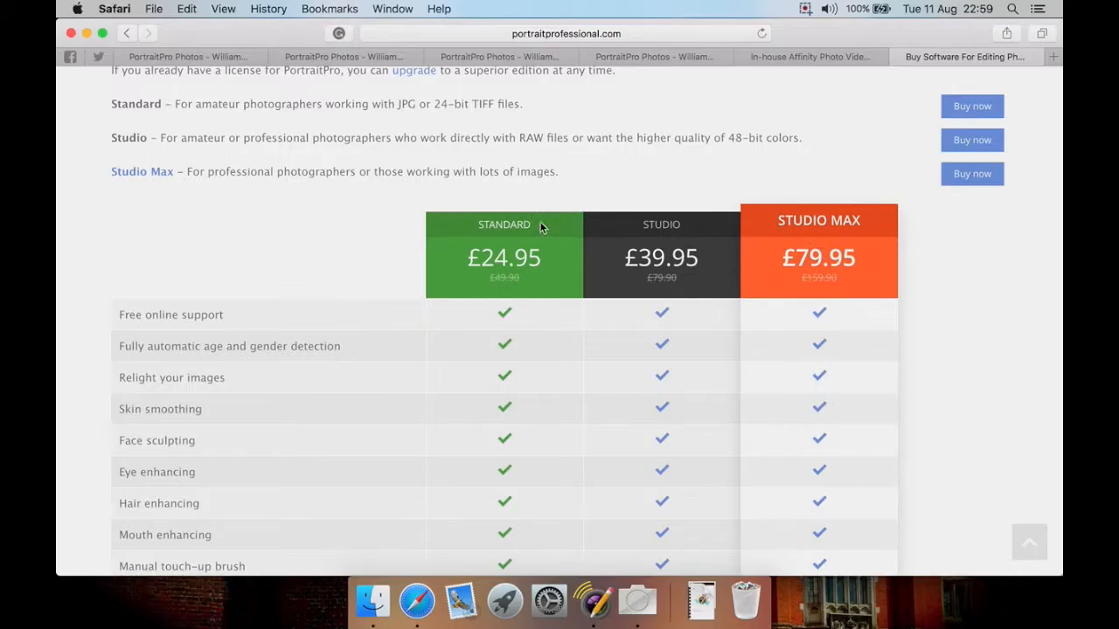
pyautogui.scroll(-3, 575, 284)
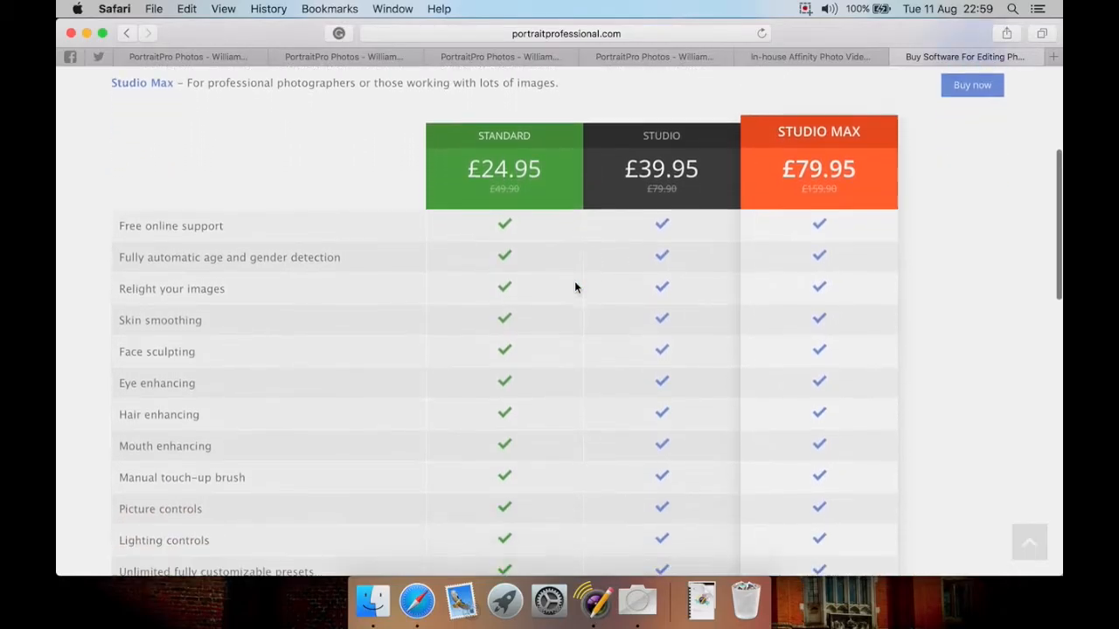
pyautogui.scroll(-5, 615, 354)
pyautogui.scroll(-5, 615, 356)
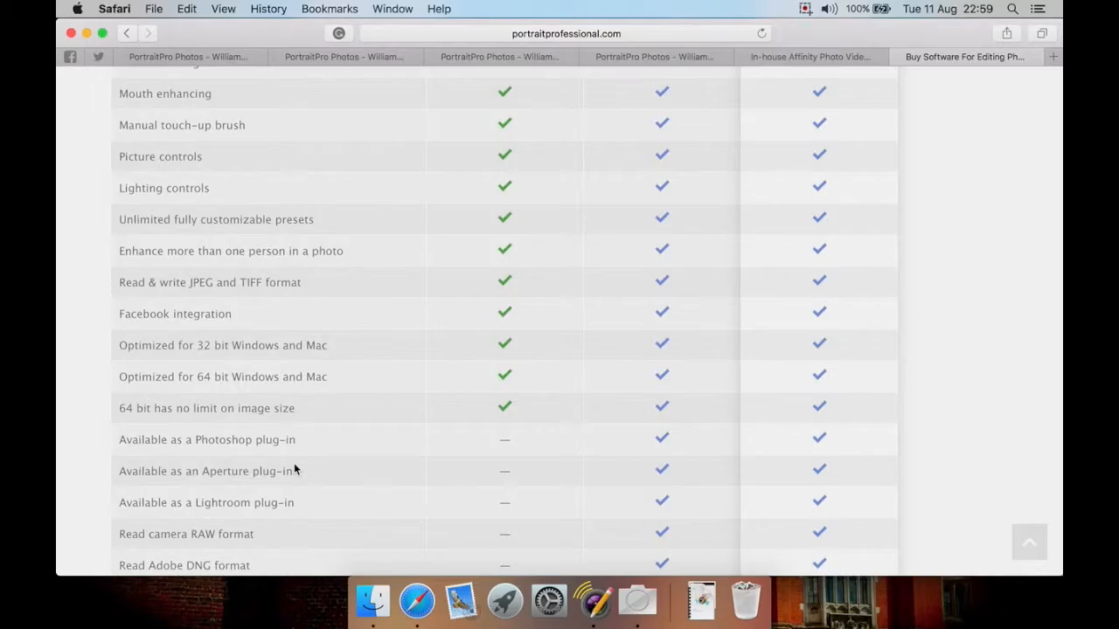
pyautogui.scroll(-3, 294, 470)
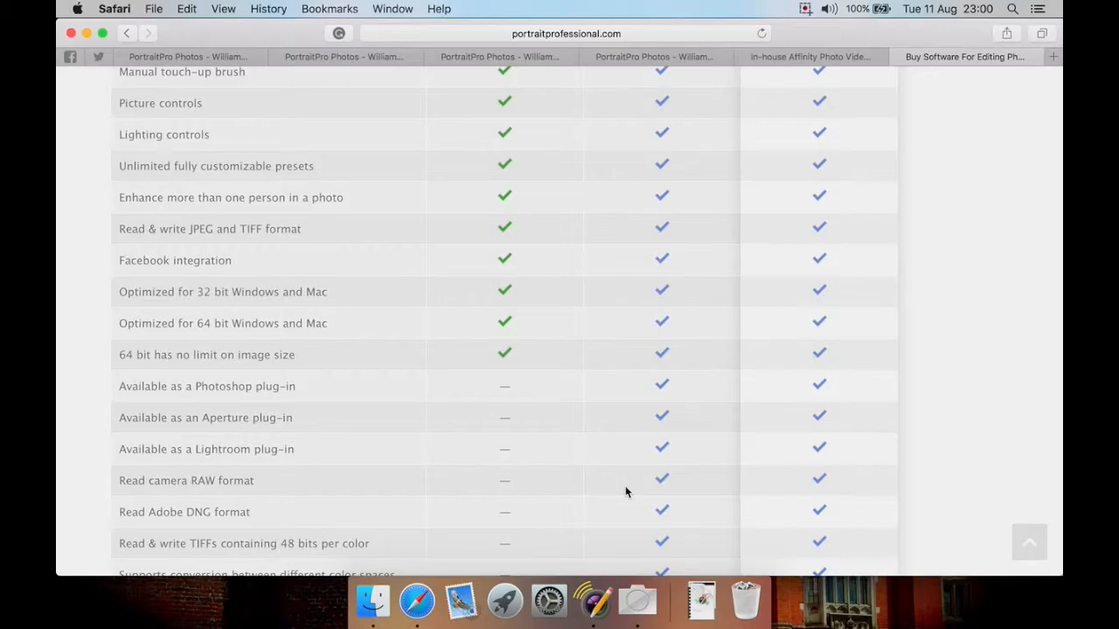
pyautogui.scroll(-3, 502, 490)
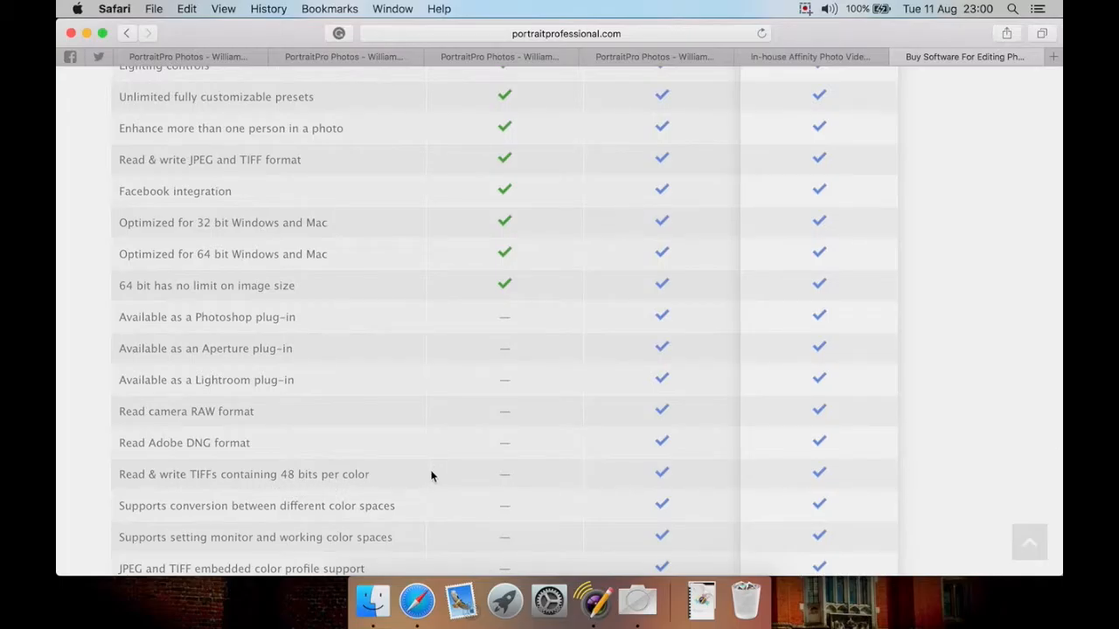
pyautogui.scroll(-2, 431, 476)
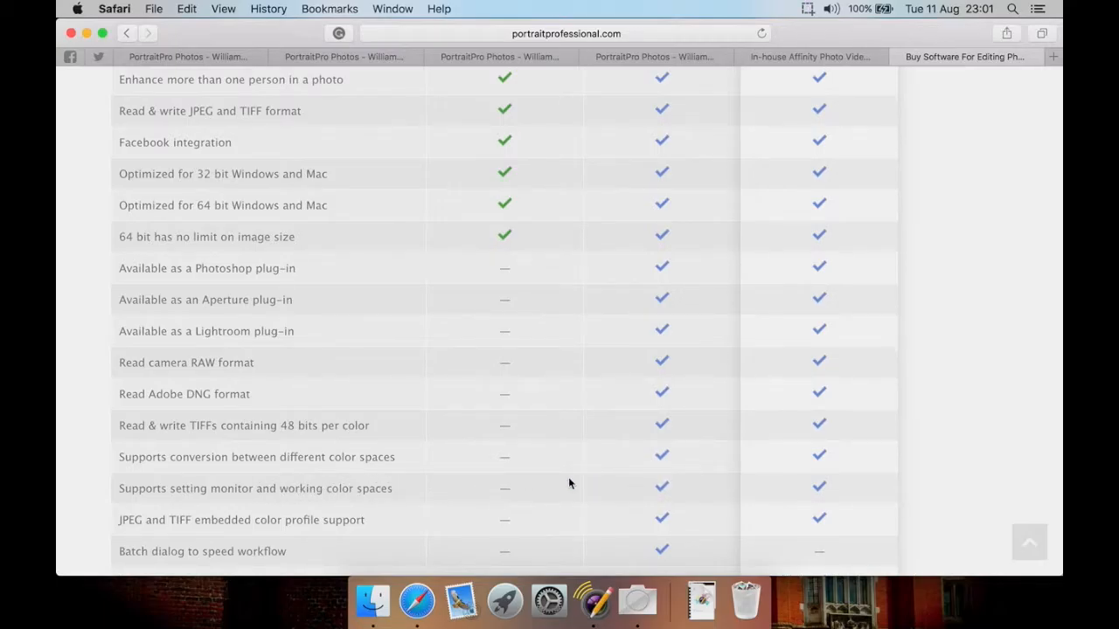
pyautogui.scroll(-1, 334, 514)
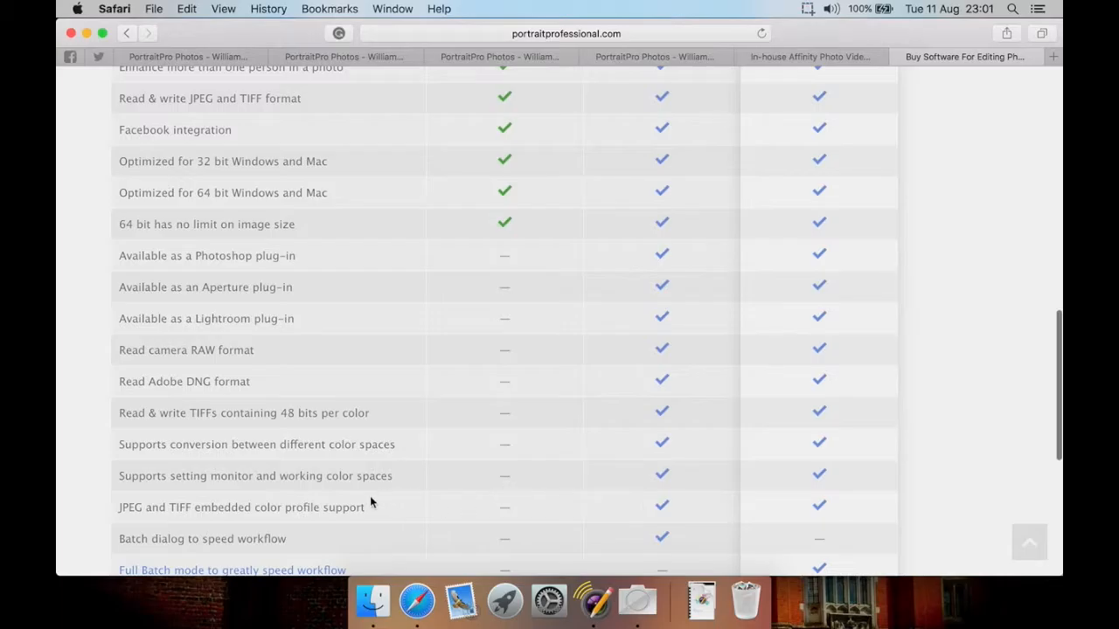
pyautogui.scroll(-2, 370, 499)
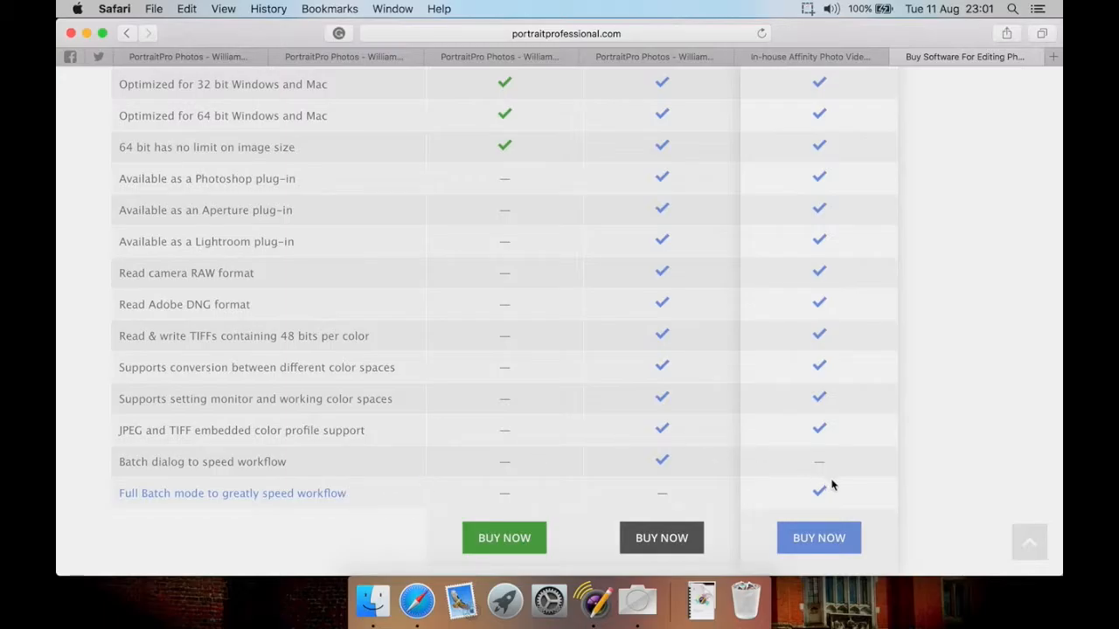
# Look over the page about Full Batch mode in Studio Max and return to the editions comparison
pyautogui.click(310, 494)
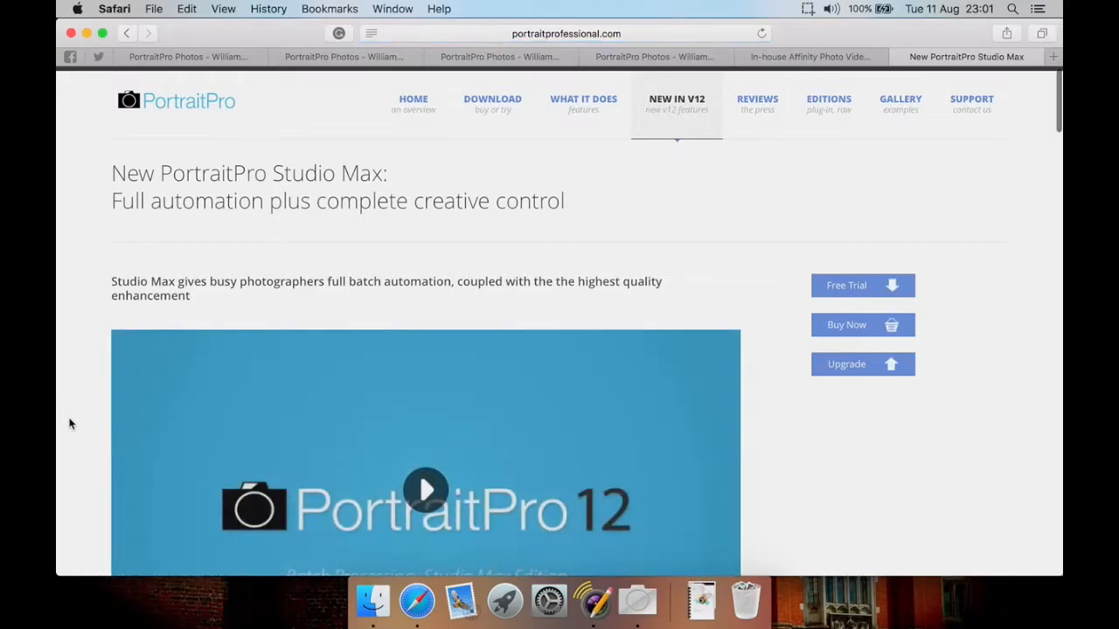
pyautogui.scroll(-2, 70, 425)
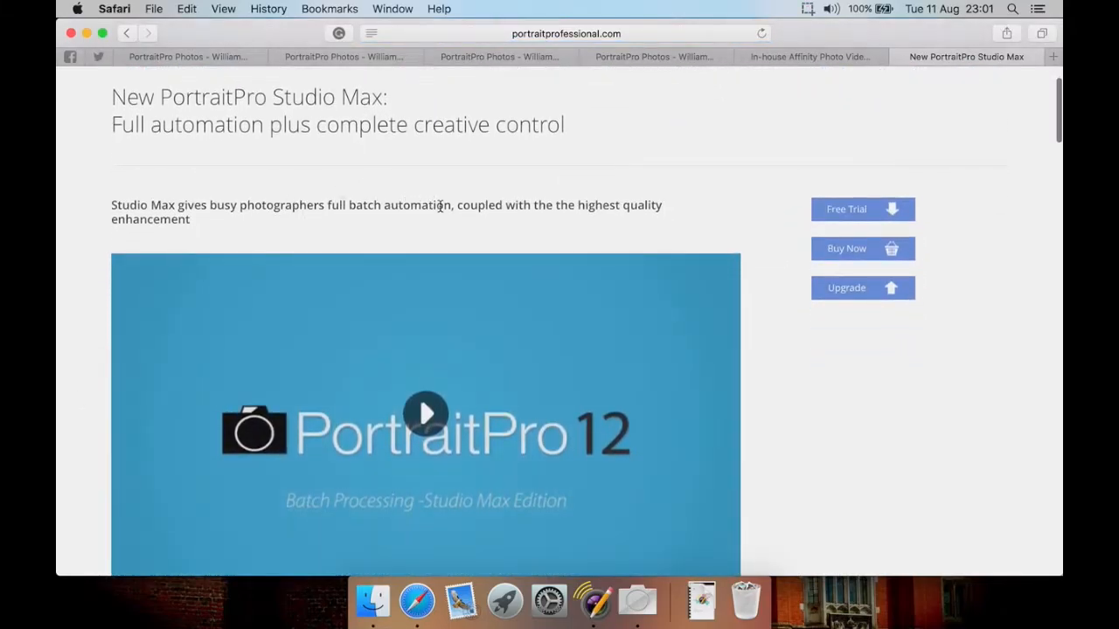
pyautogui.click(126, 32)
# Review the prices and intended users of the Standard, Studio and Studio Max editions again
pyautogui.scroll(15, 173, 278)
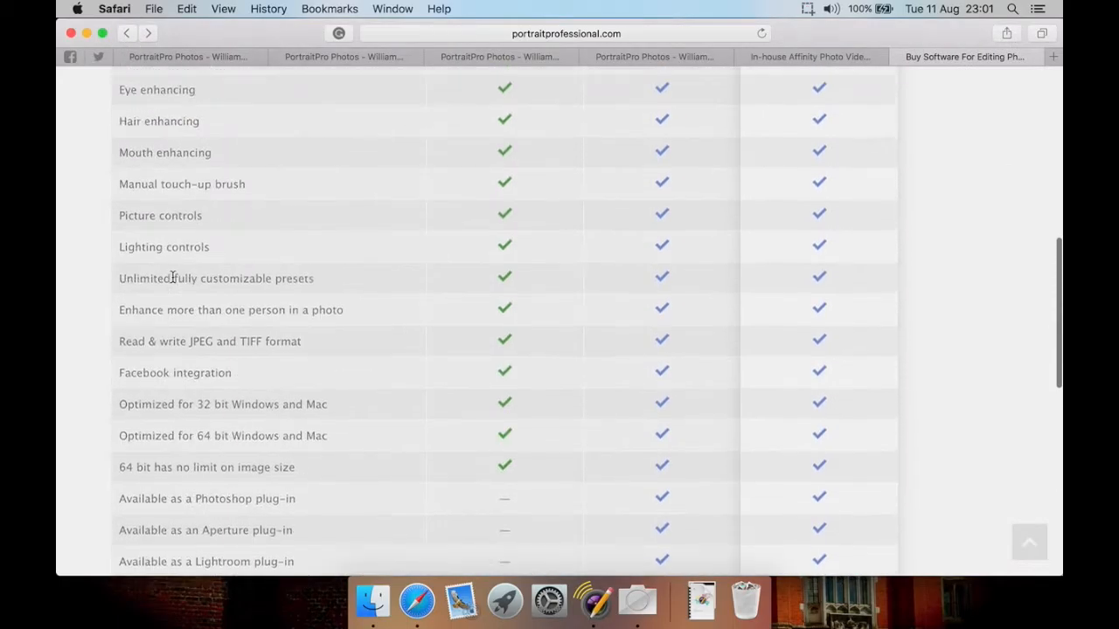
pyautogui.scroll(-2, 172, 281)
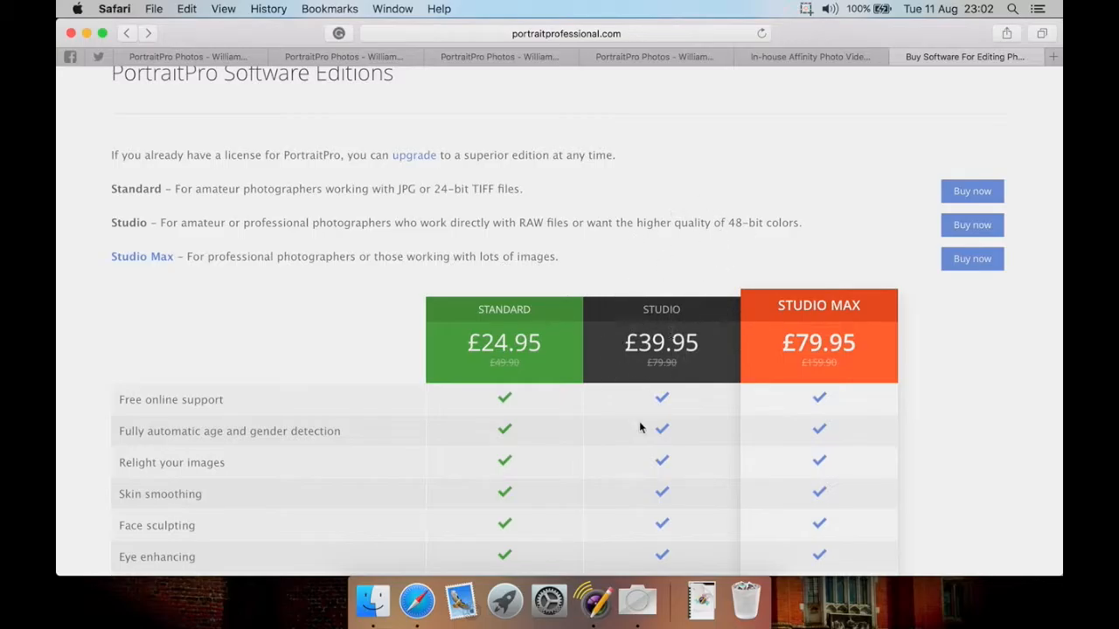
pyautogui.scroll(-3, 639, 427)
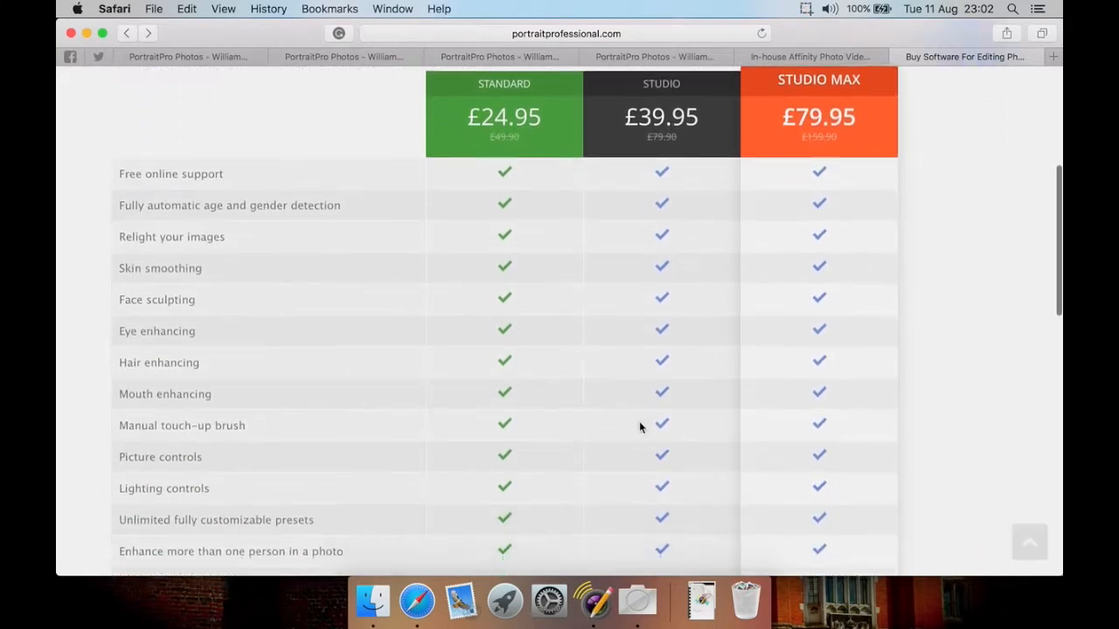
pyautogui.scroll(5, 639, 428)
pyautogui.scroll(-2, 639, 427)
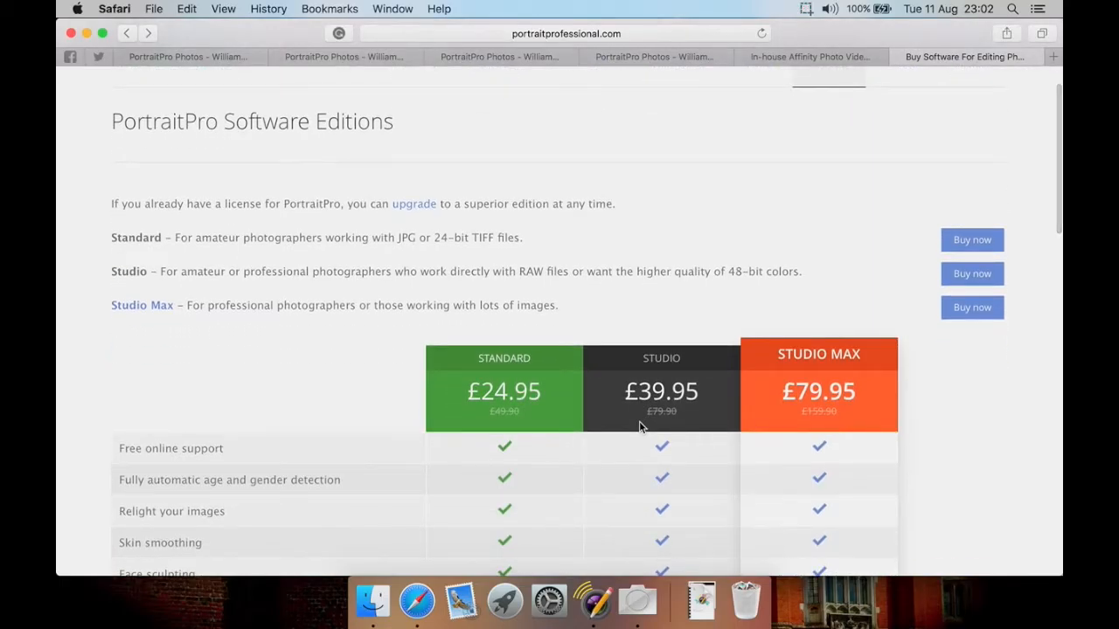
pyautogui.scroll(-1, 639, 428)
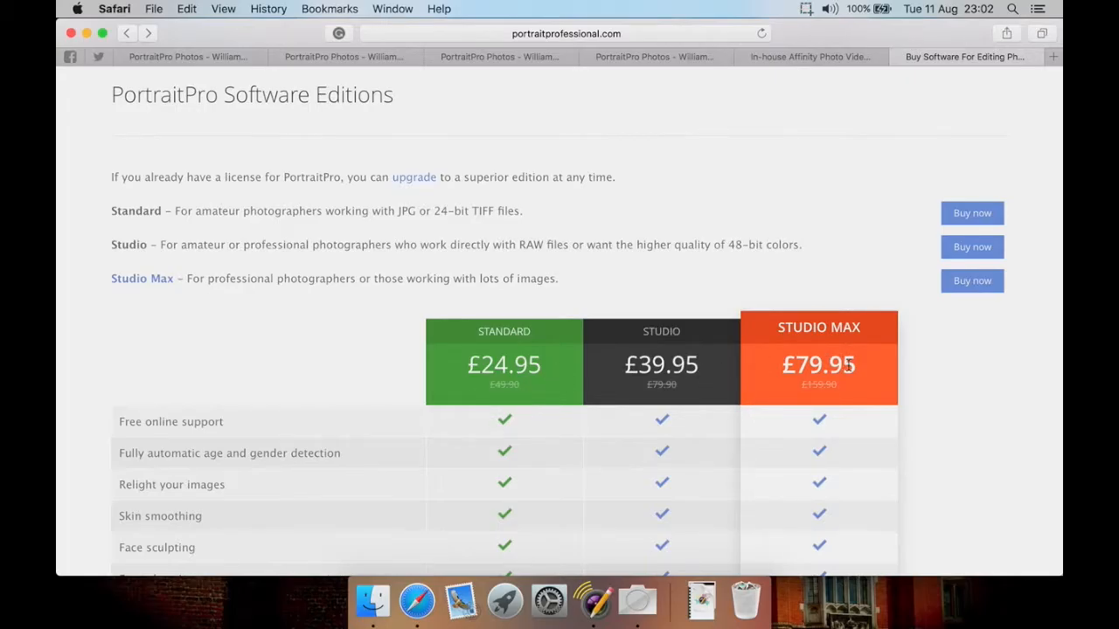
pyautogui.scroll(1, 848, 367)
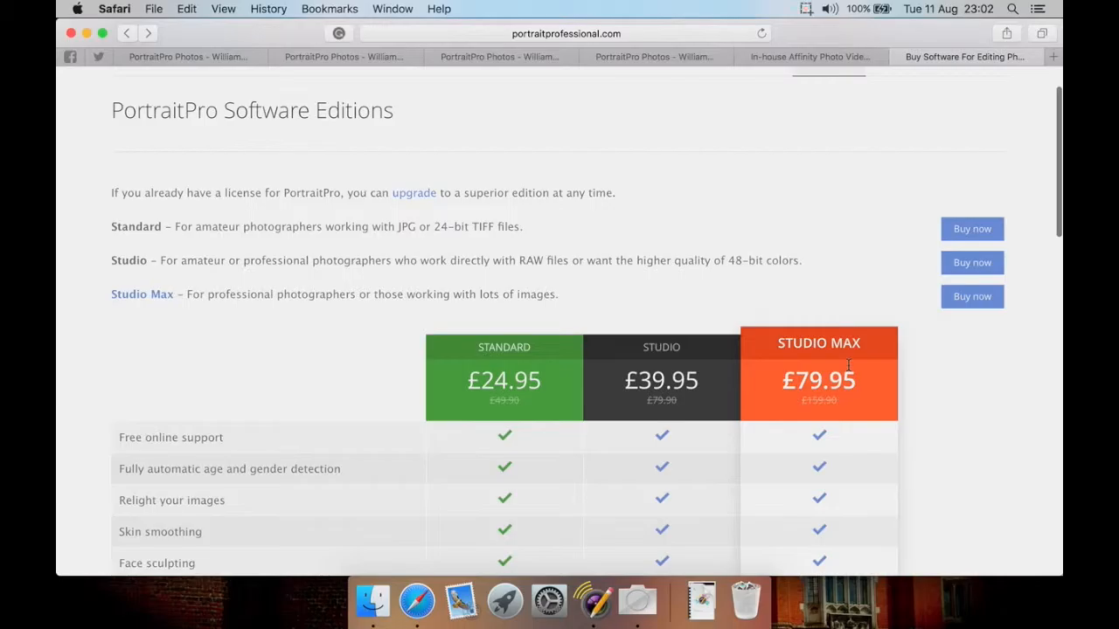
pyautogui.scroll(3, 848, 365)
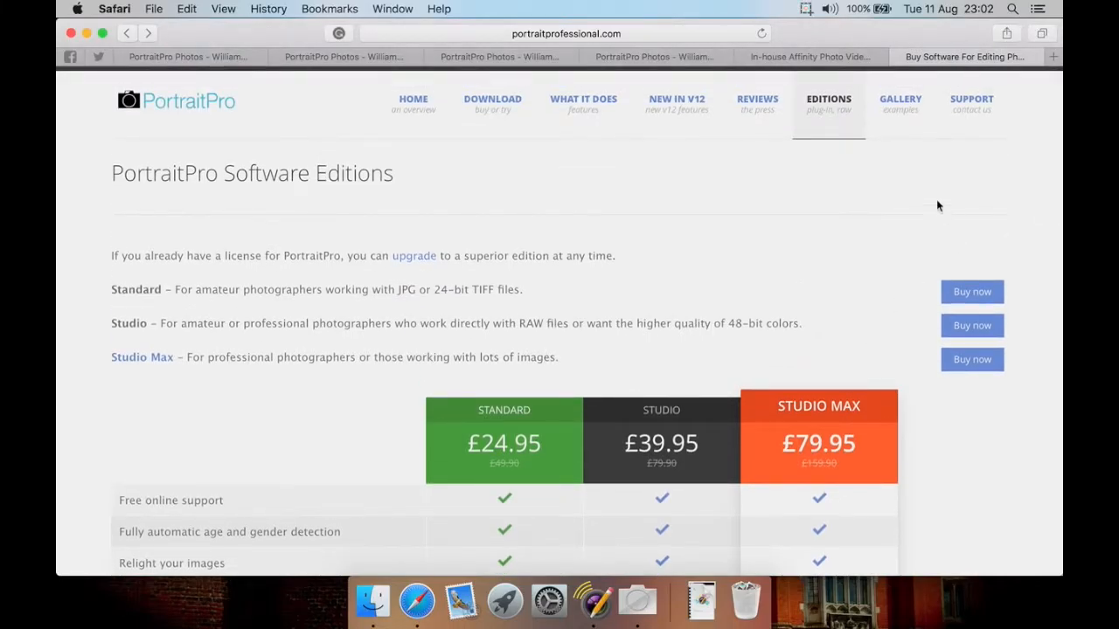
# Open the PortraitPro website's download page and look over the free trial form
pyautogui.click(518, 107)
pyautogui.scroll(-5, 543, 330)
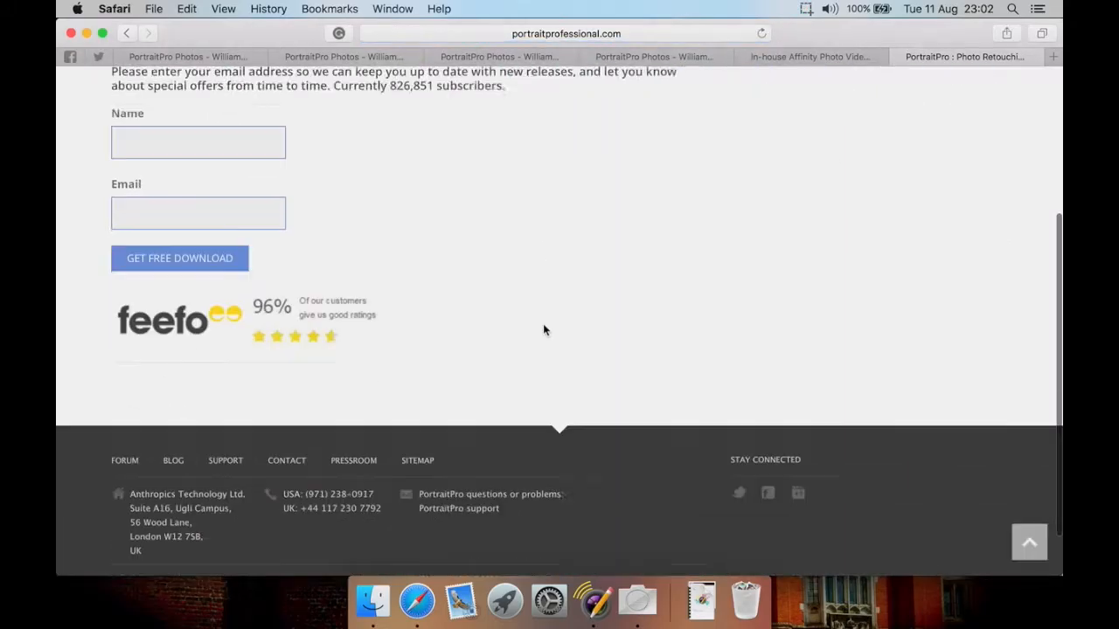
pyautogui.scroll(5, 543, 330)
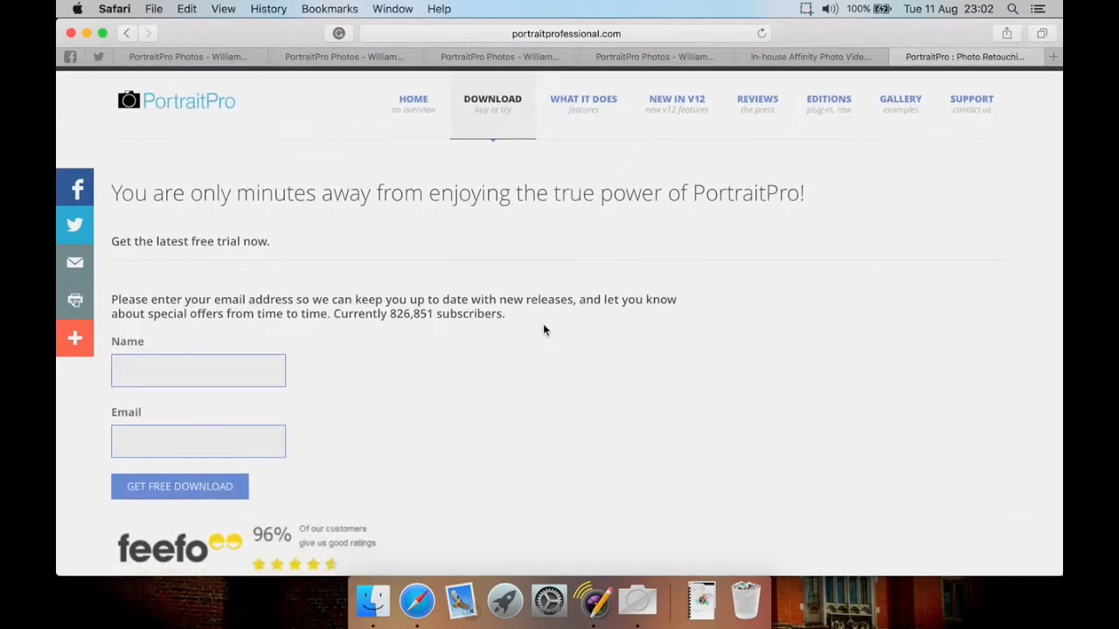